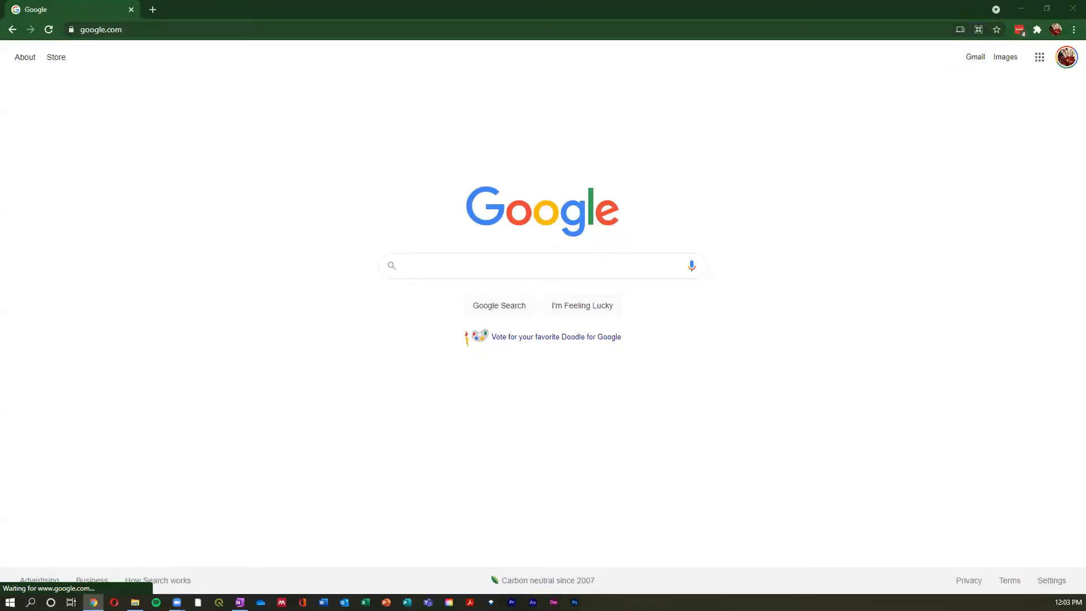
- Go to google.com/earth and open the Google Earth Pro on desktop section of the Earth Versions page
{"action": "left_click", "coordinate": [242, 39]}
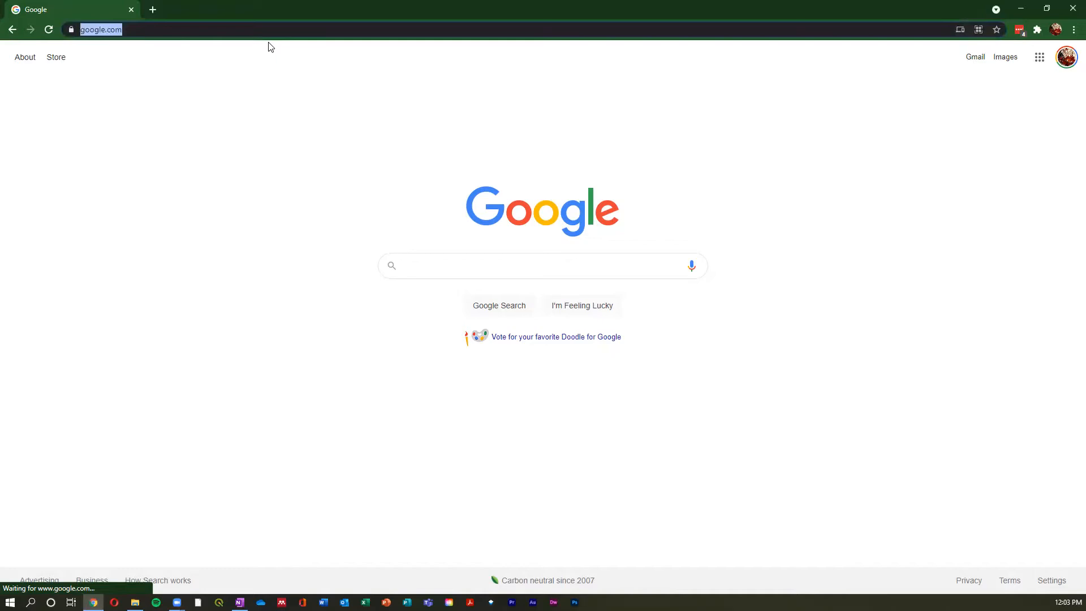
{"action": "type", "text": "googl"}
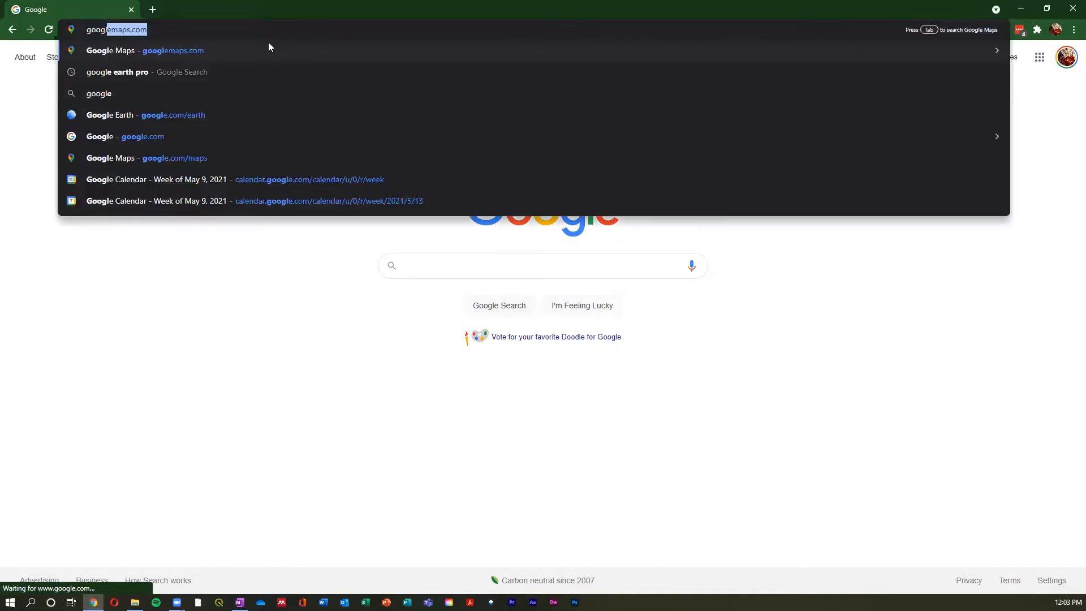
{"action": "type", "text": "e.com/earth"}
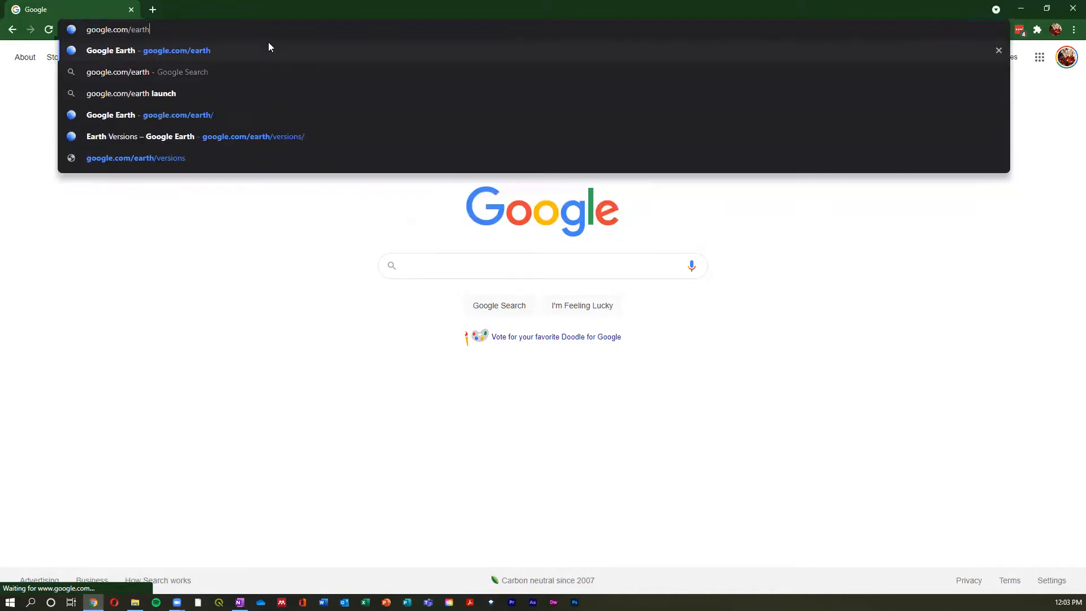
{"action": "key", "text": "Return"}
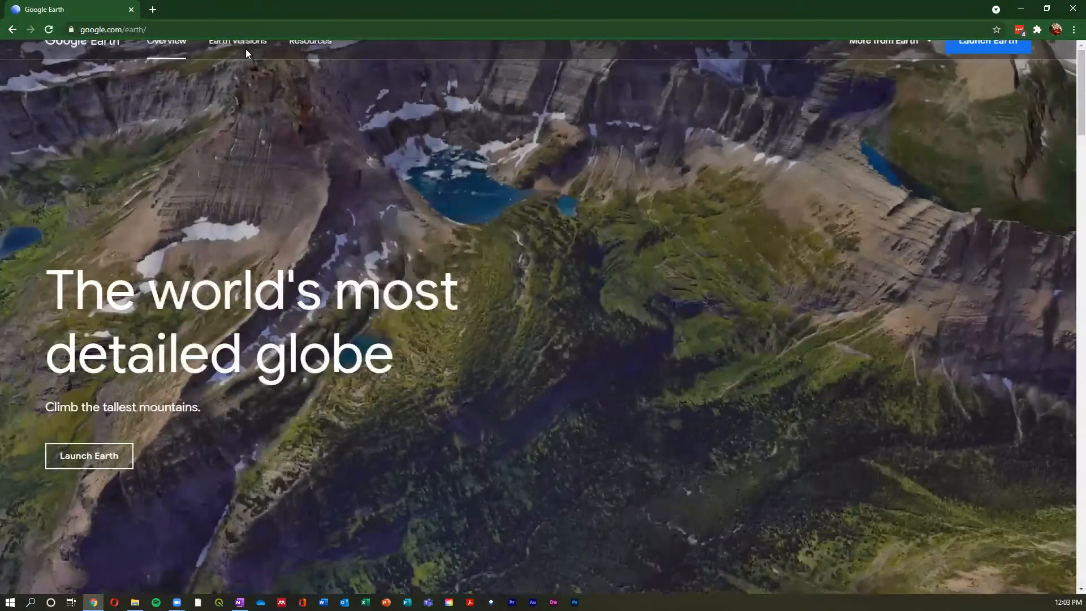
{"action": "left_click", "coordinate": [247, 49]}
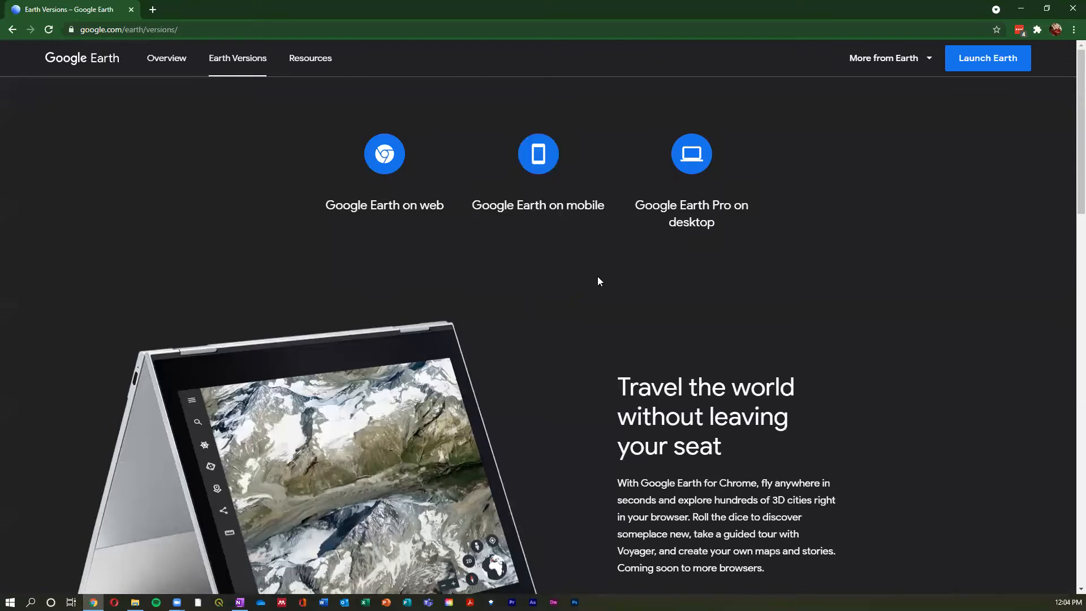
{"action": "left_click", "coordinate": [696, 212]}
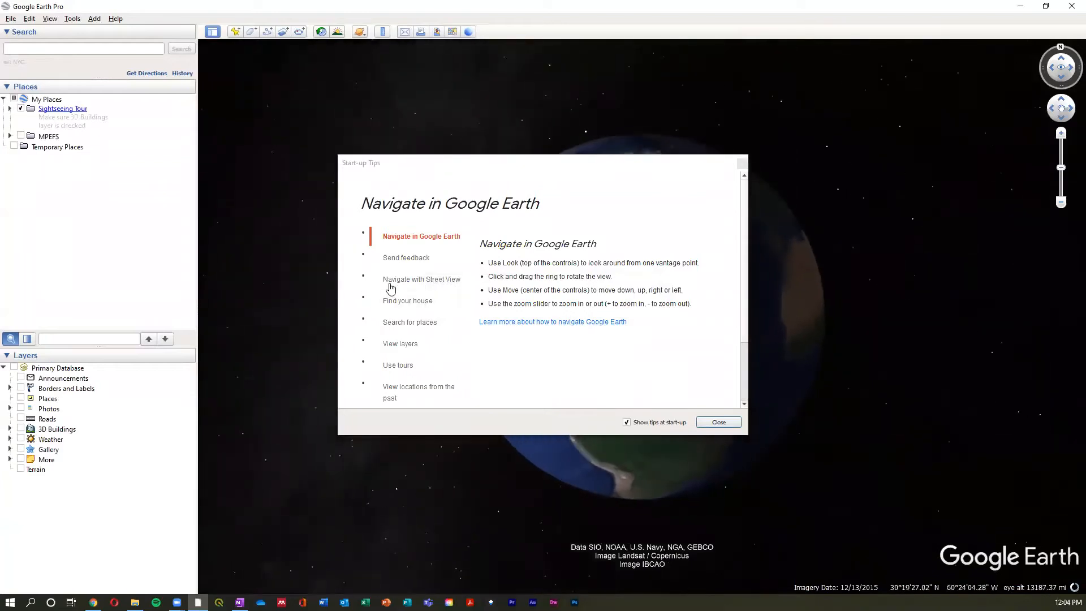
- Switch to Google Earth Pro and close the Start-up Tips window
{"action": "scroll", "coordinate": [413, 317], "scroll_direction": "down", "scroll_amount": 2}
{"action": "scroll", "coordinate": [417, 323], "scroll_direction": "up", "scroll_amount": 2}
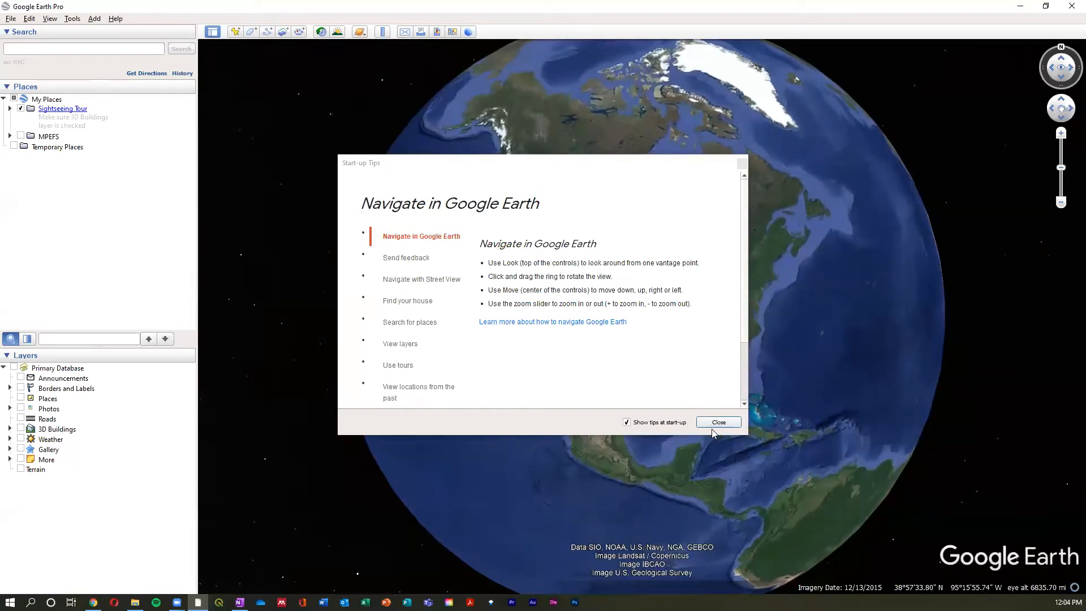
{"action": "left_click", "coordinate": [719, 423]}
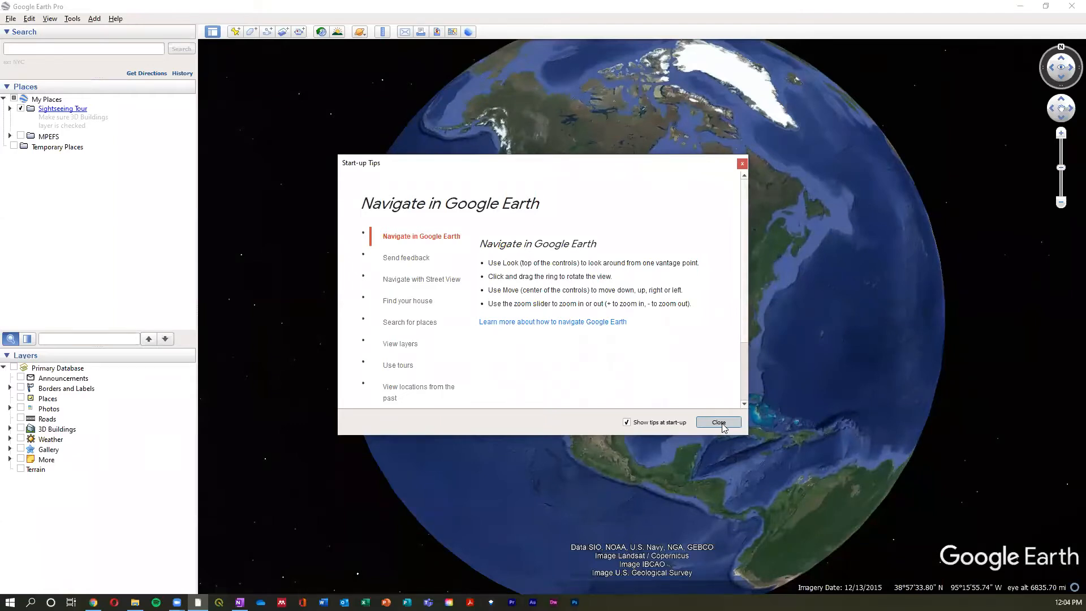
{"action": "left_click", "coordinate": [719, 423]}
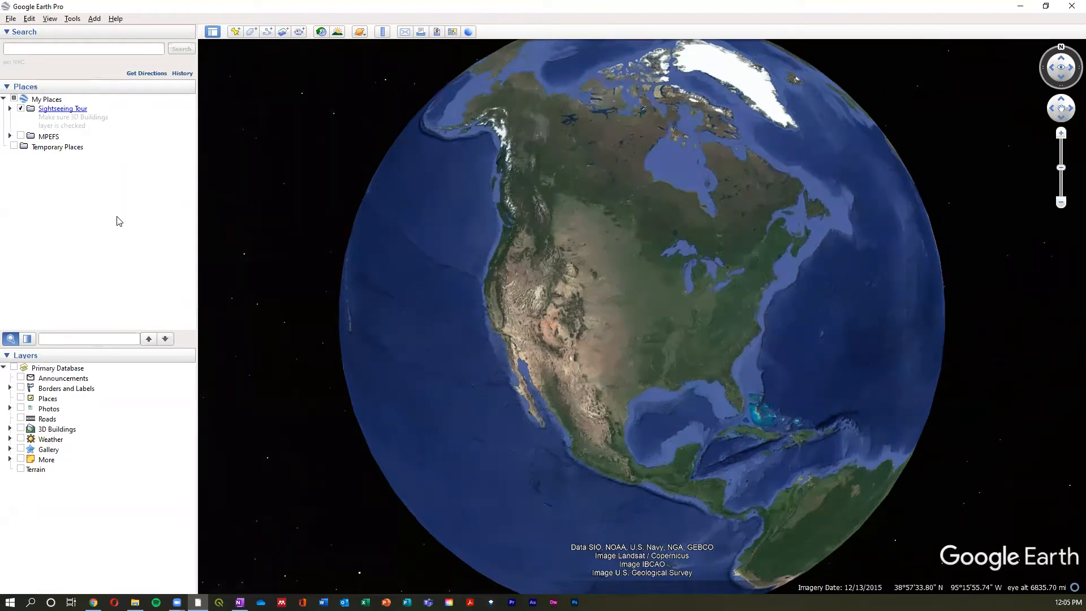
{"action": "left_click", "coordinate": [85, 49]}
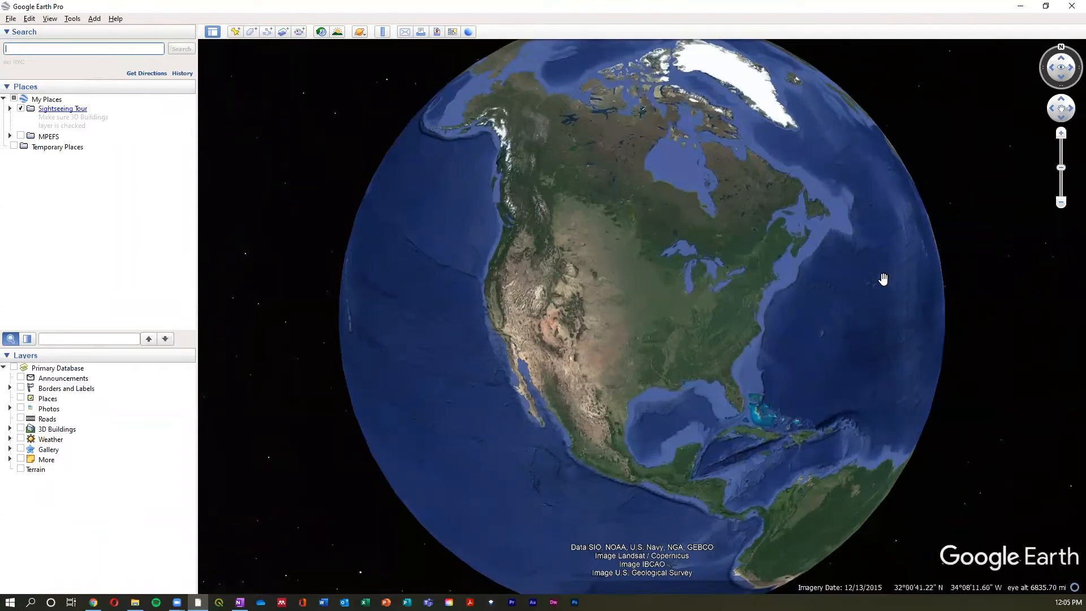
- Rotate the globe to look over the Americas, the Atlantic, Africa and southern Asia
{"action": "mouse_move", "coordinate": [866, 324]}
{"action": "left_mouse_down"}
{"action": "mouse_move", "coordinate": [876, 301]}
{"action": "mouse_move", "coordinate": [833, 356]}
{"action": "mouse_move", "coordinate": [847, 321]}
{"action": "left_mouse_up"}
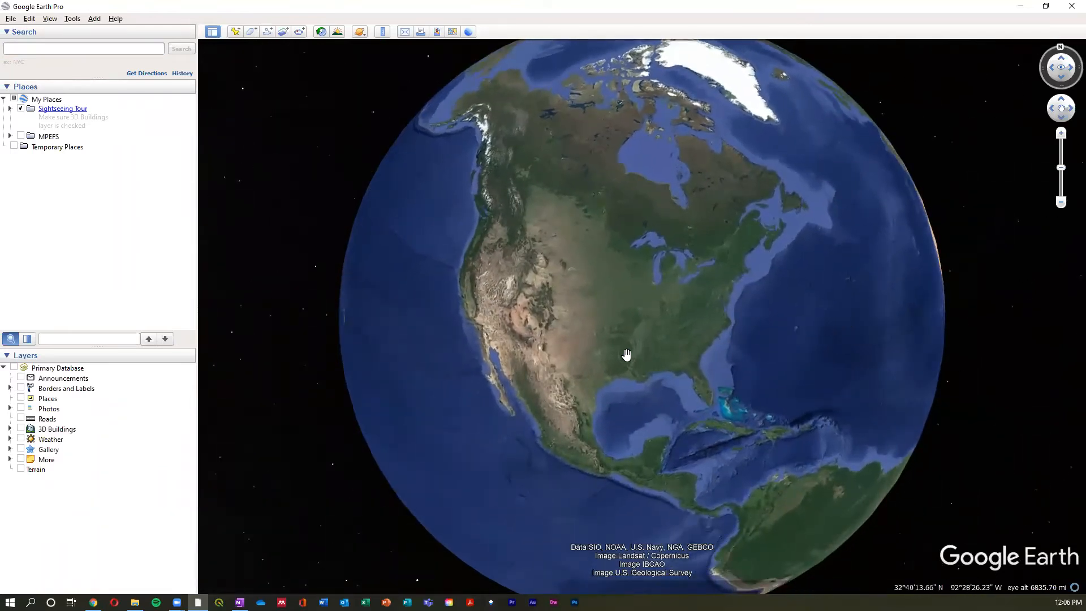
{"action": "left_click_drag", "start_coordinate": [584, 339], "coordinate": [607, 344]}
{"action": "left_click_drag", "start_coordinate": [611, 303], "coordinate": [391, 106]}
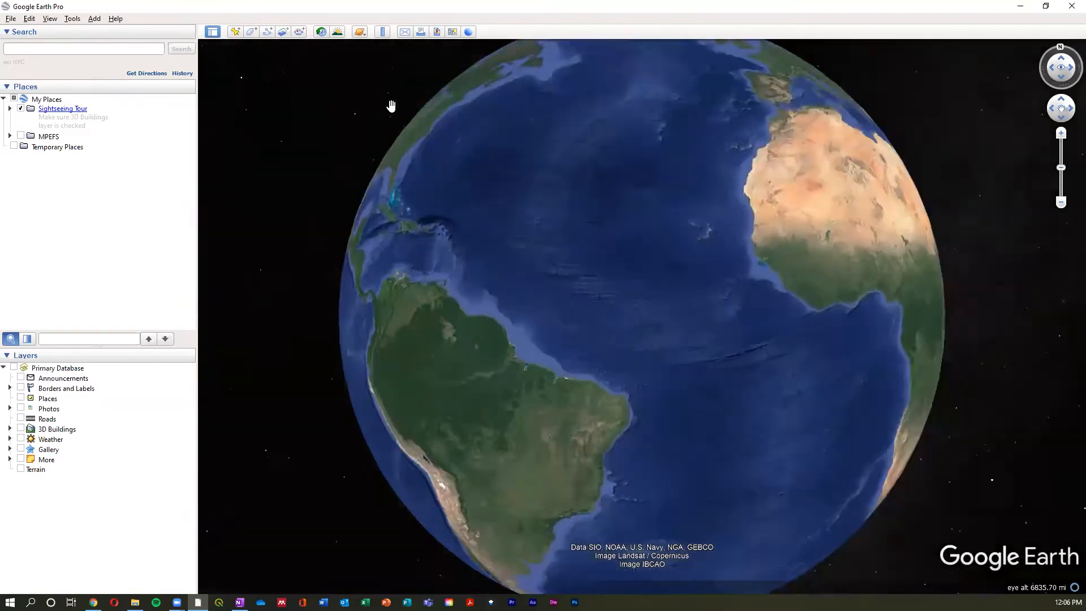
{"action": "left_click_drag", "start_coordinate": [758, 232], "coordinate": [509, 199]}
{"action": "left_click_drag", "start_coordinate": [708, 310], "coordinate": [882, 200]}
{"action": "left_click_drag", "start_coordinate": [367, 247], "coordinate": [209, 199]}
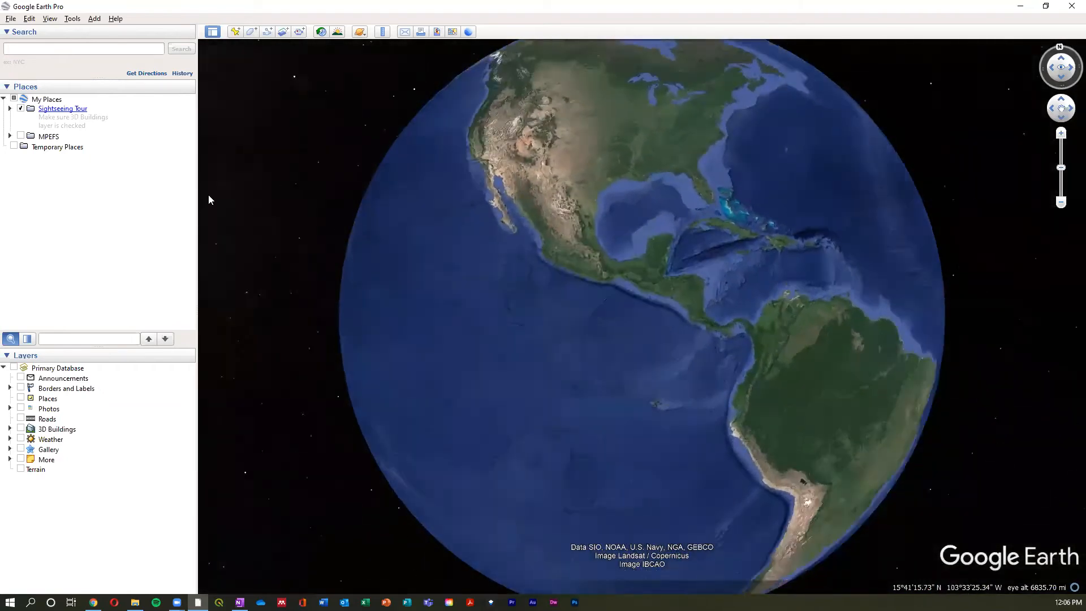
{"action": "left_click_drag", "start_coordinate": [507, 383], "coordinate": [467, 177]}
{"action": "left_click_drag", "start_coordinate": [760, 374], "coordinate": [482, 223]}
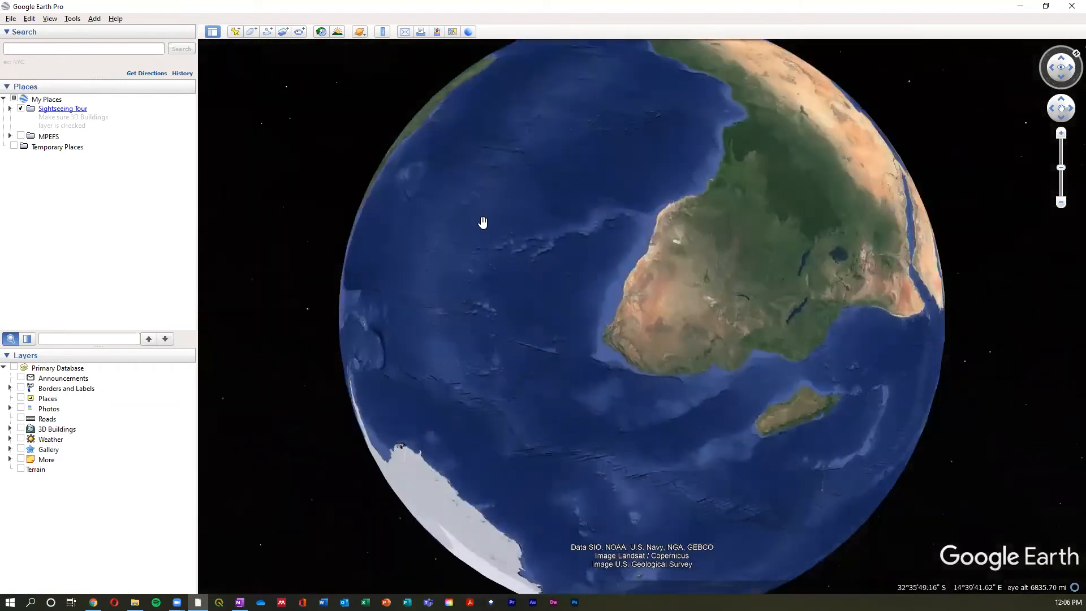
{"action": "left_click_drag", "start_coordinate": [721, 297], "coordinate": [474, 350]}
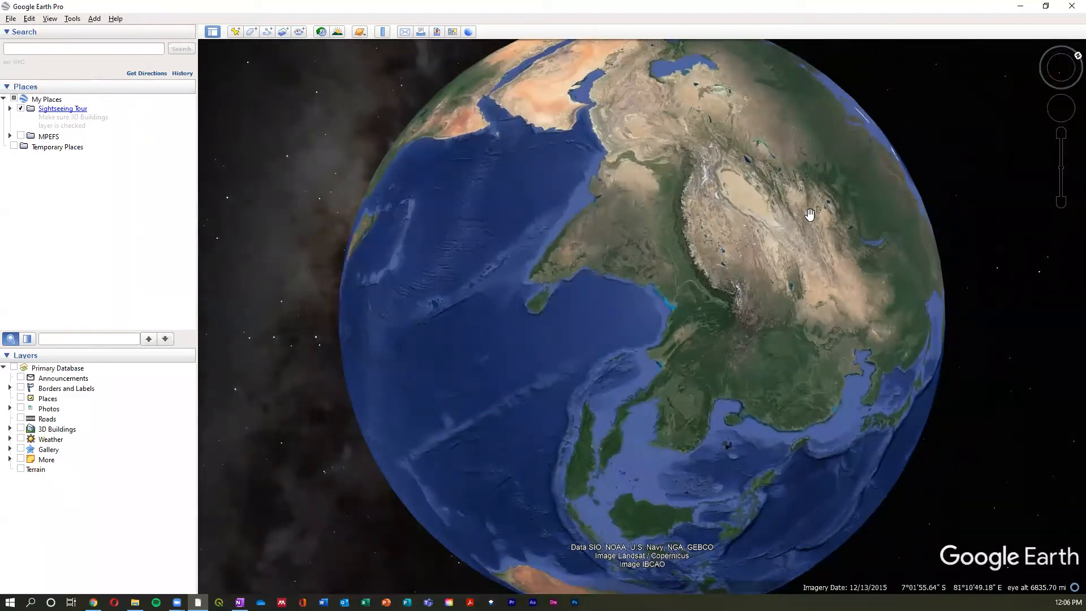
- Reset the globe to north up over Asia, spin it round to South America and restore the north-up orientation
{"action": "left_click", "coordinate": [1070, 60]}
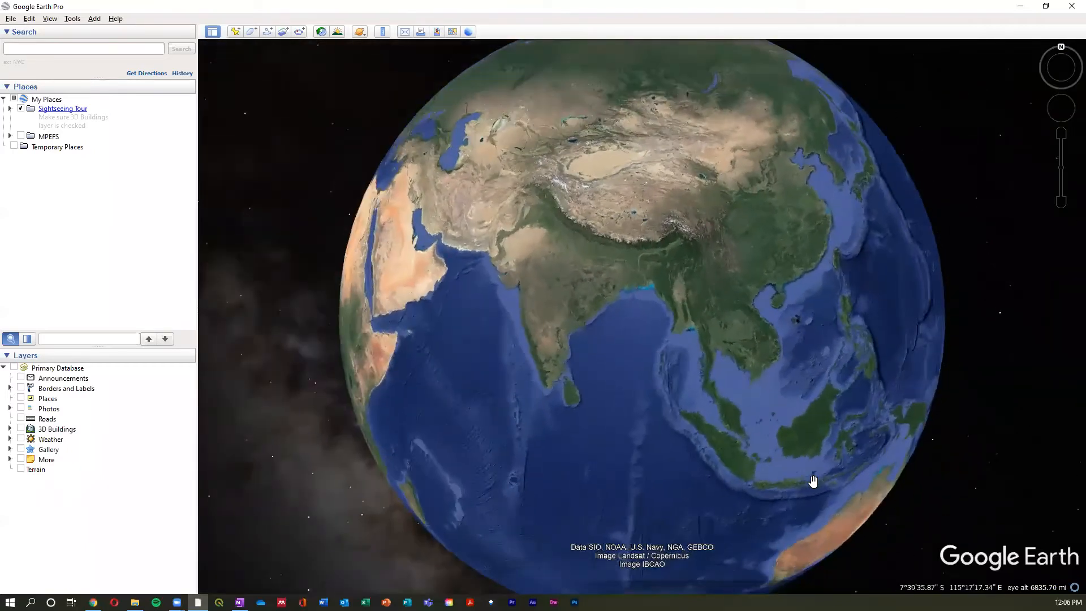
{"action": "left_click_drag", "start_coordinate": [571, 516], "coordinate": [900, 402]}
{"action": "left_click", "coordinate": [858, 441]}
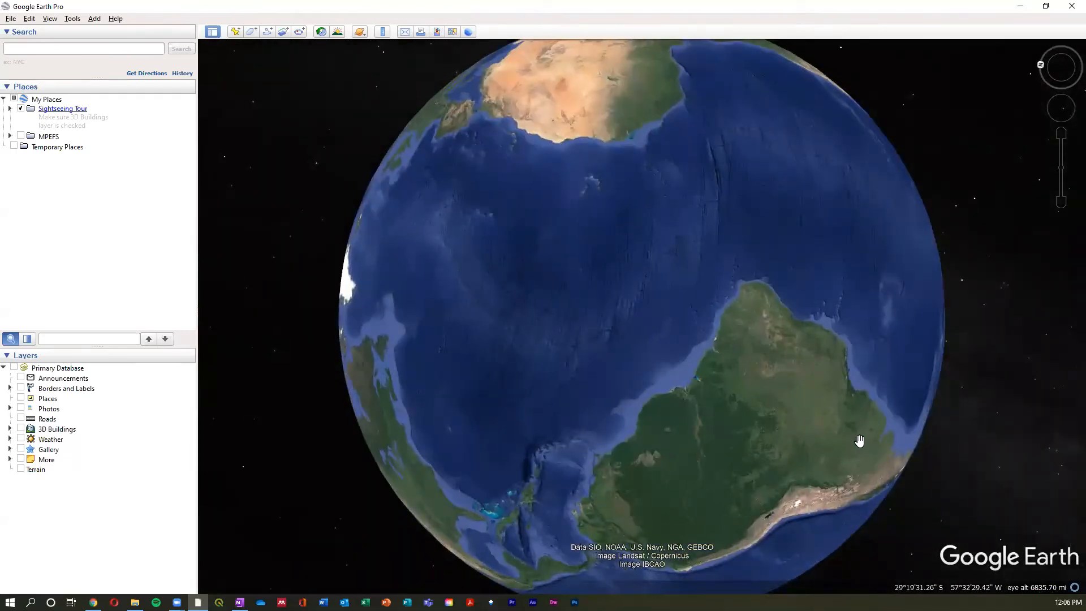
{"action": "left_click_drag", "start_coordinate": [859, 436], "coordinate": [861, 436]}
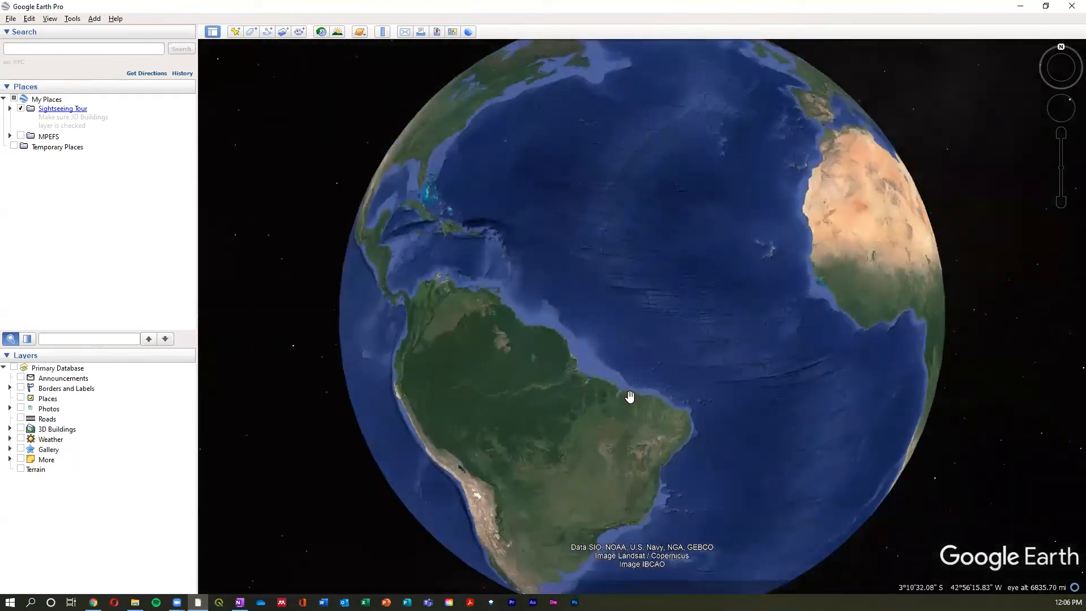
- Move the view east to Africa with the on-screen navigation controls, and zoom out and back in
{"action": "mouse_move", "coordinate": [1067, 68]}
{"action": "left_click", "coordinate": [1069, 111]}
{"action": "left_click_drag", "start_coordinate": [1070, 111], "coordinate": [1069, 105]}
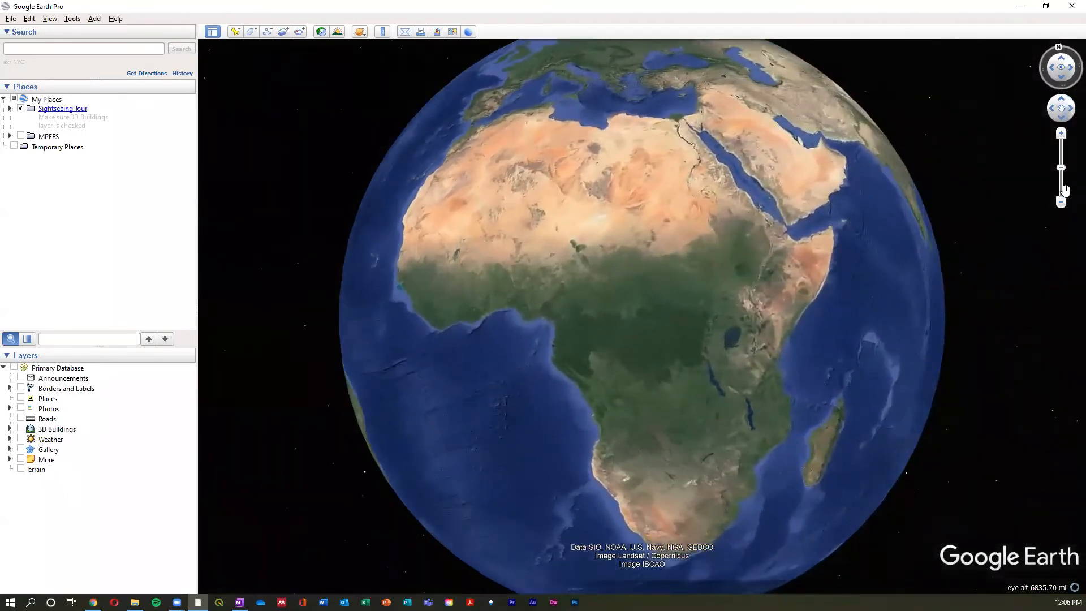
{"action": "left_click", "coordinate": [1061, 202]}
{"action": "left_click", "coordinate": [1062, 134]}
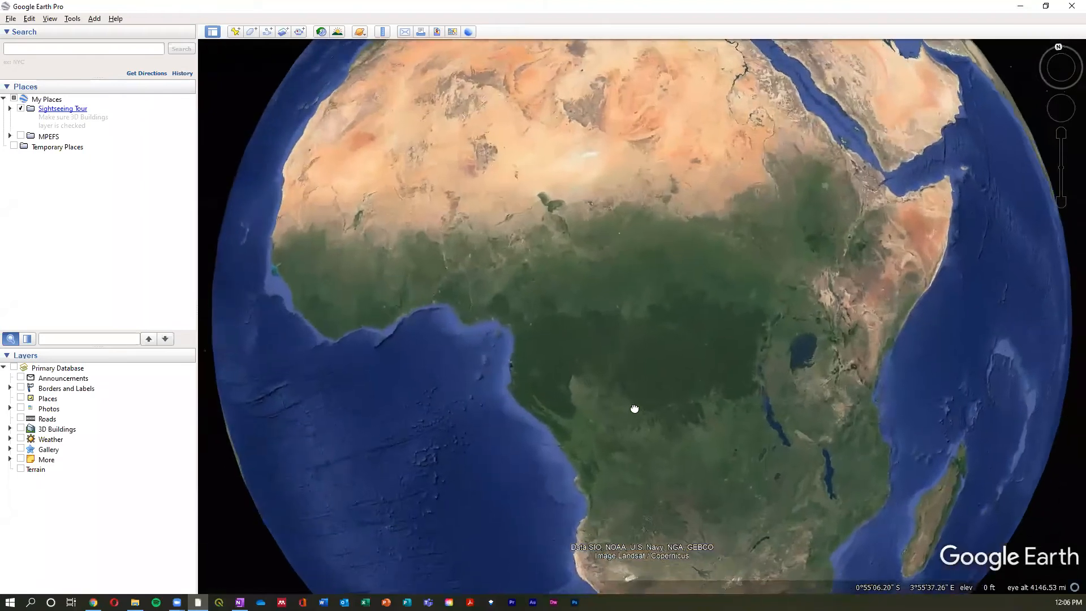
- Rotate the globe west from Africa across the Atlantic to the Pacific coast of North America
{"action": "left_click_drag", "start_coordinate": [634, 409], "coordinate": [779, 375]}
{"action": "left_click_drag", "start_coordinate": [363, 388], "coordinate": [713, 378]}
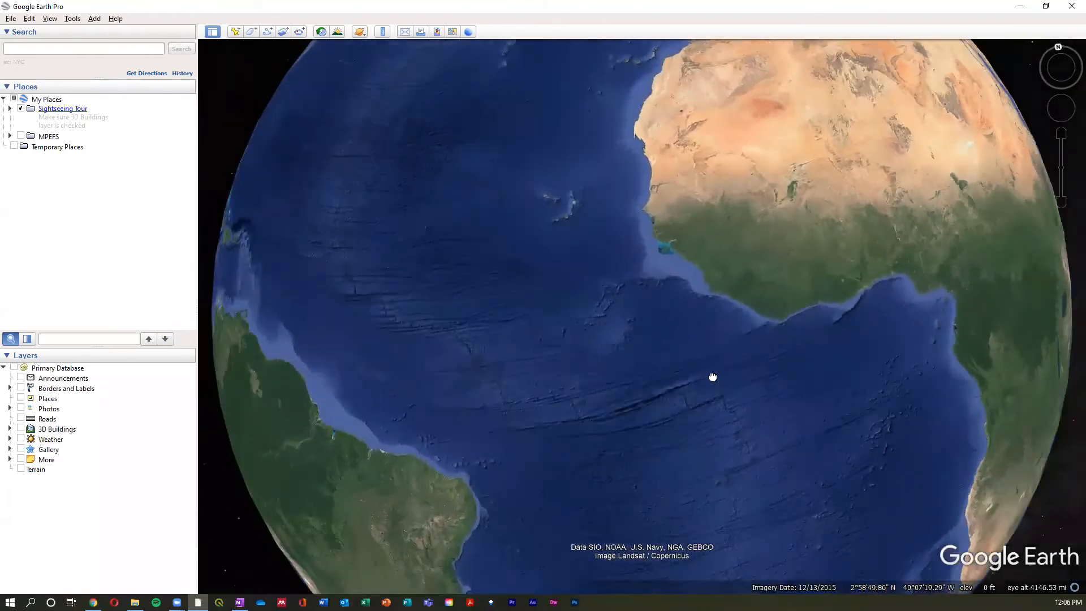
{"action": "left_click_drag", "start_coordinate": [405, 346], "coordinate": [735, 339]}
{"action": "left_click_drag", "start_coordinate": [475, 280], "coordinate": [755, 444]}
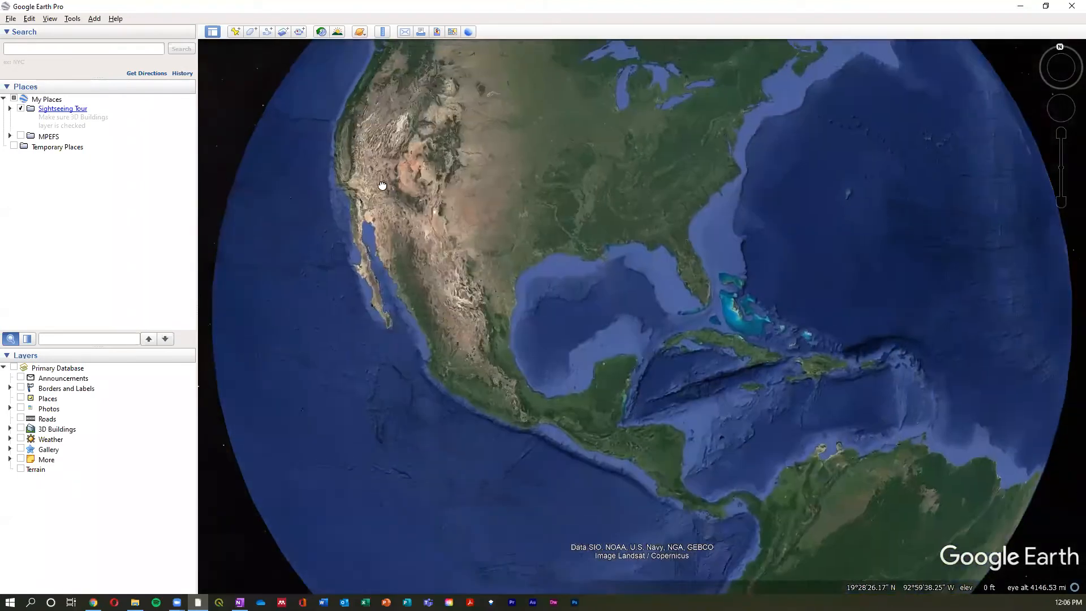
{"action": "left_click_drag", "start_coordinate": [400, 217], "coordinate": [482, 319]}
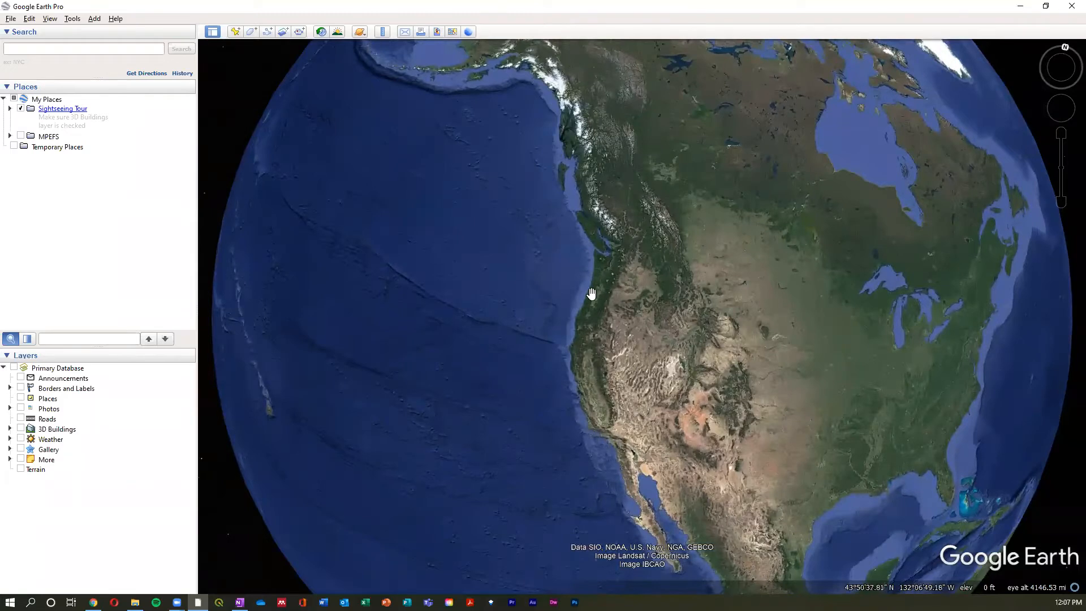
- Zoom in on the city at the southern end of Puget Sound, Washington, to an eye altitude of about 18.7 mi
{"action": "scroll", "coordinate": [591, 293], "scroll_direction": "up", "scroll_amount": 2}
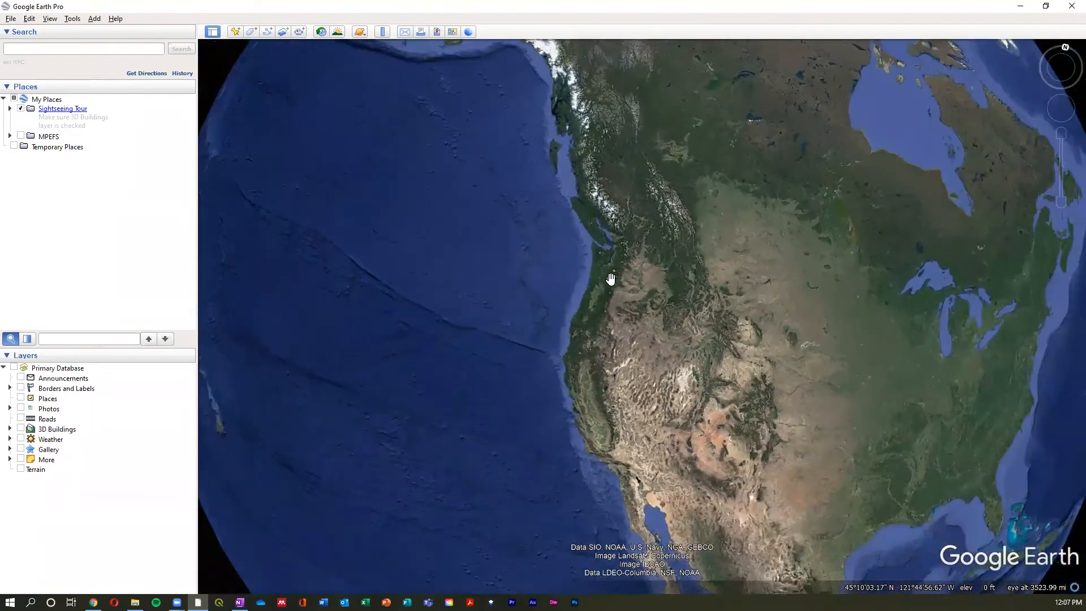
{"action": "scroll", "coordinate": [610, 266], "scroll_direction": "up", "scroll_amount": 3}
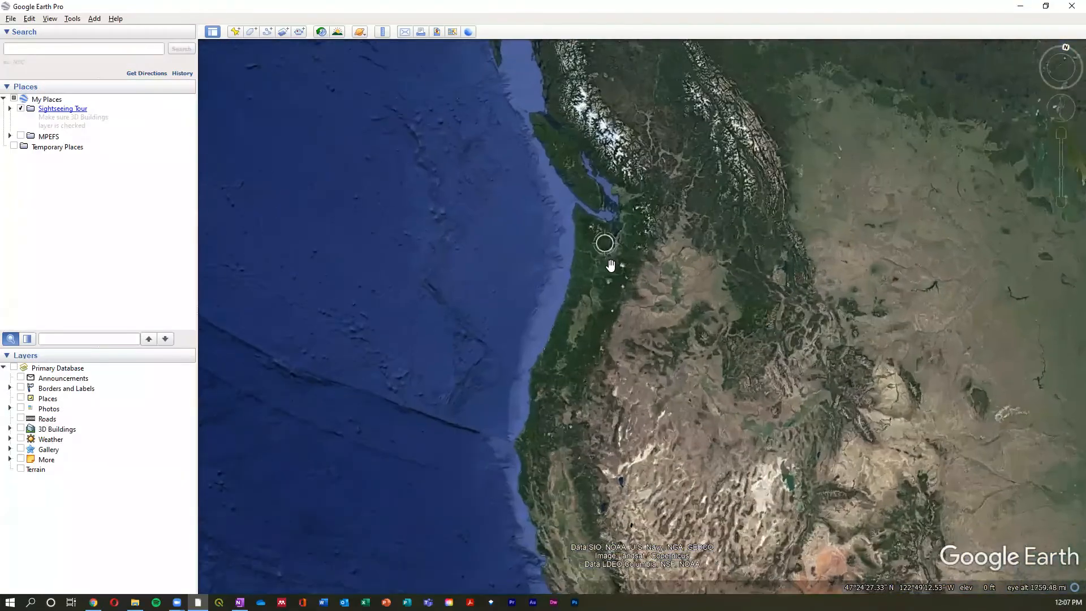
{"action": "scroll", "coordinate": [610, 266], "scroll_direction": "up", "scroll_amount": 3}
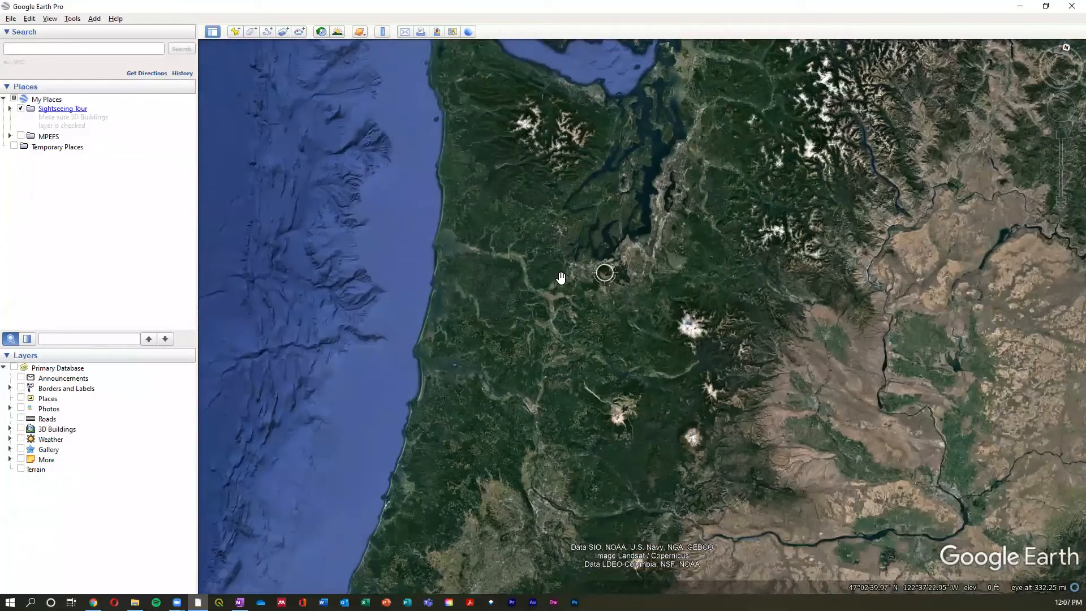
{"action": "scroll", "coordinate": [604, 294], "scroll_direction": "up", "scroll_amount": 2}
{"action": "left_click_drag", "start_coordinate": [594, 296], "coordinate": [655, 300]}
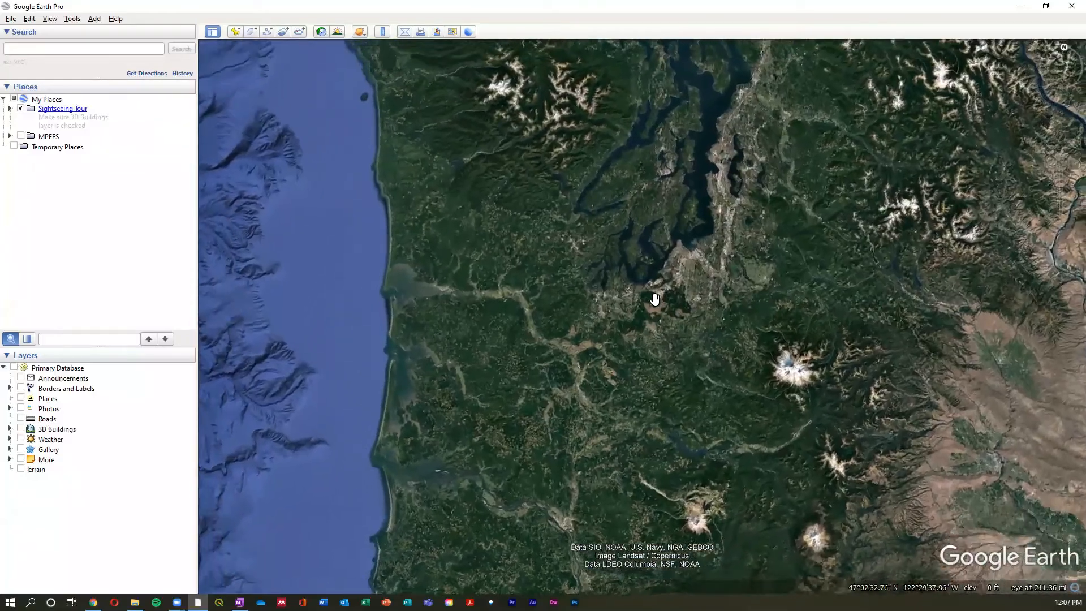
{"action": "scroll", "coordinate": [616, 330], "scroll_direction": "up", "scroll_amount": 1}
{"action": "scroll", "coordinate": [571, 344], "scroll_direction": "up", "scroll_amount": 1}
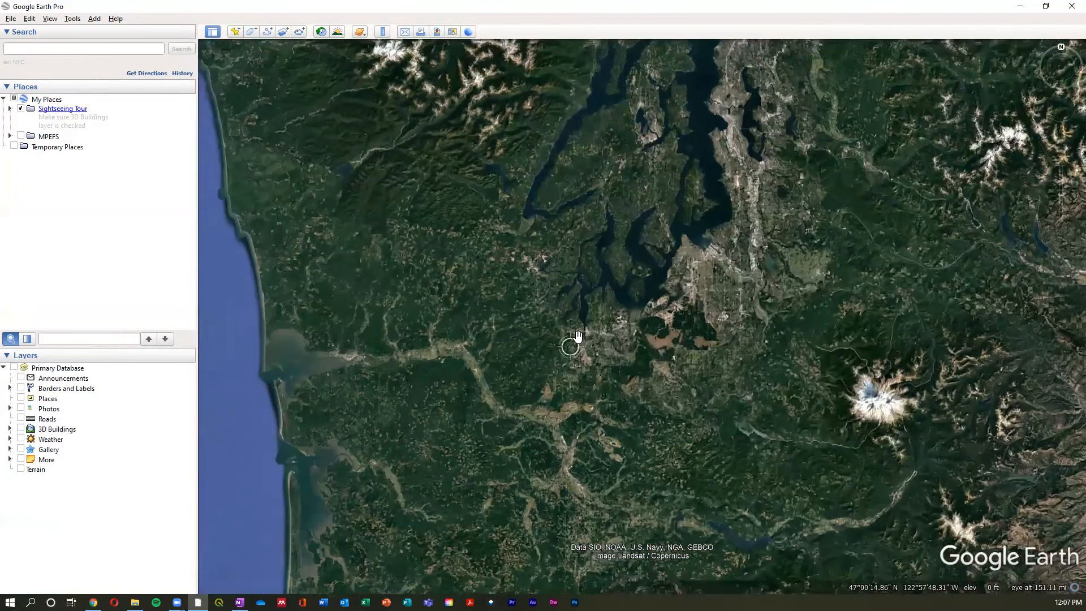
{"action": "scroll", "coordinate": [577, 336], "scroll_direction": "up", "scroll_amount": 4}
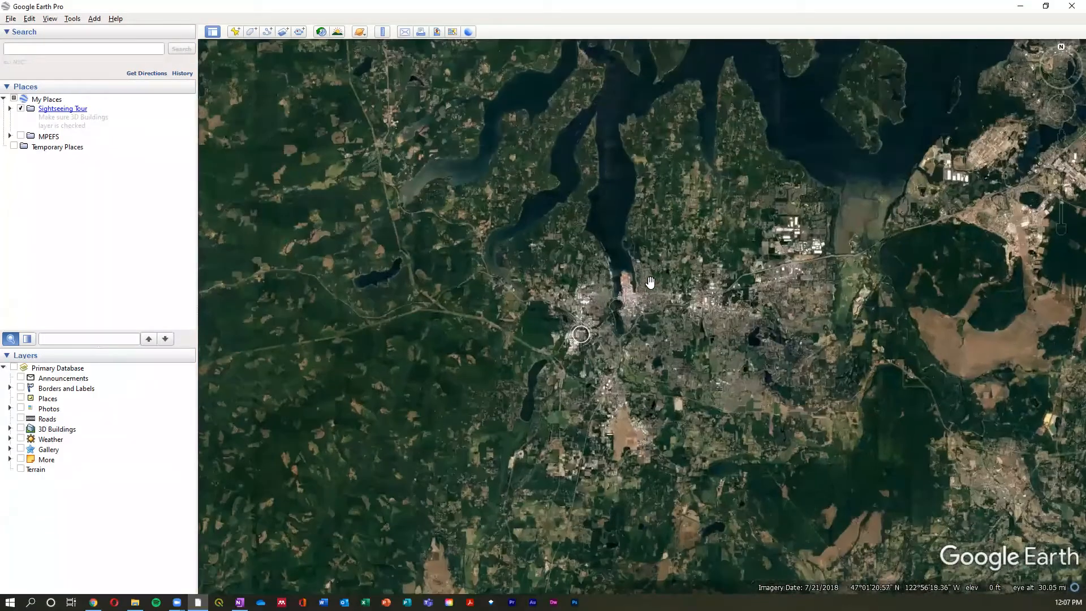
{"action": "left_click_drag", "start_coordinate": [650, 327], "coordinate": [650, 341]}
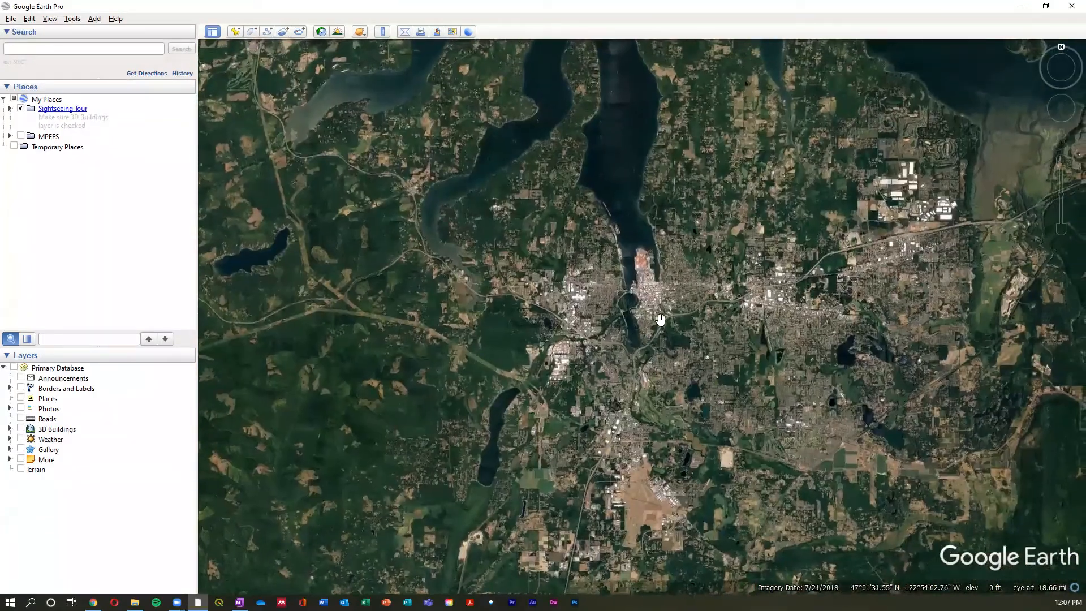
{"action": "left_click_drag", "start_coordinate": [728, 300], "coordinate": [717, 307]}
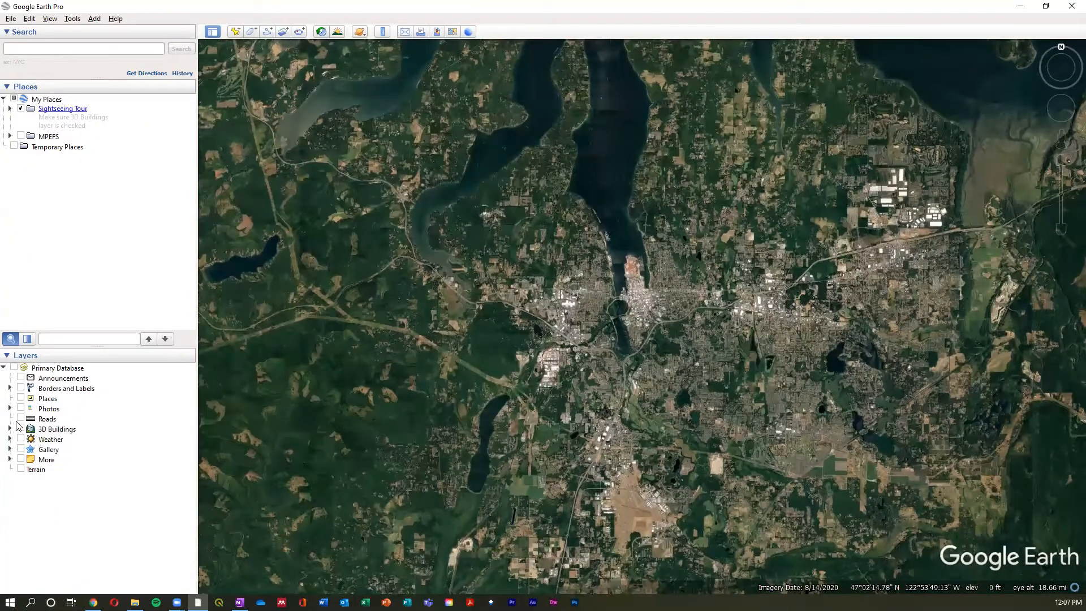
- Turn on the Roads and Places layers and look over the labelled roads and place icons around the city
{"action": "left_click", "coordinate": [21, 419]}
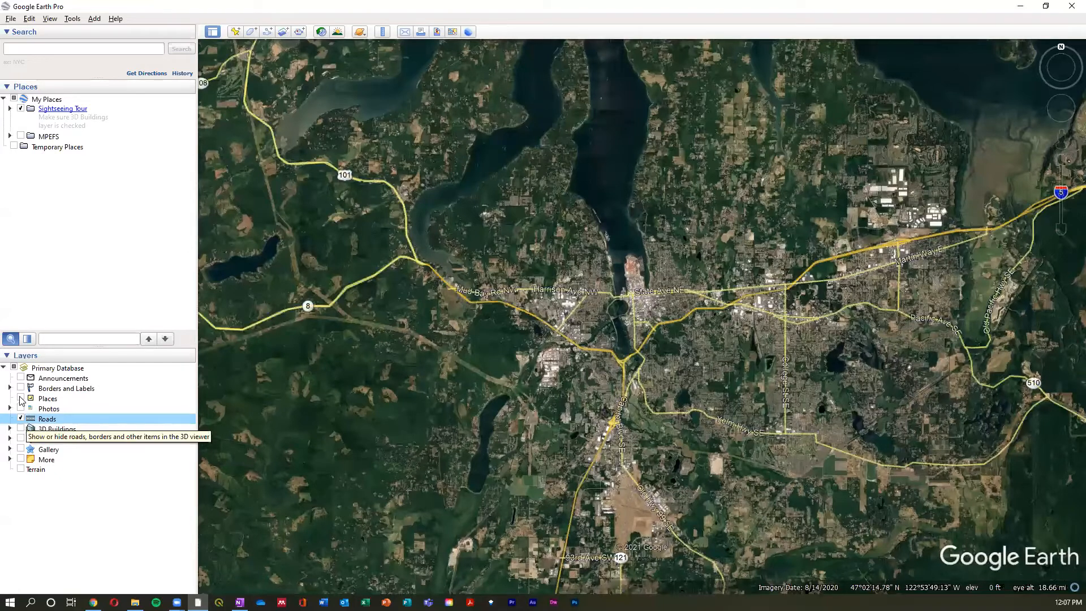
{"action": "left_click", "coordinate": [20, 398]}
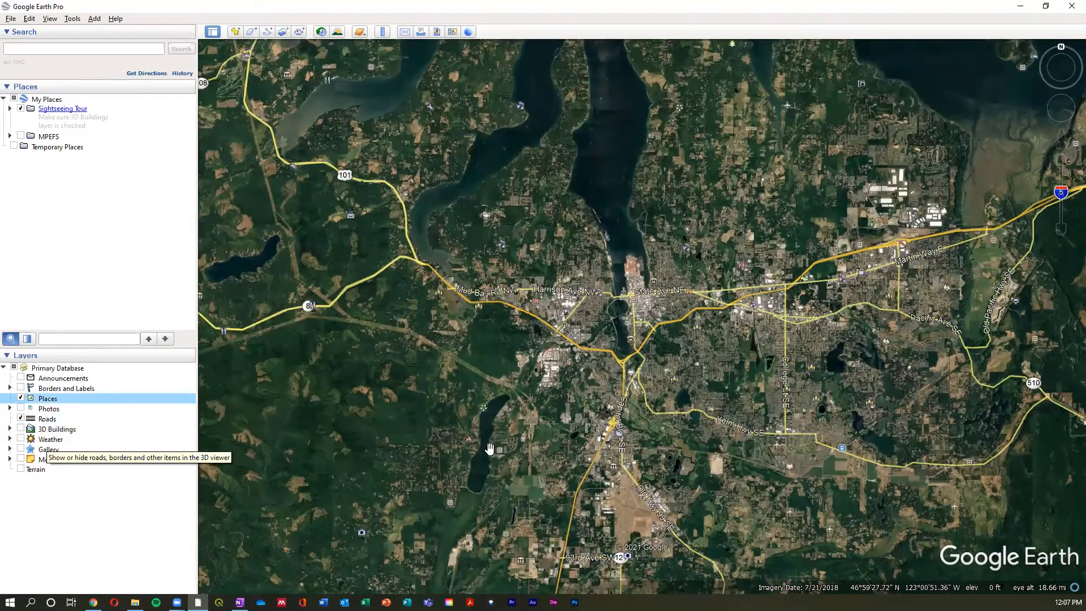
{"action": "left_click_drag", "start_coordinate": [418, 541], "coordinate": [506, 462]}
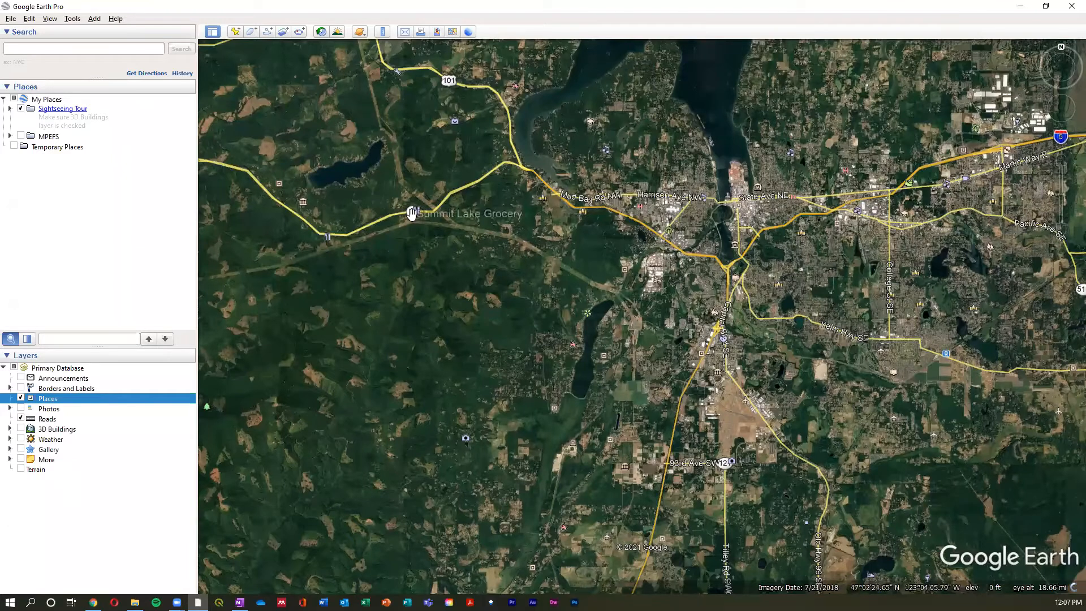
{"action": "left_click_drag", "start_coordinate": [729, 340], "coordinate": [660, 431]}
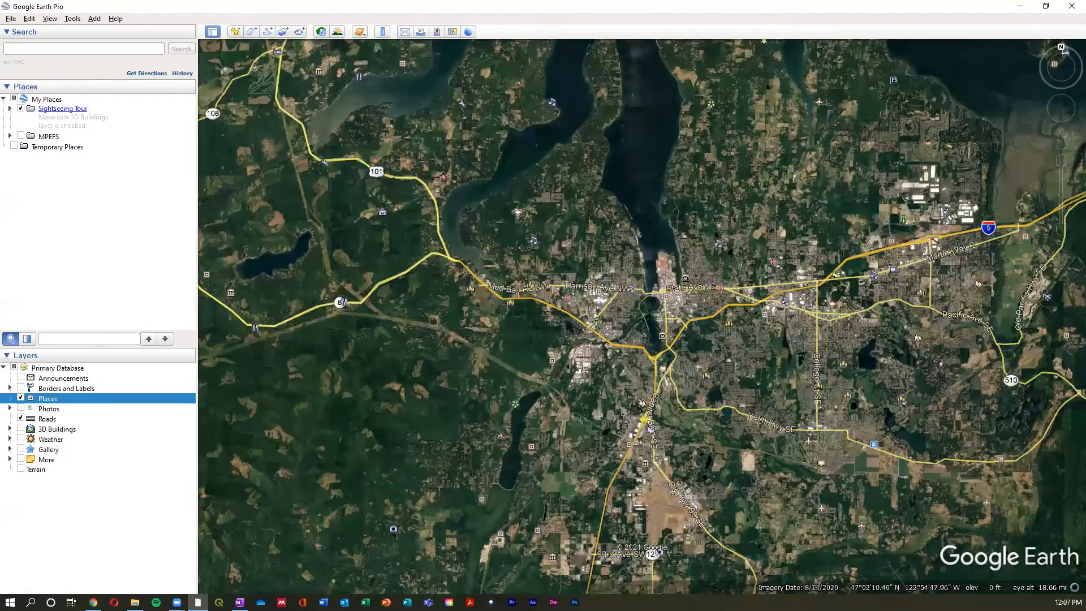
- Turn off the Places and Roads layers so only the plain satellite imagery is displayed
{"action": "left_click", "coordinate": [21, 399]}
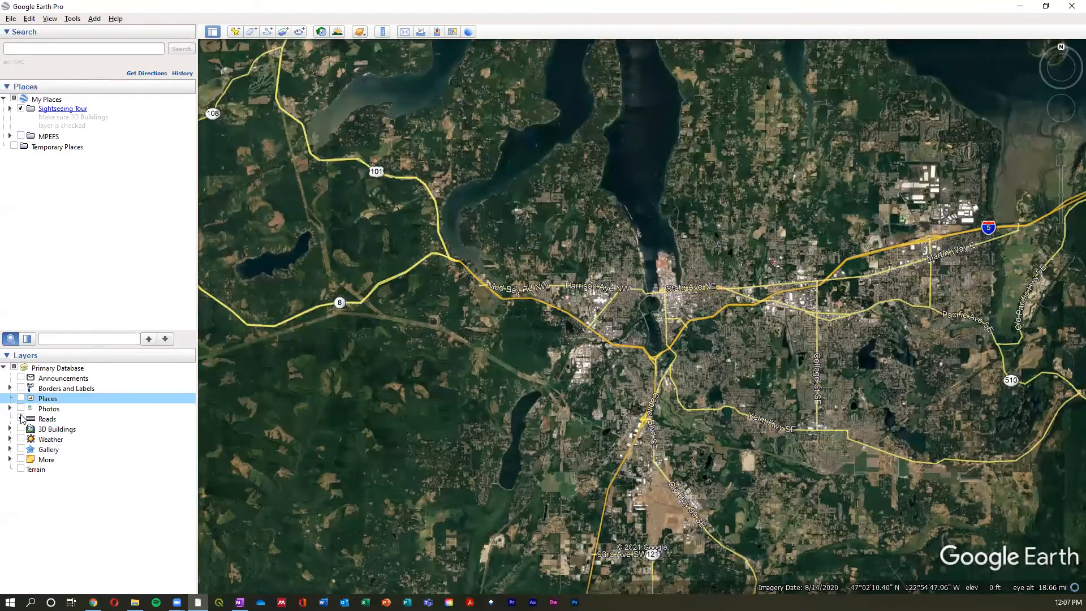
{"action": "left_click", "coordinate": [21, 419]}
{"action": "left_click", "coordinate": [21, 419]}
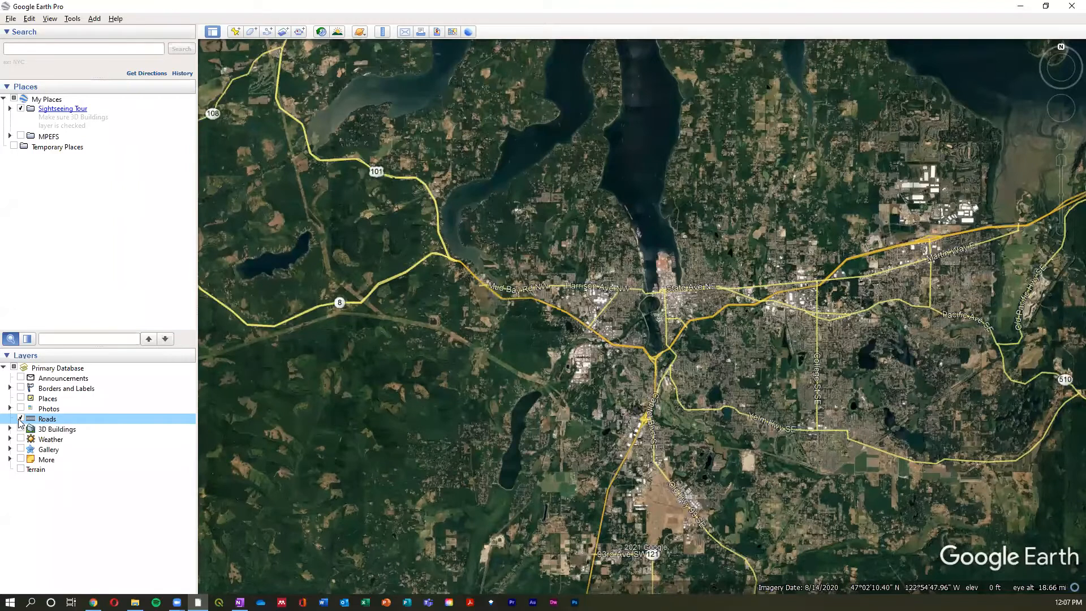
{"action": "left_click", "coordinate": [21, 420]}
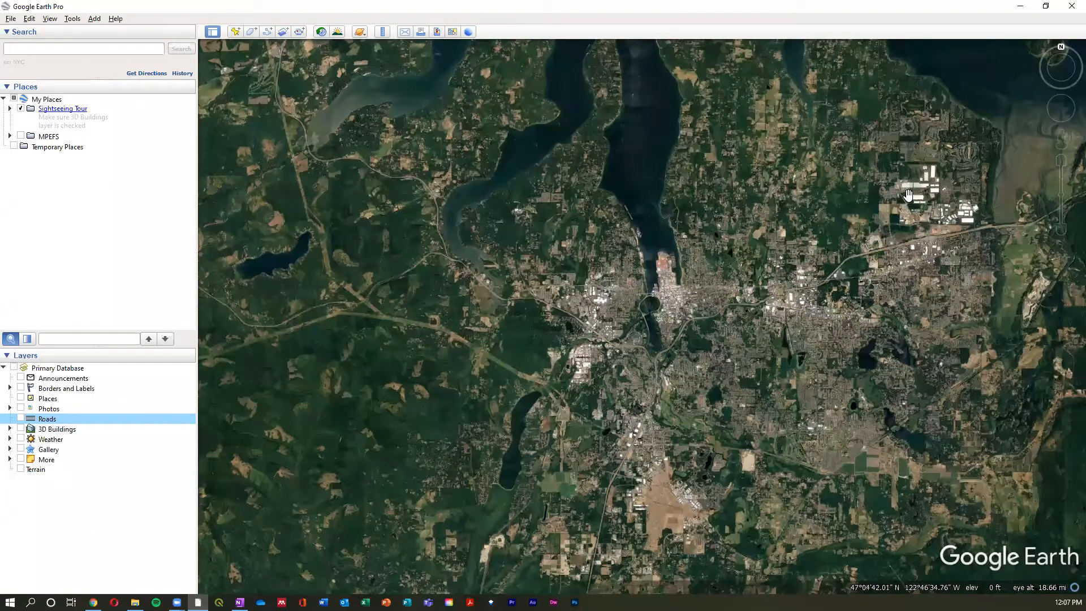
- Move north of the city and zoom in on the wooded tract west of the narrow inlet, to an eye altitude of about 4,470 ft
{"action": "left_click_drag", "start_coordinate": [842, 329], "coordinate": [816, 374]}
{"action": "left_click_drag", "start_coordinate": [790, 216], "coordinate": [691, 319]}
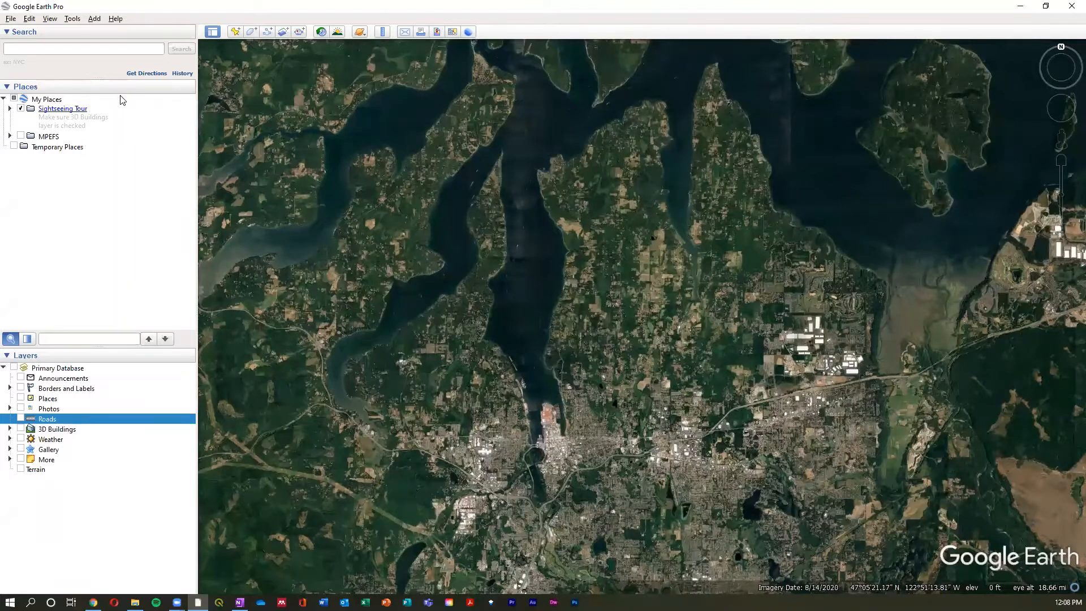
{"action": "left_click", "coordinate": [93, 49]}
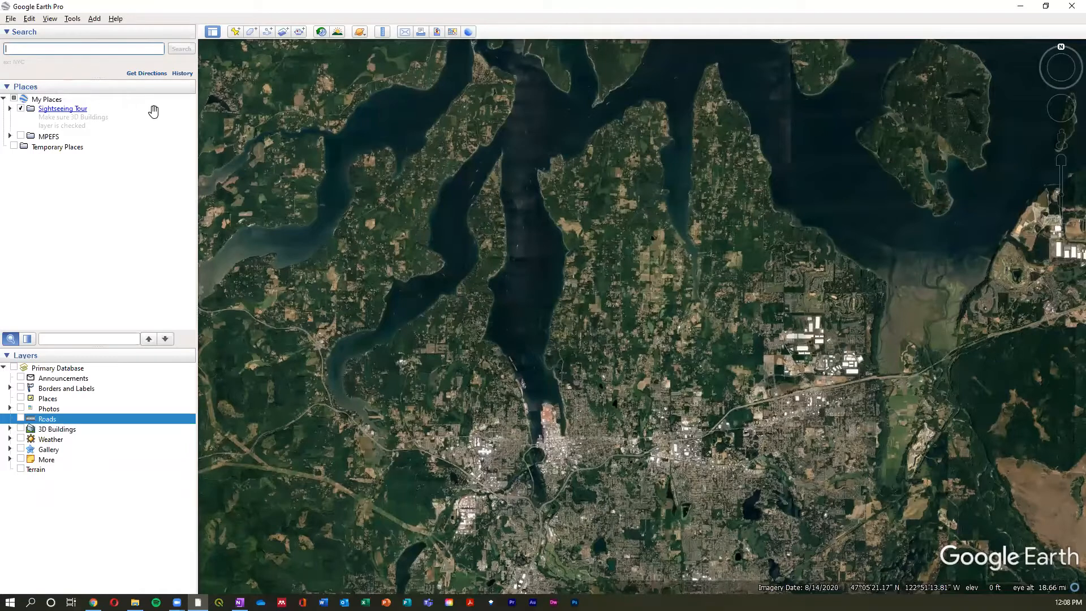
{"action": "left_click_drag", "start_coordinate": [798, 237], "coordinate": [551, 368]}
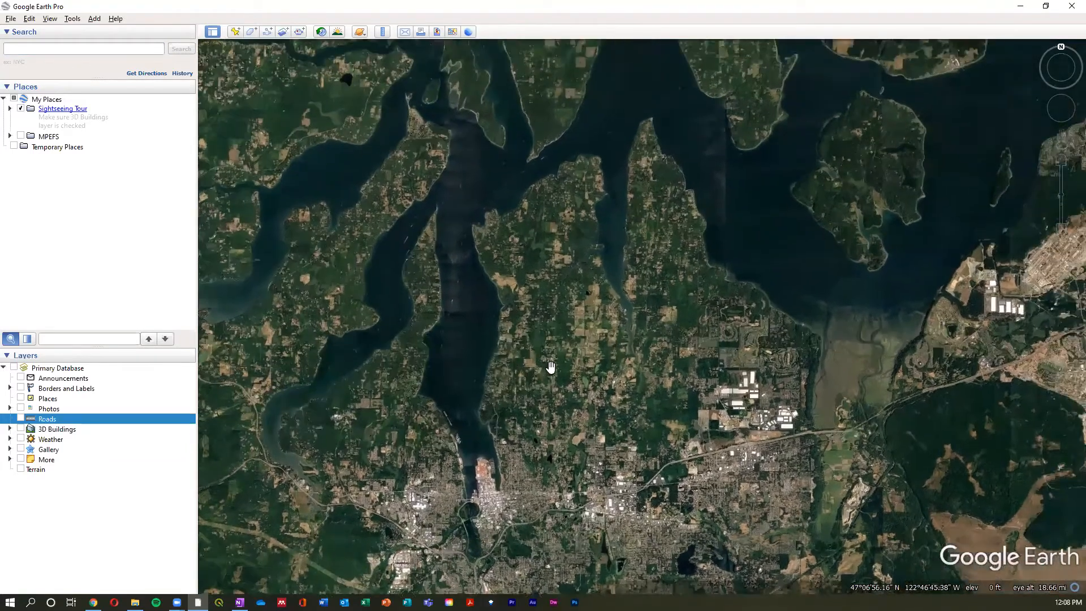
{"action": "scroll", "coordinate": [564, 289], "scroll_direction": "down", "scroll_amount": 5}
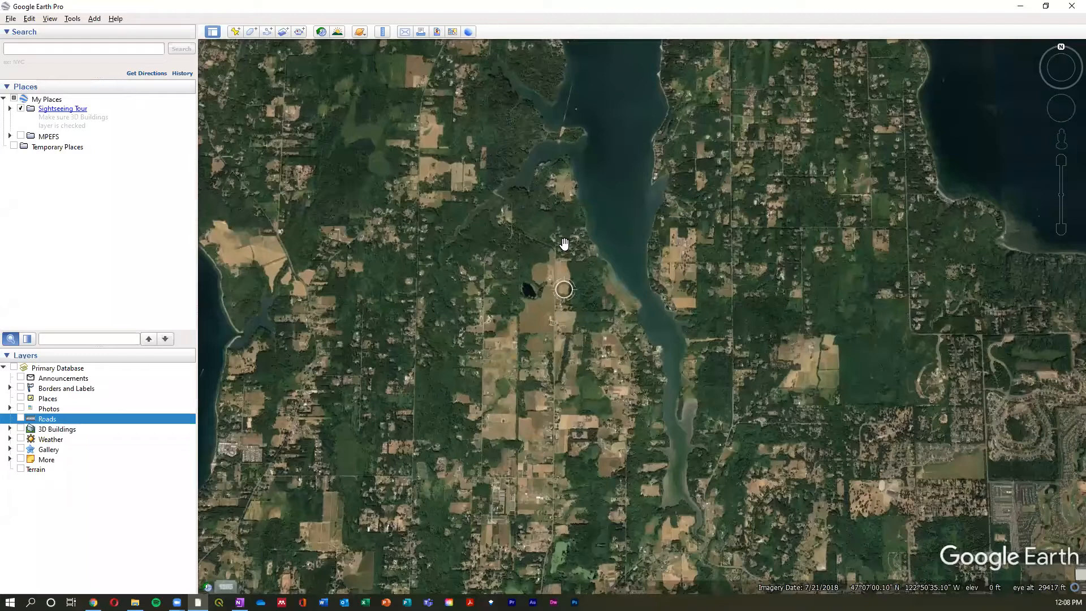
{"action": "scroll", "coordinate": [613, 338], "scroll_direction": "down", "scroll_amount": 5}
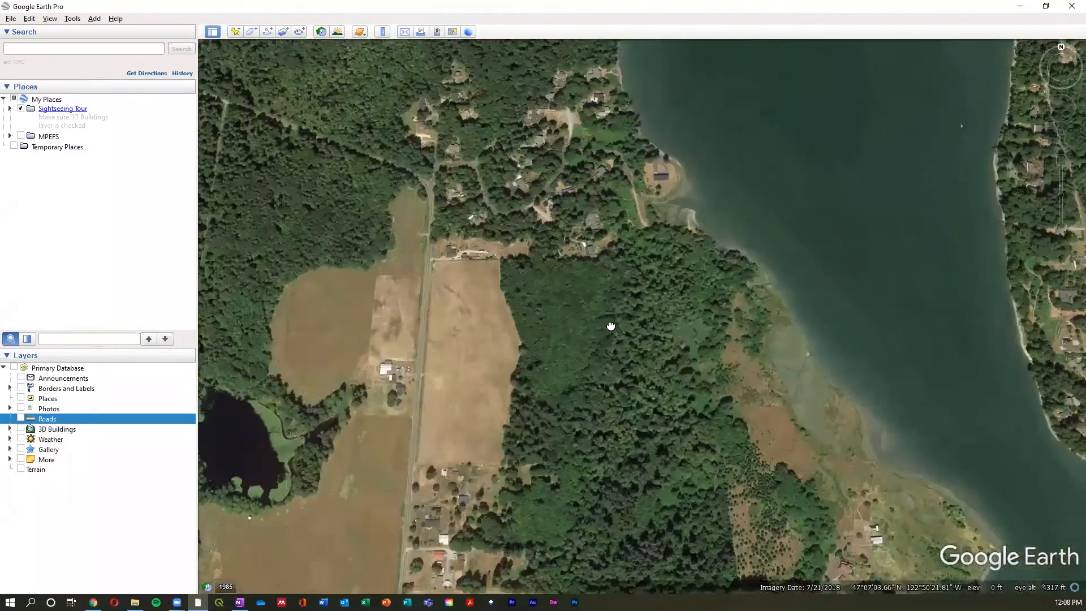
{"action": "left_click_drag", "start_coordinate": [611, 326], "coordinate": [606, 325]}
{"action": "key", "text": "r"}
{"action": "left_click_drag", "start_coordinate": [644, 356], "coordinate": [631, 349]}
{"action": "left_click_drag", "start_coordinate": [610, 288], "coordinate": [612, 282]}
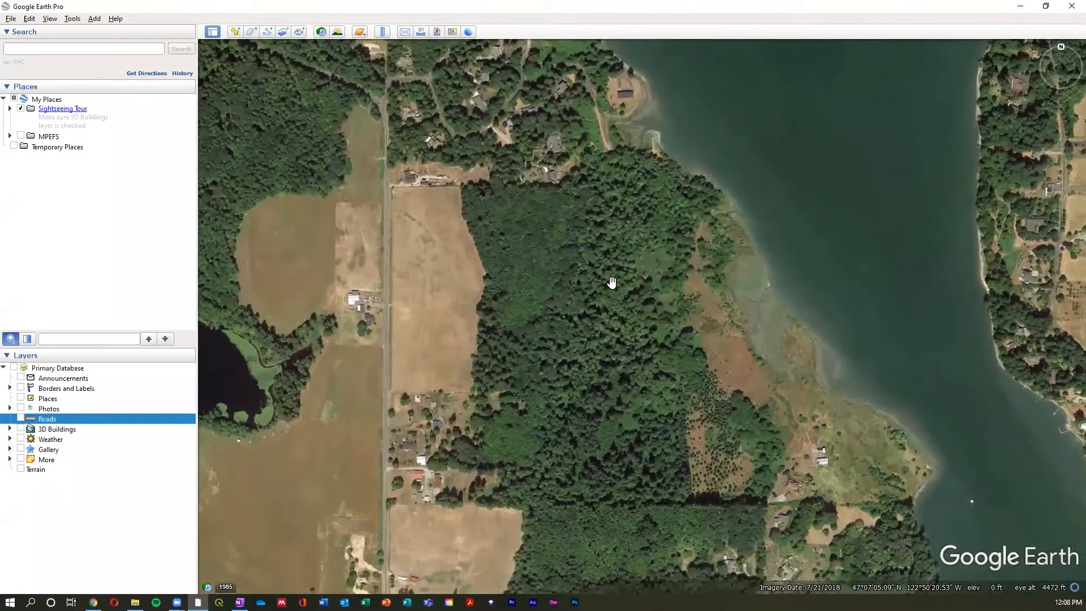
{"action": "left_click_drag", "start_coordinate": [624, 348], "coordinate": [577, 290]}
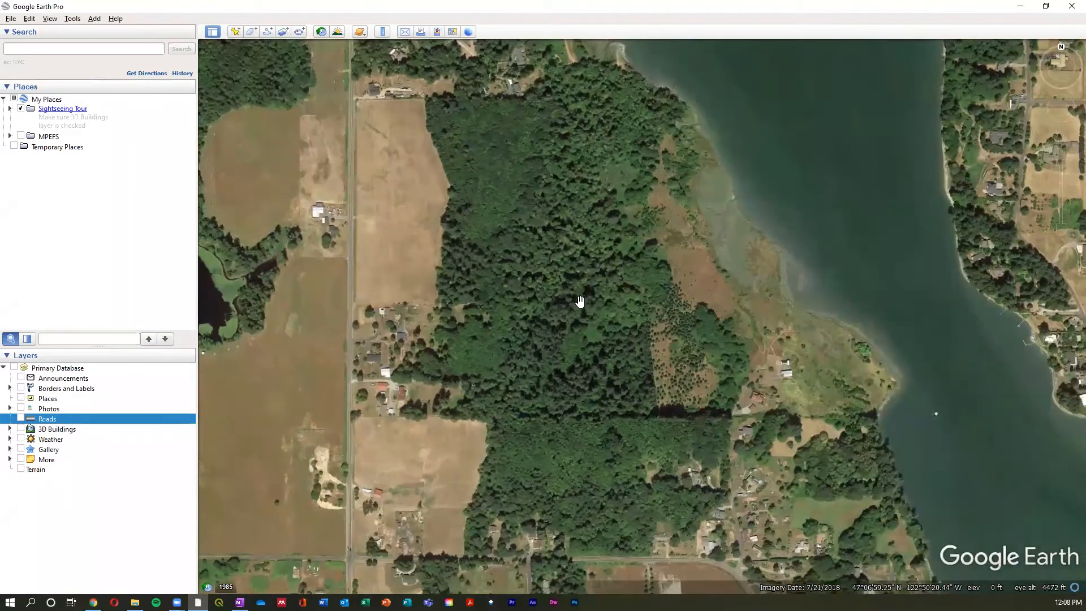
- Examine the wooded tract and its surroundings at several zoom levels, ending at an eye altitude of about 3,900 ft
{"action": "scroll", "coordinate": [574, 317], "scroll_direction": "down", "scroll_amount": 2}
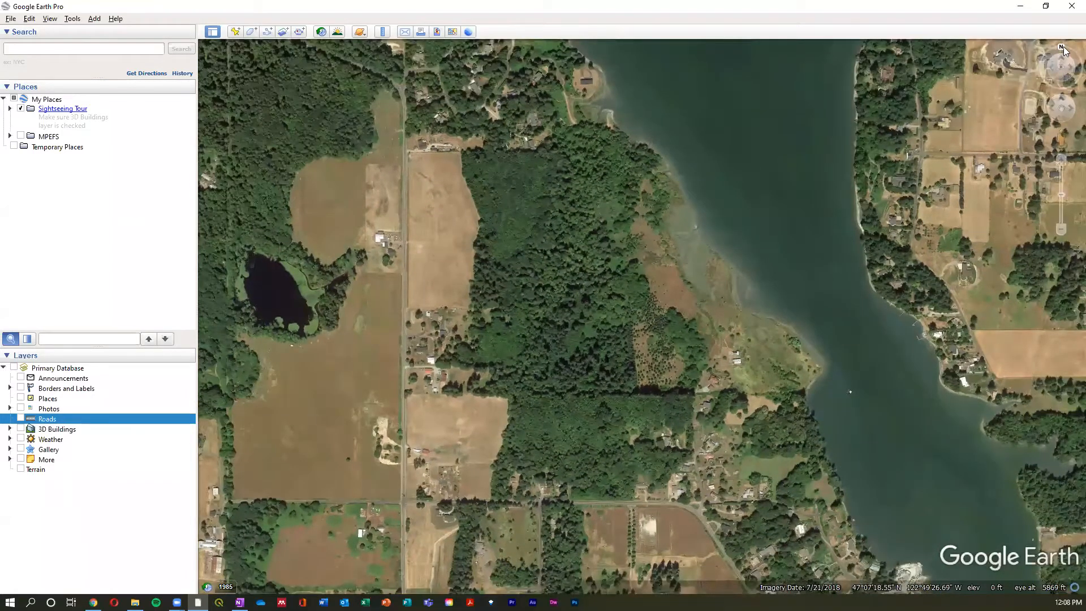
{"action": "scroll", "coordinate": [666, 321], "scroll_direction": "down", "scroll_amount": 3}
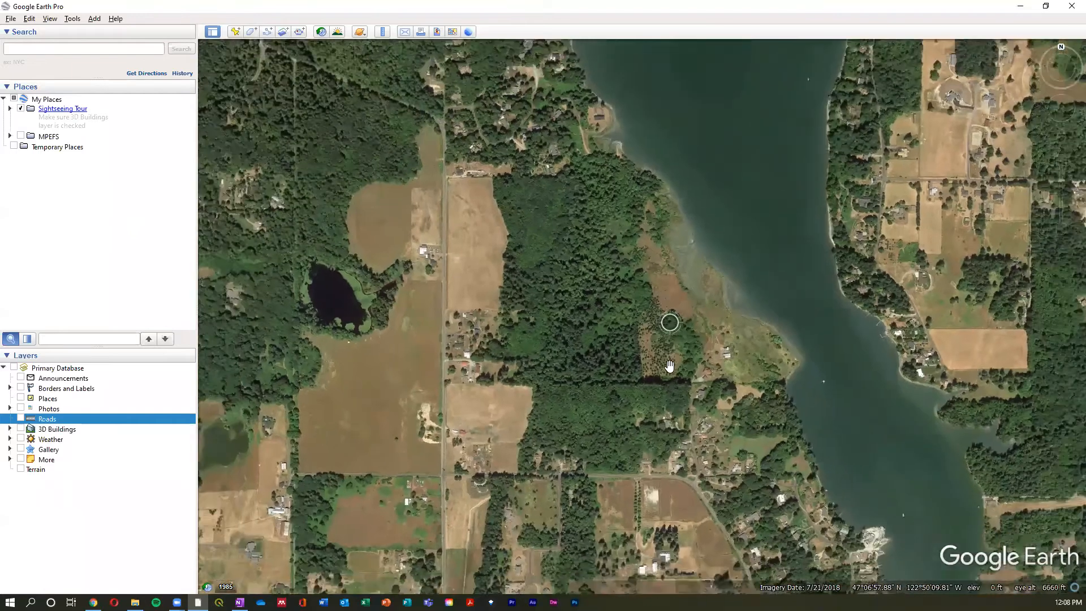
{"action": "scroll", "coordinate": [656, 302], "scroll_direction": "up", "scroll_amount": 6}
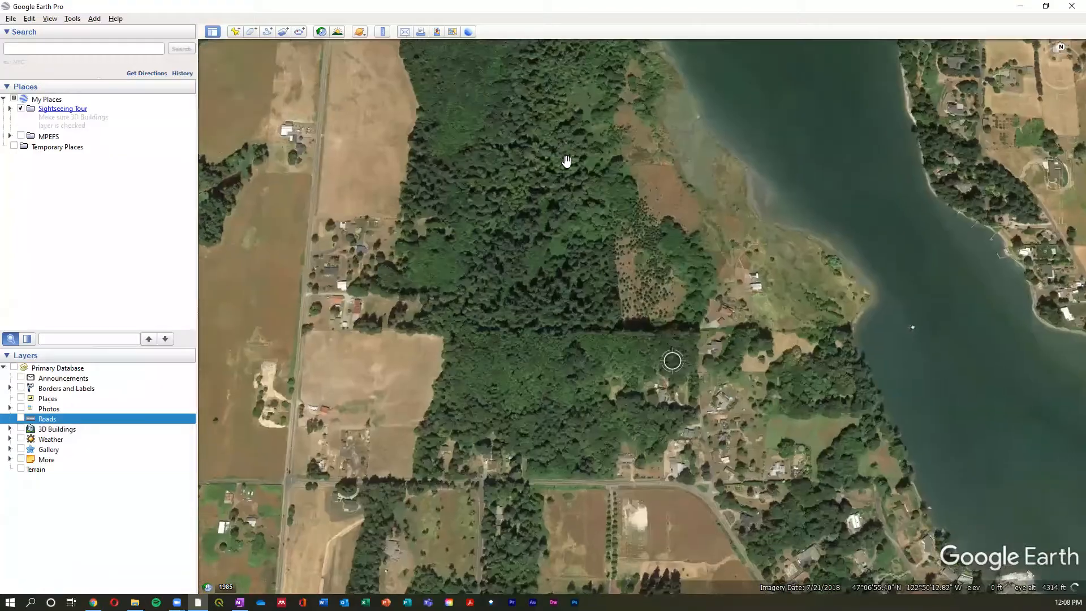
{"action": "scroll", "coordinate": [620, 291], "scroll_direction": "up", "scroll_amount": 2}
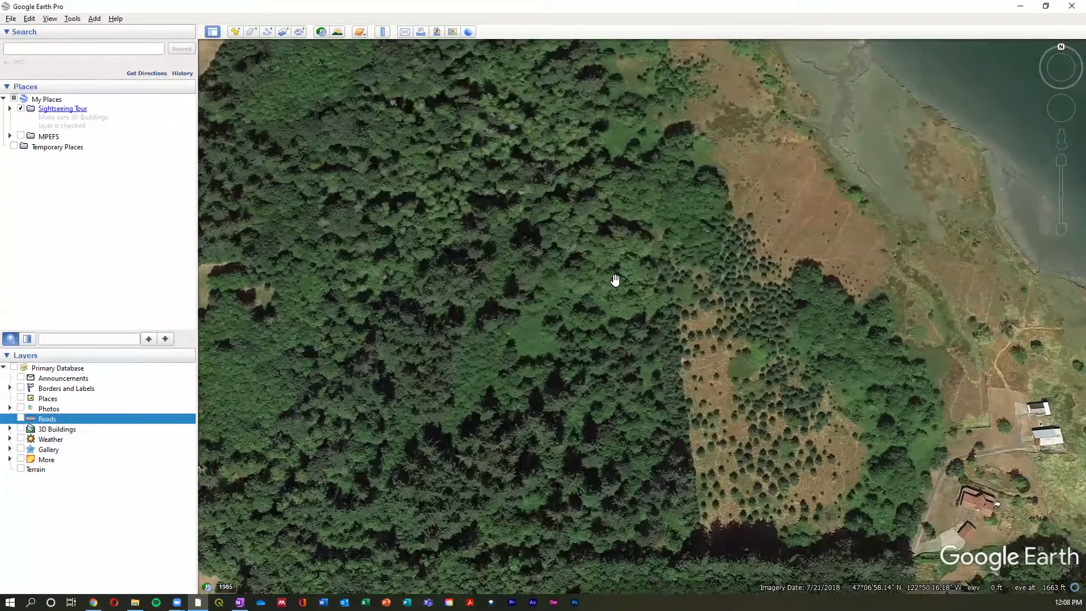
{"action": "left_click_drag", "start_coordinate": [612, 250], "coordinate": [620, 335]}
{"action": "scroll", "coordinate": [620, 335], "scroll_direction": "down", "scroll_amount": 1}
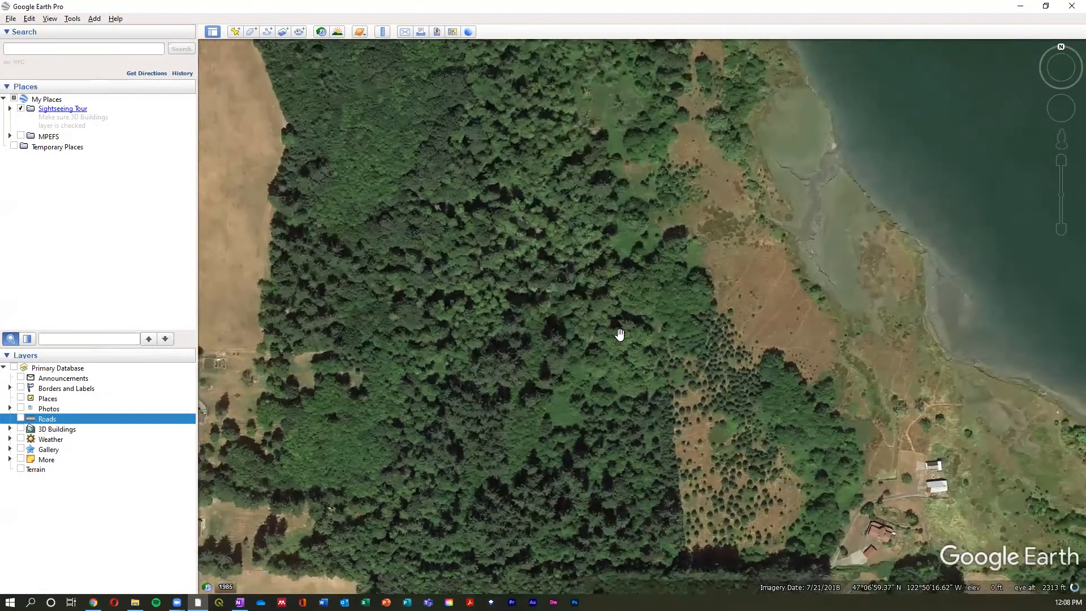
{"action": "scroll", "coordinate": [617, 338], "scroll_direction": "down", "scroll_amount": 3}
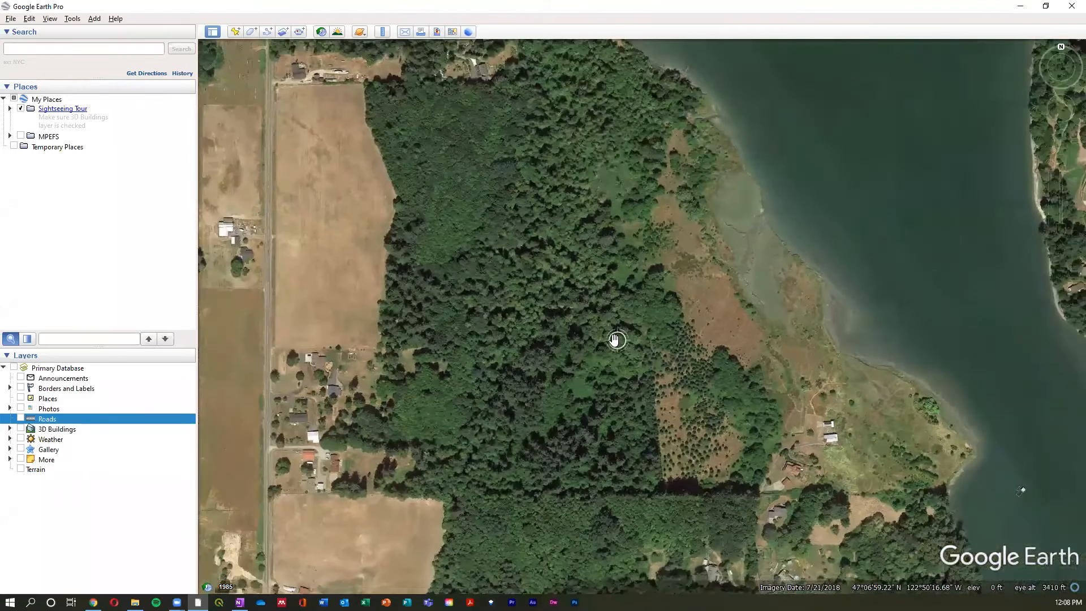
{"action": "left_click_drag", "start_coordinate": [612, 323], "coordinate": [619, 337]}
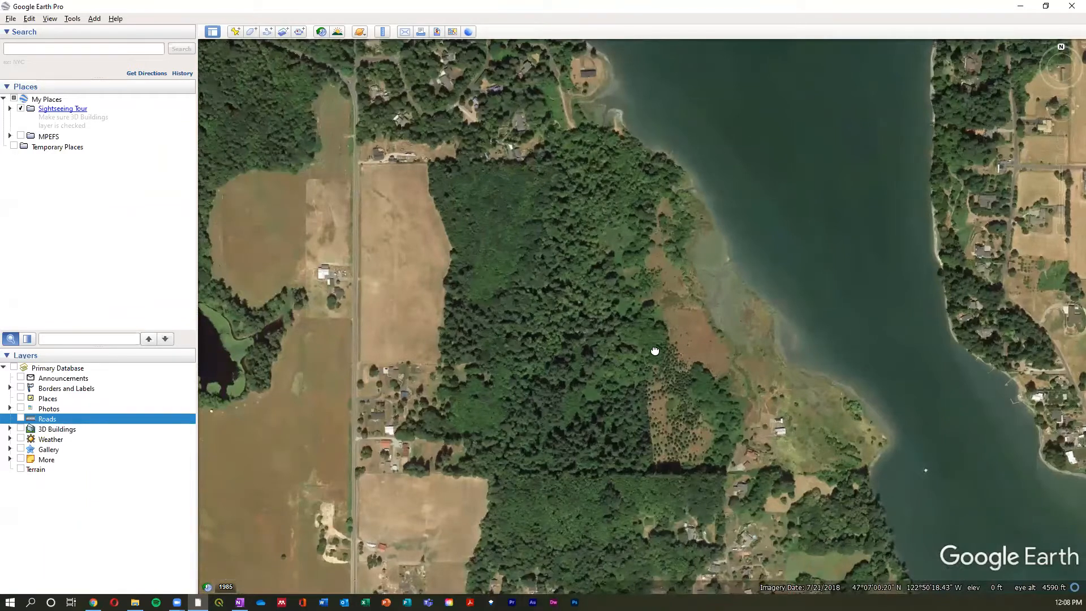
{"action": "scroll", "coordinate": [625, 334], "scroll_direction": "up", "scroll_amount": 1}
{"action": "scroll", "coordinate": [611, 332], "scroll_direction": "up", "scroll_amount": 2}
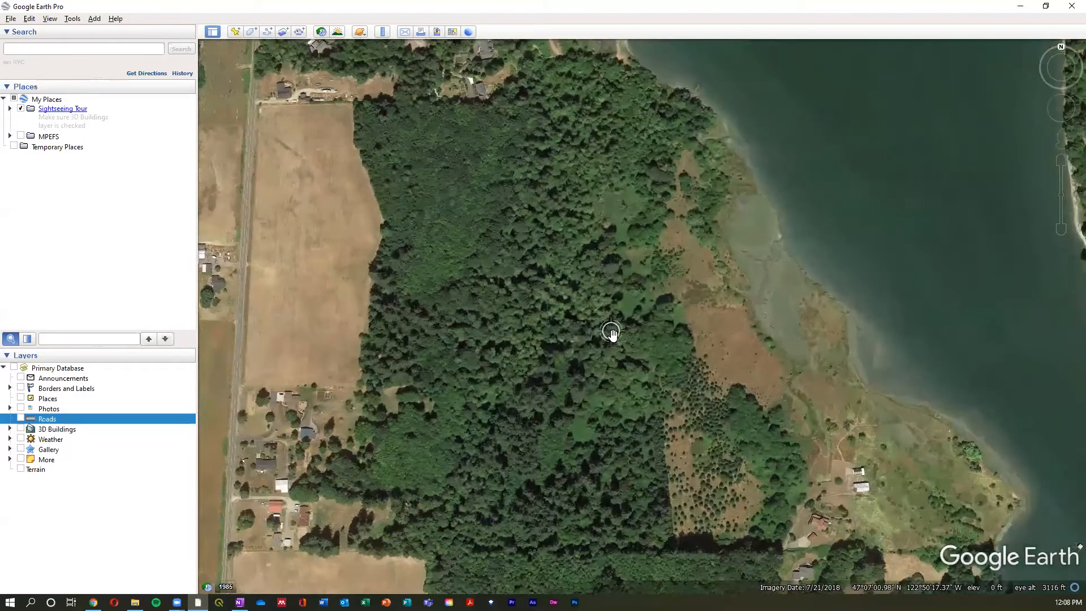
{"action": "scroll", "coordinate": [612, 335], "scroll_direction": "down", "scroll_amount": 1}
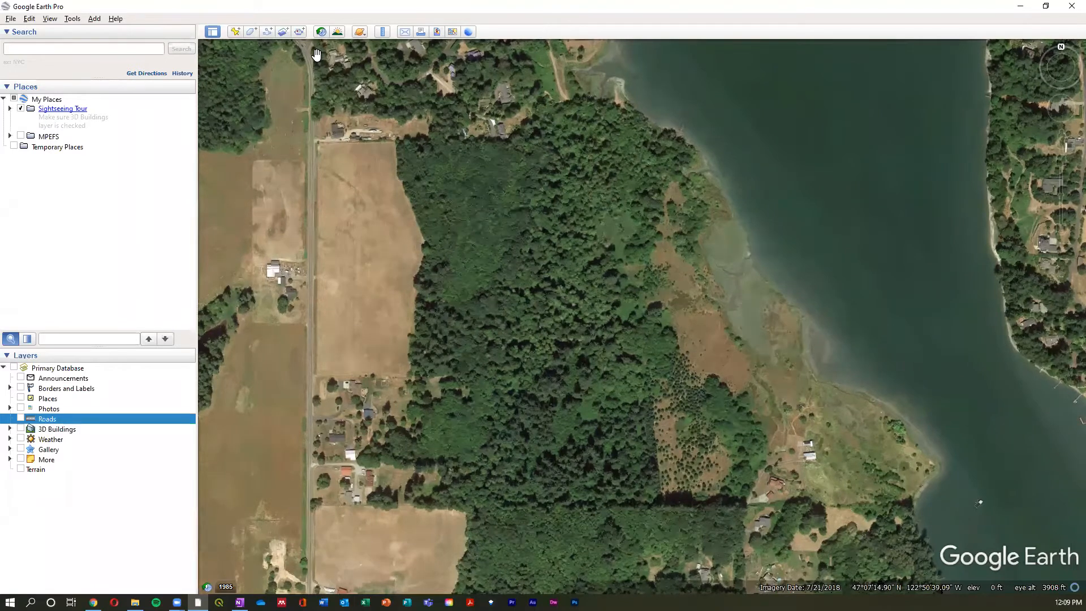
- Add a placemark and position it in the northern part of the forest at 47°7'6.06"N, 122°50'20.31"W
{"action": "left_click", "coordinate": [238, 31]}
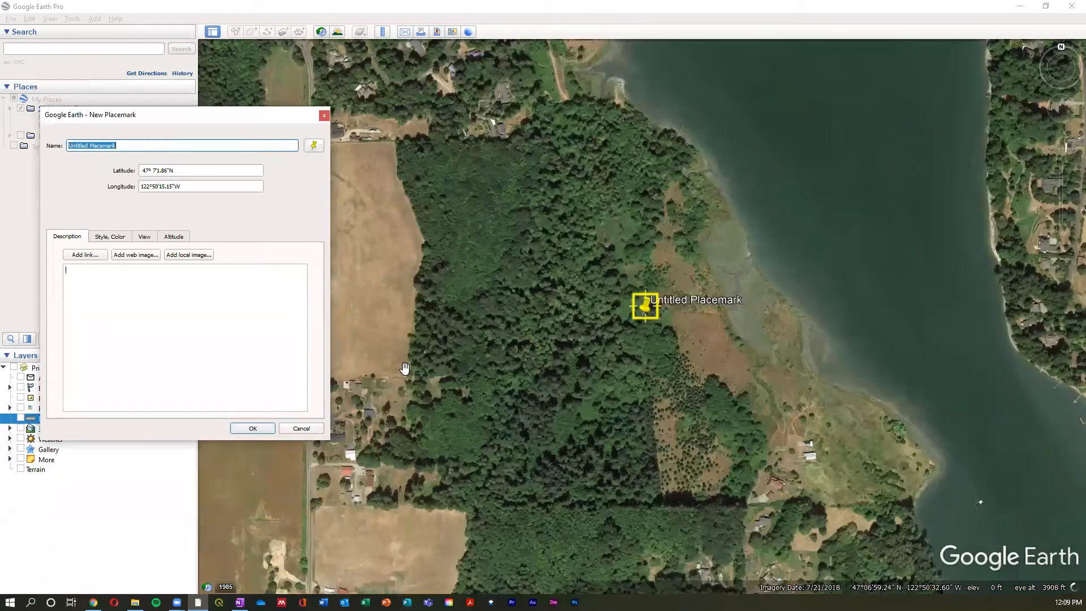
{"action": "left_click_drag", "start_coordinate": [555, 382], "coordinate": [561, 386]}
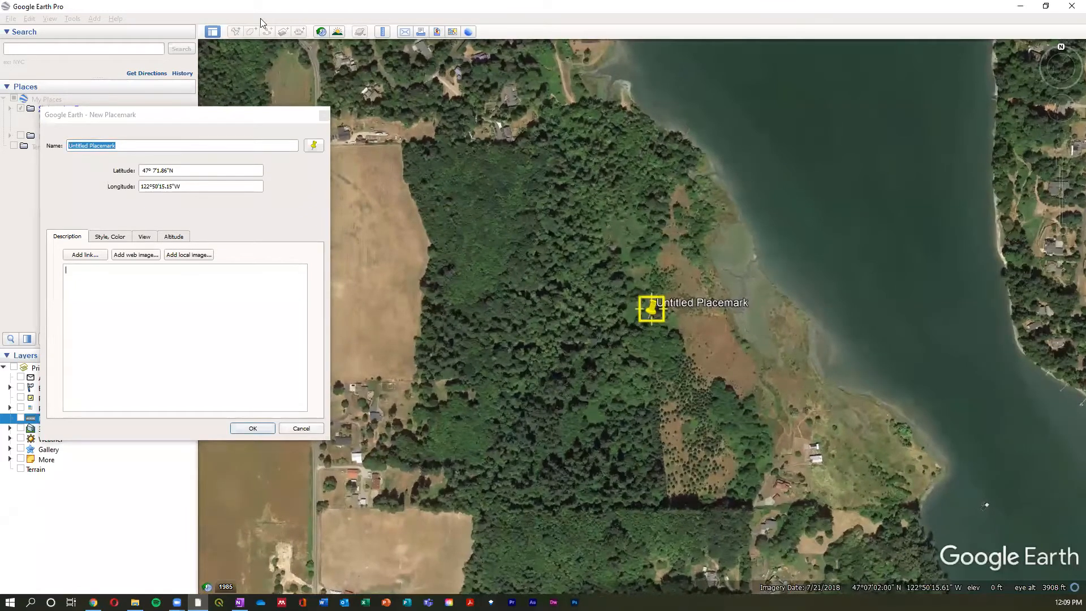
{"action": "left_click_drag", "start_coordinate": [213, 119], "coordinate": [233, 117]}
{"action": "left_click_drag", "start_coordinate": [651, 310], "coordinate": [596, 232]}
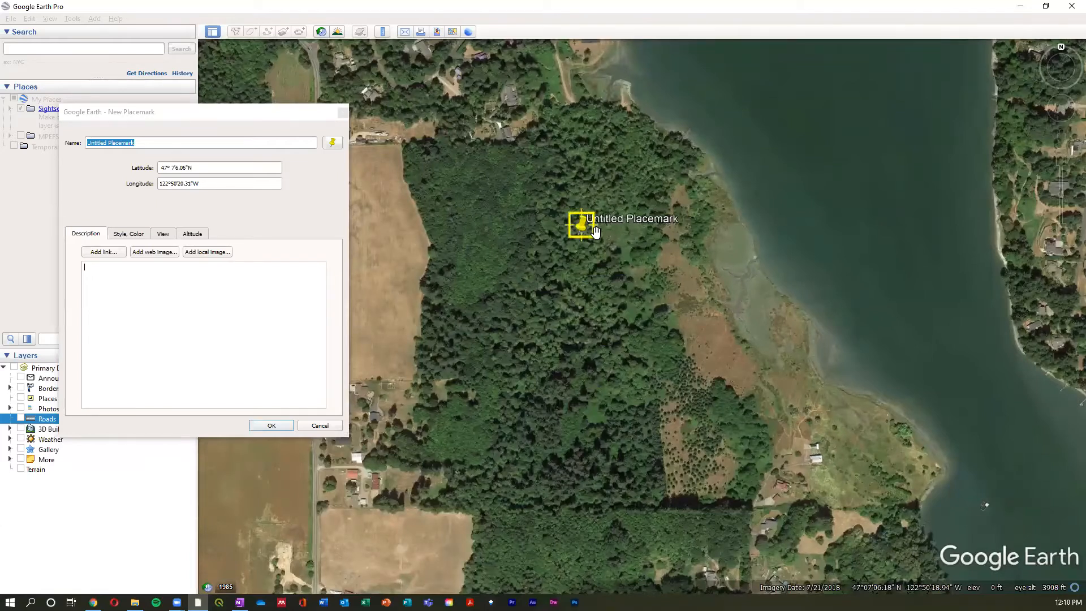
- Name the new placemark "Dead Tree"
{"action": "left_click", "coordinate": [159, 146]}
{"action": "key", "text": "ctrl+shift+Left"}
{"action": "key", "text": "ctrl+shift+Left"}
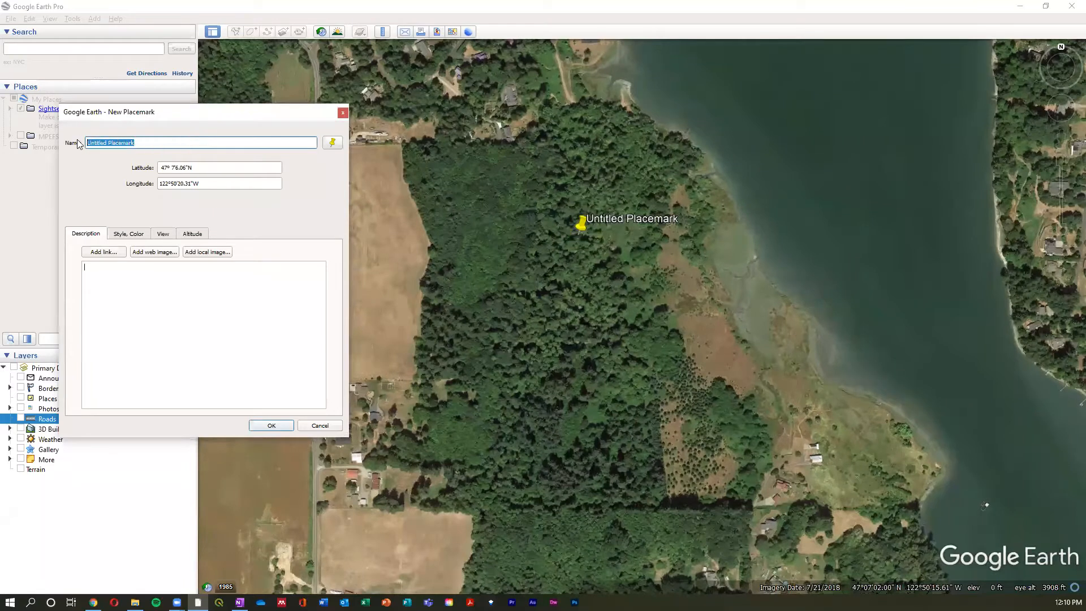
{"action": "type", "text": "Dead Tree"}
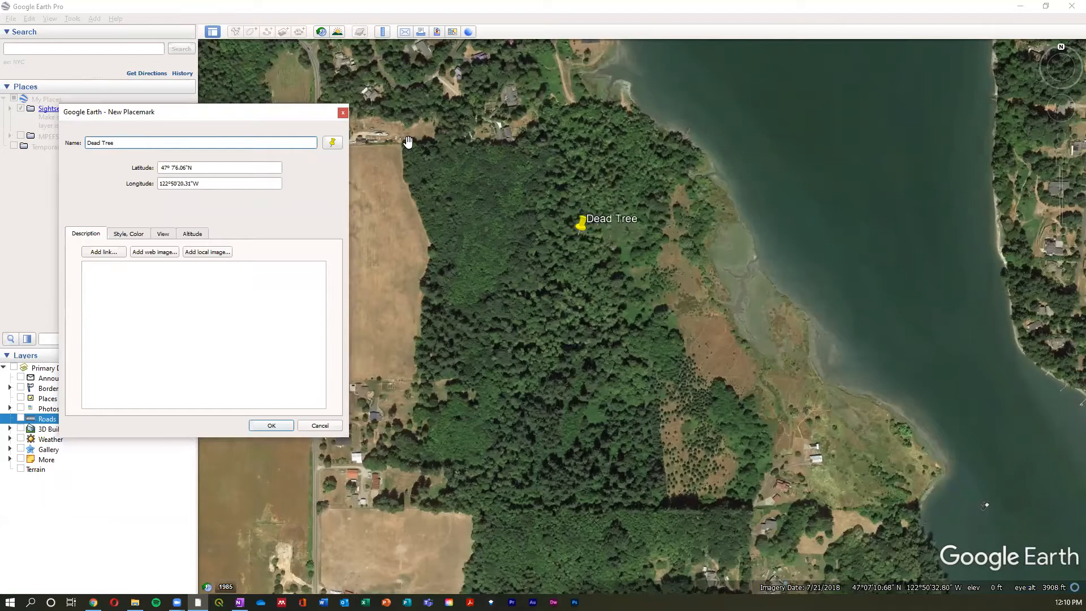
- Describe the placemark on two lines as "Root rot suspected" and "Doug-fir, 28" in diameter"
{"action": "left_click", "coordinate": [208, 300]}
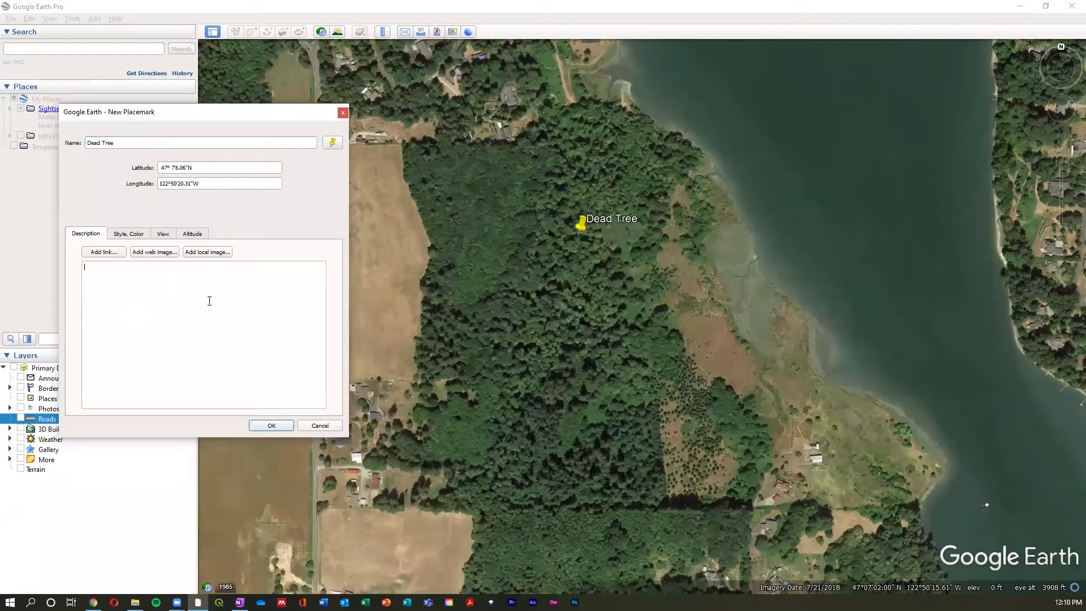
{"action": "type", "text": "Root rot su"}
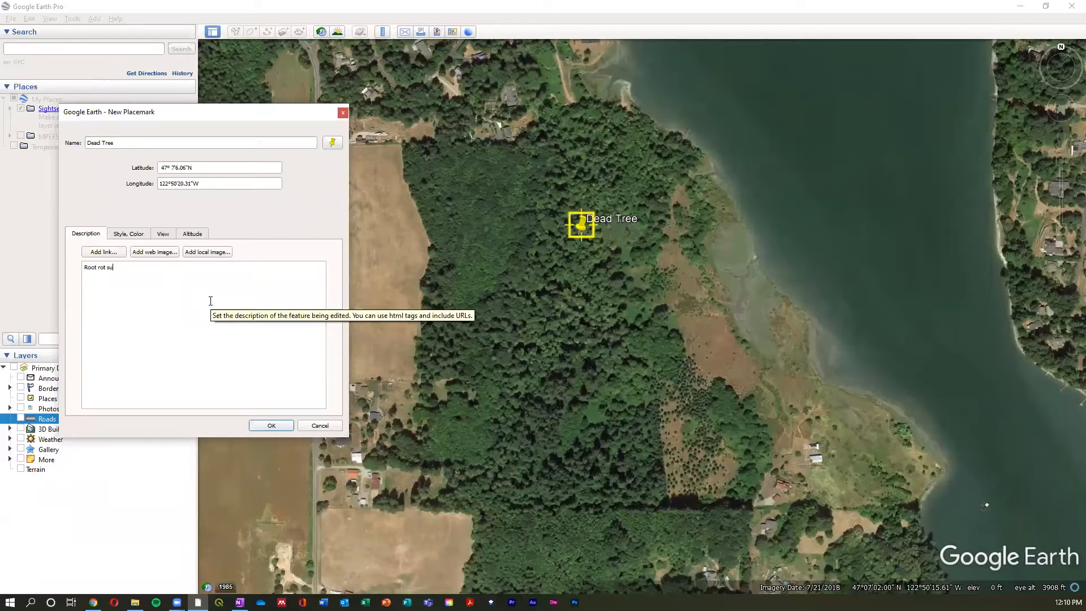
{"action": "type", "text": "ected "}
{"action": "type", "text": "Doug-fir"}
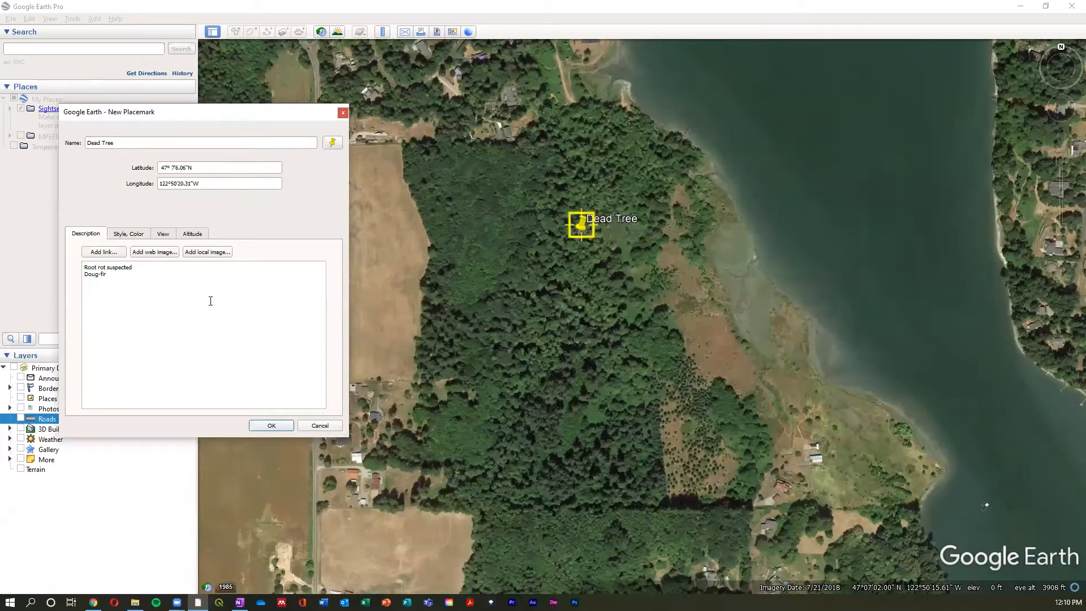
{"action": "type", "text": ", 28\" in diameter"}
- Add the local image AnnosusRootRot.jpg from the Resources/Pictures/PCS/Forest Health folder to the placemark description
{"action": "left_click", "coordinate": [223, 256]}
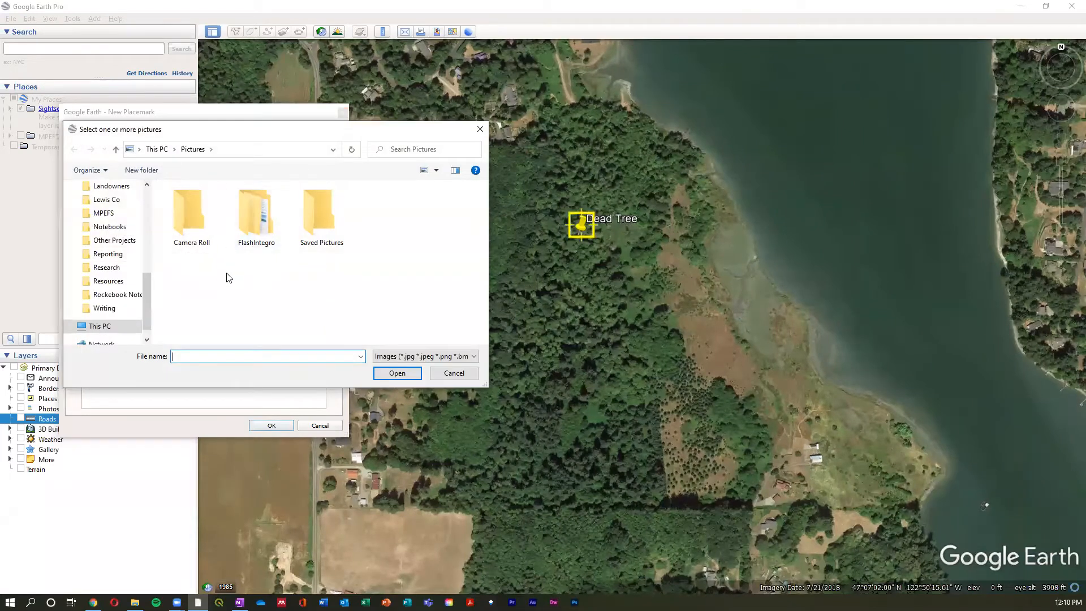
{"action": "left_click", "coordinate": [107, 282]}
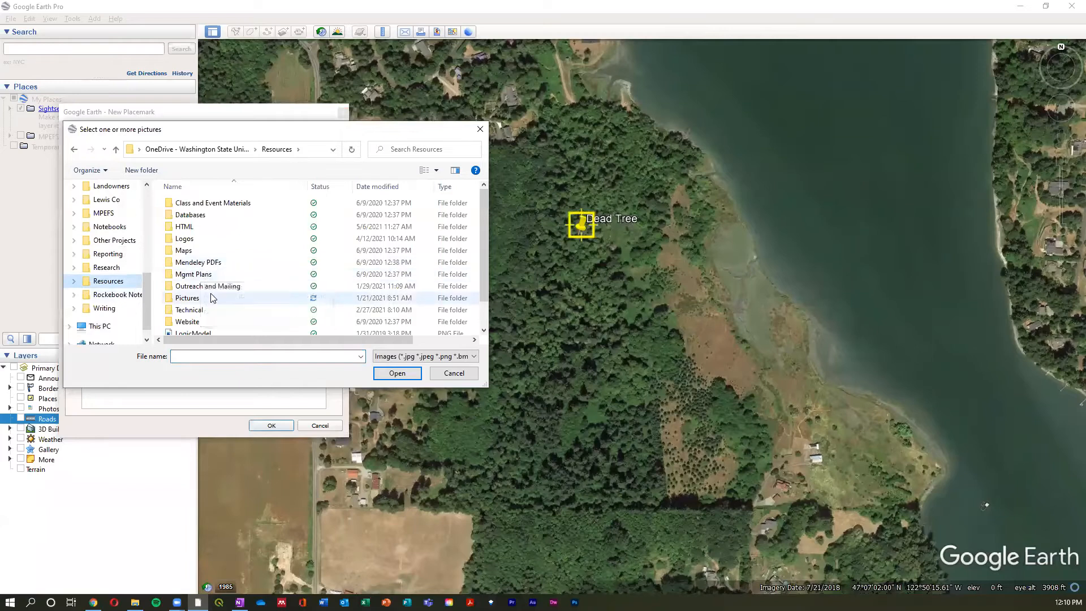
{"action": "double_click", "coordinate": [210, 295]}
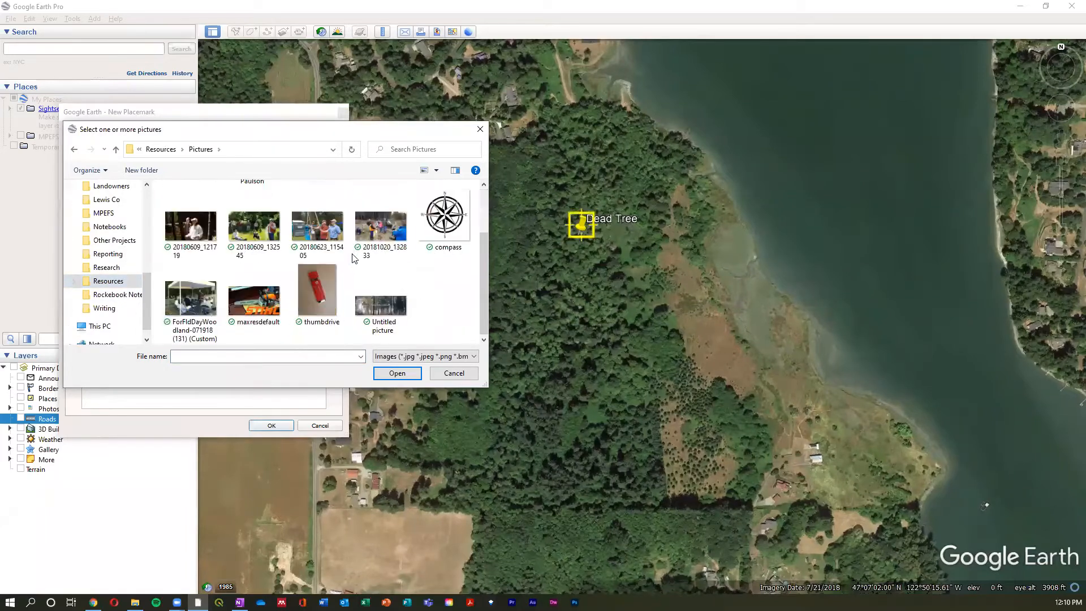
{"action": "double_click", "coordinate": [390, 235]}
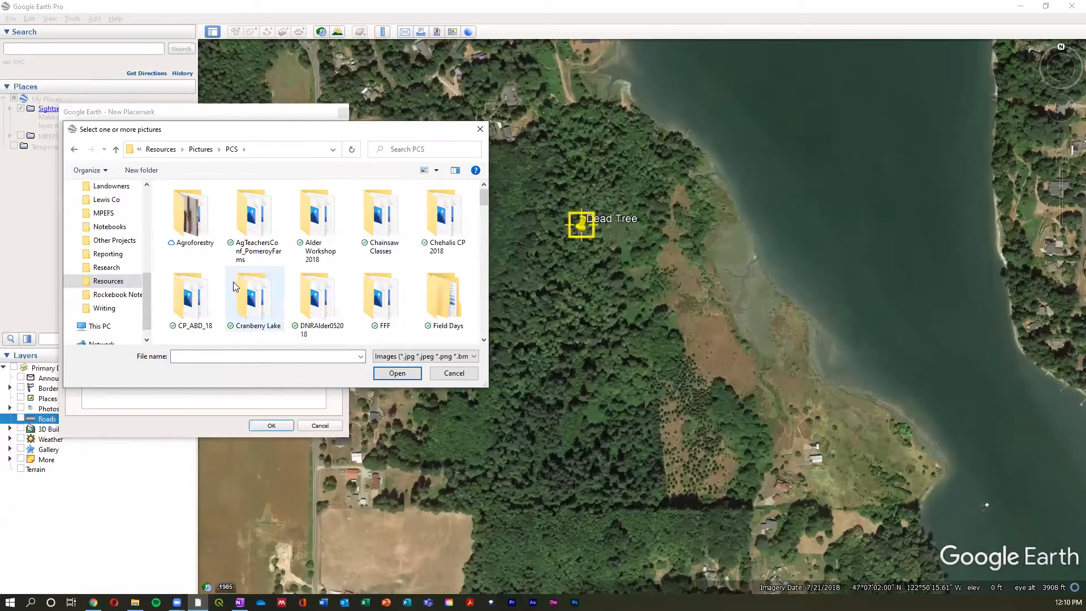
{"action": "scroll", "coordinate": [321, 300], "scroll_direction": "down", "scroll_amount": 2}
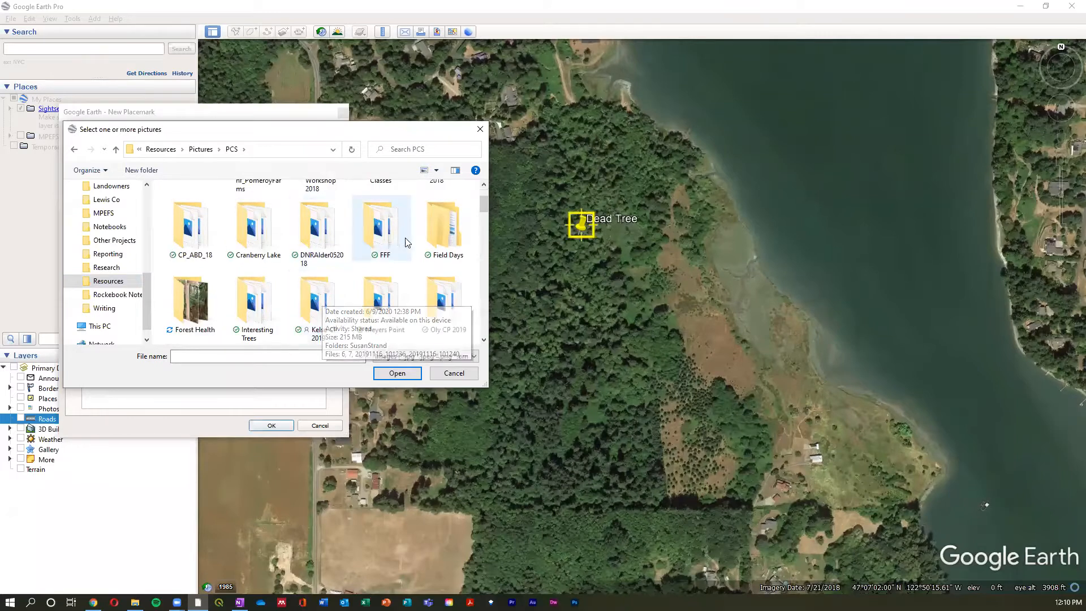
{"action": "double_click", "coordinate": [191, 233]}
{"action": "scroll", "coordinate": [463, 292], "scroll_direction": "down", "scroll_amount": 2}
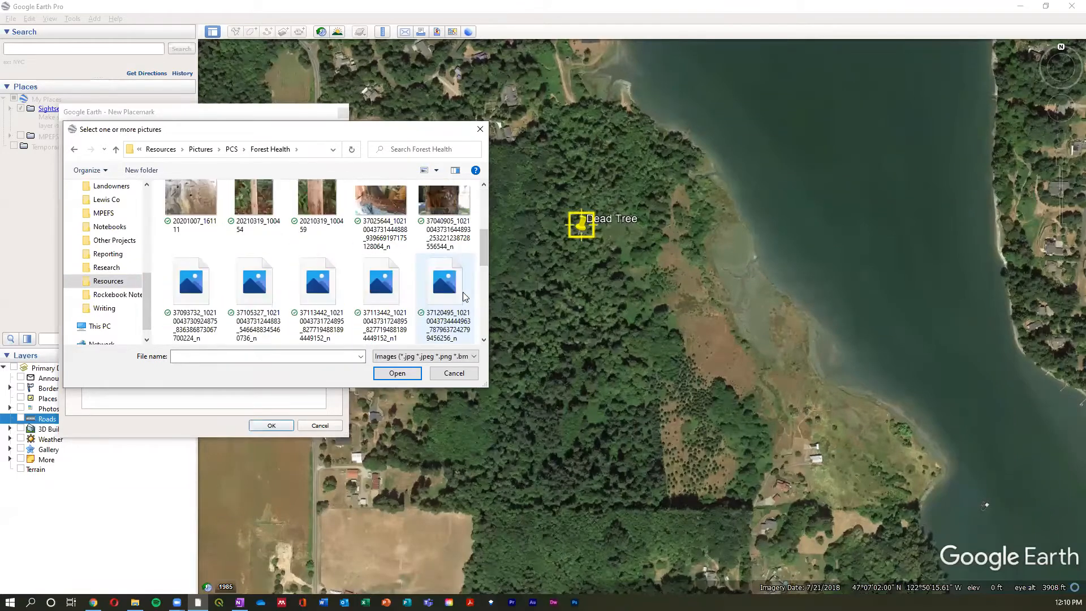
{"action": "scroll", "coordinate": [463, 292], "scroll_direction": "down", "scroll_amount": 3}
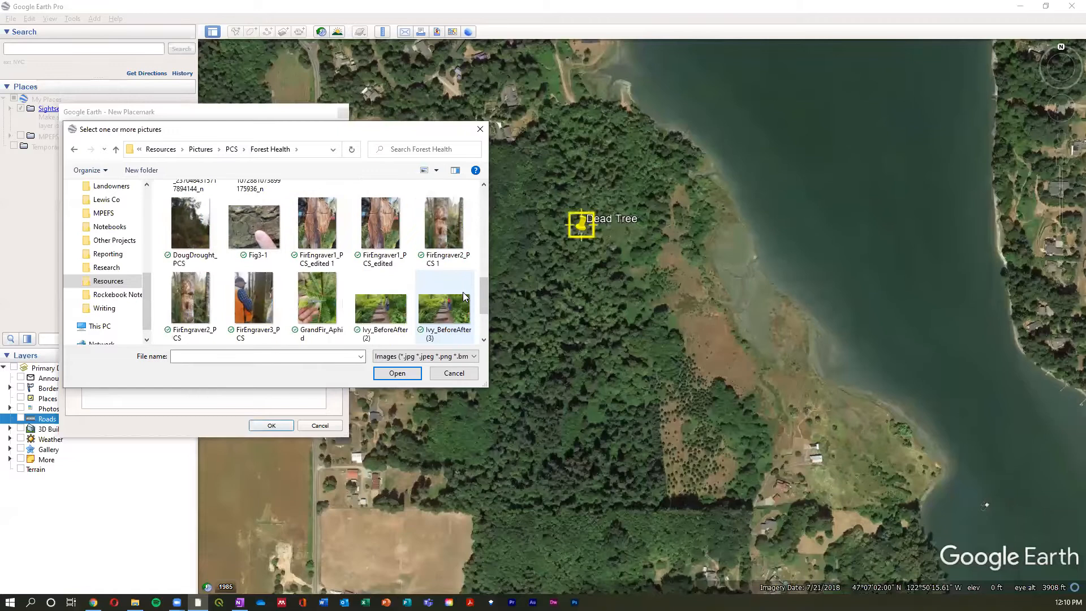
{"action": "scroll", "coordinate": [463, 294], "scroll_direction": "up", "scroll_amount": 2}
{"action": "double_click", "coordinate": [382, 221]}
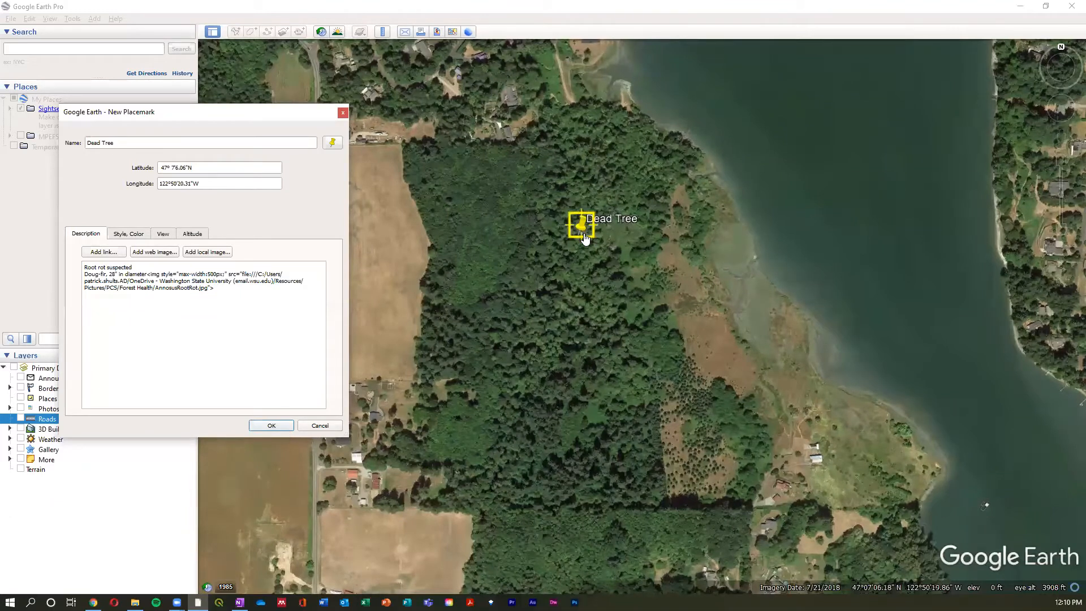
- Save the Dead Tree placemark and view its information balloon with the description and picture
{"action": "left_click", "coordinate": [286, 425]}
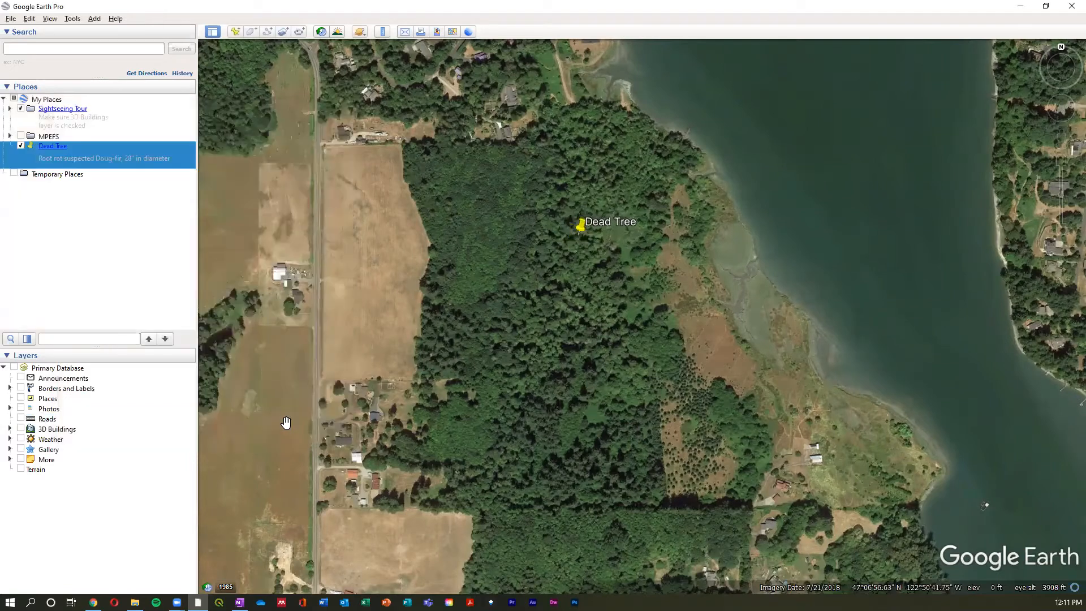
{"action": "left_click", "coordinate": [53, 146]}
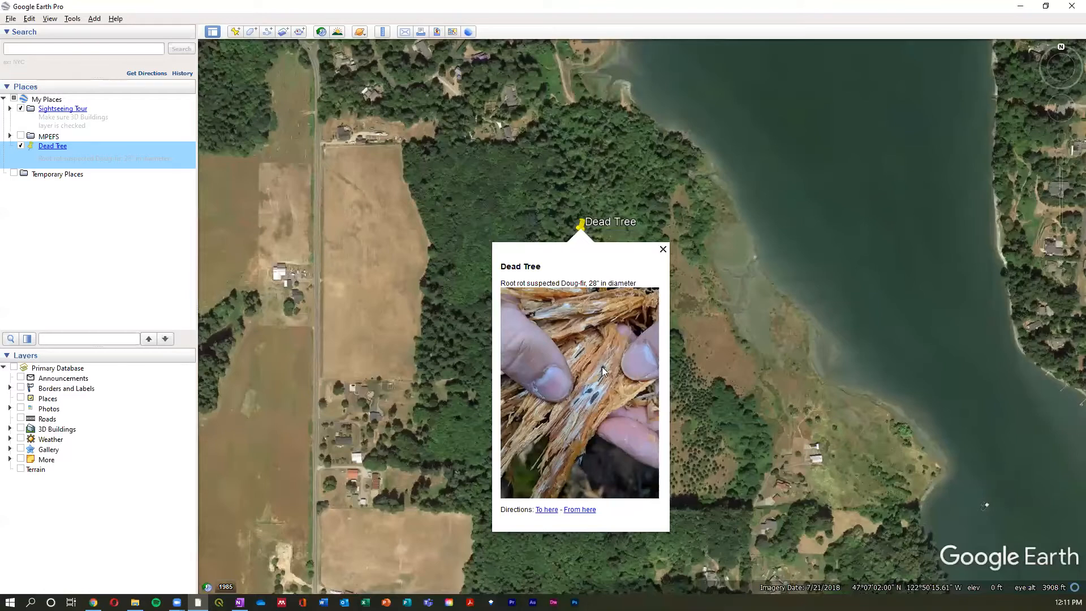
{"action": "left_click", "coordinate": [663, 249]}
- Edit the Dead Tree placemark's properties and nudge it slightly north to 47°7'6.35"N, 122°50'20.27"W
{"action": "right_click", "coordinate": [82, 152]}
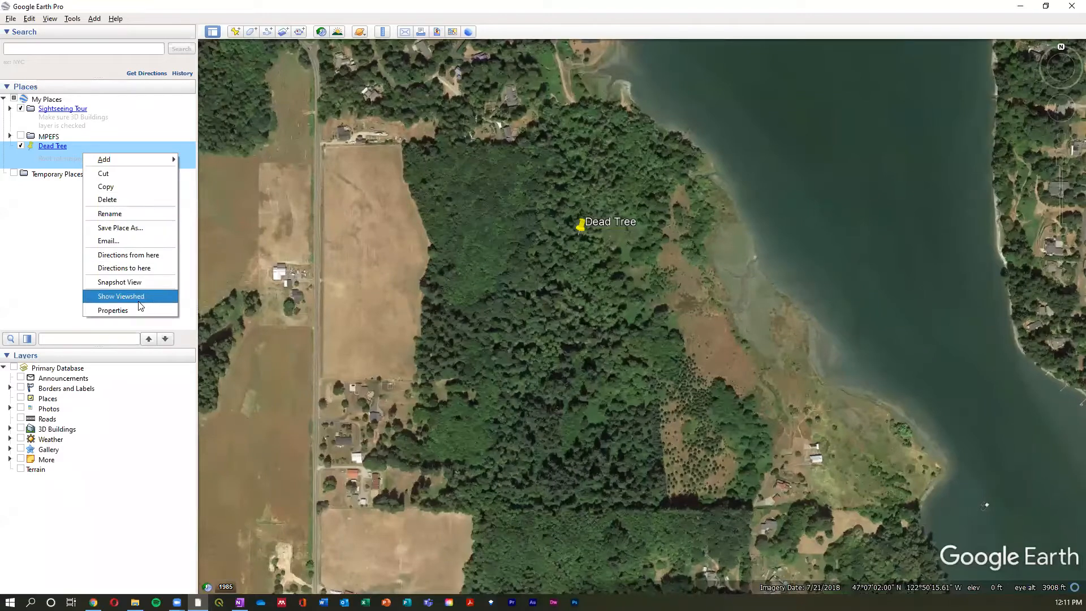
{"action": "right_click", "coordinate": [116, 148]}
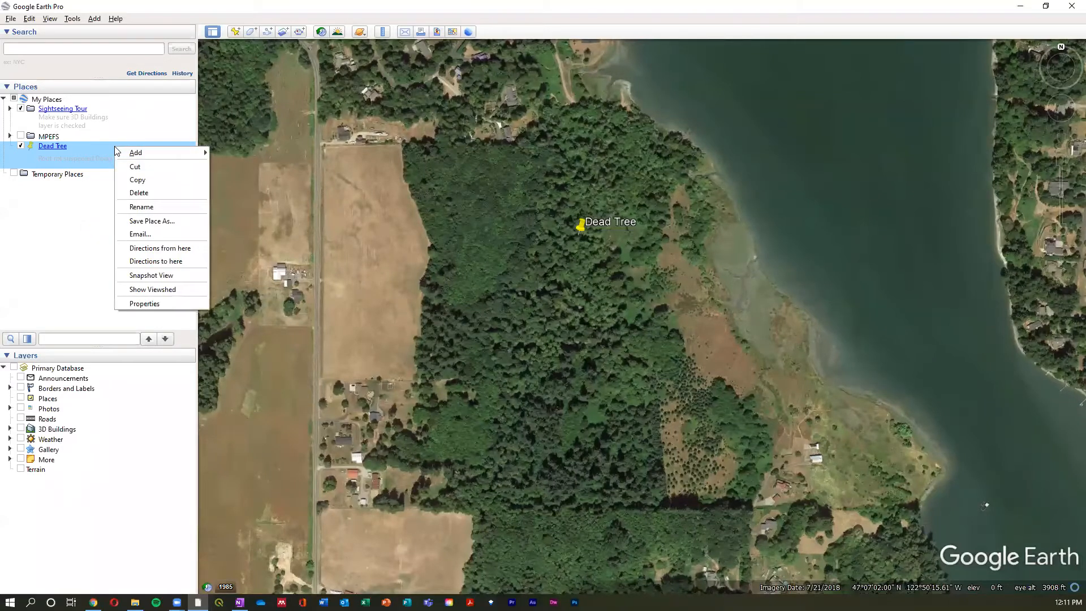
{"action": "left_click", "coordinate": [165, 301]}
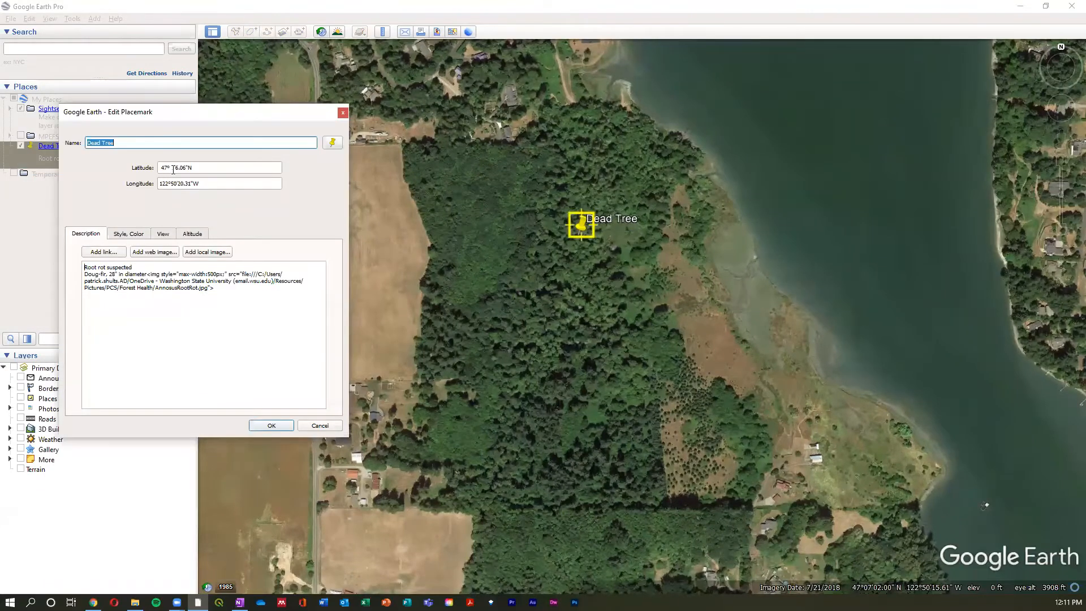
{"action": "left_click_drag", "start_coordinate": [576, 230], "coordinate": [577, 224]}
- Change the Dead Tree placemark's icon to the red pushpin
{"action": "left_click", "coordinate": [136, 236]}
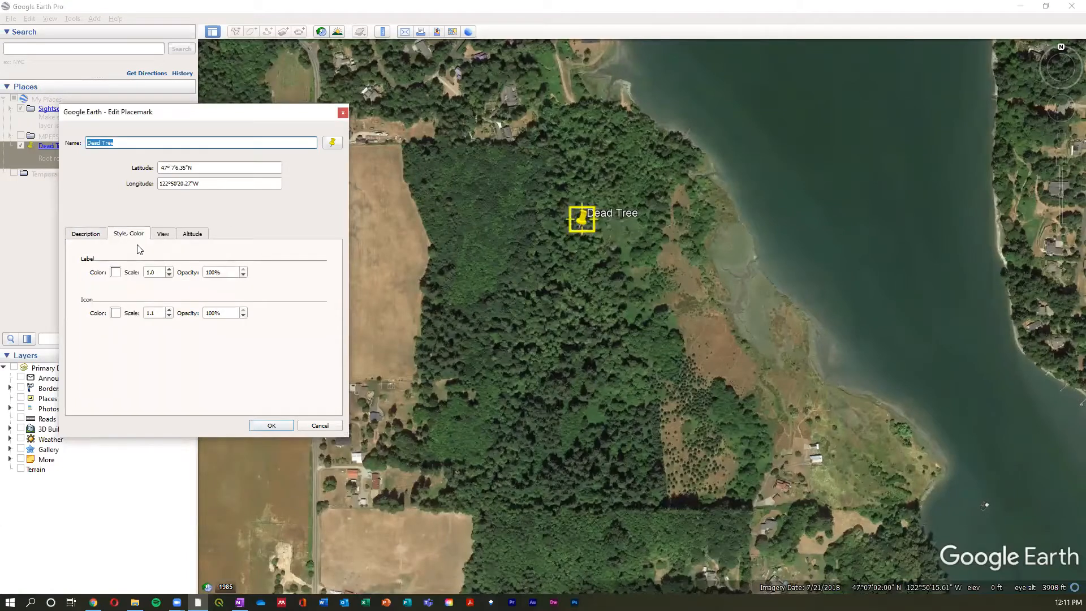
{"action": "left_click", "coordinate": [332, 143]}
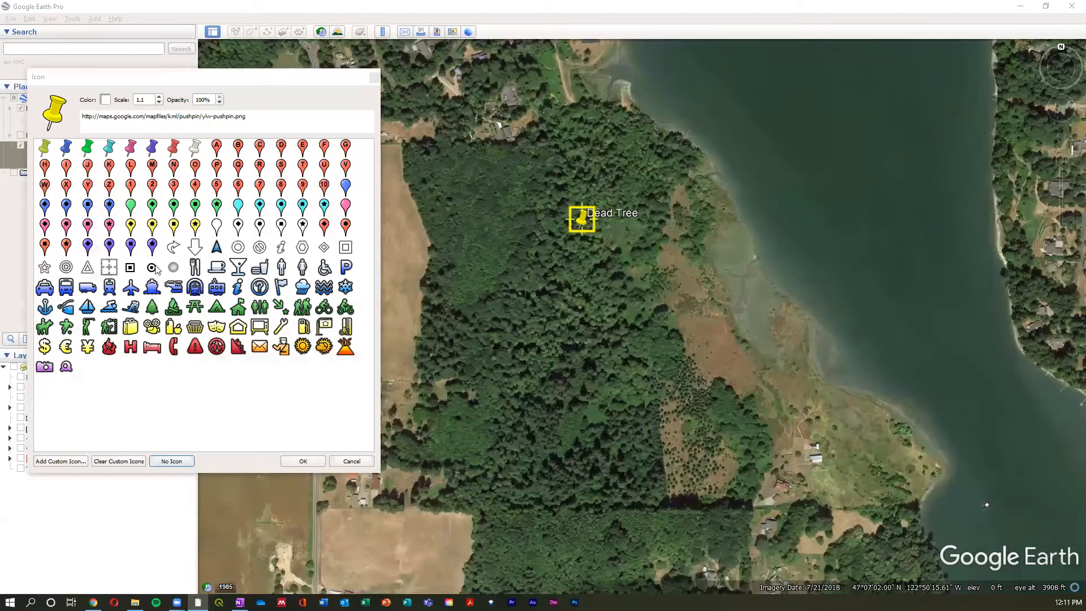
{"action": "left_click", "coordinate": [172, 148]}
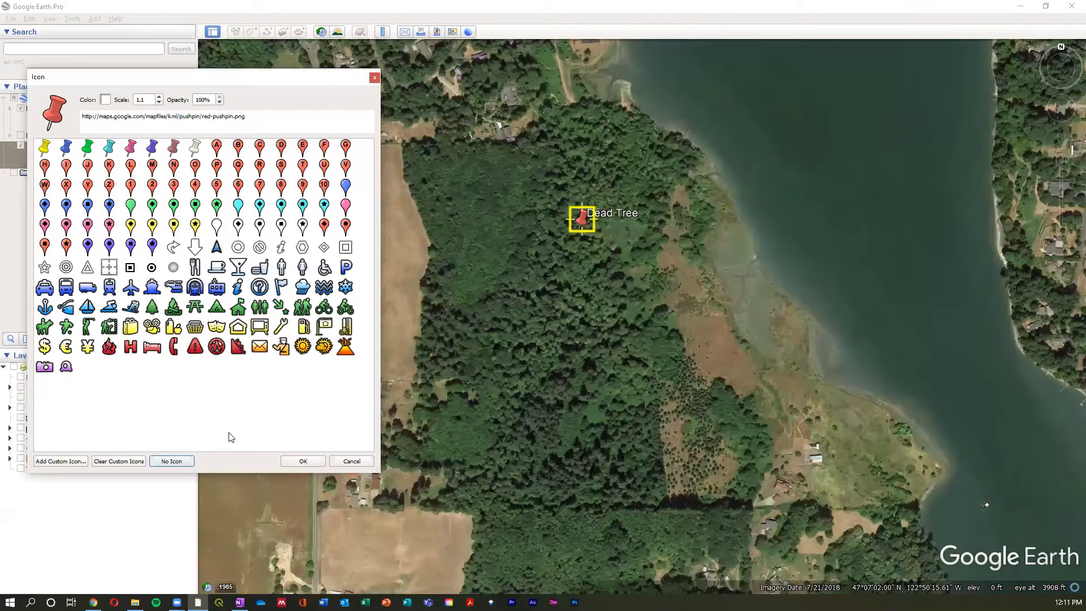
{"action": "left_click", "coordinate": [294, 458]}
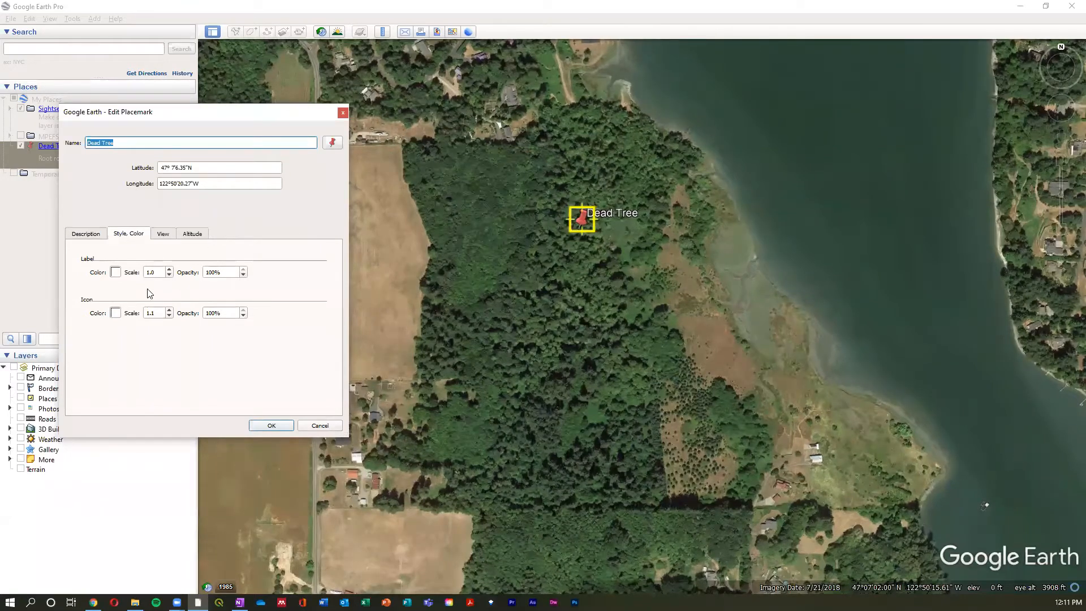
- View the label and icon color choices without changing them, and save the Dead Tree placemark edits
{"action": "left_click", "coordinate": [115, 272]}
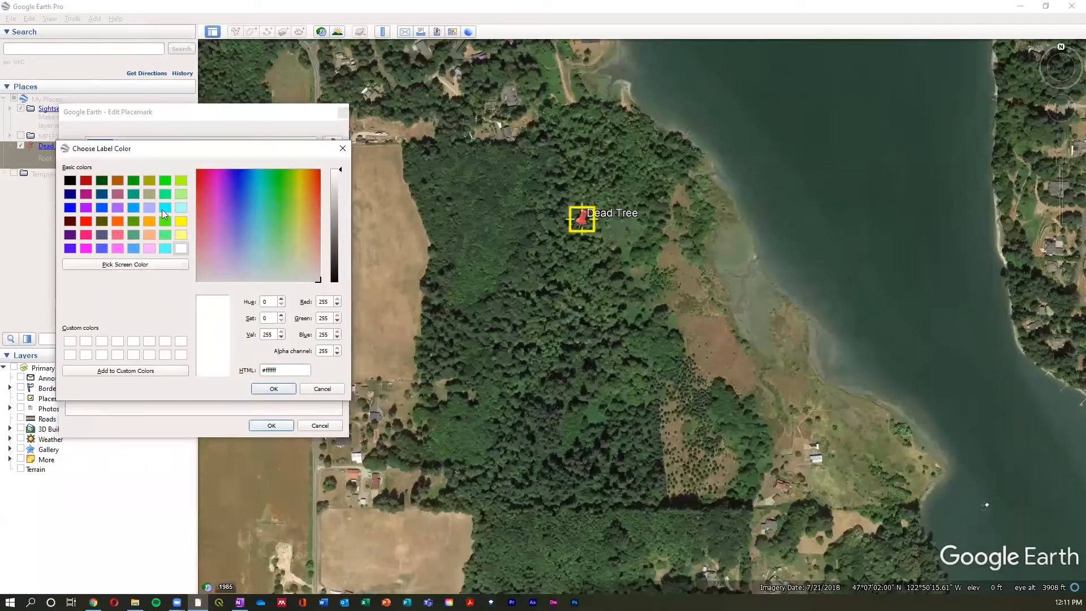
{"action": "left_click", "coordinate": [342, 149]}
{"action": "left_click", "coordinate": [115, 313]}
{"action": "left_click", "coordinate": [342, 149]}
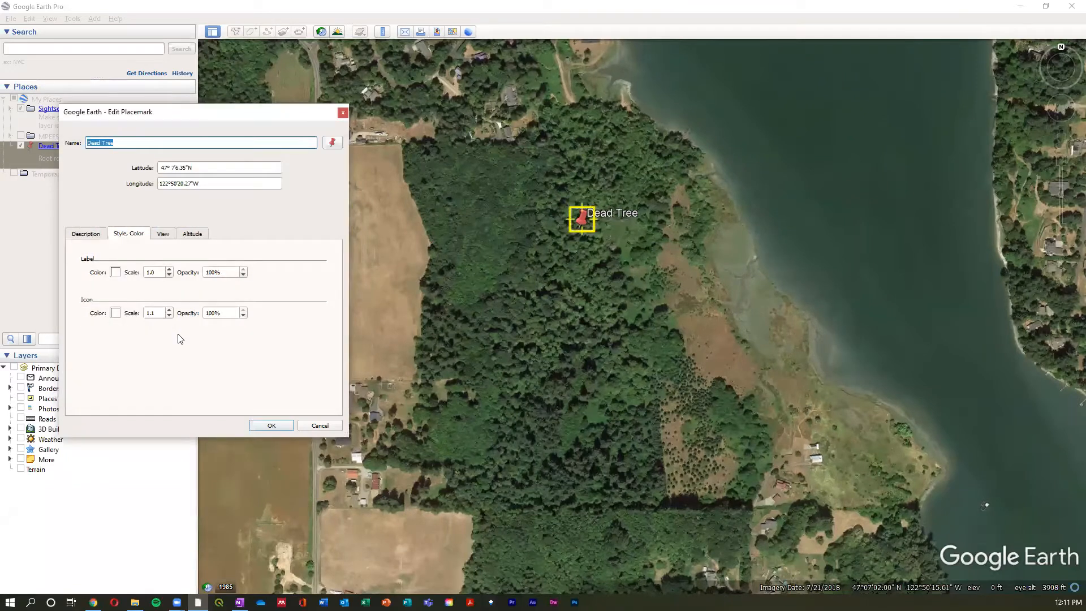
{"action": "left_click", "coordinate": [105, 237]}
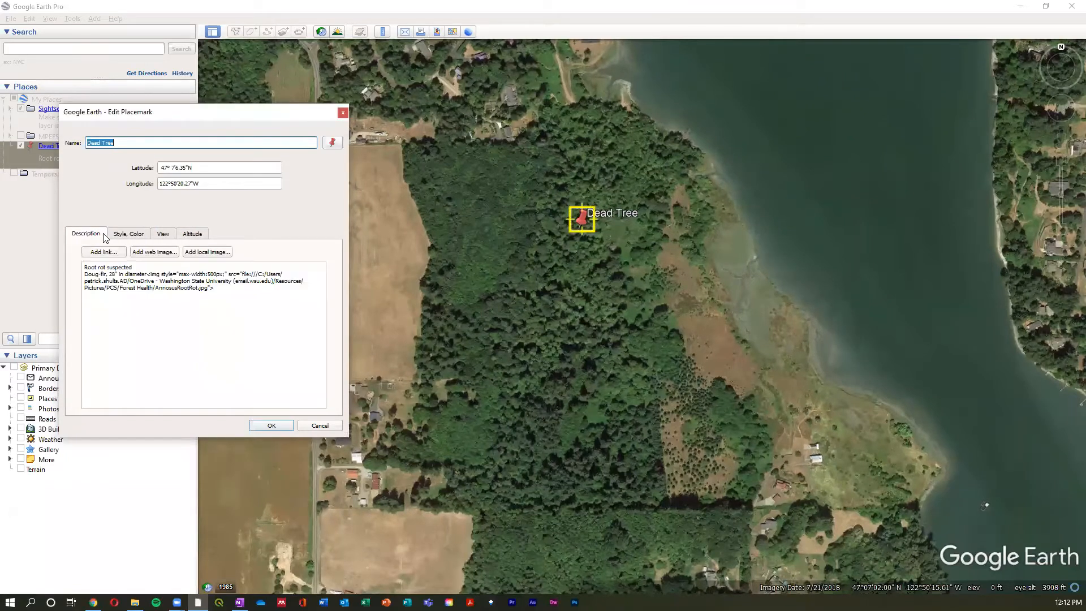
{"action": "left_click", "coordinate": [279, 425]}
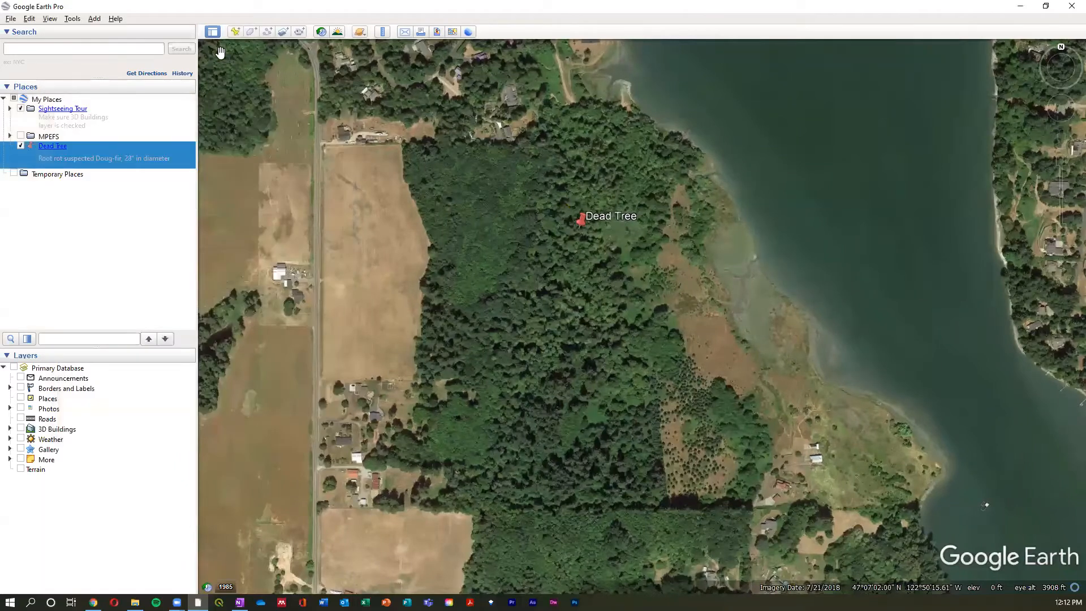
- Add a placemark named "Snag" south of Dead Tree at 47°7'0.82"N, 122°50'18.77"W
{"action": "left_click", "coordinate": [238, 30]}
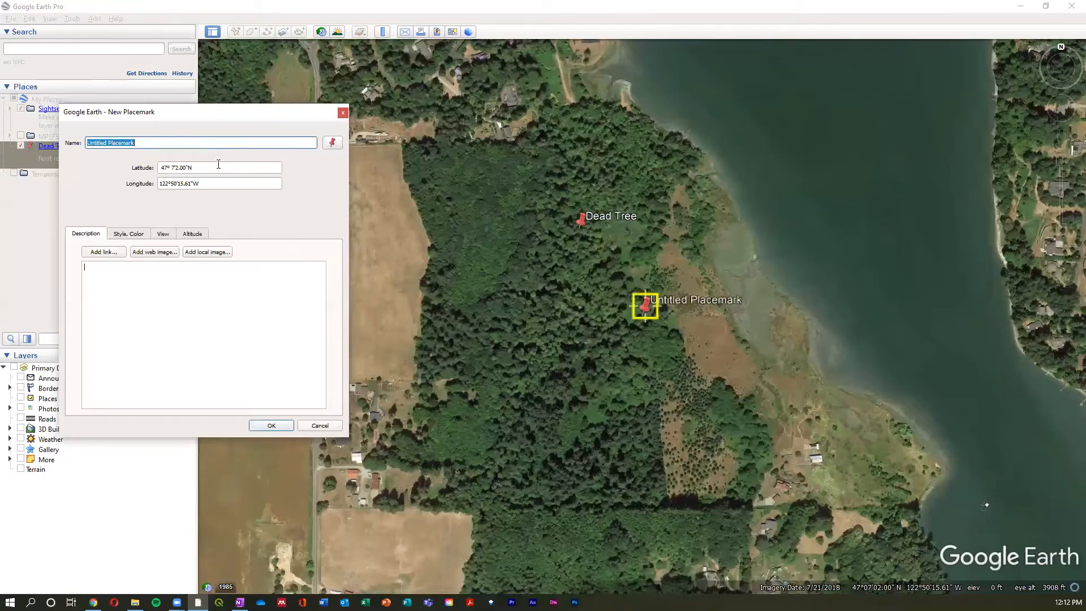
{"action": "type", "text": "Snag"}
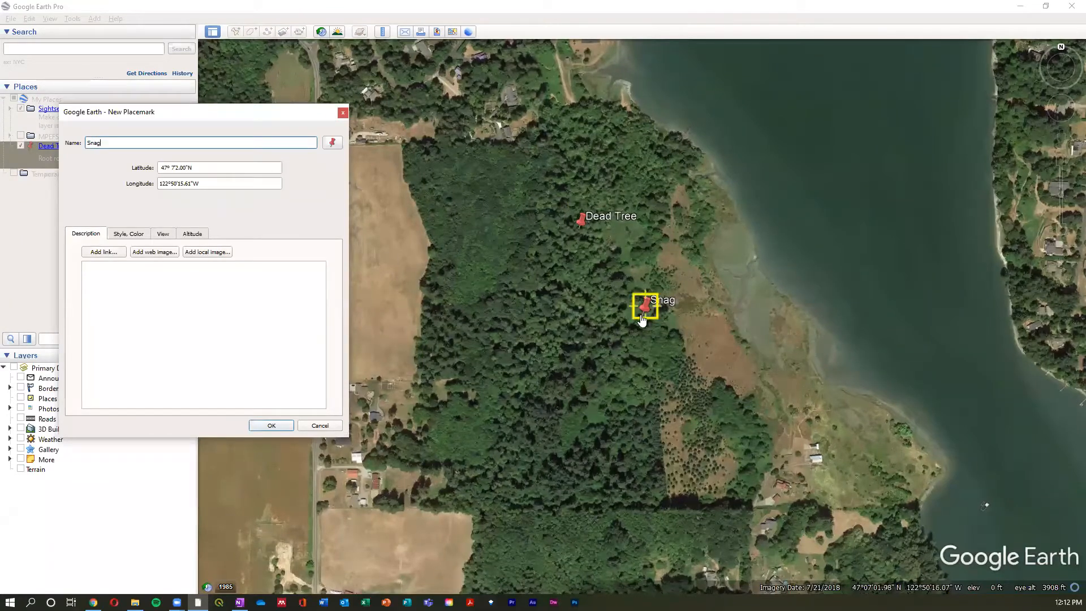
{"action": "left_click_drag", "start_coordinate": [643, 317], "coordinate": [601, 339]}
- Change the Snag placemark's icon to the green pushpin
{"action": "left_click", "coordinate": [338, 144]}
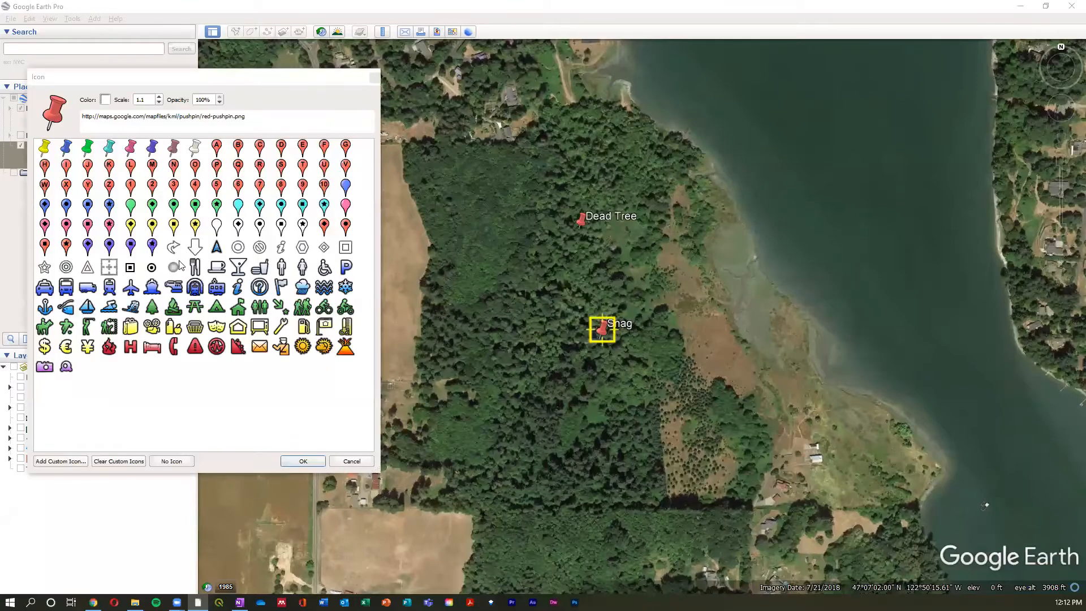
{"action": "left_click", "coordinate": [87, 147]}
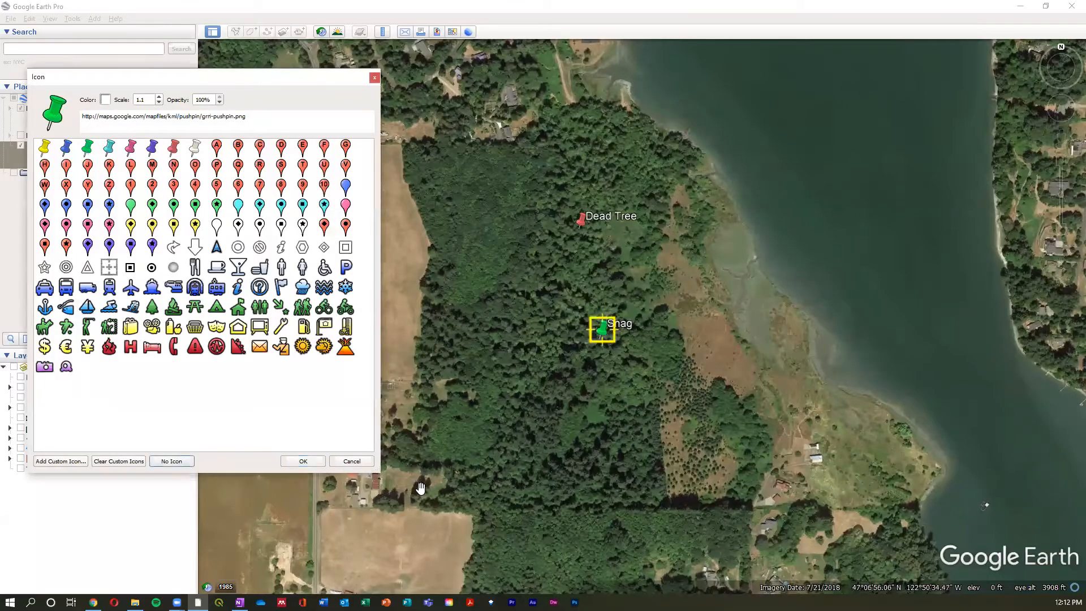
{"action": "left_click", "coordinate": [304, 462]}
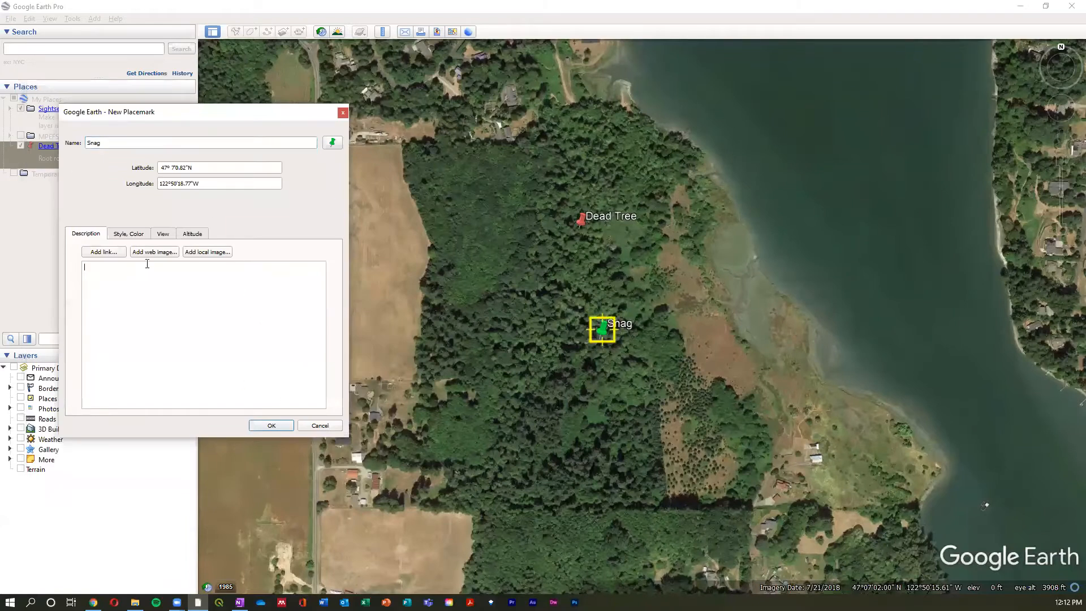
- Describe the Snag placemark as "40' hemlock snag 30" diameter" and save it
{"action": "type", "text": "4"}
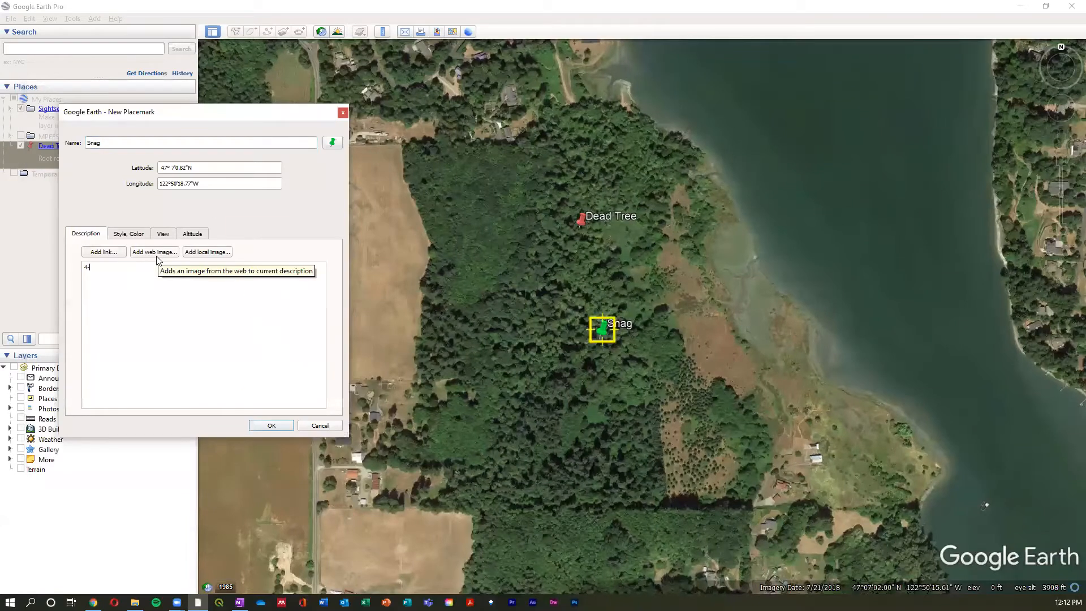
{"action": "type", "text": "0' hemlock snag 30\" dia"}
{"action": "key", "text": "BackSpace"}
{"action": "key", "text": "BackSpace"}
{"action": "type", "text": "diameter"}
{"action": "key", "text": "Return"}
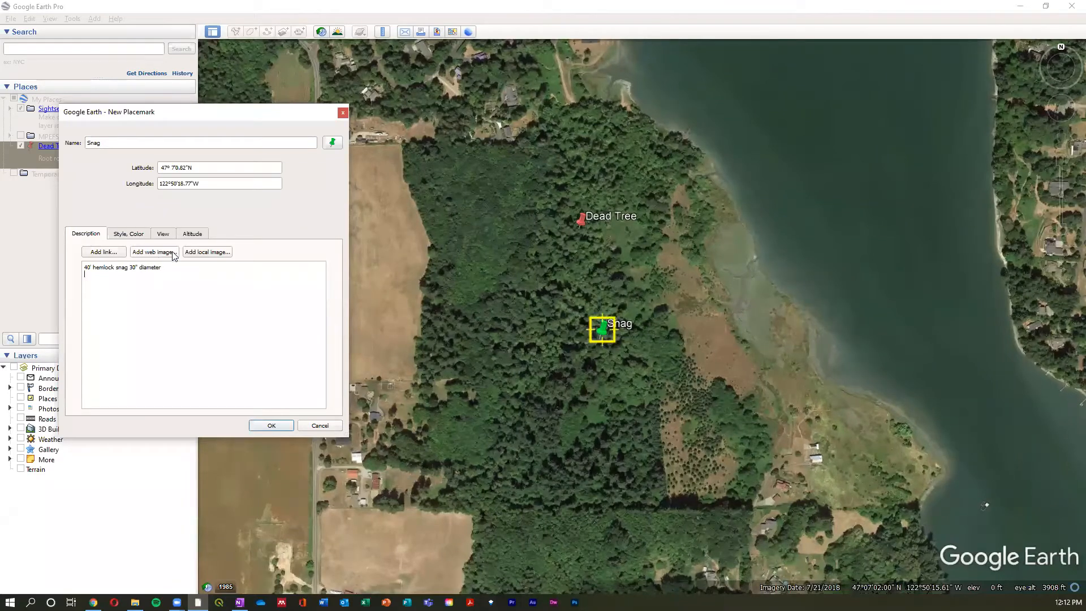
{"action": "left_click", "coordinate": [279, 426]}
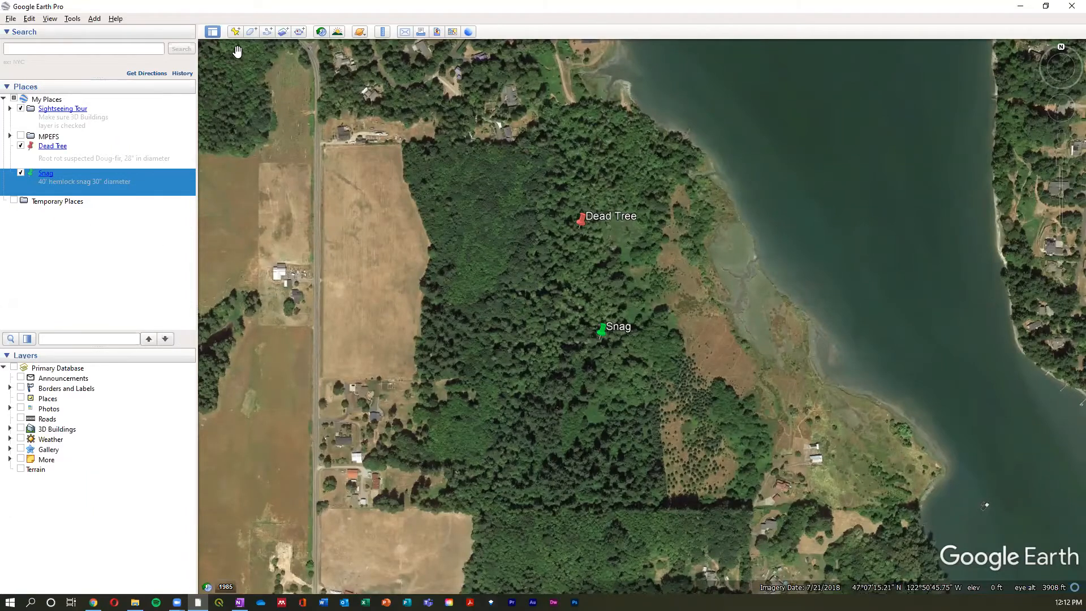
- Move the Snag placemark into Temporary Places and back into My Places below Dead Tree
{"action": "left_click", "coordinate": [101, 159]}
{"action": "left_click", "coordinate": [113, 178]}
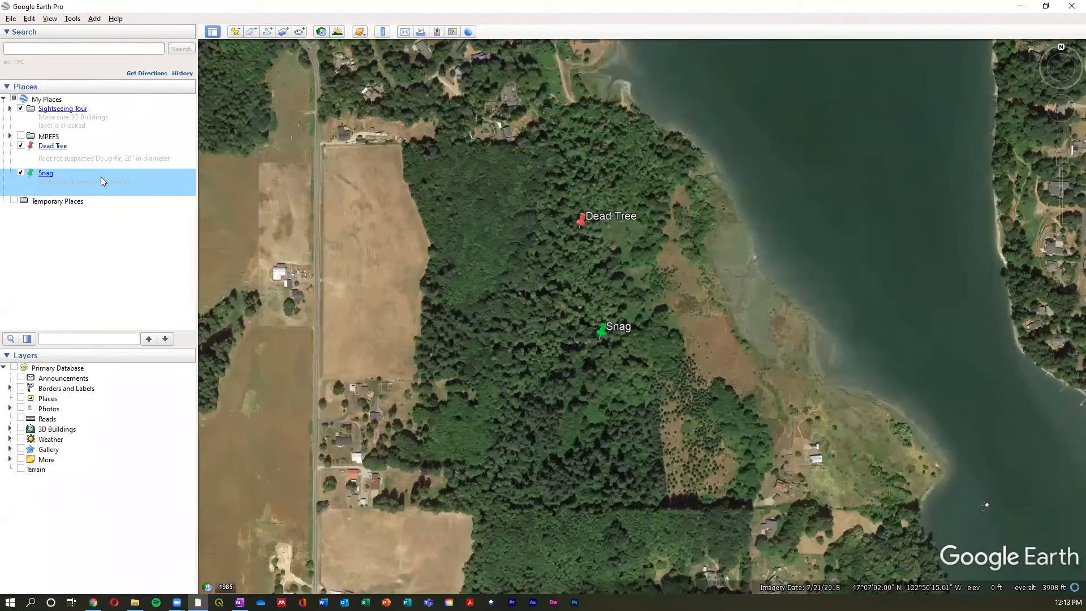
{"action": "left_click_drag", "start_coordinate": [76, 173], "coordinate": [84, 204]}
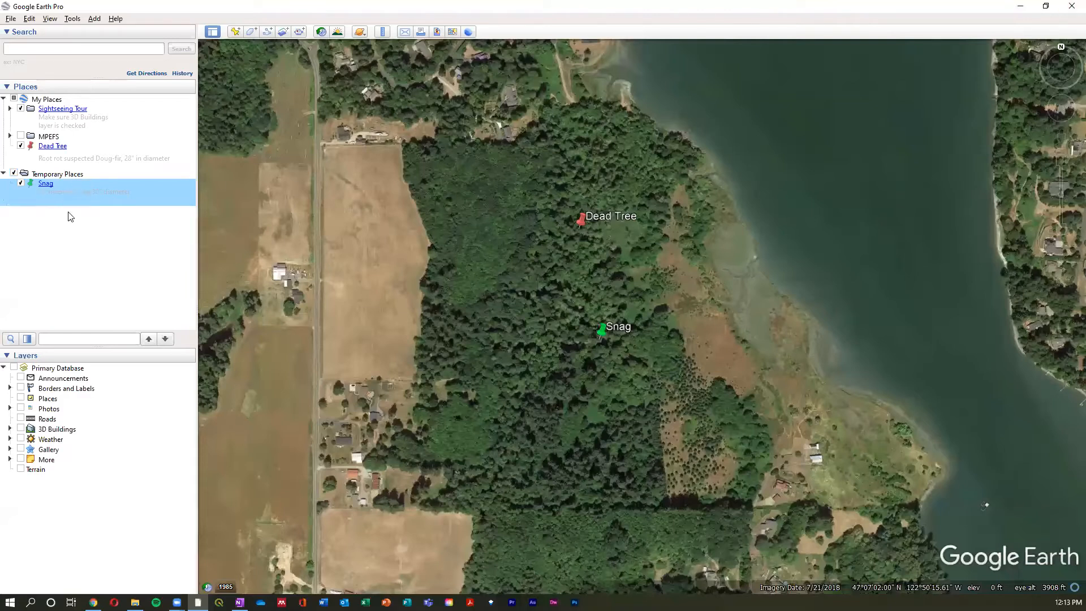
{"action": "left_click_drag", "start_coordinate": [73, 192], "coordinate": [81, 162]}
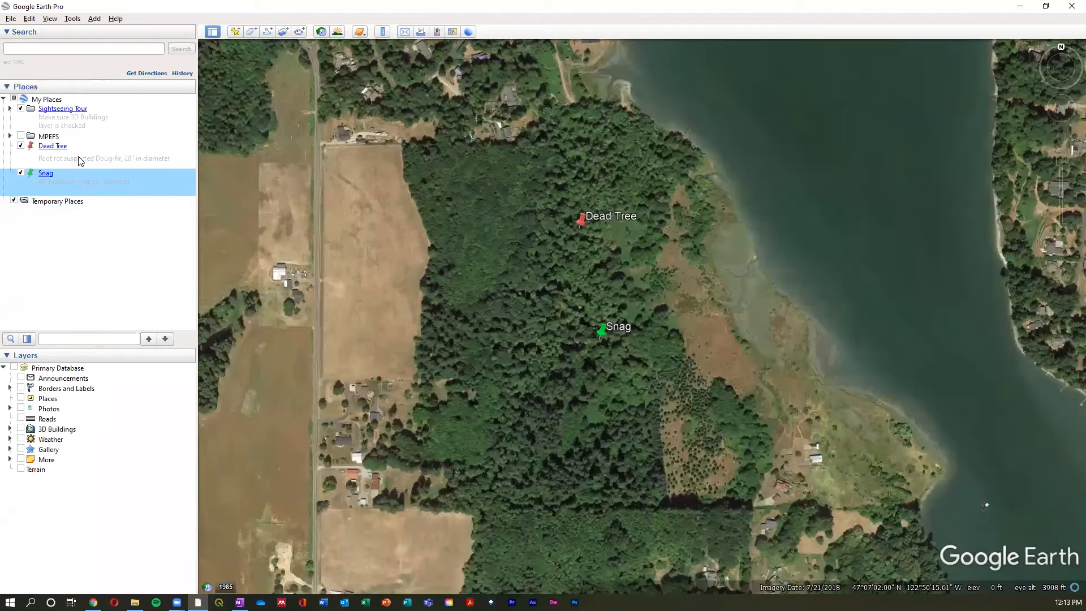
- Create a folder named "Sample Project" in My Places
{"action": "left_click", "coordinate": [79, 99]}
{"action": "right_click", "coordinate": [80, 100]}
{"action": "mouse_move", "coordinate": [161, 107]}
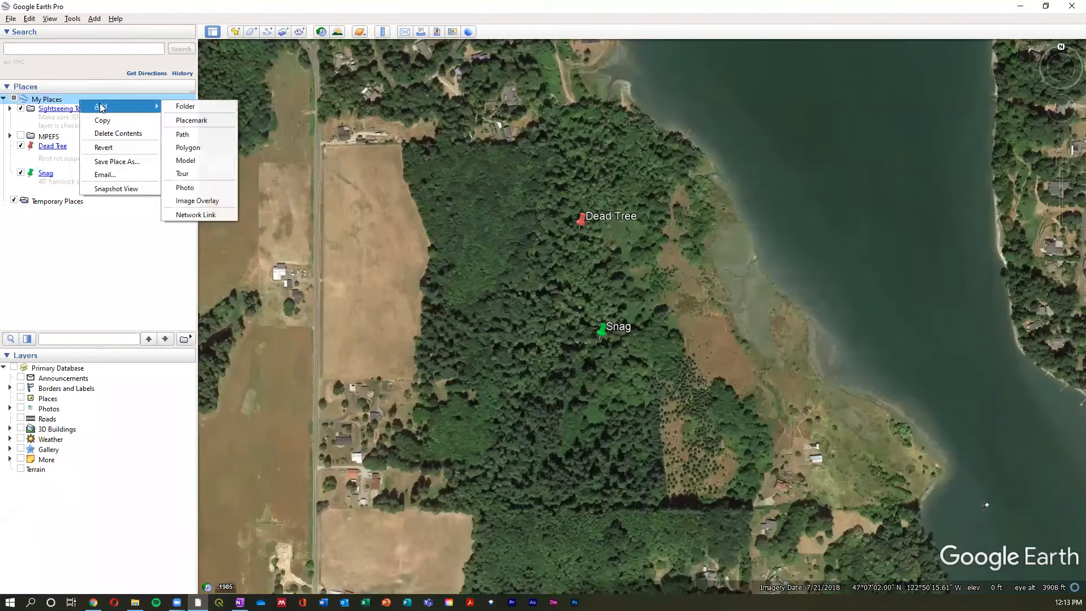
{"action": "right_click", "coordinate": [52, 97]}
{"action": "mouse_move", "coordinate": [108, 103]}
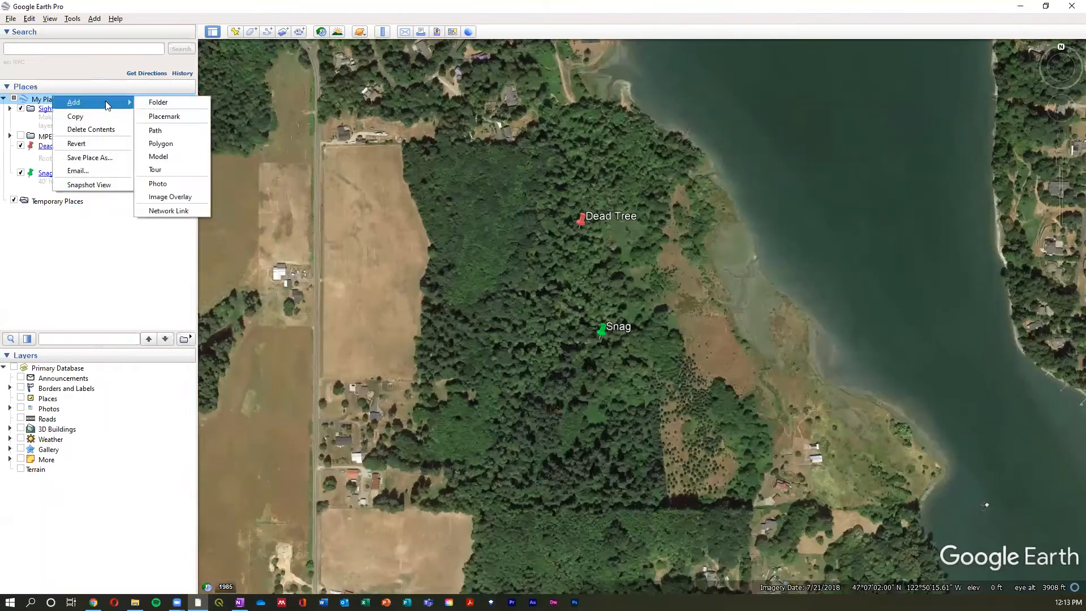
{"action": "left_click", "coordinate": [158, 102]}
{"action": "type", "text": "Sam"}
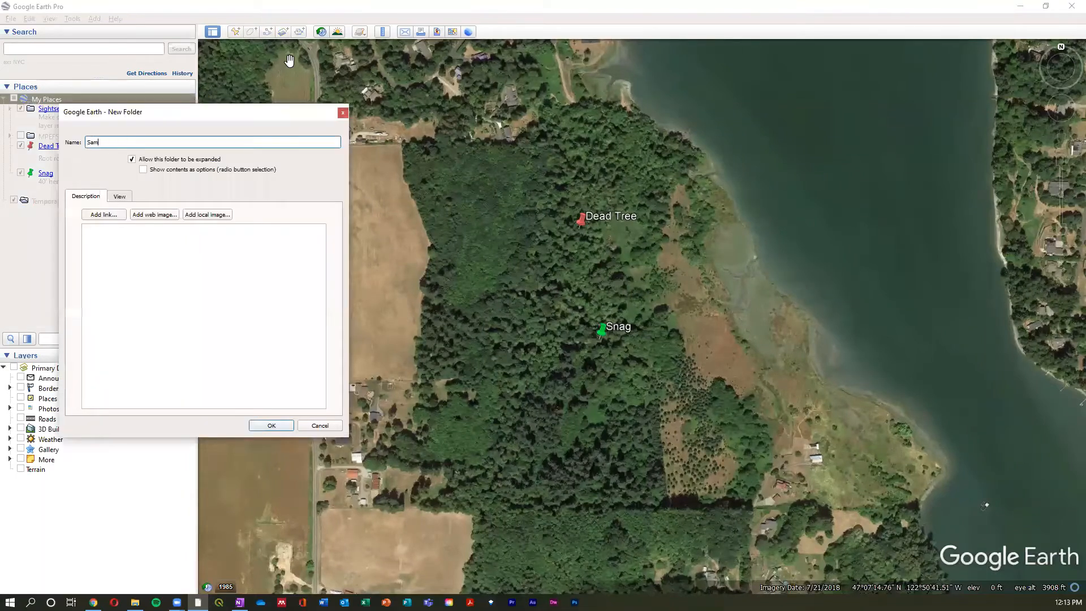
{"action": "type", "text": "ple Project"}
{"action": "key", "text": "Return"}
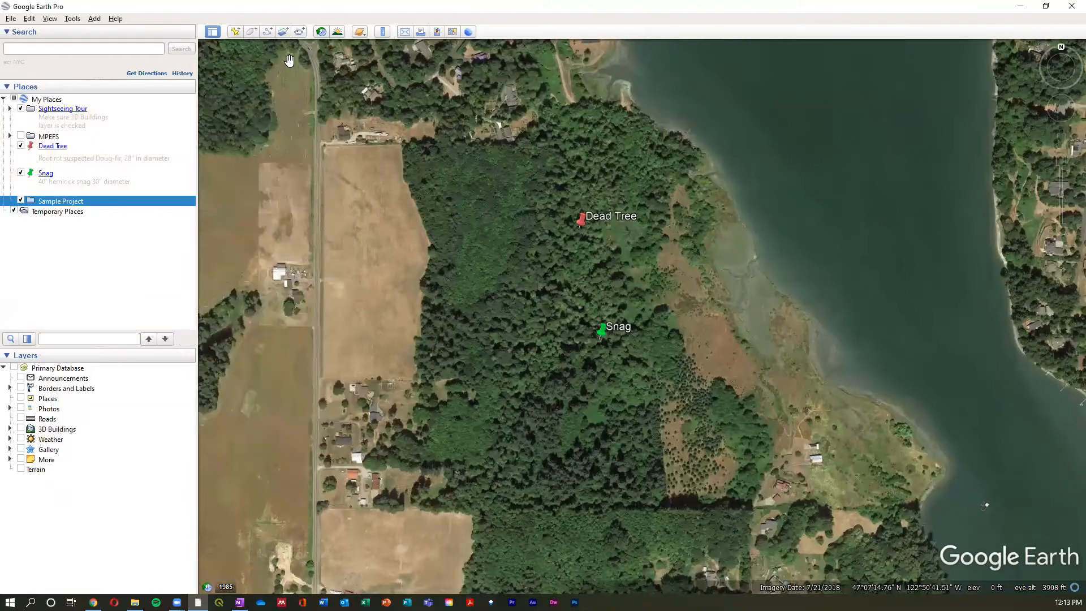
- Move the Dead Tree and Snag placemarks together into the Sample Project folder
{"action": "left_click", "coordinate": [57, 181]}
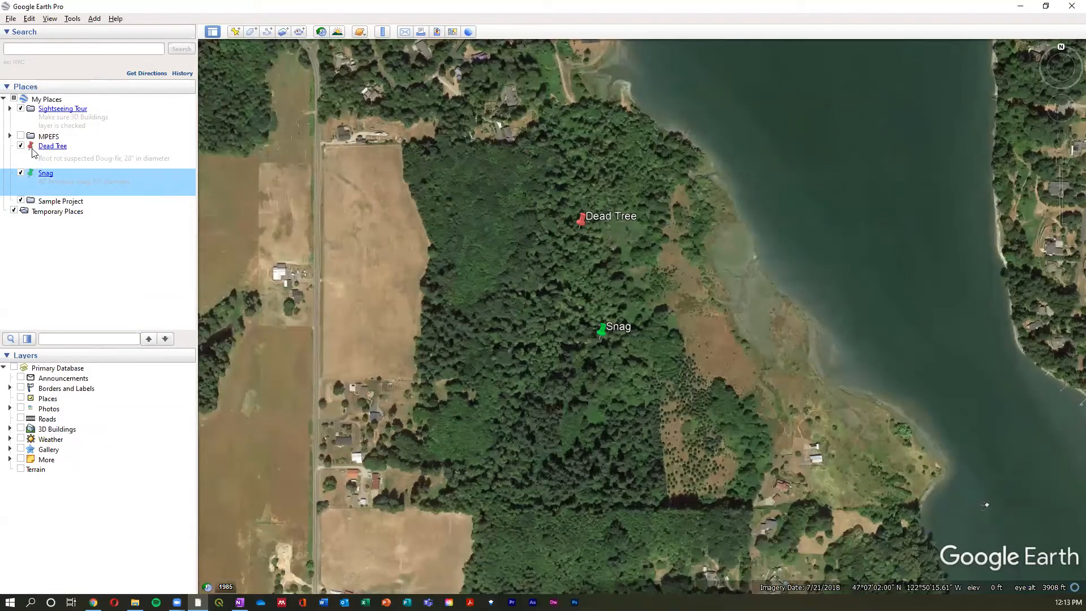
{"action": "left_click", "coordinate": [33, 149], "text": "ctrl"}
{"action": "left_click_drag", "start_coordinate": [34, 150], "coordinate": [65, 206]}
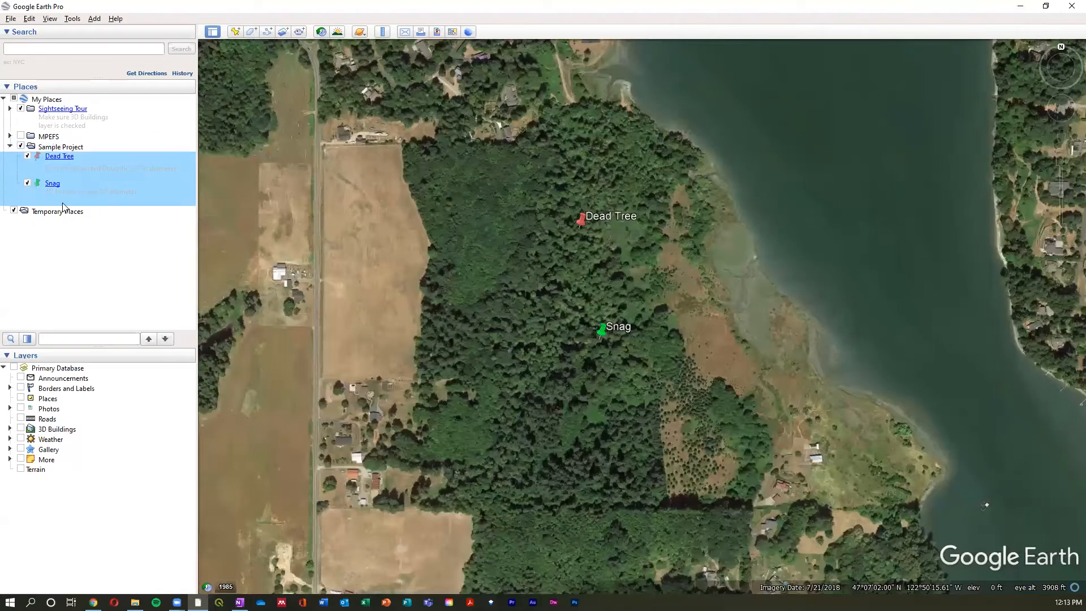
- Create a subfolder named "Observations" inside the Sample Project folder
{"action": "left_click", "coordinate": [75, 149]}
{"action": "right_click", "coordinate": [75, 148]}
{"action": "mouse_move", "coordinate": [113, 153]}
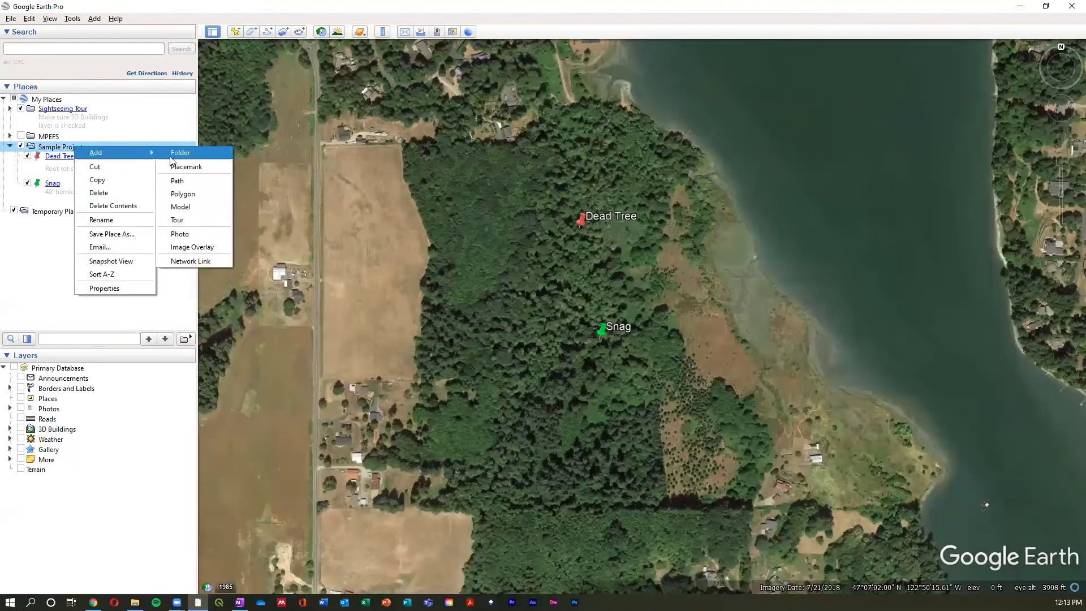
{"action": "left_click", "coordinate": [171, 157]}
{"action": "type", "text": "O"}
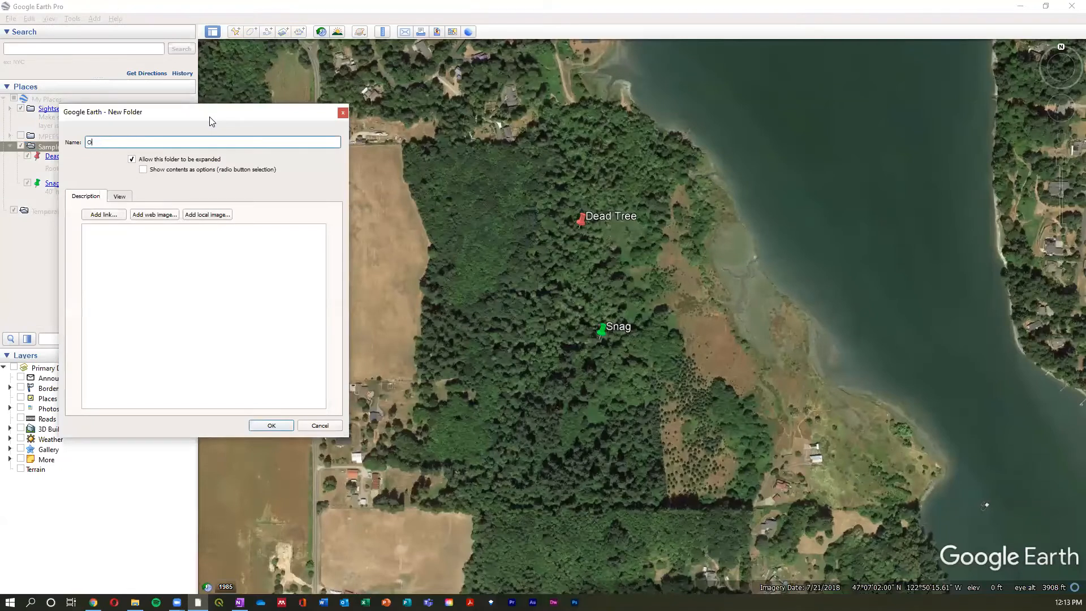
{"action": "type", "text": "bservations"}
{"action": "key", "text": "Return"}
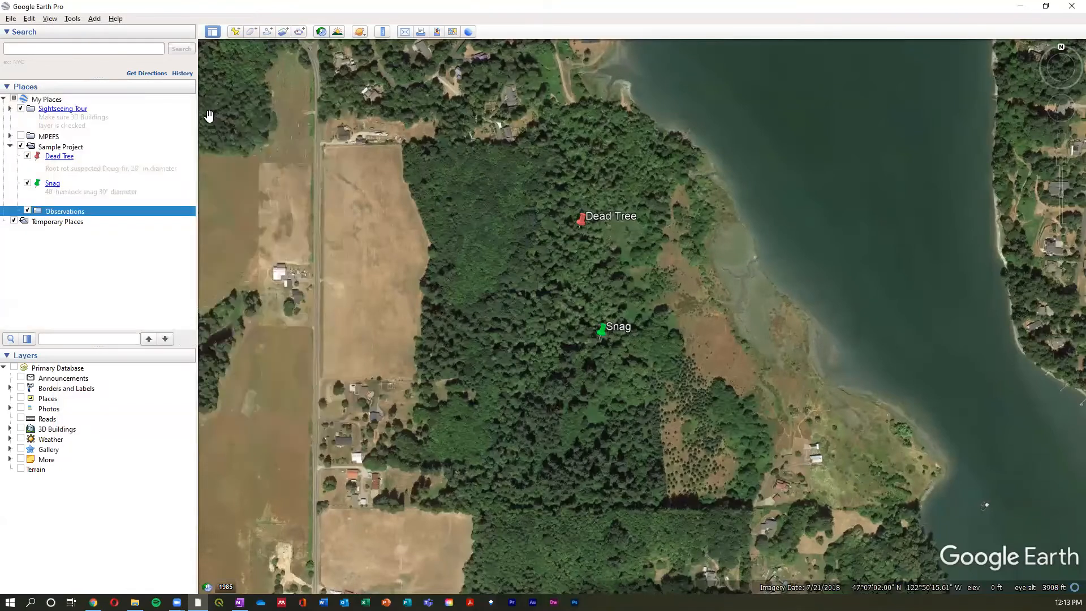
- Try to move the Dead Tree and Snag placemarks together into the Observations subfolder
{"action": "left_click", "coordinate": [84, 161]}
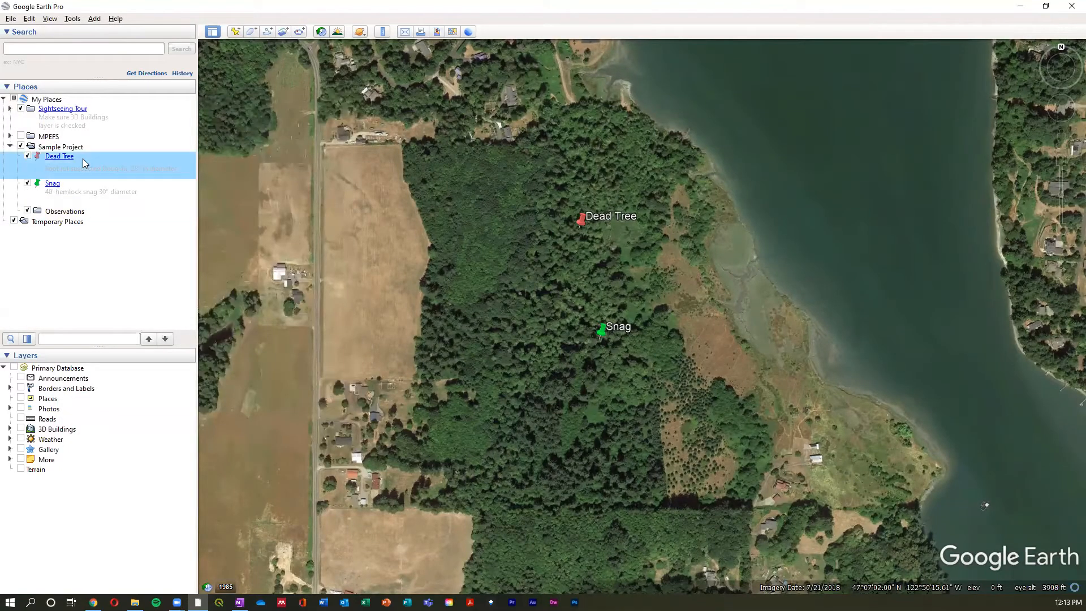
{"action": "left_click", "coordinate": [39, 191], "text": "shift"}
{"action": "left_click_drag", "start_coordinate": [39, 183], "coordinate": [51, 220]}
{"action": "left_click", "coordinate": [11, 148]}
{"action": "left_click", "coordinate": [10, 149]}
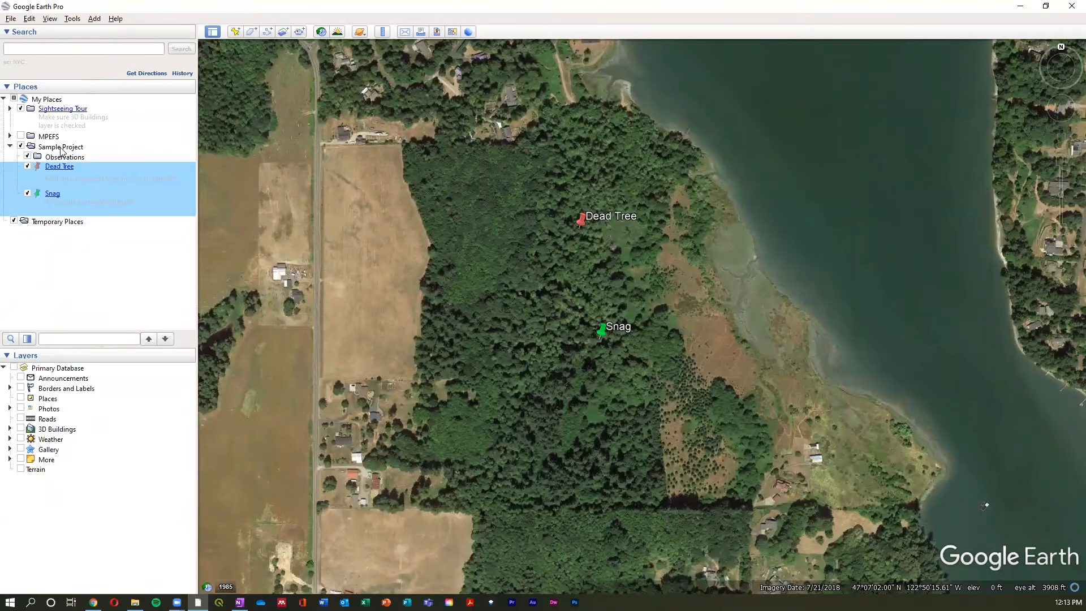
- Toggle the map visibility of the Sample Project folder, the Observations subfolder and the Dead Tree placemark
{"action": "left_click", "coordinate": [27, 157]}
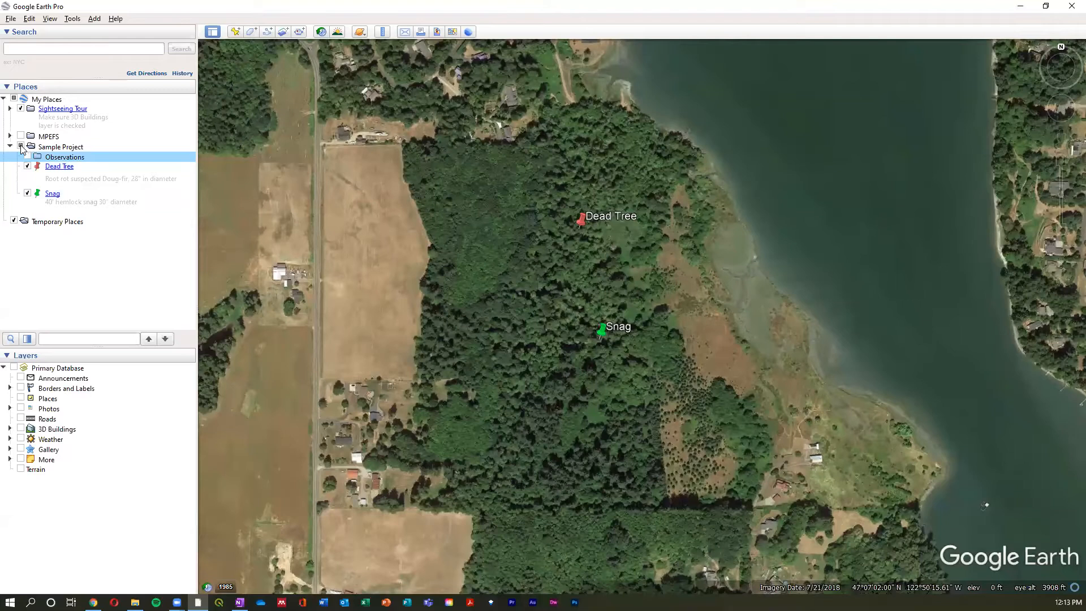
{"action": "left_click", "coordinate": [21, 145]}
{"action": "left_click", "coordinate": [21, 146]}
{"action": "left_click", "coordinate": [27, 156]}
{"action": "left_click", "coordinate": [27, 167]}
- Move the Snag and Dead Tree placemarks into the Observations subfolder and make Dead Tree visible on the map
{"action": "left_click", "coordinate": [77, 194]}
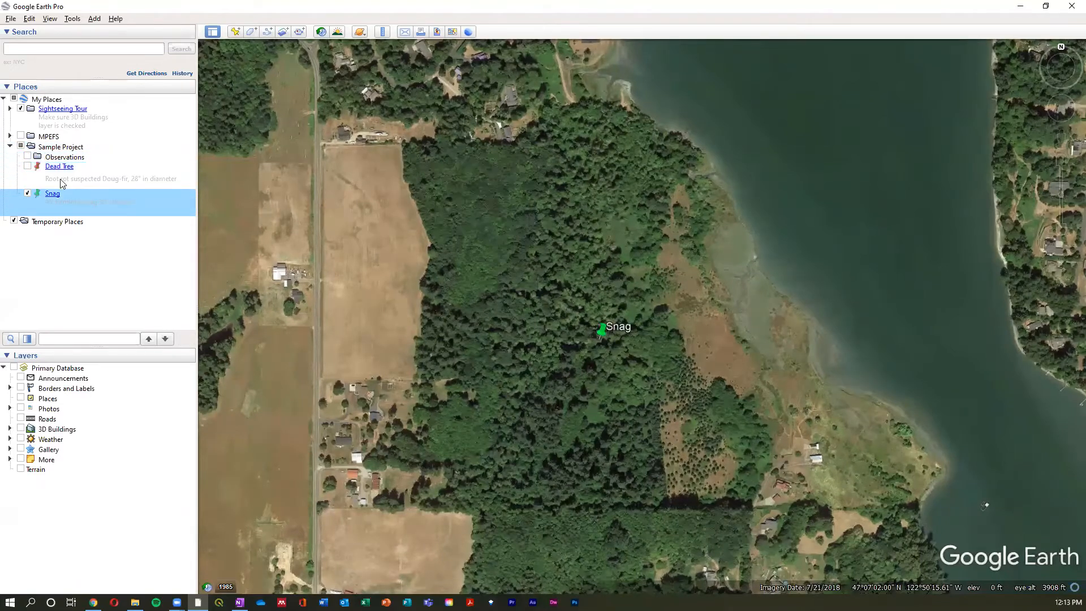
{"action": "left_click", "coordinate": [38, 165], "text": "shift"}
{"action": "left_click_drag", "start_coordinate": [37, 164], "coordinate": [64, 157]}
{"action": "left_click", "coordinate": [34, 166]}
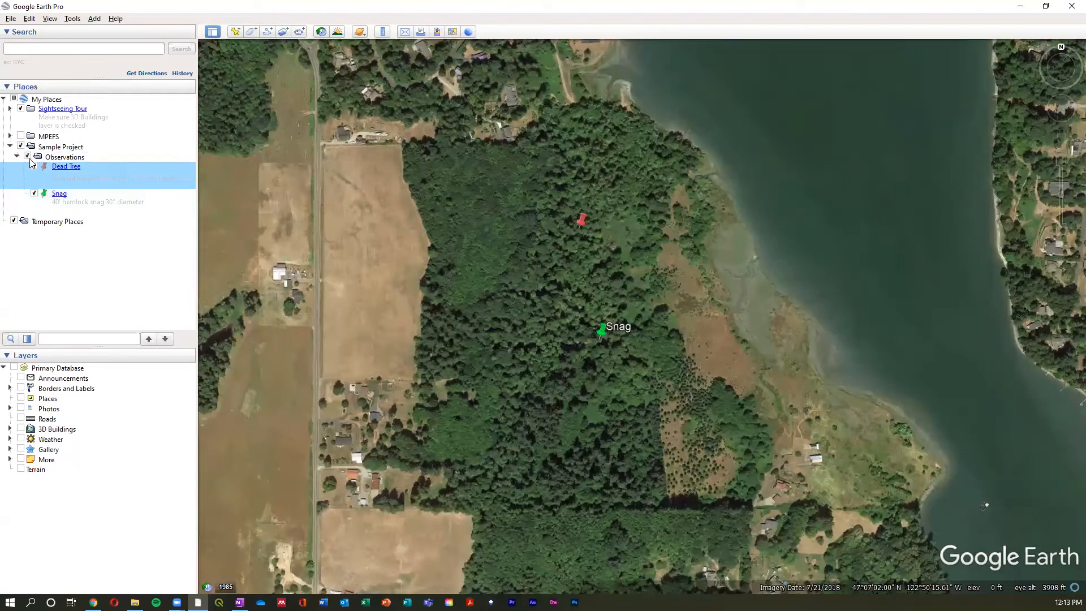
- Switch the Observations subfolder's visibility off and on again, and collapse the subfolder
{"action": "left_click", "coordinate": [29, 158]}
{"action": "left_click", "coordinate": [27, 157]}
{"action": "left_click", "coordinate": [16, 157]}
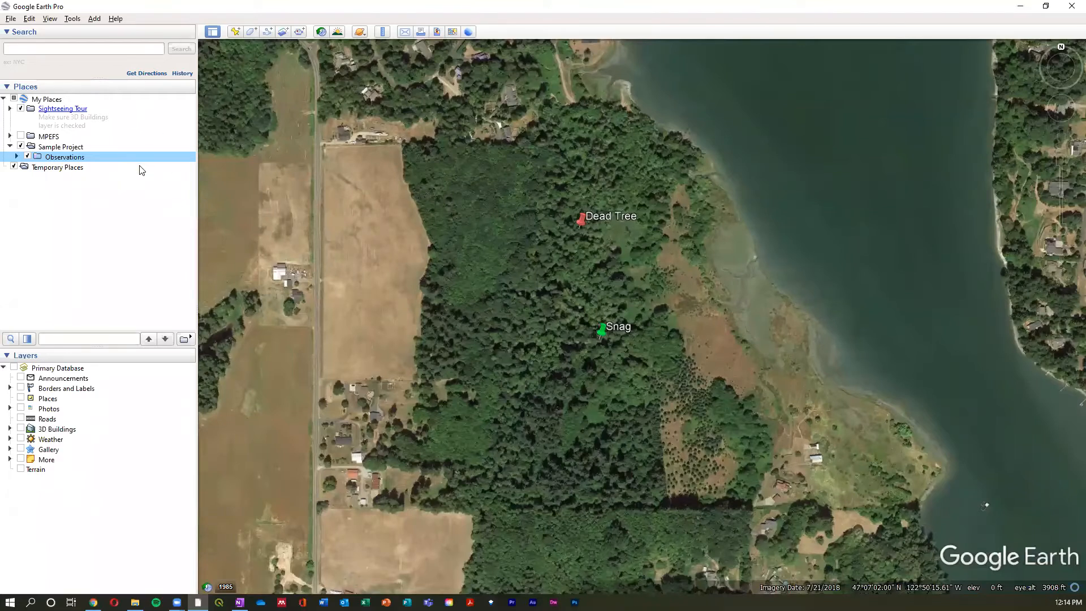
- Start a new path in the Observations subfolder, name it "Wetland Trail" and leave the map uncovered for drawing
{"action": "left_click", "coordinate": [270, 33]}
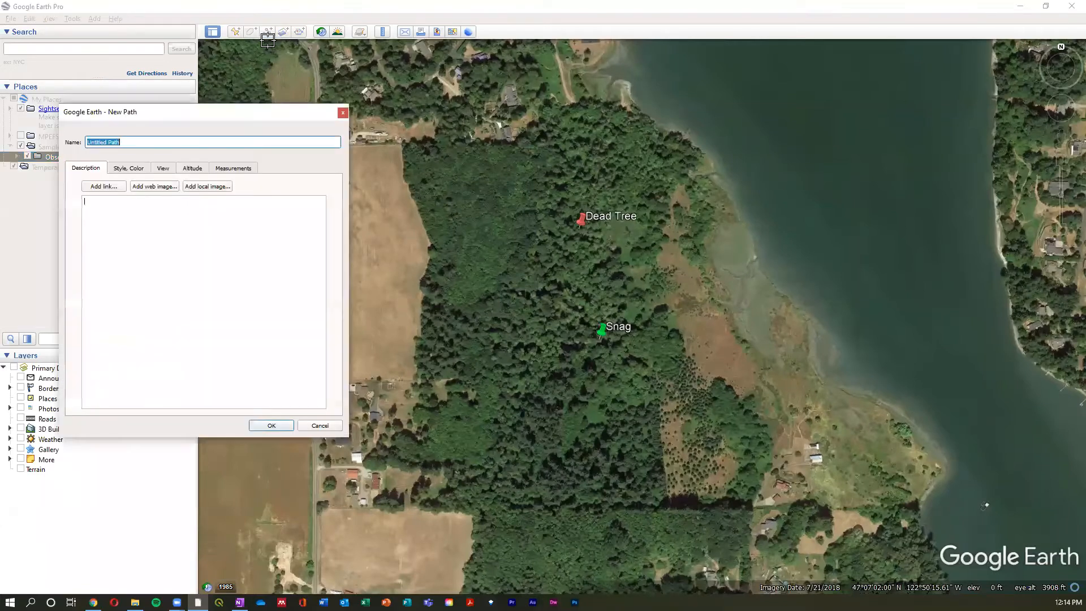
{"action": "left_click_drag", "start_coordinate": [261, 120], "coordinate": [262, 180]}
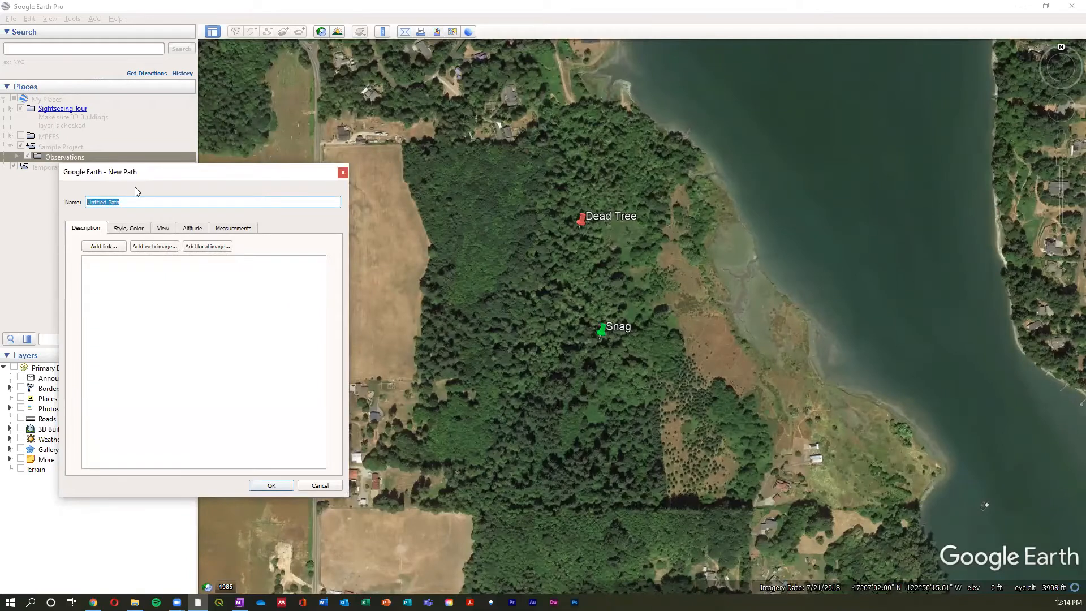
{"action": "type", "text": "Wetland Trail"}
{"action": "left_click", "coordinate": [320, 328]}
- Pan and zoom around the forest, Snag placemark and shoreline buildings with the new path still open
{"action": "scroll", "coordinate": [779, 440], "scroll_direction": "up", "scroll_amount": 3}
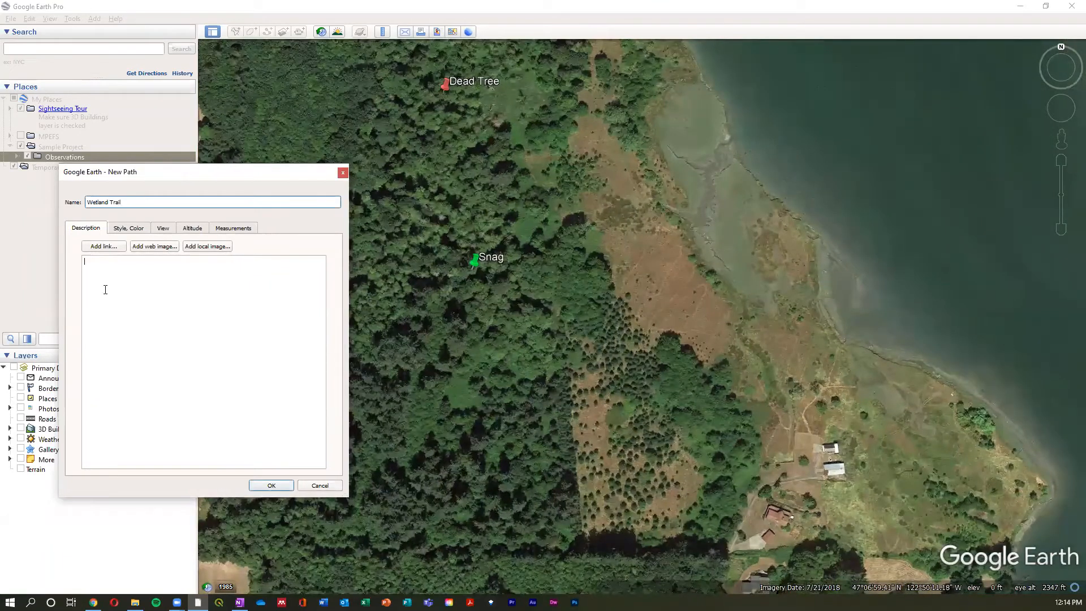
{"action": "left_click", "coordinate": [1048, 107]}
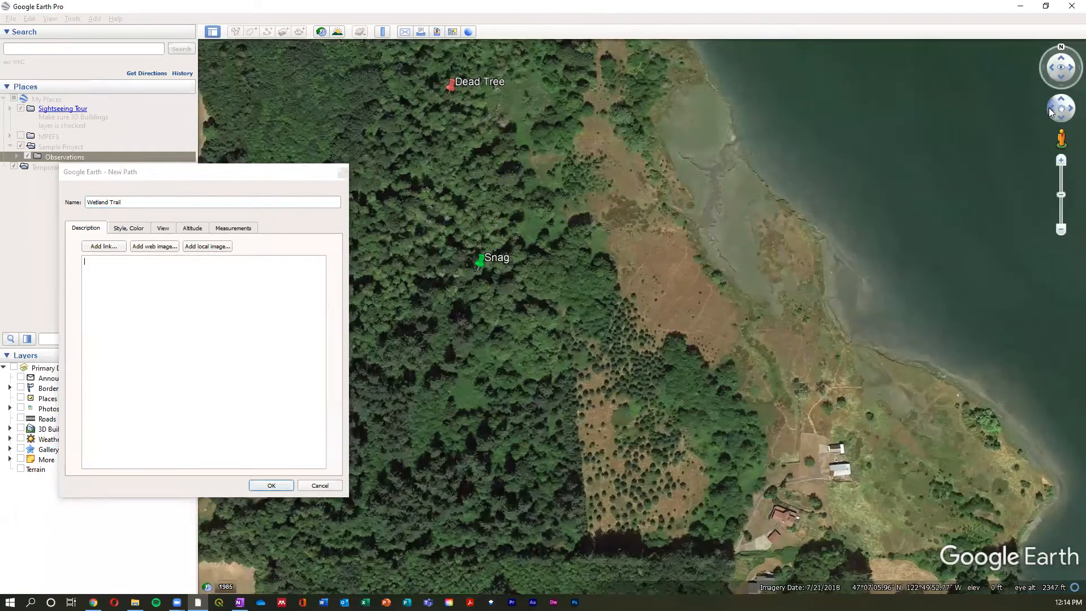
{"action": "left_click", "coordinate": [1068, 105]}
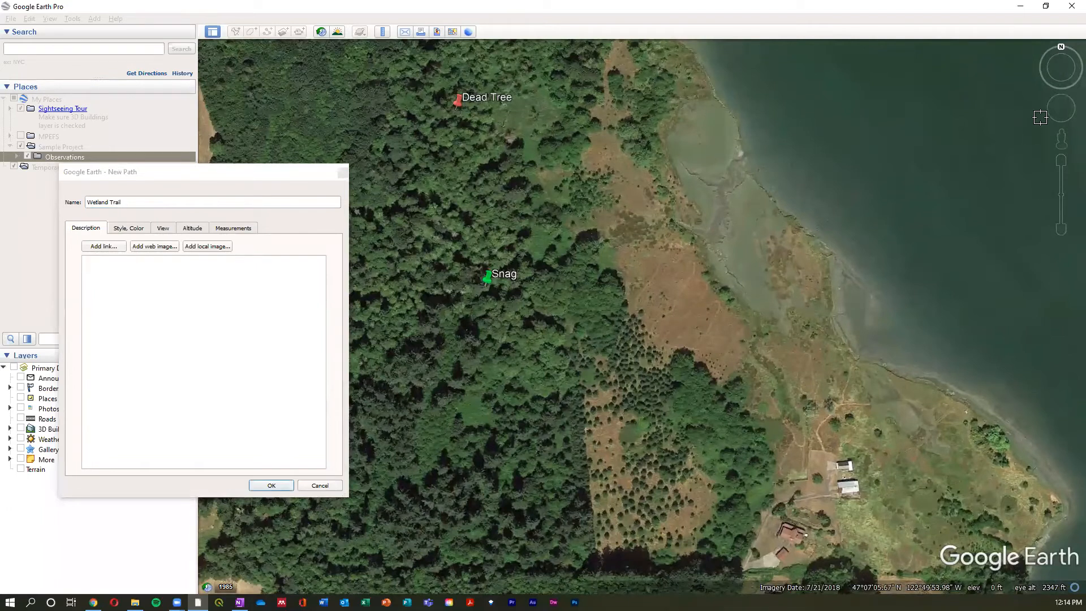
{"action": "left_click", "coordinate": [1069, 108]}
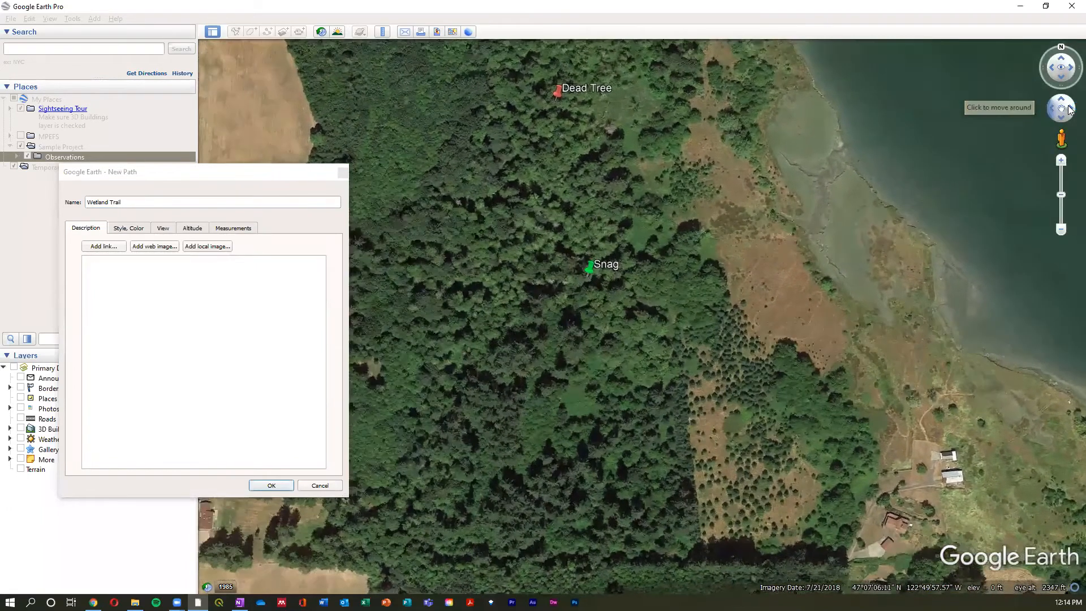
{"action": "key", "text": "Right"}
{"action": "key", "text": "Up"}
{"action": "key", "text": "Left"}
{"action": "key", "text": "Down"}
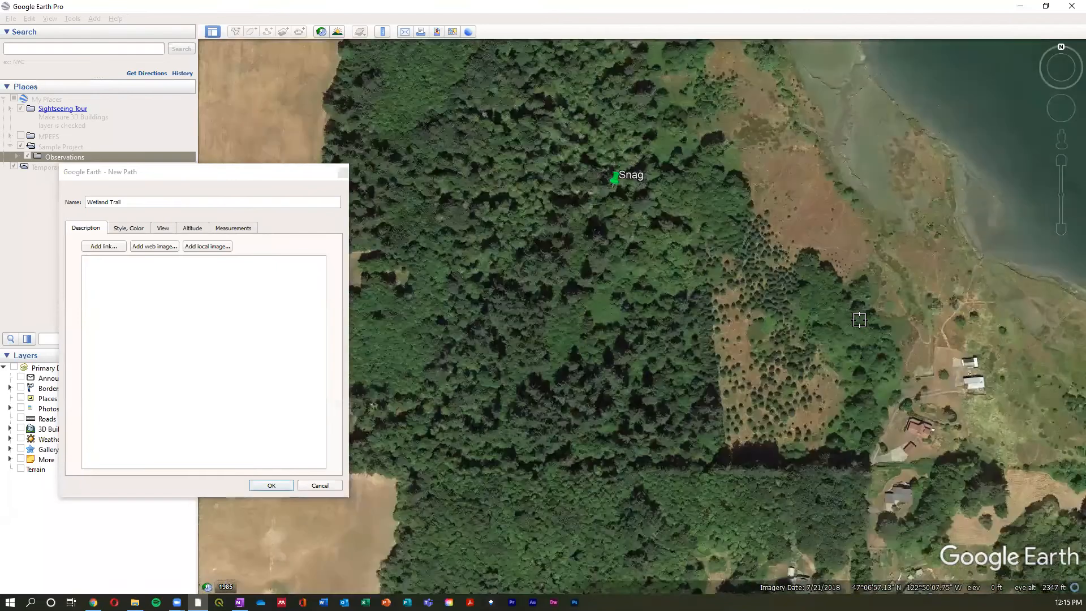
{"action": "key", "text": "Down"}
{"action": "key", "text": "Right"}
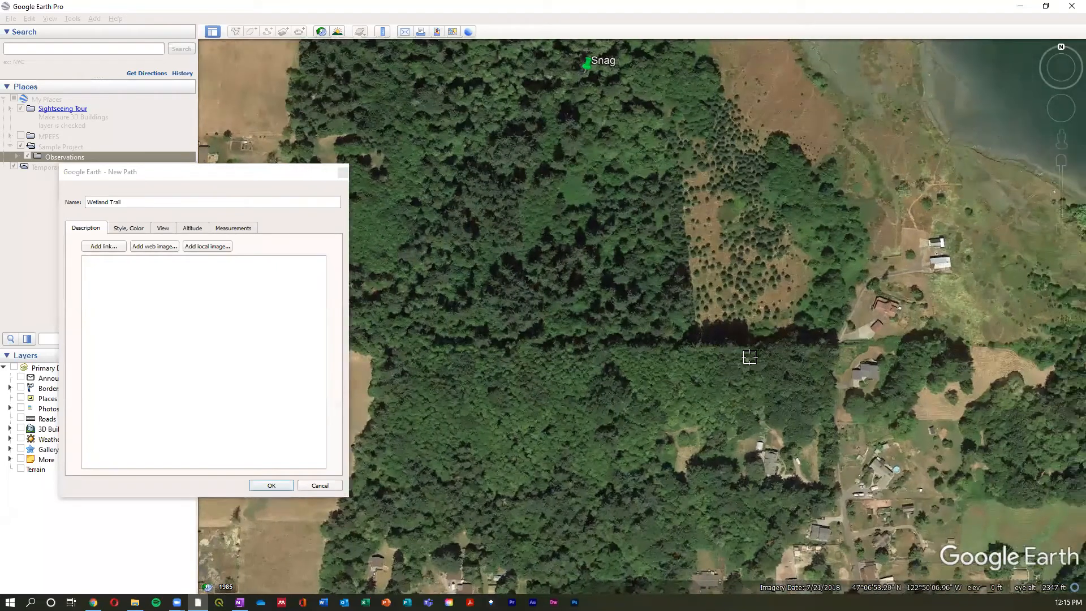
{"action": "key", "text": "Up"}
{"action": "scroll", "coordinate": [747, 306], "scroll_direction": "down", "scroll_amount": 3}
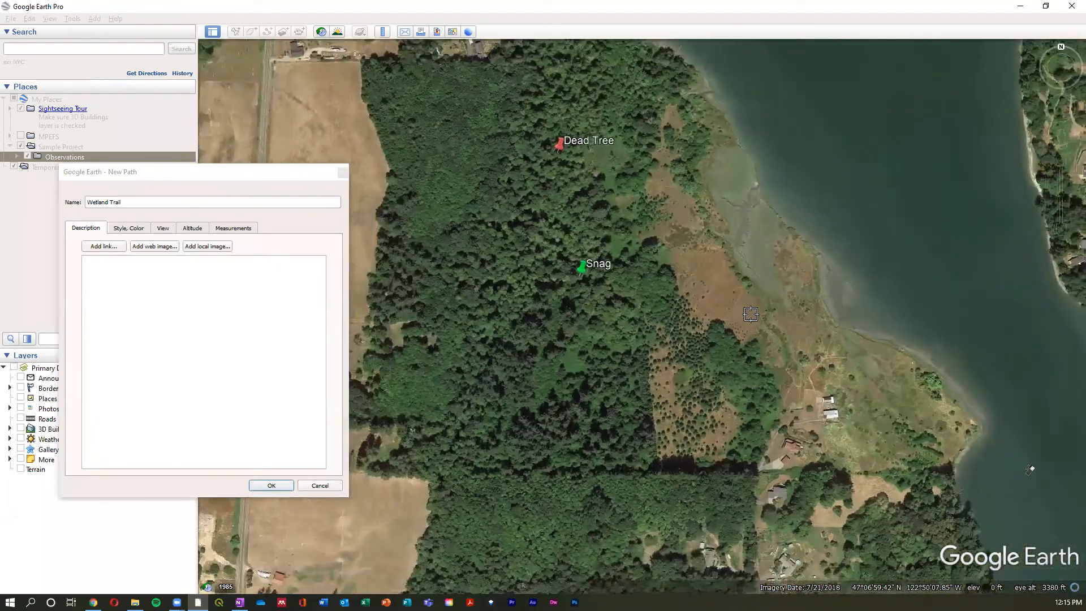
{"action": "scroll", "coordinate": [751, 314], "scroll_direction": "up", "scroll_amount": 3}
{"action": "scroll", "coordinate": [750, 314], "scroll_direction": "down", "scroll_amount": 3}
{"action": "scroll", "coordinate": [751, 314], "scroll_direction": "up", "scroll_amount": 3}
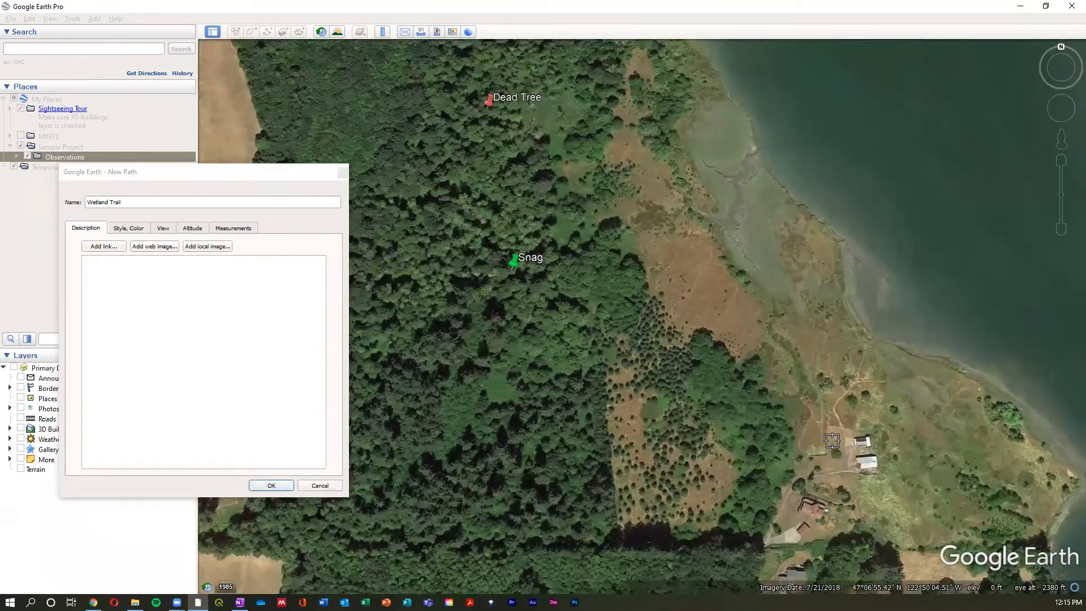
- Plot the first part of the Wetland Trail from the shoreline buildings northwest across the brown clearing to its forest edge
{"action": "scroll", "coordinate": [831, 441], "scroll_direction": "up", "scroll_amount": 2}
{"action": "left_click", "coordinate": [825, 440]}
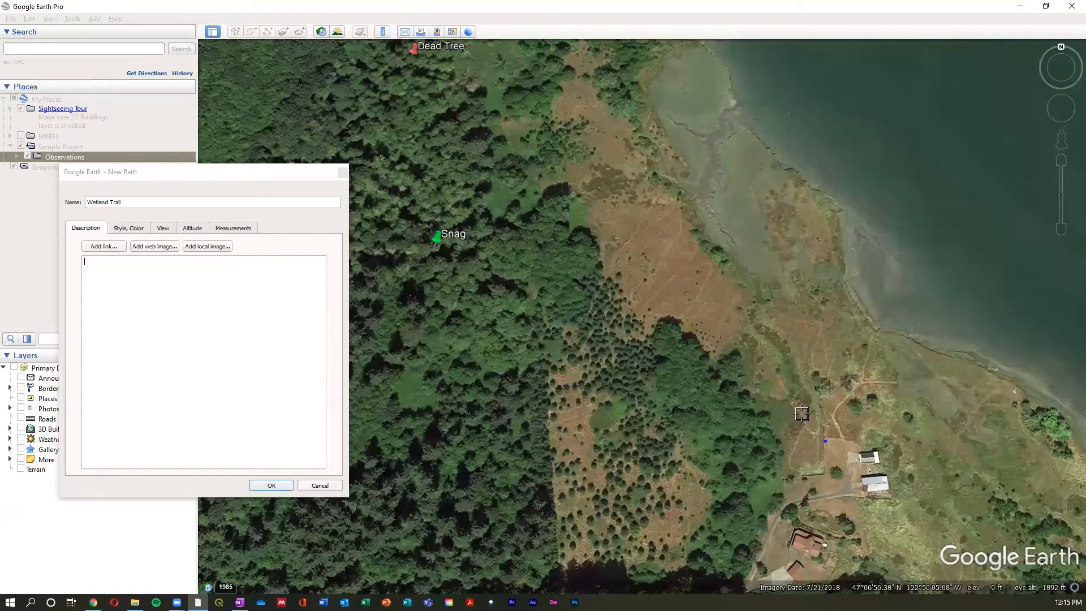
{"action": "left_click", "coordinate": [791, 402]}
{"action": "left_click", "coordinate": [758, 349]}
{"action": "left_click", "coordinate": [711, 316]}
{"action": "left_click", "coordinate": [639, 312]}
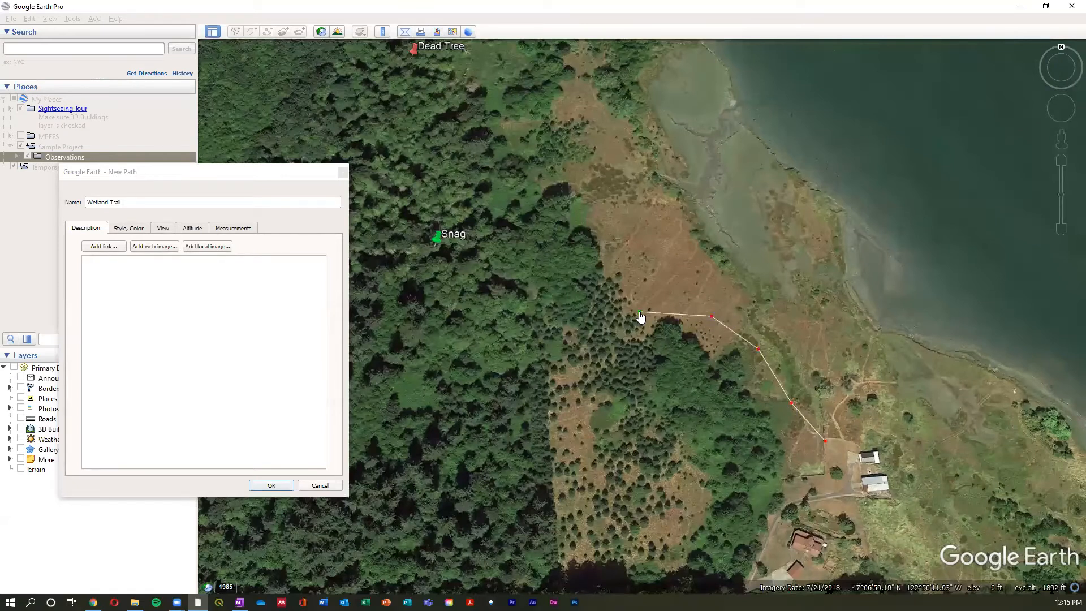
{"action": "left_click", "coordinate": [595, 239]}
- Extend the trail northwest from the brown clearing through the trees toward the green clearing east of Dead Tree
{"action": "key", "text": "Up"}
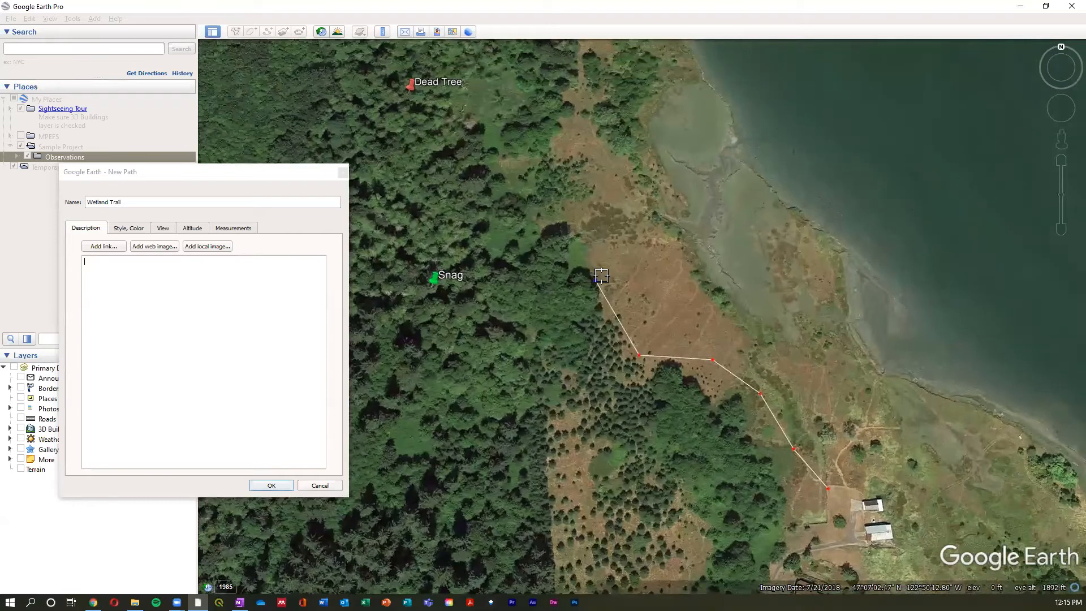
{"action": "key", "text": "Up"}
{"action": "key", "text": "Left"}
{"action": "key", "text": "Up"}
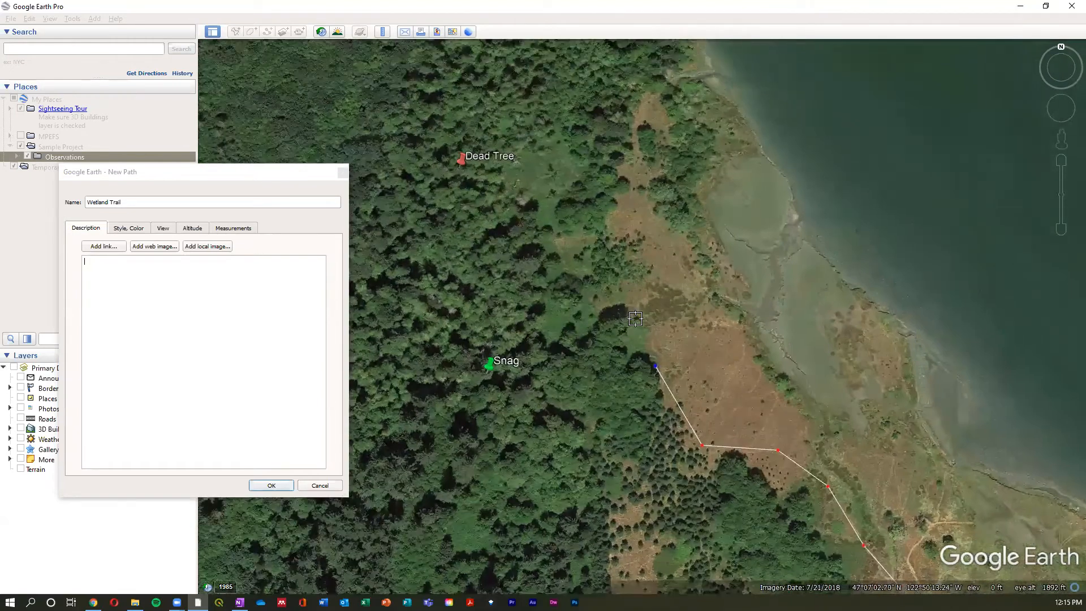
{"action": "left_click", "coordinate": [647, 360]}
{"action": "left_click", "coordinate": [622, 309]}
{"action": "left_click", "coordinate": [583, 264]}
- Try a freehand loop around the green clearing east of Dead Tree, and remove the loop's points
{"action": "mouse_move", "coordinate": [569, 252]}
{"action": "left_mouse_down"}
{"action": "mouse_move", "coordinate": [501, 197]}
{"action": "mouse_move", "coordinate": [496, 155]}
{"action": "mouse_move", "coordinate": [541, 142]}
{"action": "mouse_move", "coordinate": [591, 157]}
{"action": "left_mouse_up"}
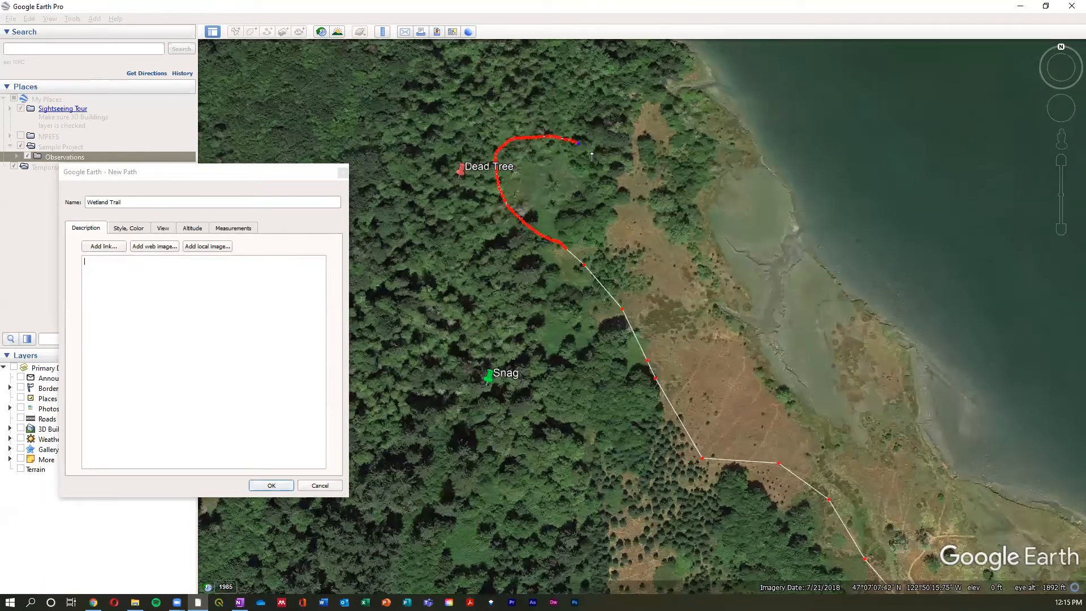
{"action": "left_click_drag", "start_coordinate": [616, 202], "coordinate": [583, 248]}
{"action": "right_click", "coordinate": [607, 309]}
{"action": "right_click", "coordinate": [607, 309]}
{"action": "right_click", "coordinate": [608, 305]}
{"action": "right_click", "coordinate": [610, 301]}
{"action": "right_click", "coordinate": [609, 301]}
{"action": "right_click", "coordinate": [609, 302]}
{"action": "right_click", "coordinate": [609, 302]}
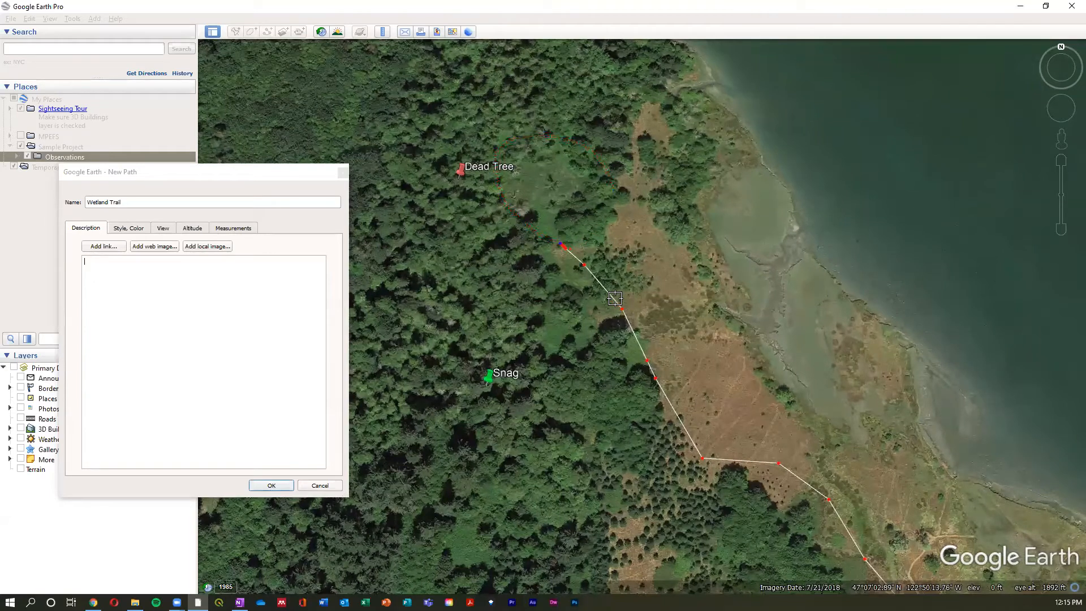
- Reposition the vertices near the trail's northwest end, and insert and delete an extra point along that stretch
{"action": "left_click_drag", "start_coordinate": [585, 265], "coordinate": [566, 254]}
{"action": "left_click_drag", "start_coordinate": [625, 314], "coordinate": [610, 312]}
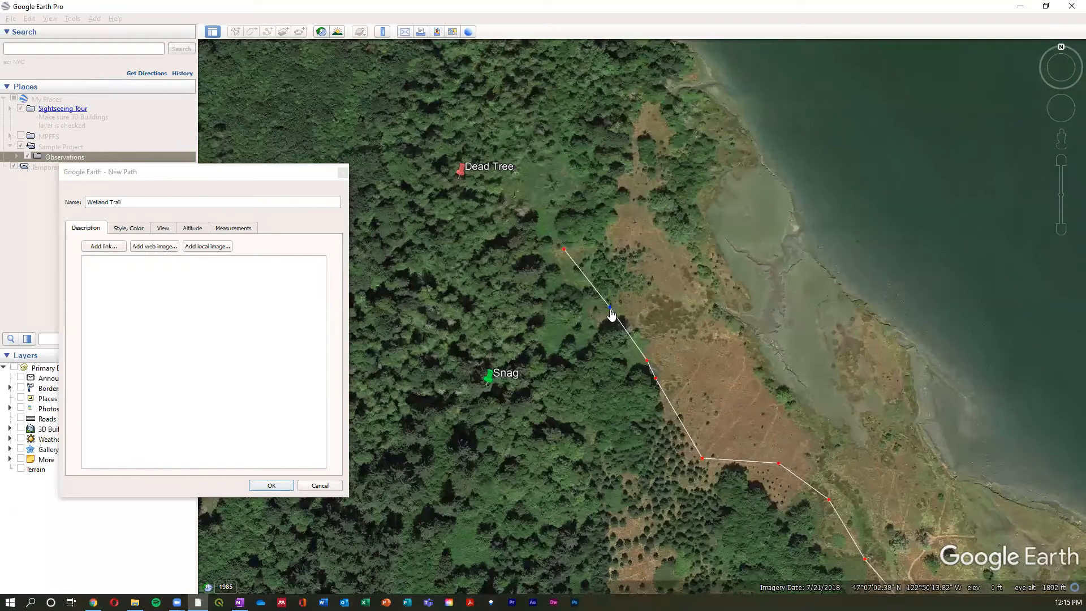
{"action": "left_click", "coordinate": [611, 309]}
{"action": "left_click", "coordinate": [631, 334]}
{"action": "right_click", "coordinate": [631, 335]}
- Continue the trail northwest, draw a freehand loop around the green clearing east of Dead Tree, and save the path
{"action": "left_click", "coordinate": [588, 276]}
{"action": "mouse_move", "coordinate": [543, 244]}
{"action": "left_mouse_down"}
{"action": "mouse_move", "coordinate": [506, 142]}
{"action": "mouse_move", "coordinate": [601, 157]}
{"action": "mouse_move", "coordinate": [606, 198]}
{"action": "mouse_move", "coordinate": [565, 252]}
{"action": "left_mouse_up"}
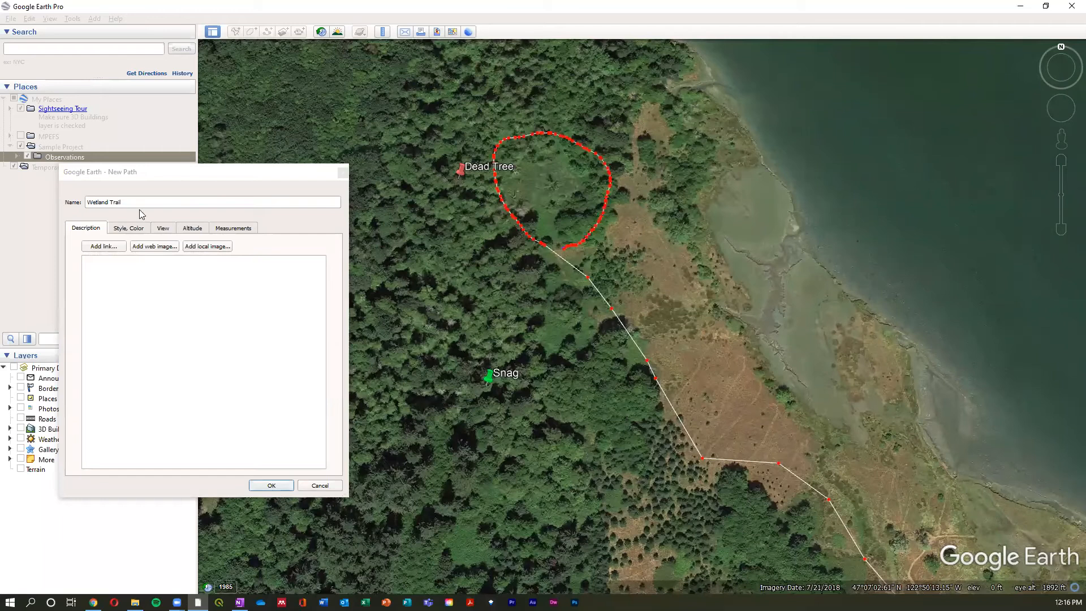
{"action": "left_click", "coordinate": [271, 485]}
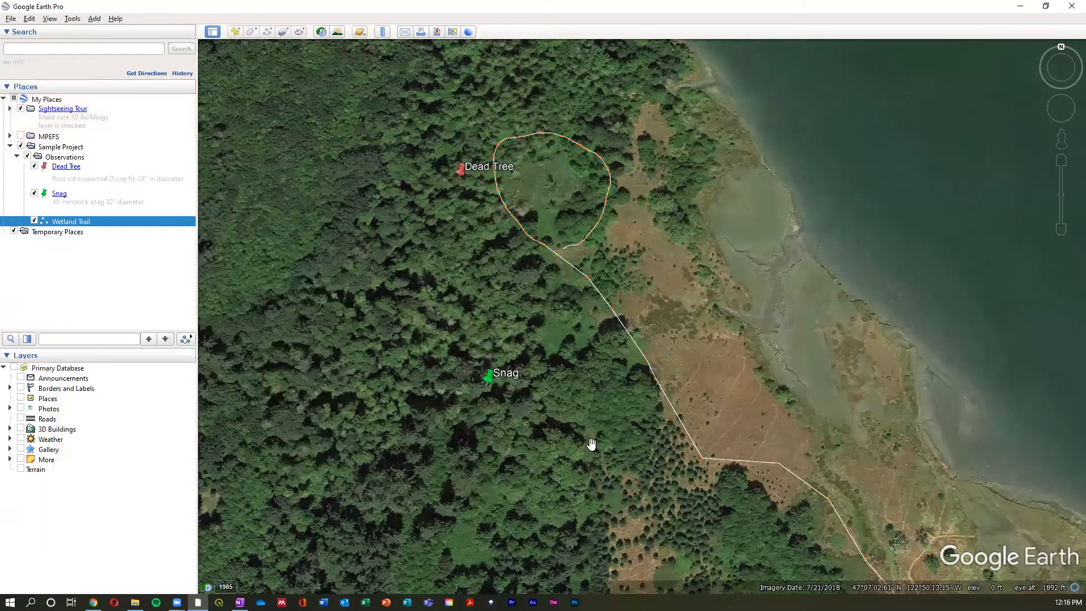
- Open the Wetland Trail's properties and set its line color to blue #00aaff
{"action": "scroll", "coordinate": [654, 436], "scroll_direction": "down", "scroll_amount": 3}
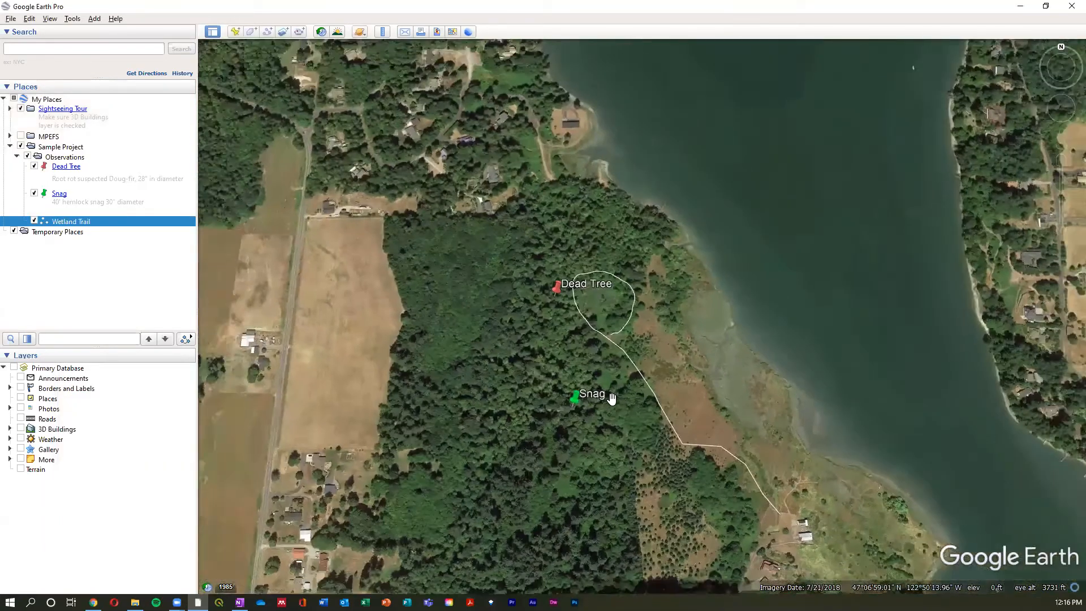
{"action": "left_click_drag", "start_coordinate": [611, 400], "coordinate": [571, 361]}
{"action": "scroll", "coordinate": [633, 391], "scroll_direction": "up", "scroll_amount": 2}
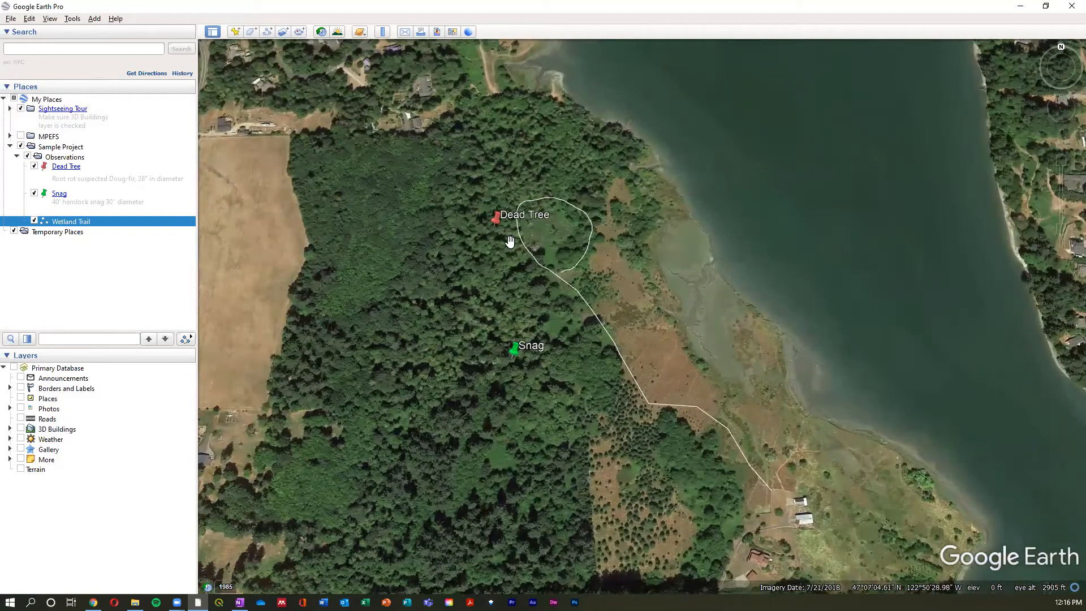
{"action": "right_click", "coordinate": [90, 222]}
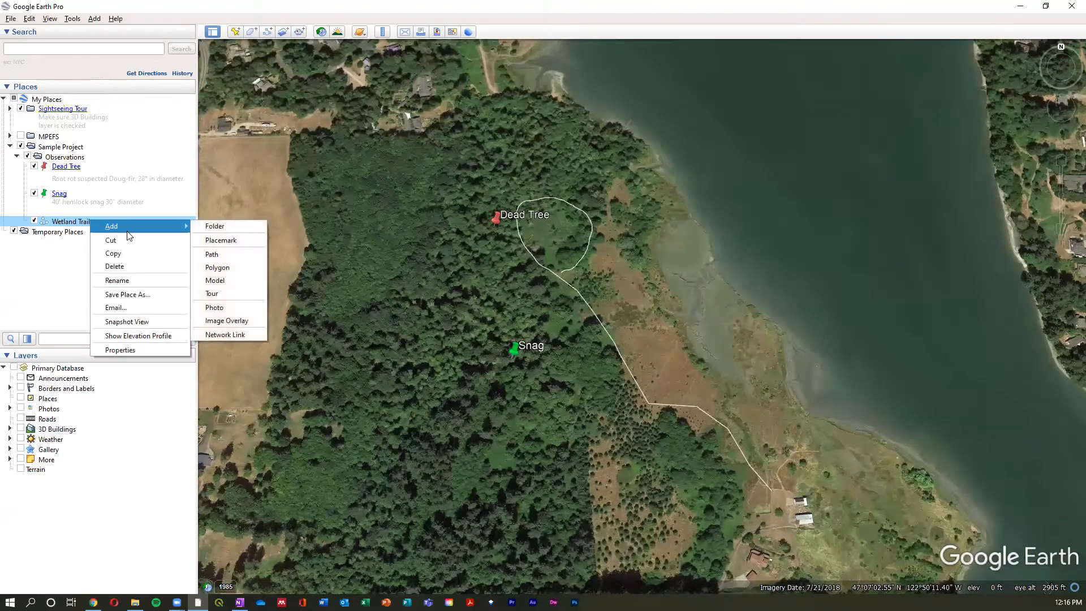
{"action": "left_click", "coordinate": [163, 350]}
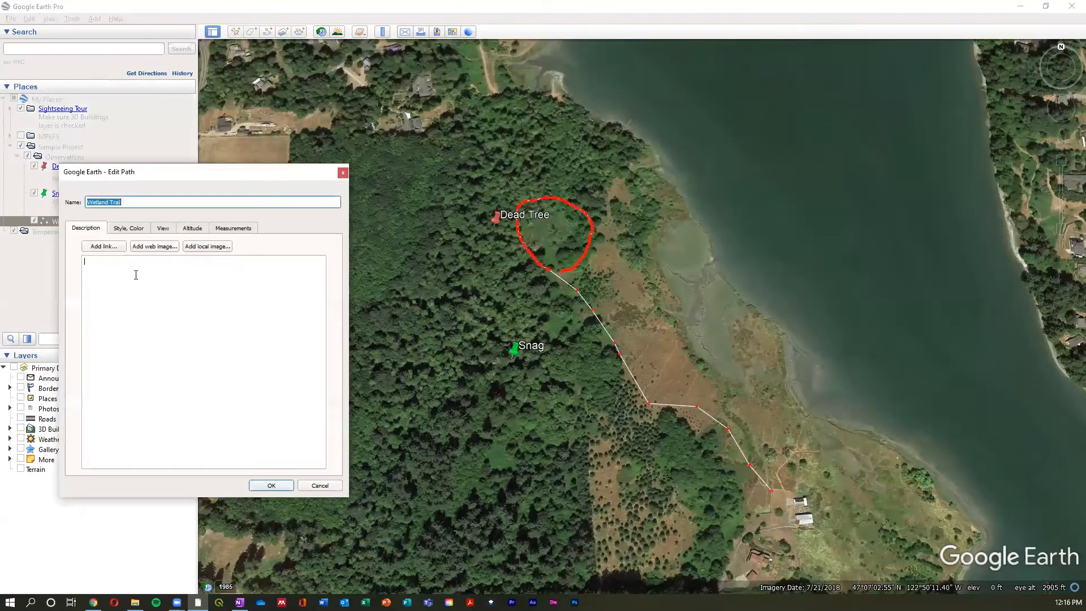
{"action": "left_click", "coordinate": [133, 228]}
{"action": "left_click", "coordinate": [115, 267]}
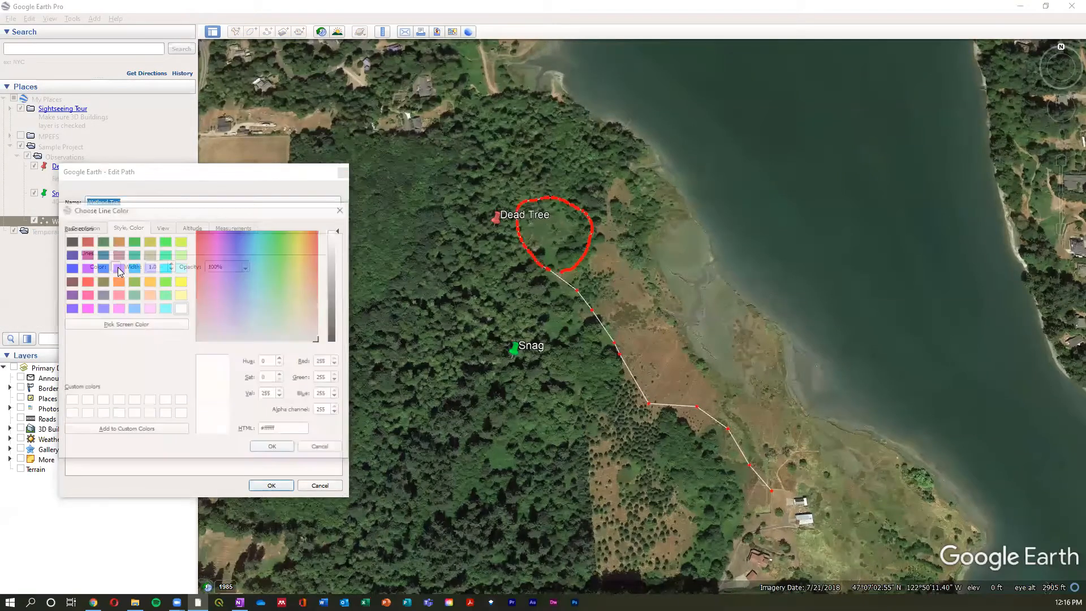
{"action": "left_click", "coordinate": [133, 267]}
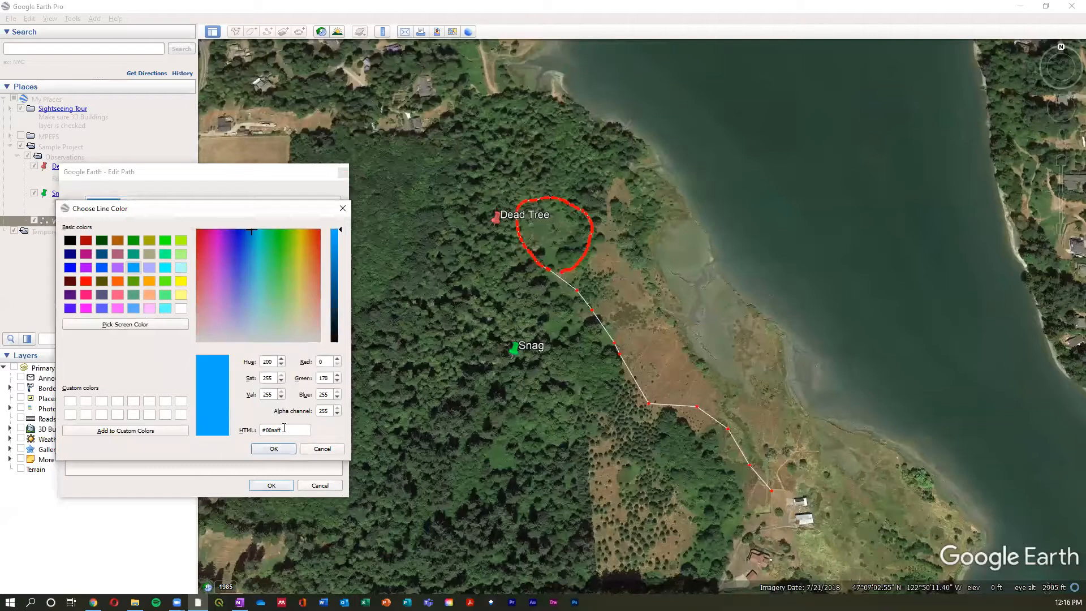
{"action": "left_click", "coordinate": [273, 449]}
- Set the trail's line width to 3, try 50% opacity, and return the opacity to 100%
{"action": "double_click", "coordinate": [159, 266]}
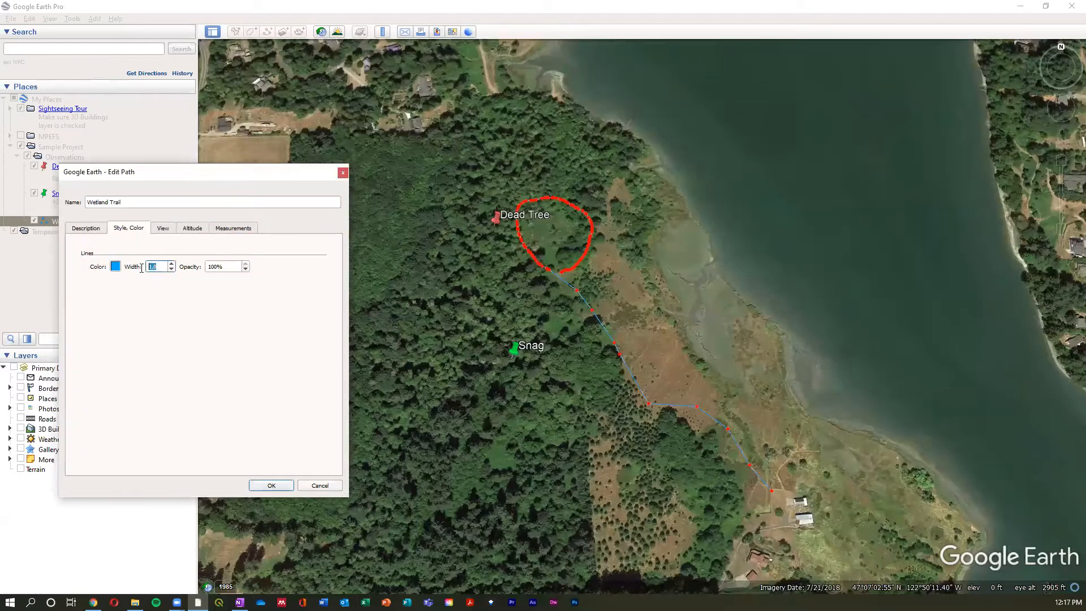
{"action": "type", "text": "3"}
{"action": "left_click", "coordinate": [212, 267]}
{"action": "left_click_drag", "start_coordinate": [218, 266], "coordinate": [211, 267]}
{"action": "type", "text": "50"}
{"action": "double_click", "coordinate": [213, 265]}
{"action": "type", "text": "100"}
- Check the trail's length with the unit kept at Miles, revisit its description, and save the path's properties
{"action": "left_click", "coordinate": [230, 229]}
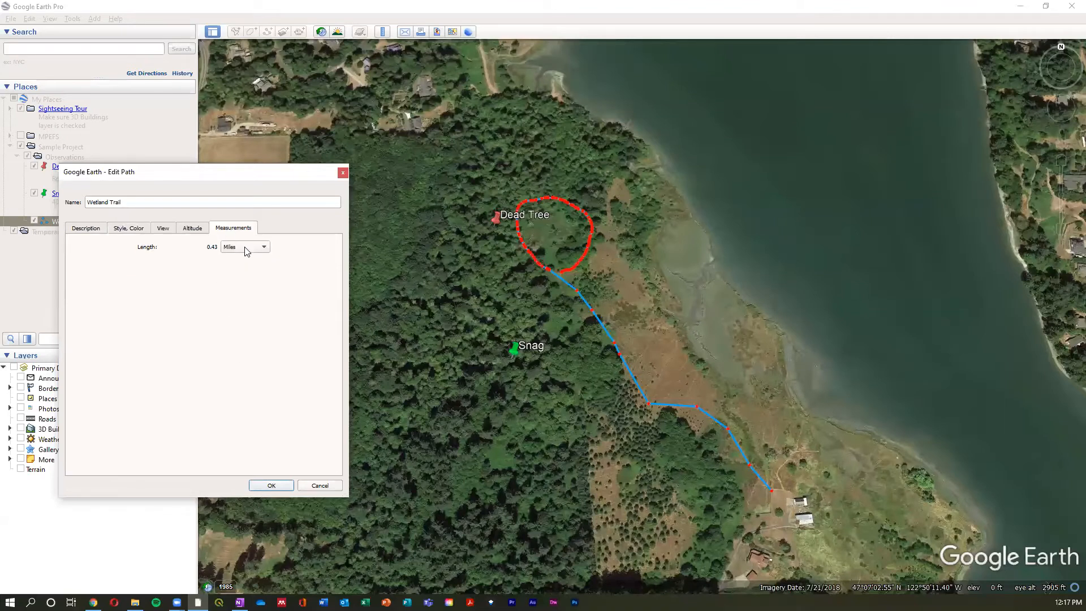
{"action": "left_click", "coordinate": [243, 247]}
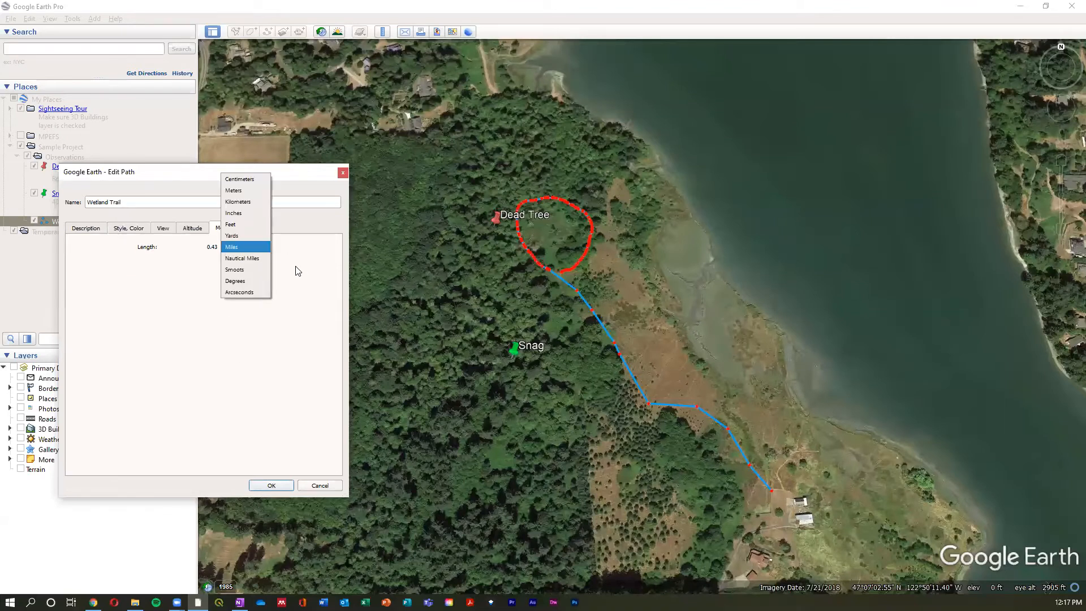
{"action": "left_click", "coordinate": [266, 247]}
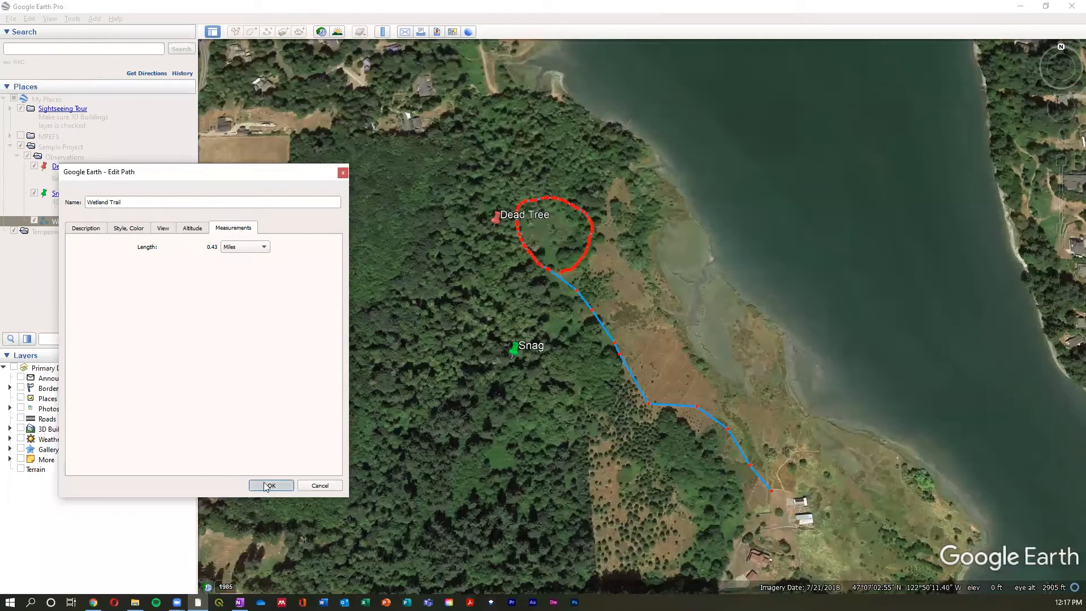
{"action": "left_click", "coordinate": [94, 232]}
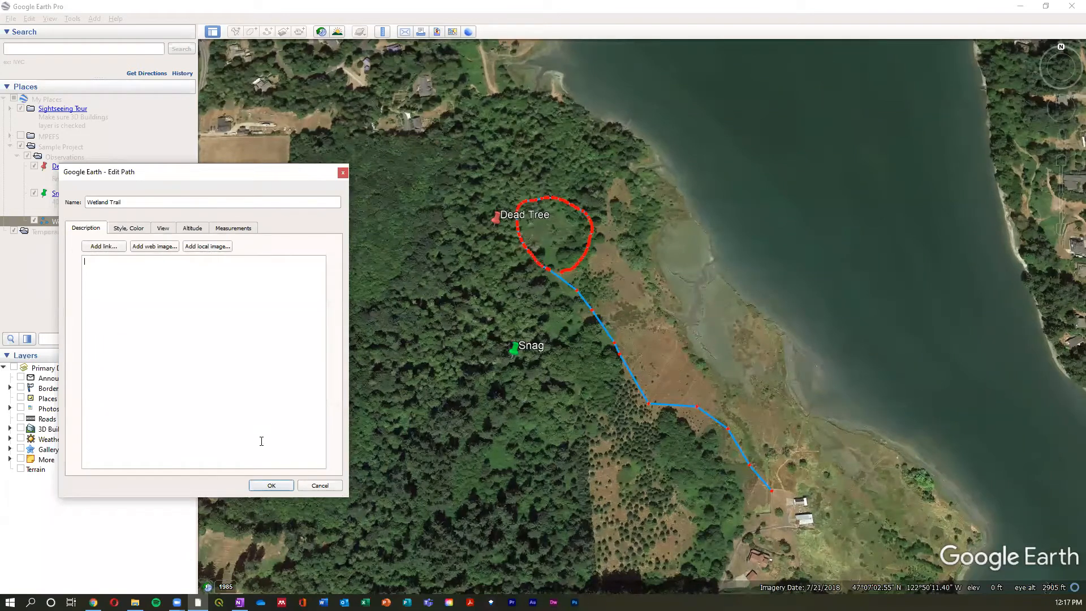
{"action": "left_click", "coordinate": [272, 487]}
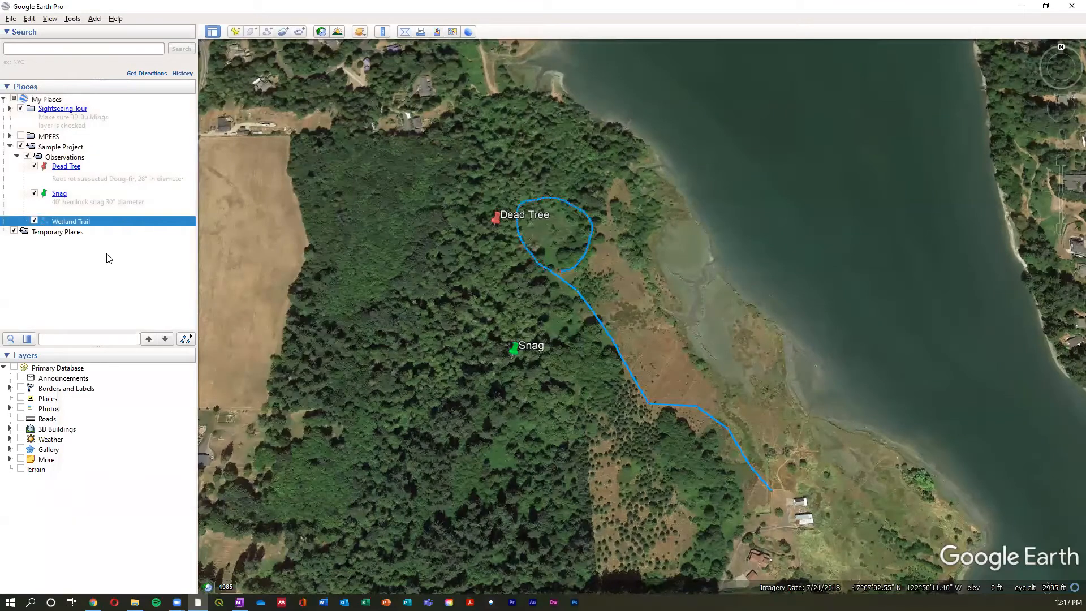
- Examine the Wetland Trail's elevation profile along its full length and close the profile
{"action": "right_click", "coordinate": [116, 219]}
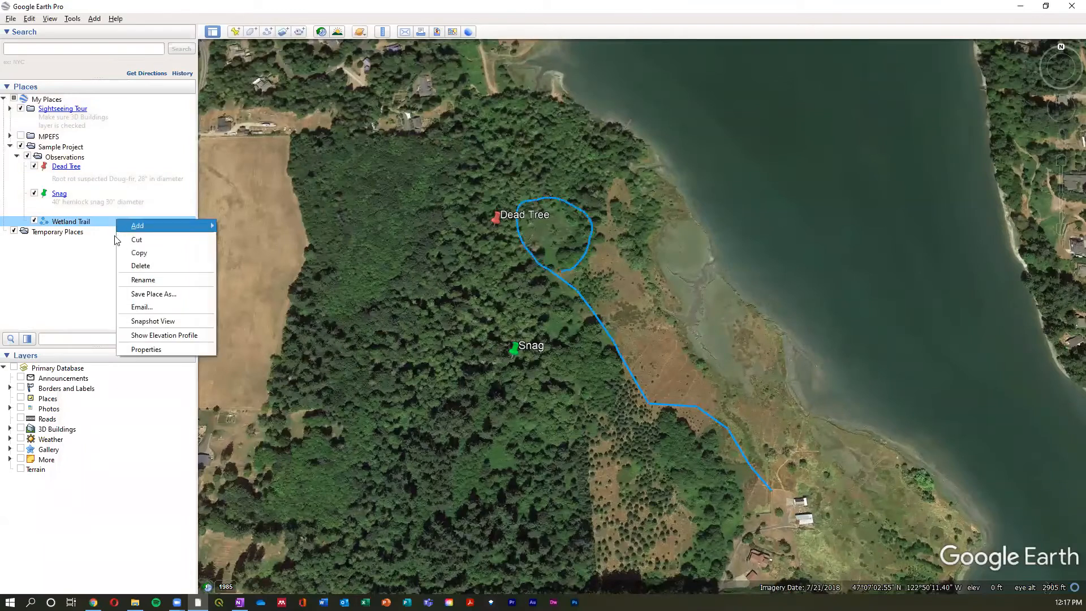
{"action": "left_click", "coordinate": [178, 336]}
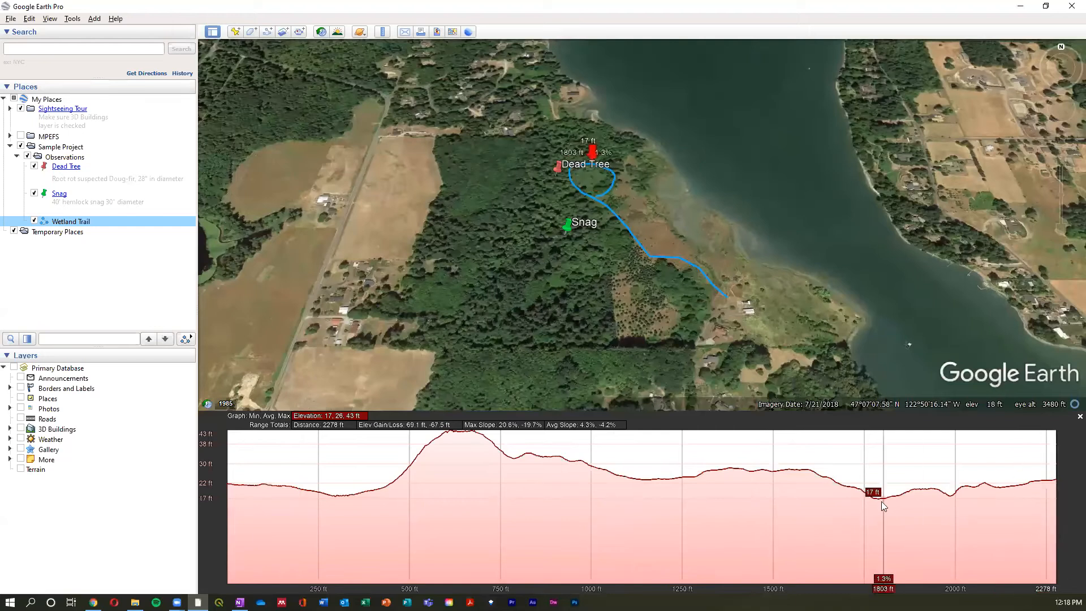
{"action": "left_click", "coordinate": [1079, 416]}
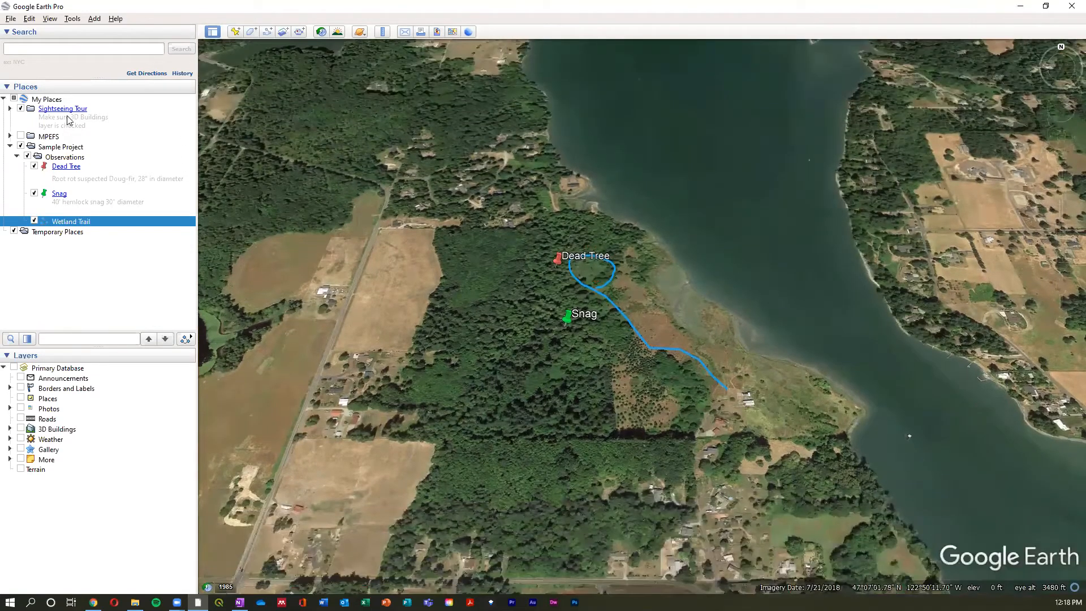
- Create a folder named Trails and move it directly under Sample Project, outside the Observations folder
{"action": "right_click", "coordinate": [94, 161]}
{"action": "mouse_move", "coordinate": [136, 160]}
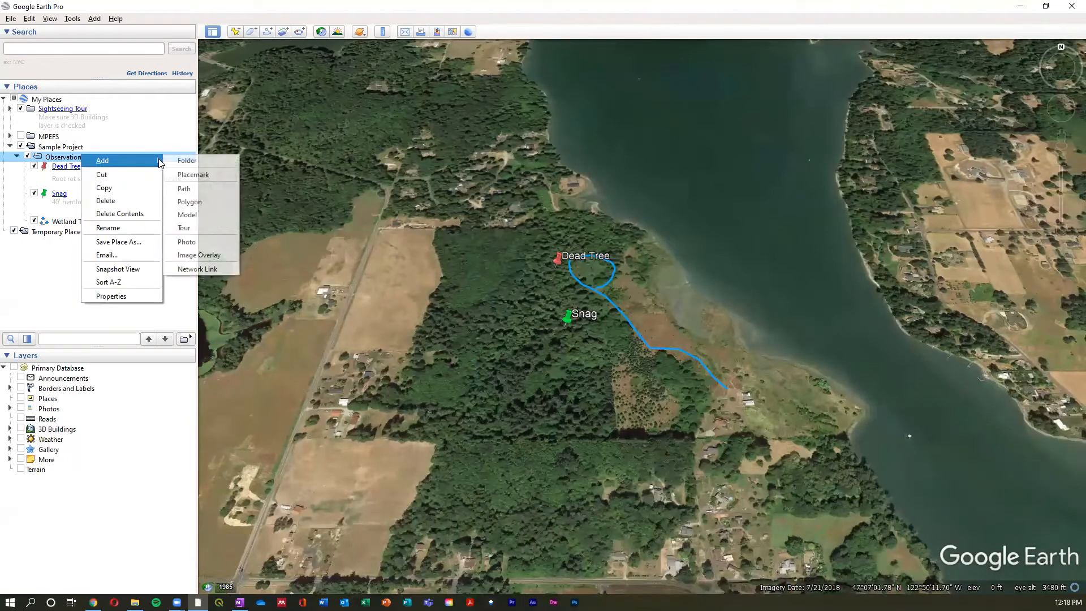
{"action": "left_click", "coordinate": [192, 162]}
{"action": "type", "text": "Trails"}
{"action": "key", "text": "Return"}
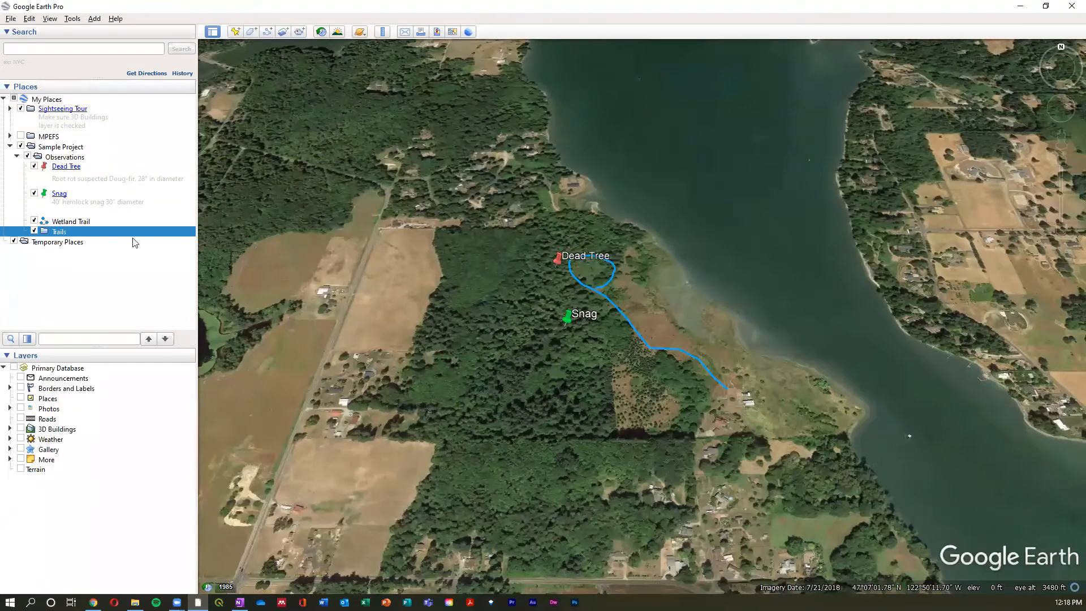
{"action": "left_click_drag", "start_coordinate": [58, 235], "coordinate": [60, 150]}
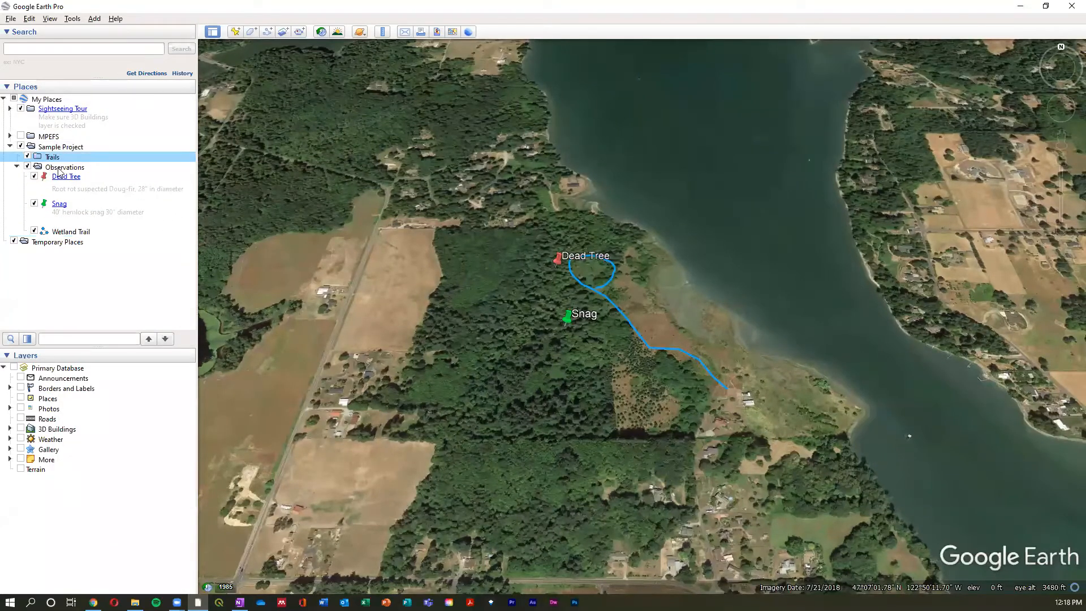
- Move the Wetland Trail path into the Trails folder and toggle the folder's visibility off and on
{"action": "left_click_drag", "start_coordinate": [69, 232], "coordinate": [66, 161]}
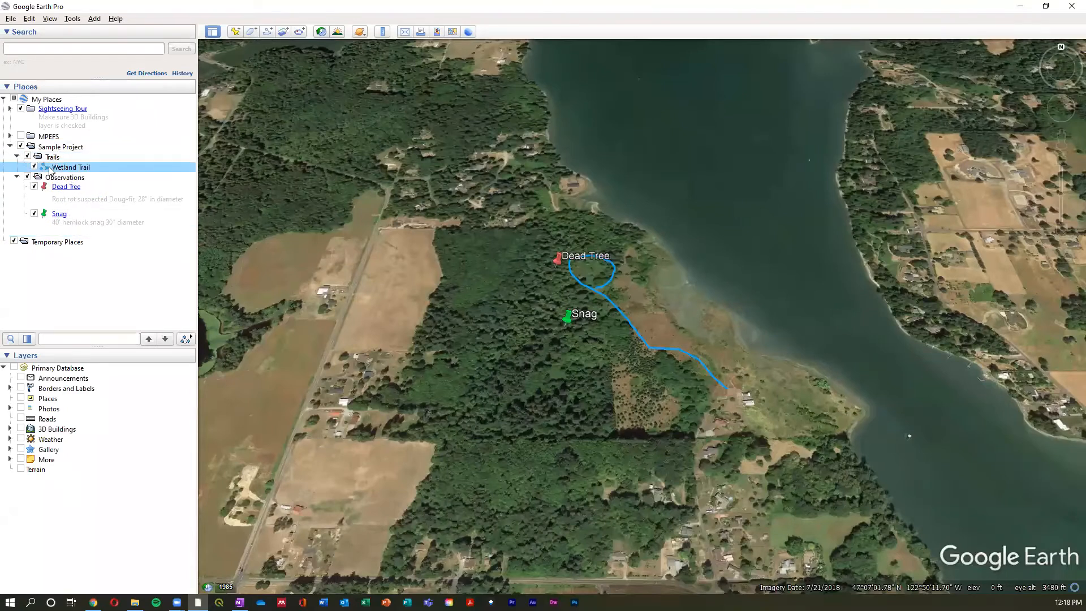
{"action": "left_click", "coordinate": [28, 156]}
{"action": "left_click", "coordinate": [28, 157]}
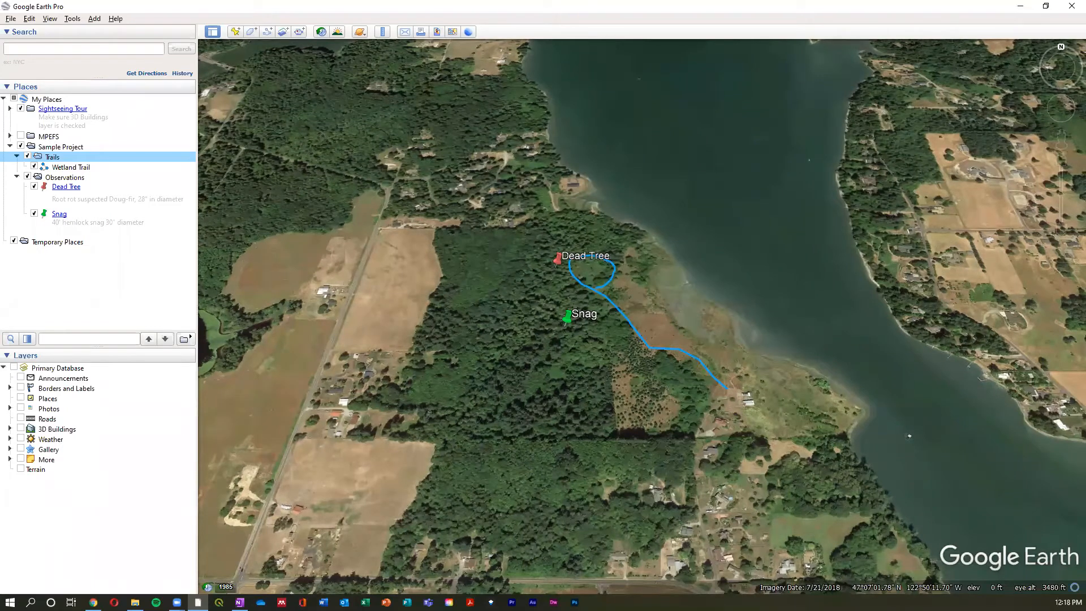
- Start a new polygon over the forest property and name it Property Boundaries
{"action": "middle_click_drag", "start_coordinate": [622, 349], "coordinate": [615, 380]}
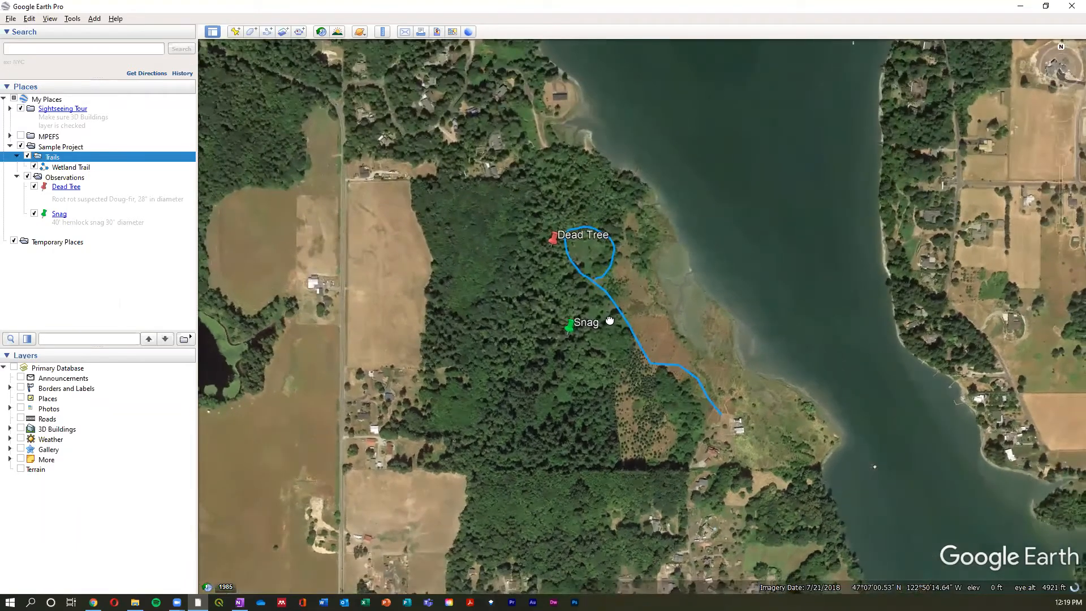
{"action": "scroll", "coordinate": [613, 340], "scroll_direction": "up", "scroll_amount": 3}
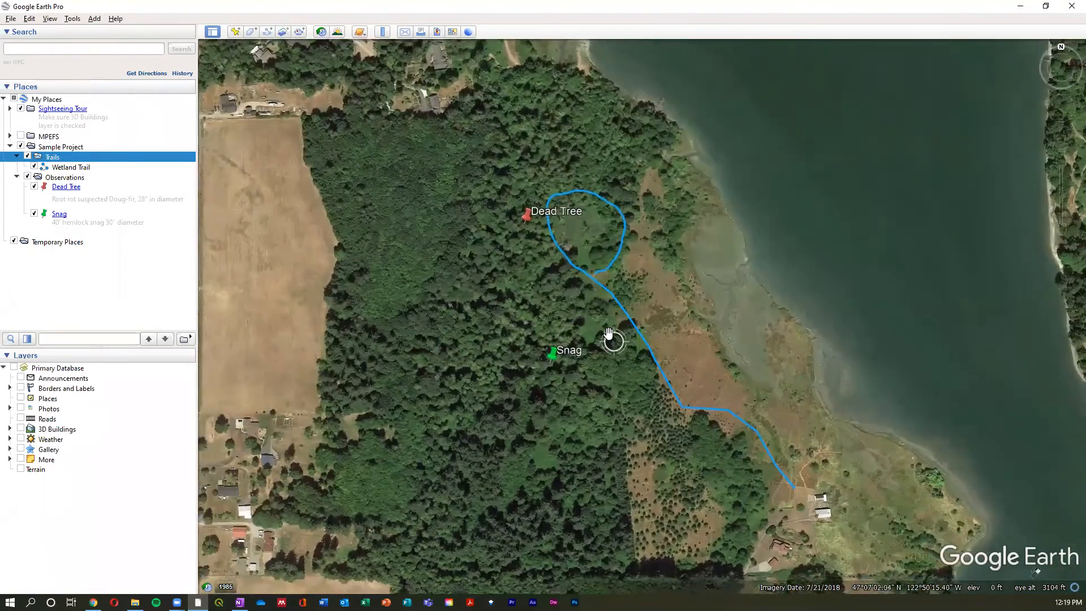
{"action": "scroll", "coordinate": [608, 339], "scroll_direction": "down", "scroll_amount": 2}
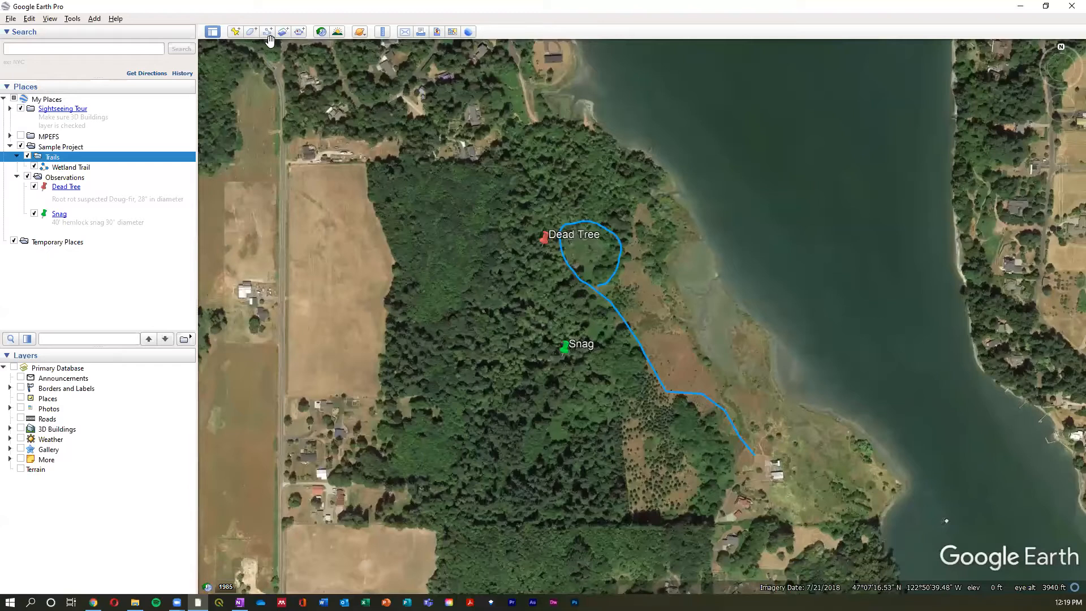
{"action": "left_click", "coordinate": [250, 33]}
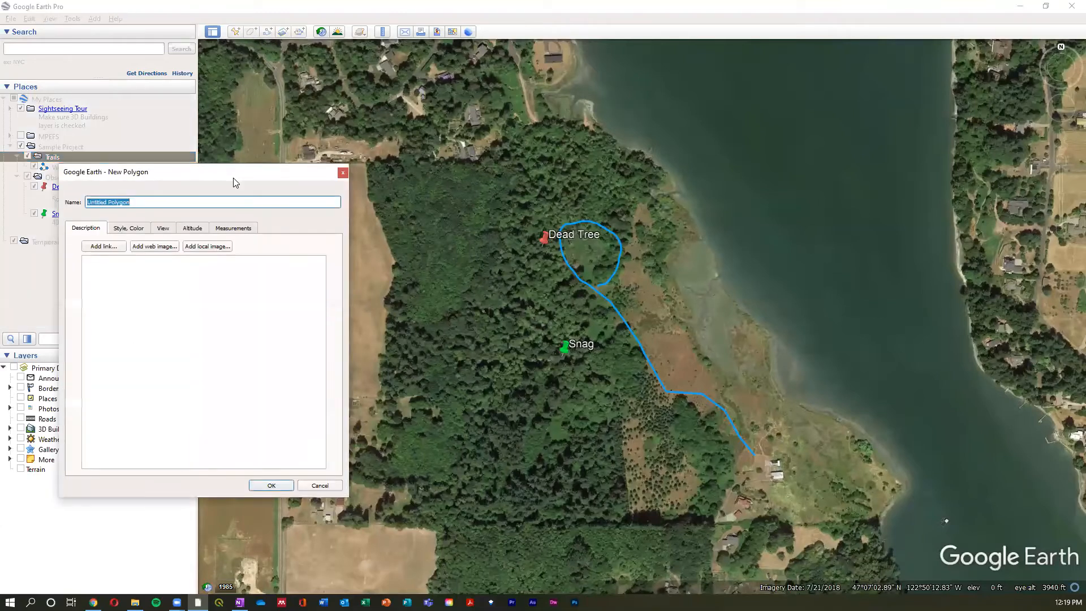
{"action": "left_click_drag", "start_coordinate": [233, 179], "coordinate": [194, 123]}
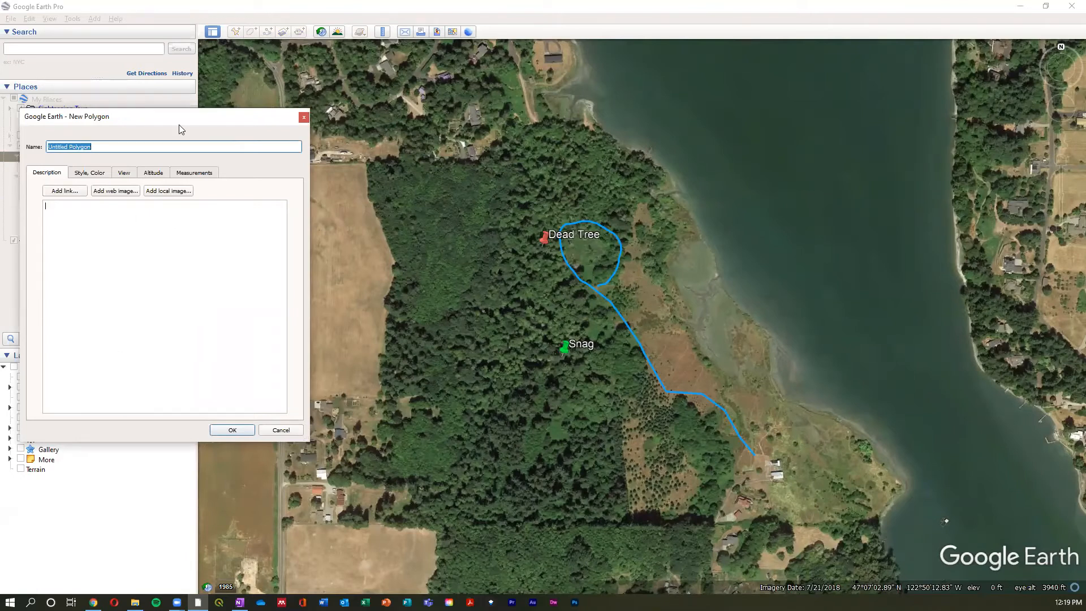
{"action": "left_click_drag", "start_coordinate": [188, 130], "coordinate": [178, 124]}
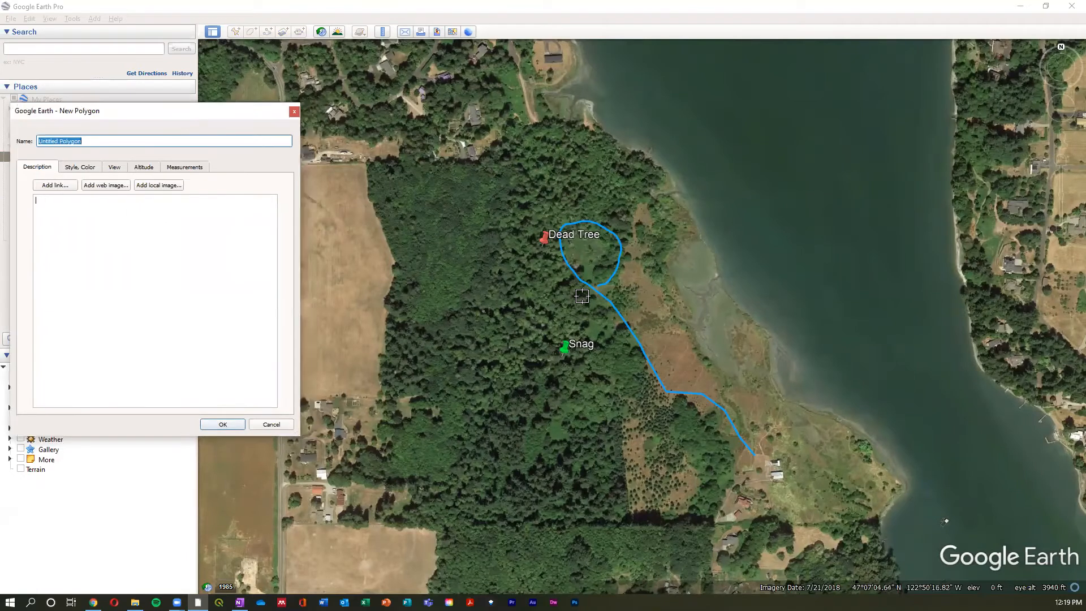
{"action": "scroll", "coordinate": [501, 301], "scroll_direction": "down", "scroll_amount": 2}
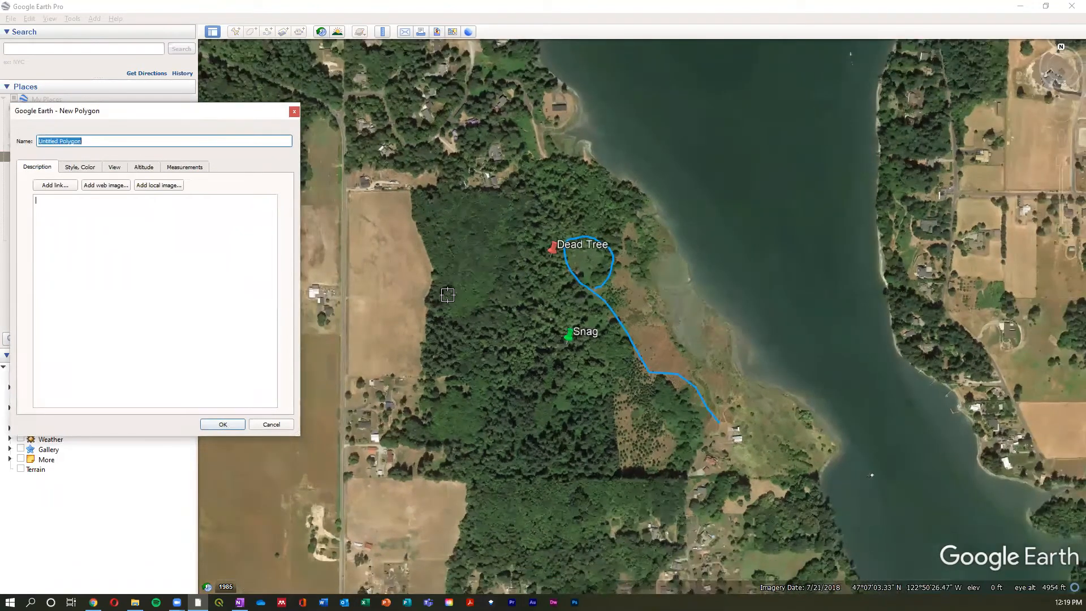
{"action": "left_click", "coordinate": [102, 145]}
{"action": "left_click_drag", "start_coordinate": [80, 142], "coordinate": [36, 143]}
{"action": "type", "text": "Prooper"}
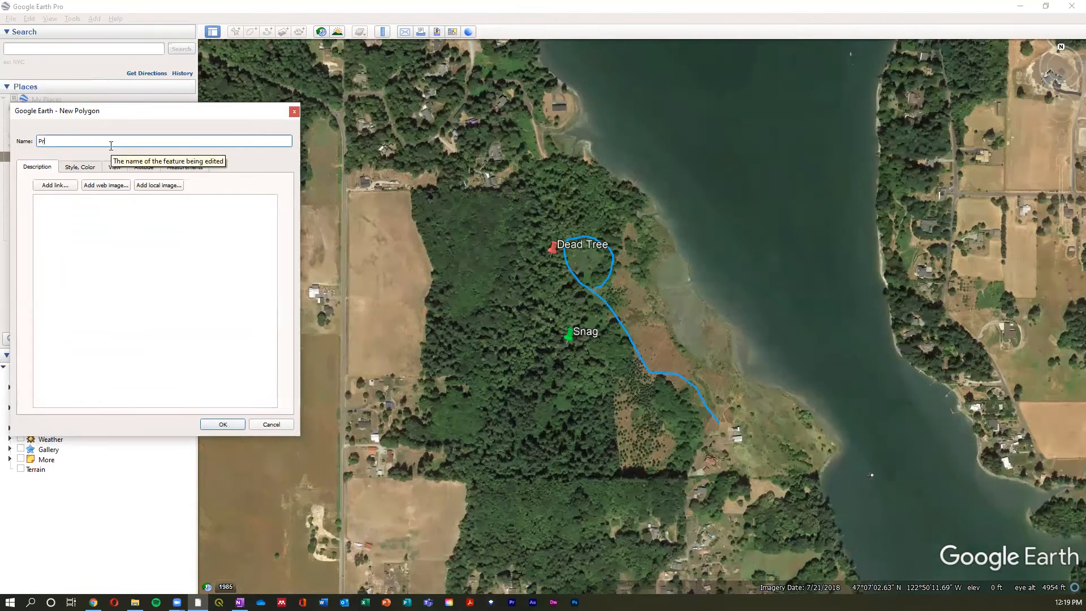
{"action": "key", "text": "BackSpace"}
{"action": "key", "text": "BackSpace"}
{"action": "key", "text": "BackSpace"}
{"action": "type", "text": "perty Boundaries"}
- Set the line color of the Property Boundaries polygon to red
{"action": "left_click", "coordinate": [95, 171]}
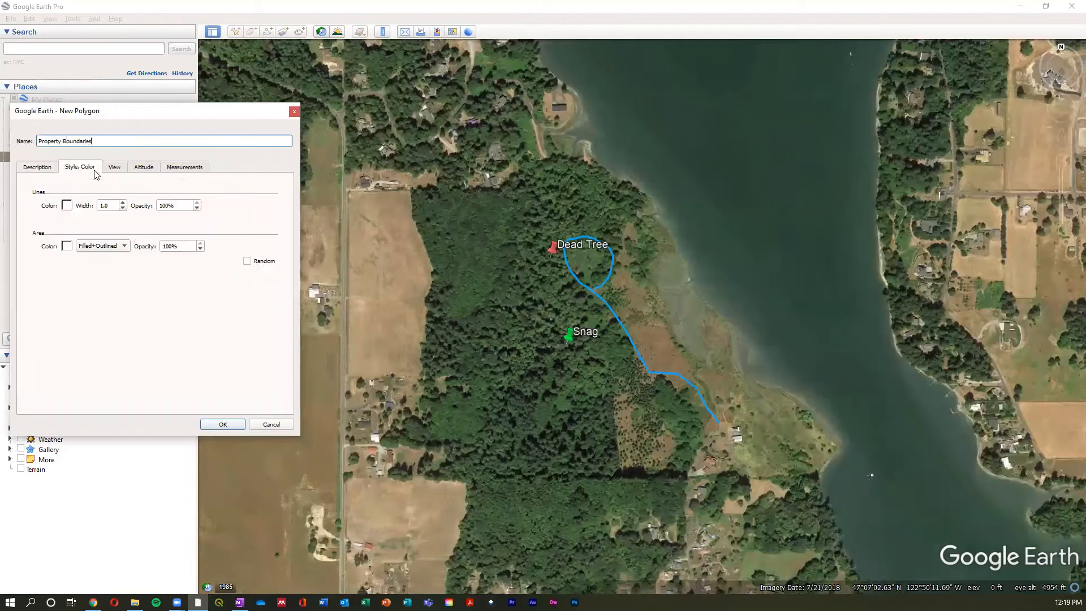
{"action": "left_click", "coordinate": [67, 206]}
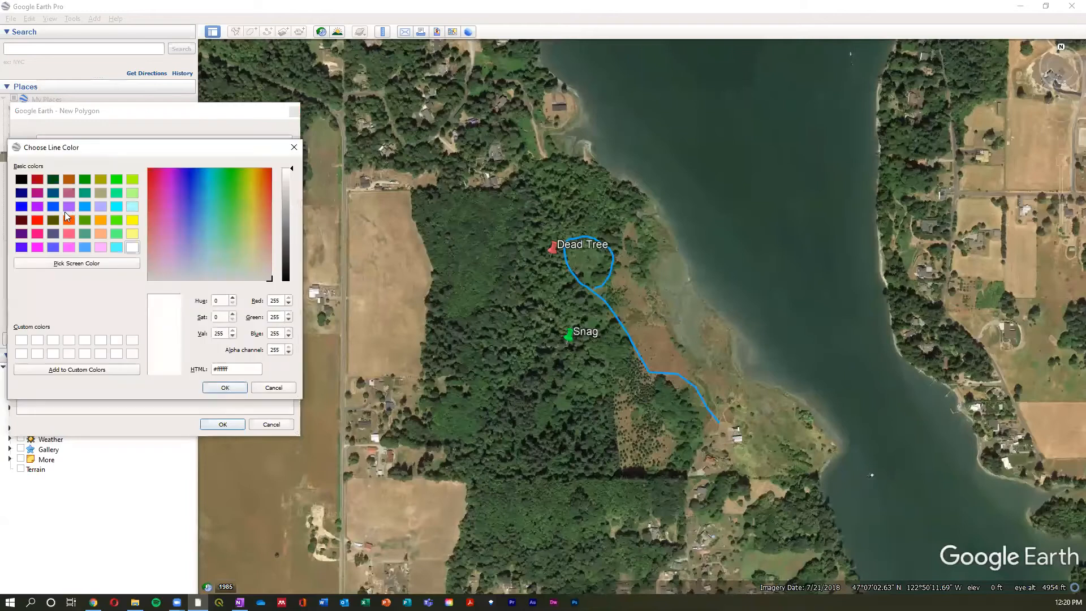
{"action": "left_click", "coordinate": [37, 220]}
{"action": "left_click", "coordinate": [223, 387]}
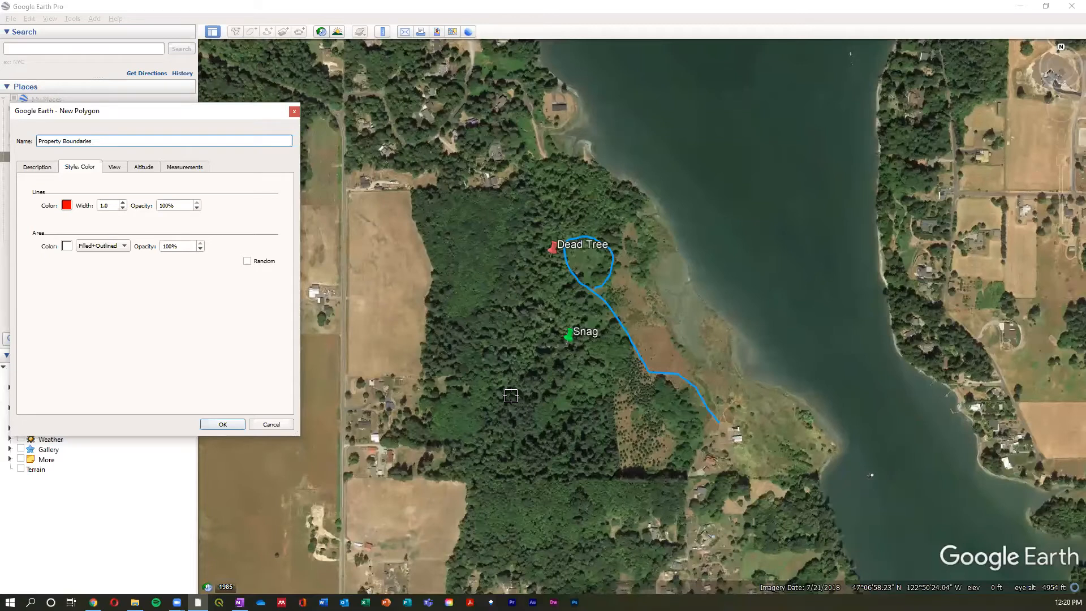
- Place the boundary's two western corners along the road beside the field and a northeastern corner at the shoreline
{"action": "left_click", "coordinate": [343, 372]}
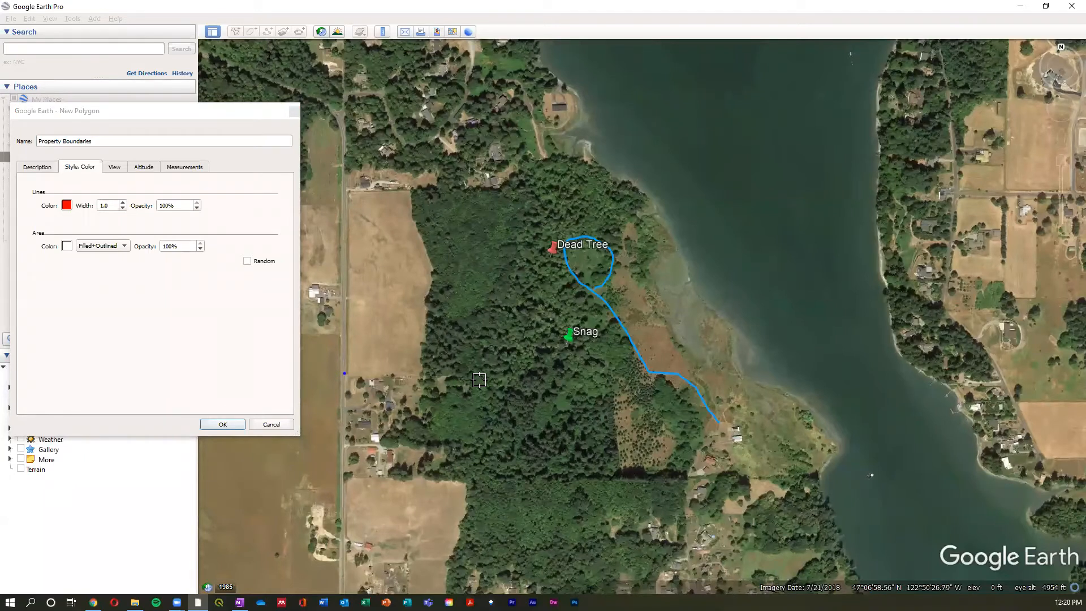
{"action": "left_click", "coordinate": [345, 190]}
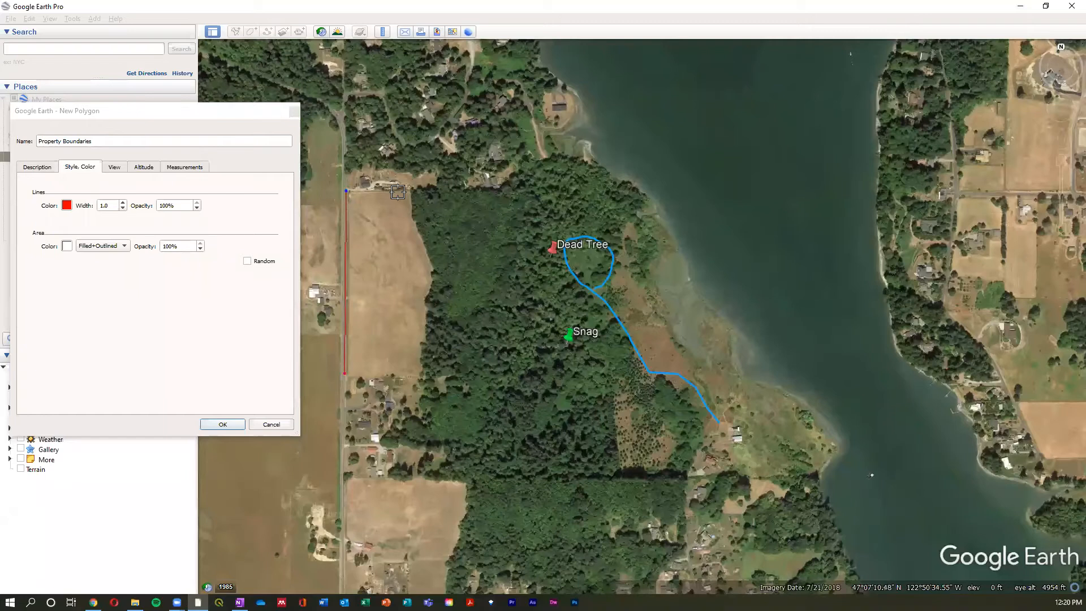
{"action": "left_click", "coordinate": [640, 191]}
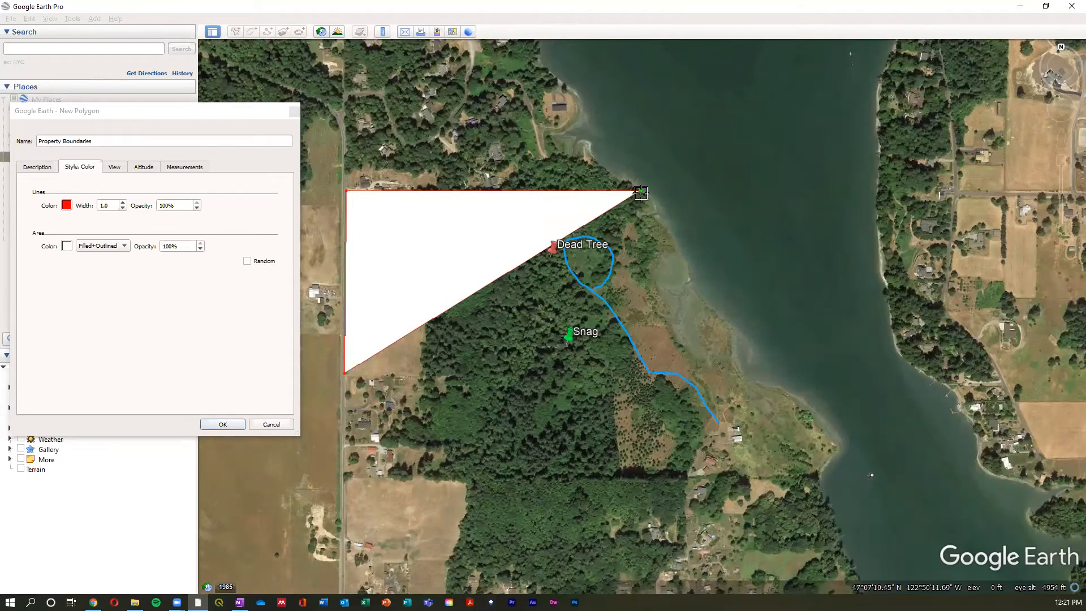
- Trace the boundary southeast along the shoreline around the point, and add a corner due west along the forest's southern edge
{"action": "left_click", "coordinate": [653, 207]}
{"action": "left_click", "coordinate": [666, 237]}
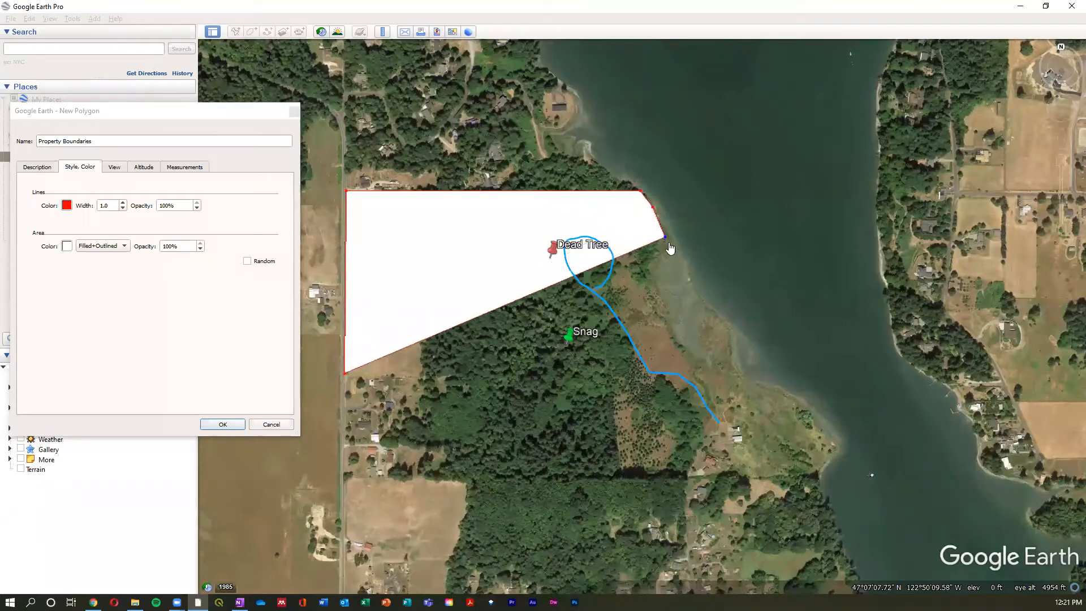
{"action": "left_click", "coordinate": [685, 270]}
{"action": "left_click", "coordinate": [703, 300]}
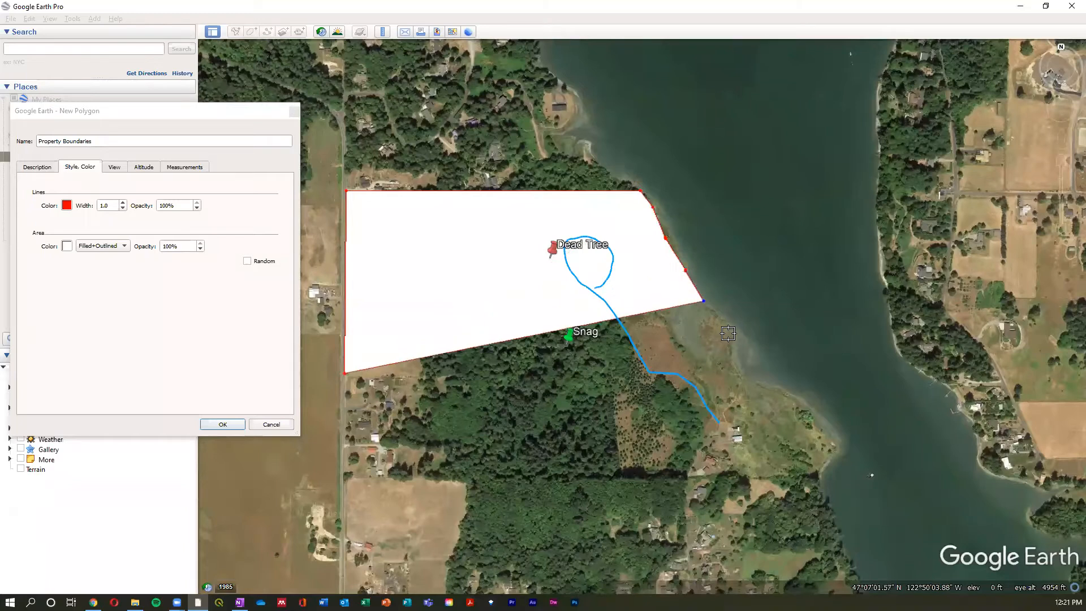
{"action": "left_click", "coordinate": [732, 334]}
{"action": "left_click", "coordinate": [739, 367]}
{"action": "left_click", "coordinate": [750, 383]}
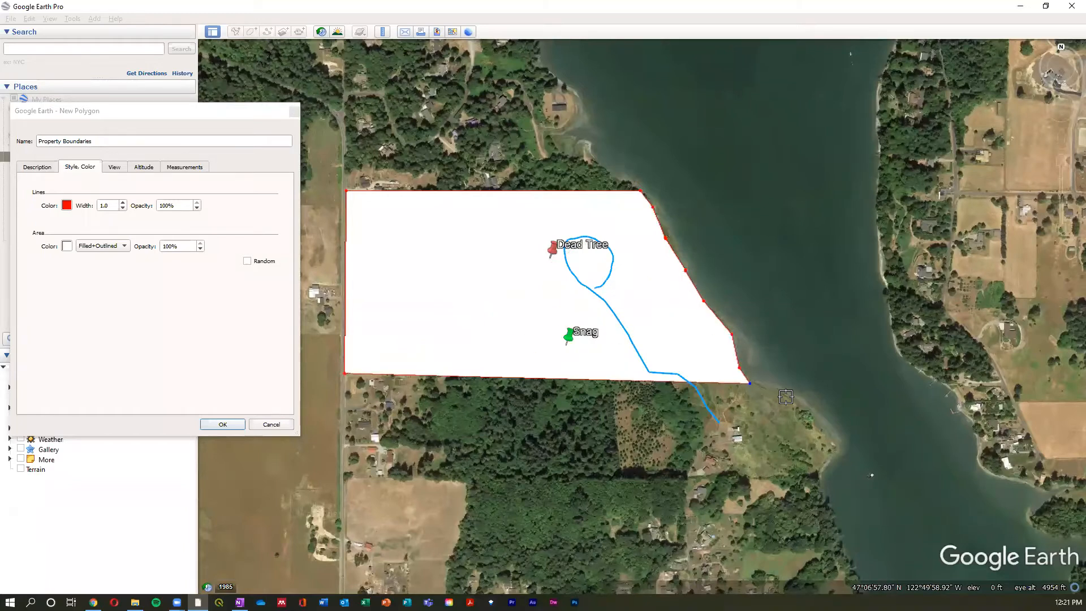
{"action": "left_click", "coordinate": [794, 403]}
{"action": "left_click", "coordinate": [820, 431]}
{"action": "left_click", "coordinate": [825, 450]}
{"action": "left_click", "coordinate": [818, 477]}
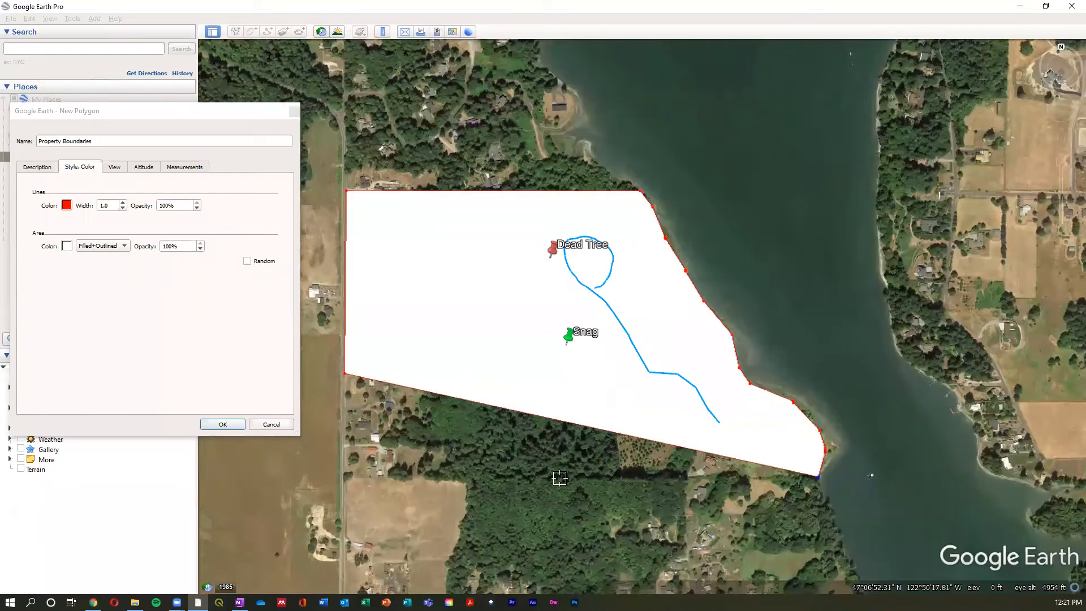
{"action": "left_click", "coordinate": [524, 475]}
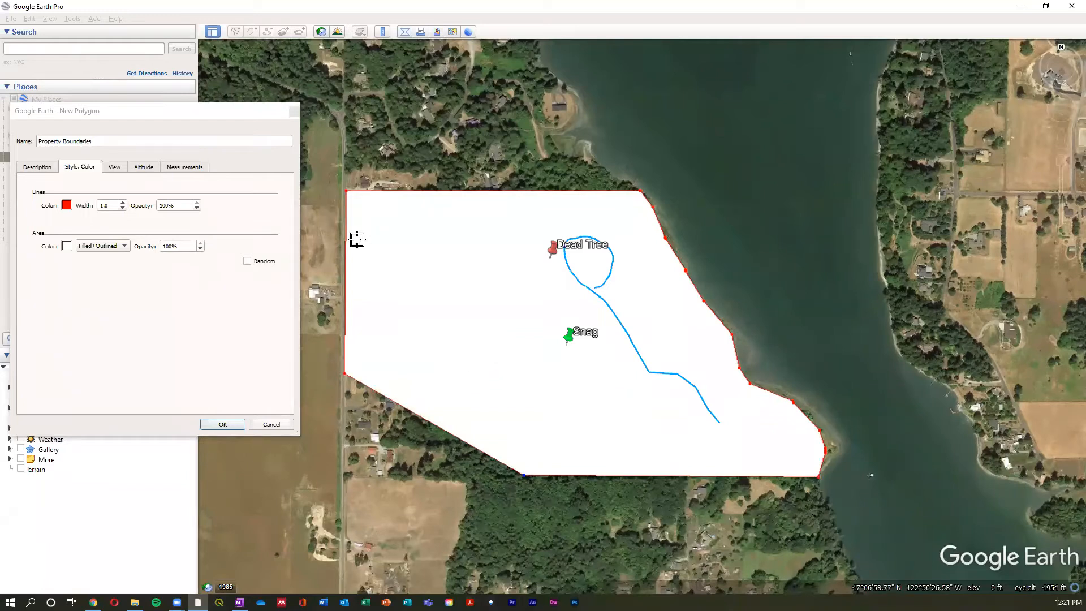
- Change the polygon's area style to Outlined so the property imagery is not covered by a fill
{"action": "left_click_drag", "start_coordinate": [168, 205], "coordinate": [160, 204]}
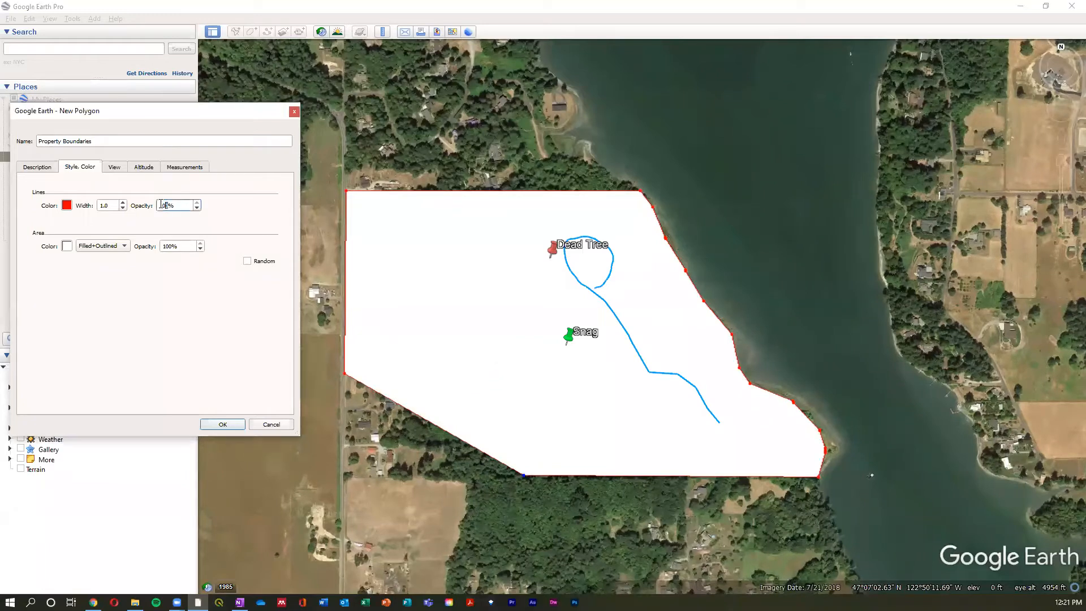
{"action": "left_click", "coordinate": [118, 247]}
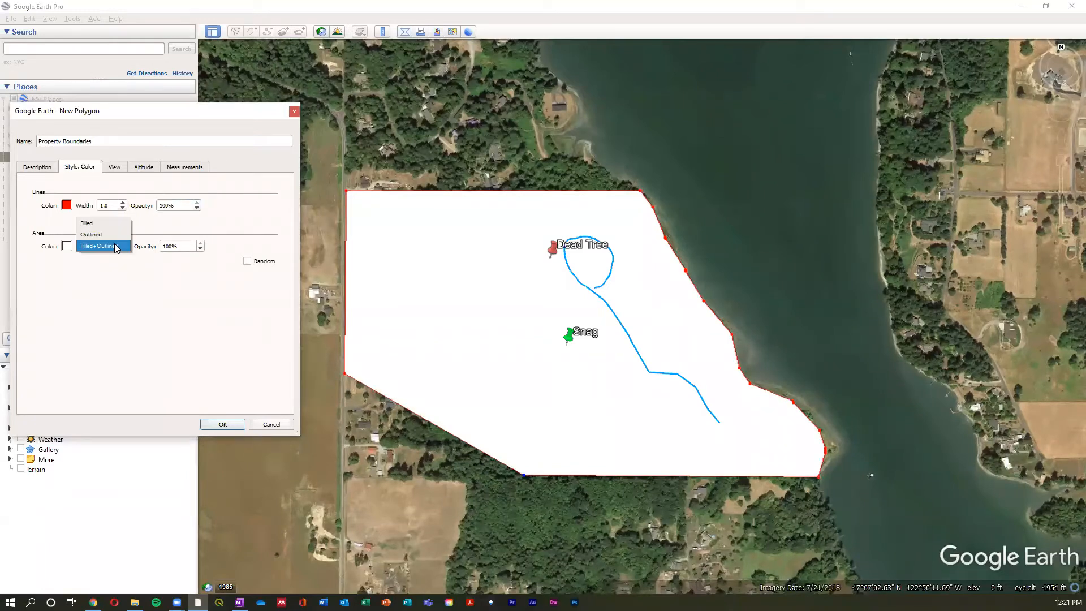
{"action": "left_click", "coordinate": [115, 252]}
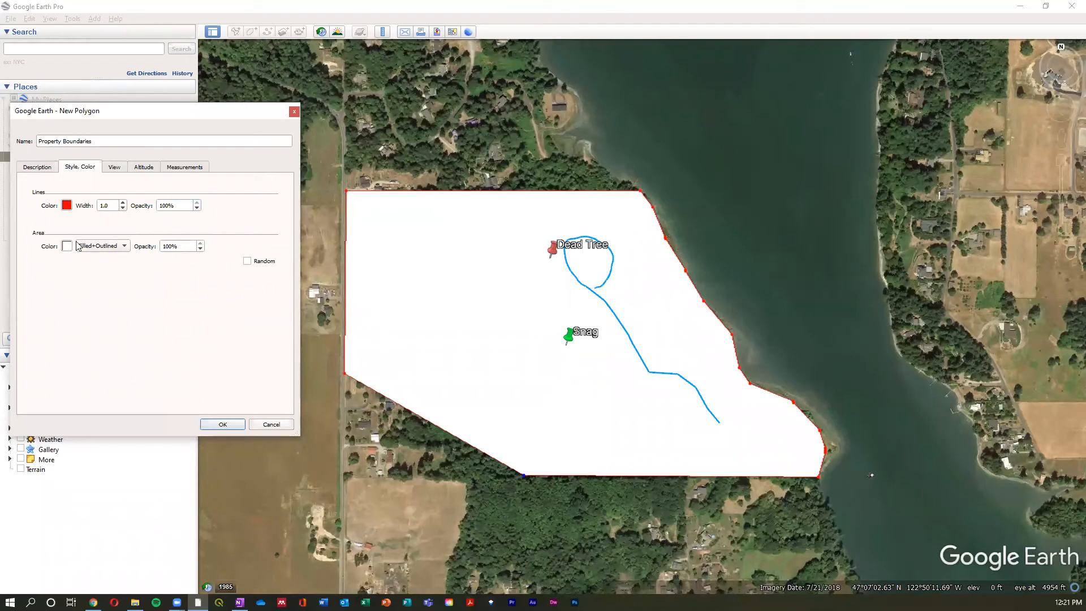
{"action": "left_click", "coordinate": [101, 246]}
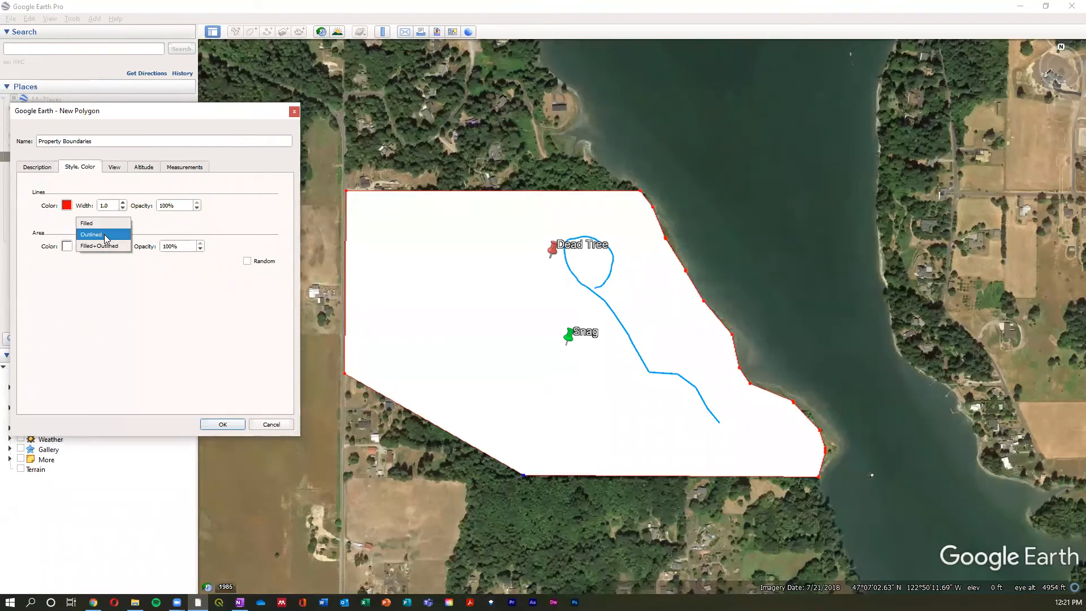
{"action": "left_click", "coordinate": [104, 234]}
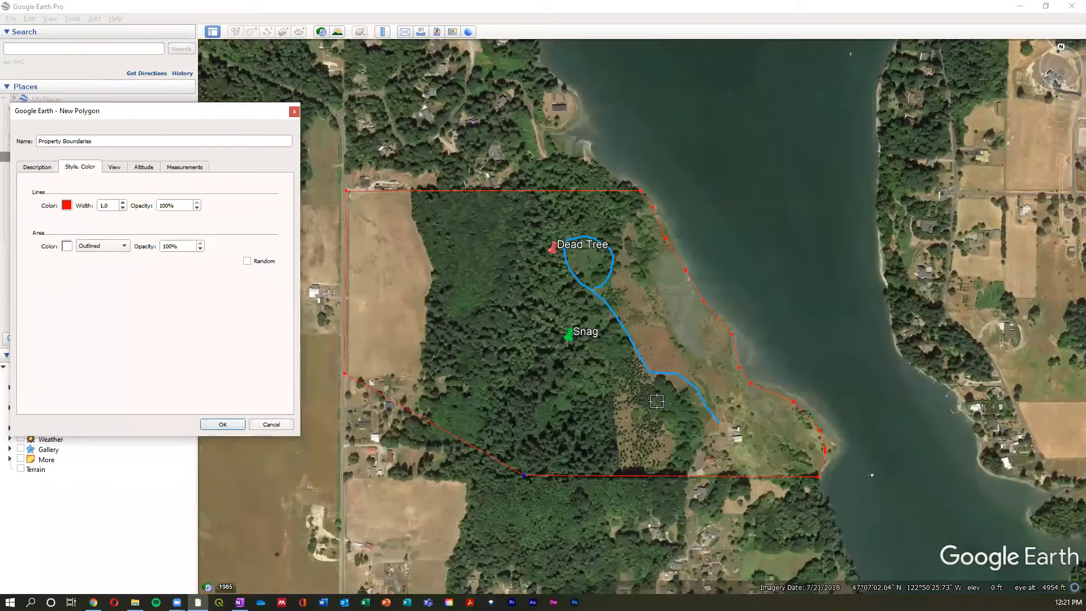
- Add an inner southwest corner level with the field's southern edge, set the line width to 2, and save the polygon
{"action": "left_click", "coordinate": [519, 381]}
{"action": "left_click_drag", "start_coordinate": [520, 380], "coordinate": [520, 374]}
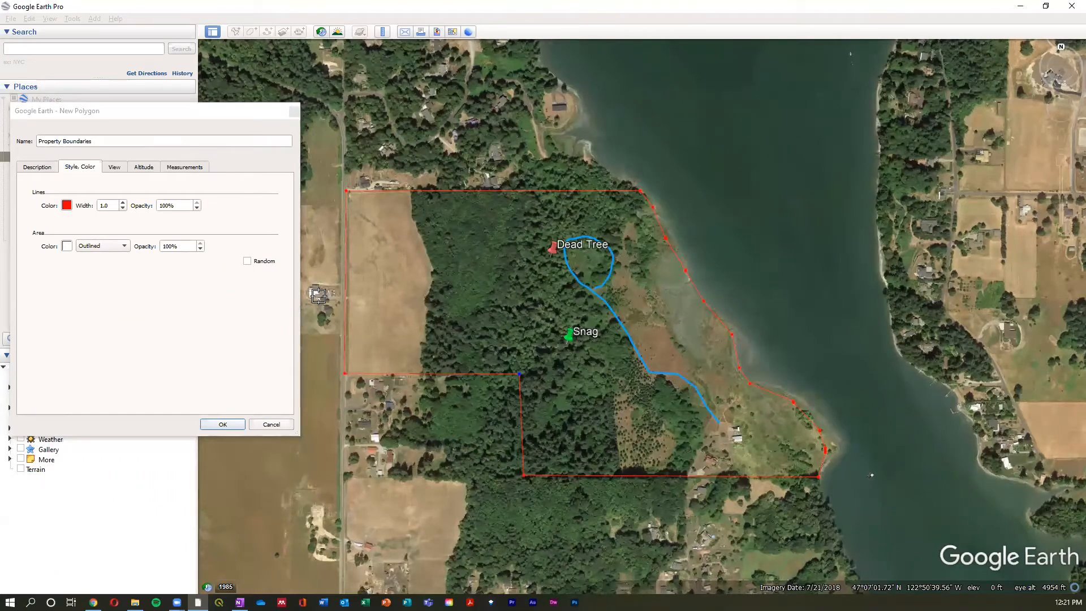
{"action": "left_click", "coordinate": [109, 205]}
{"action": "type", "text": "2"}
{"action": "left_click", "coordinate": [222, 425]}
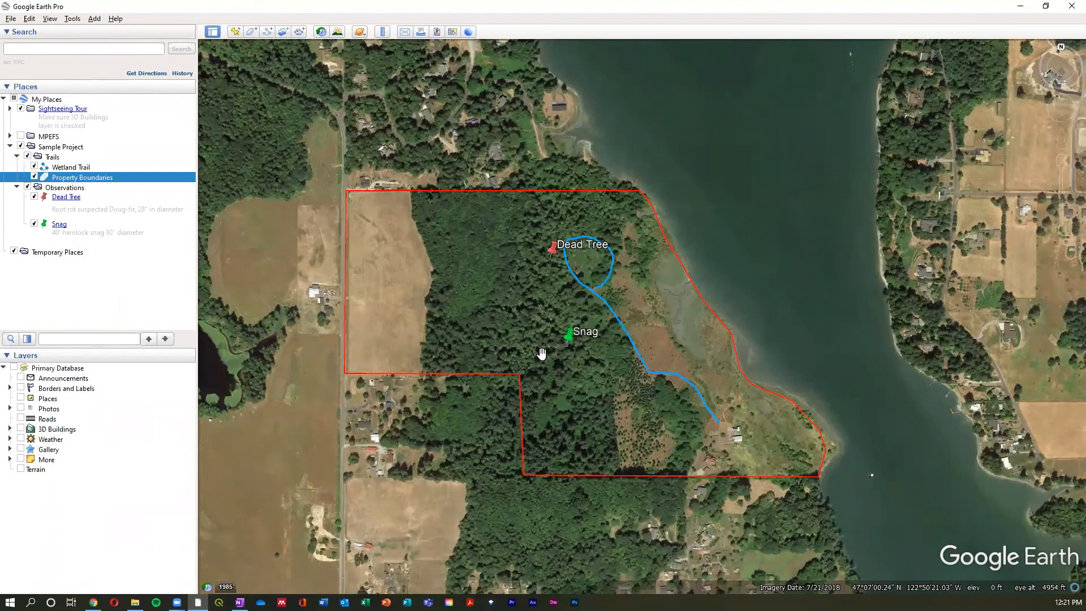
{"action": "scroll", "coordinate": [544, 350], "scroll_direction": "up", "scroll_amount": 2}
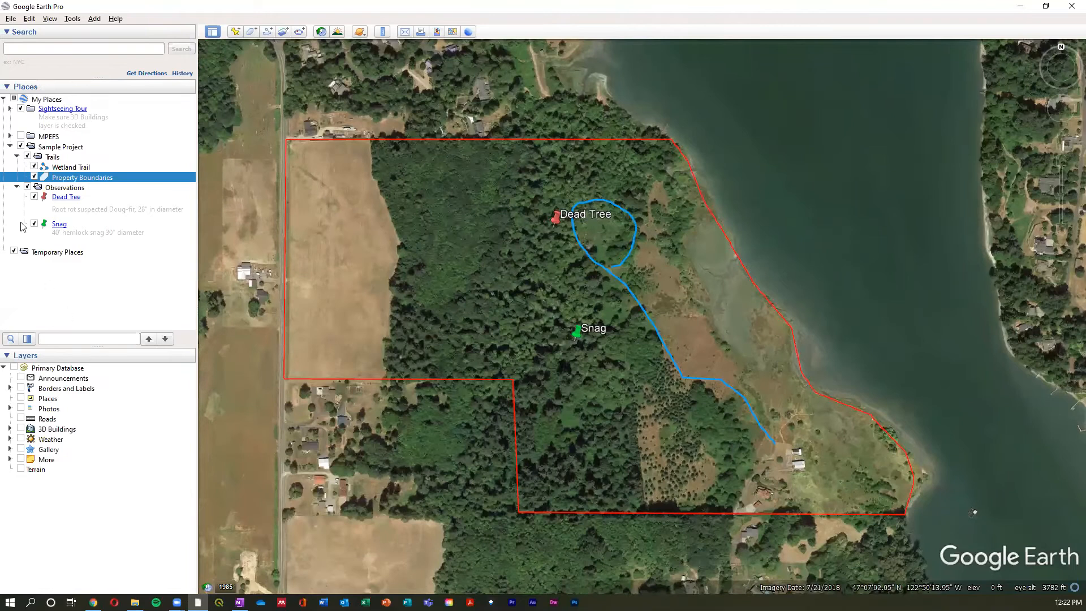
{"action": "right_click", "coordinate": [134, 180]}
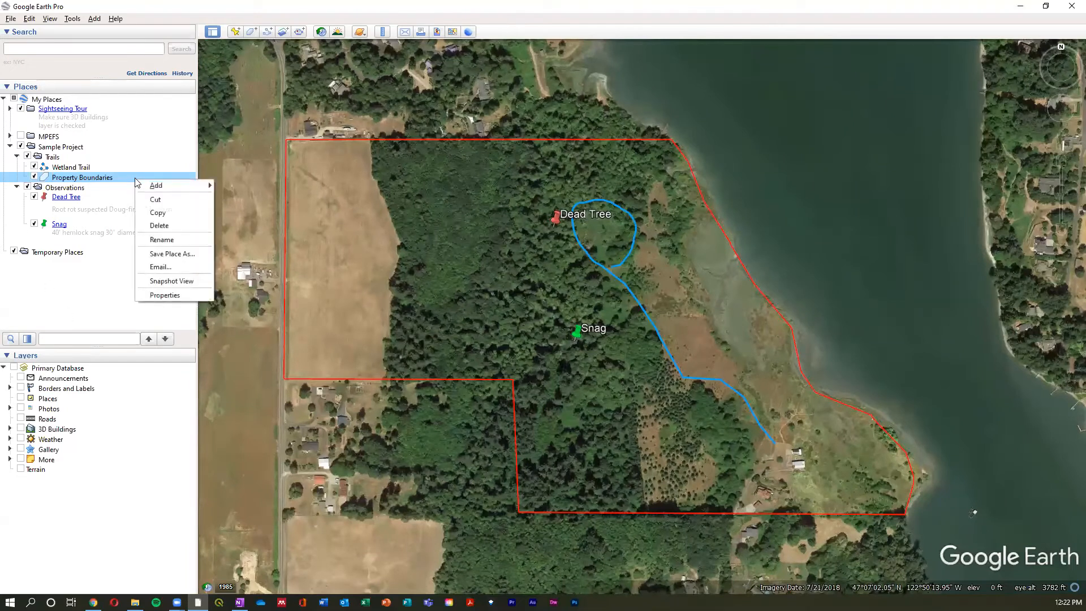
{"action": "left_click", "coordinate": [171, 295]}
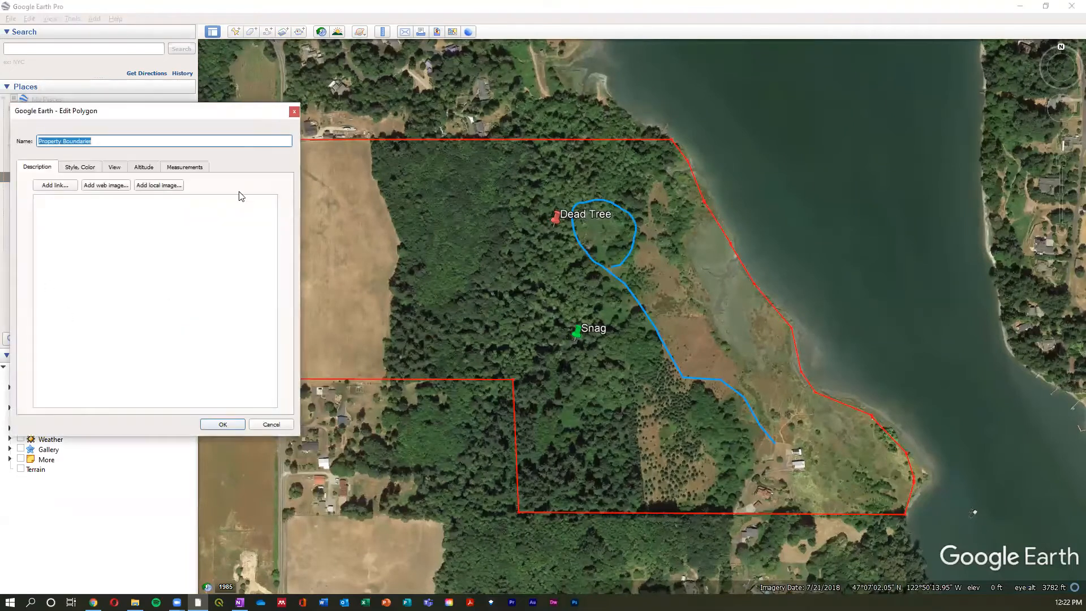
{"action": "left_click_drag", "start_coordinate": [188, 116], "coordinate": [197, 80]}
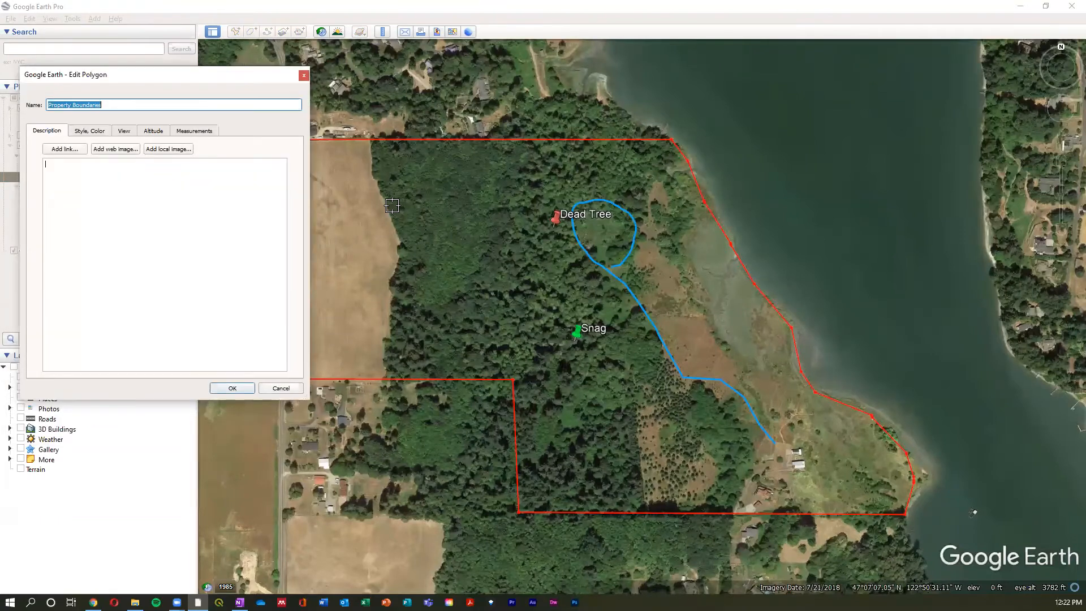
{"action": "left_click", "coordinate": [282, 388]}
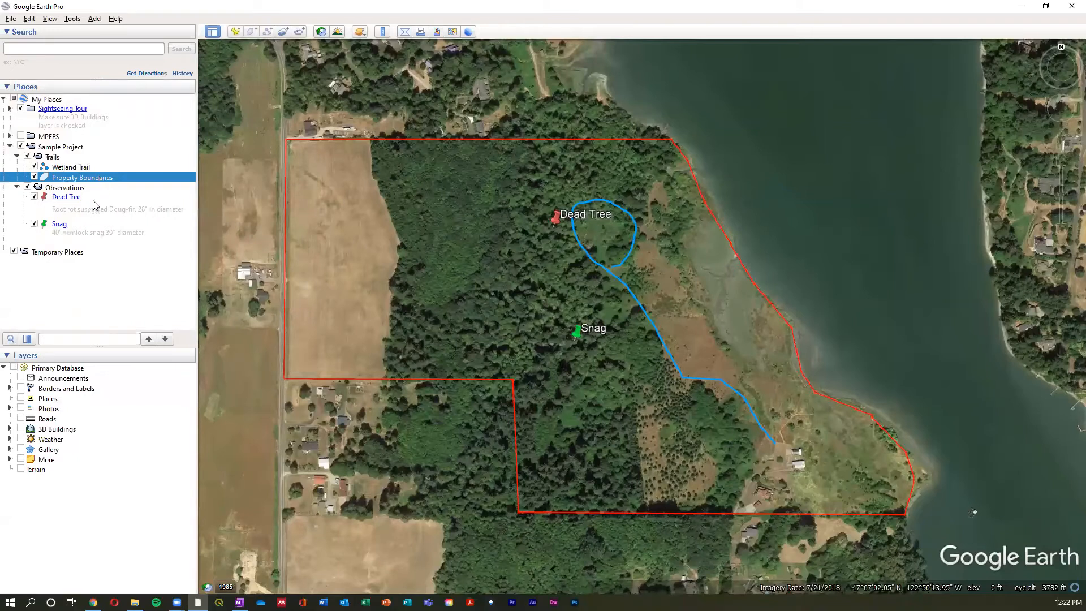
- Edit the Property Boundaries polygon by moving its two inner southwest corners east, keeping their edges aligned, and save it
{"action": "right_click", "coordinate": [99, 179]}
{"action": "left_click", "coordinate": [148, 295]}
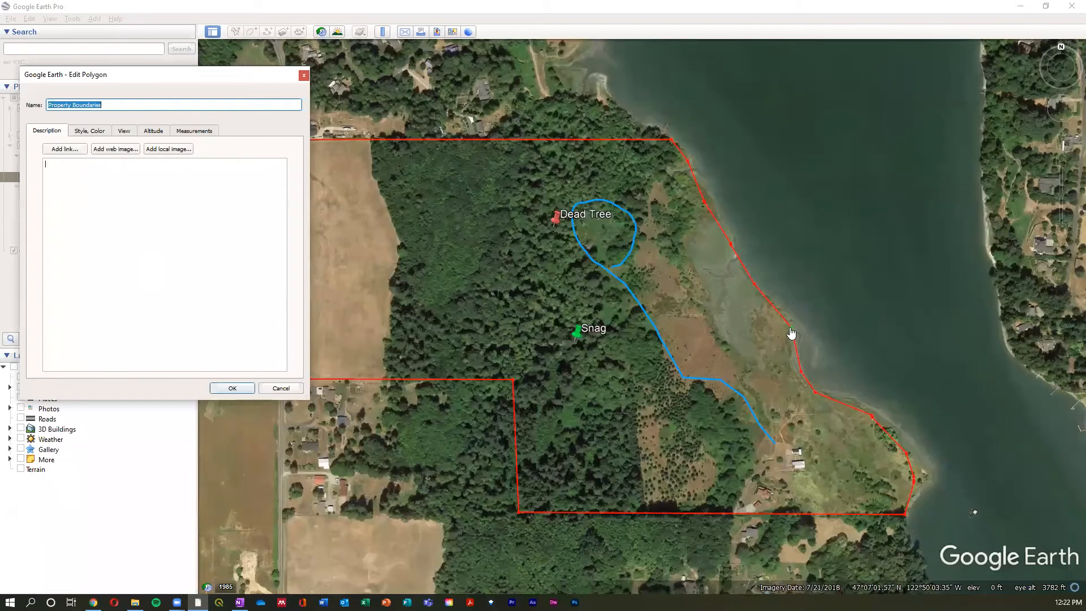
{"action": "left_click_drag", "start_coordinate": [515, 387], "coordinate": [574, 386]}
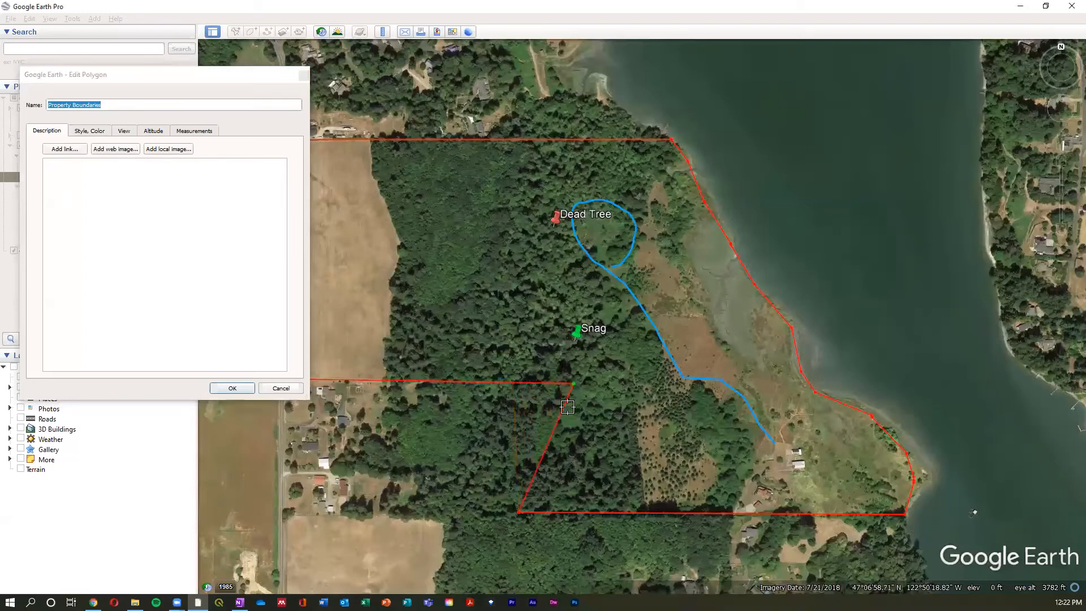
{"action": "left_click_drag", "start_coordinate": [519, 514], "coordinate": [577, 514]}
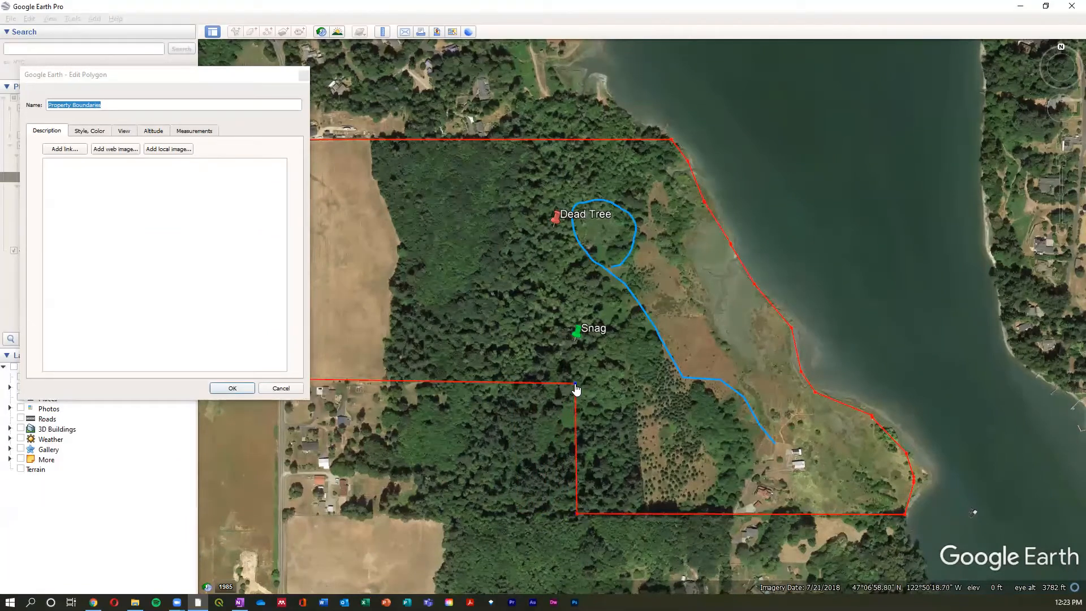
{"action": "mouse_move", "coordinate": [576, 390]}
{"action": "left_mouse_down"}
{"action": "mouse_move", "coordinate": [473, 470]}
{"action": "mouse_move", "coordinate": [559, 386]}
{"action": "mouse_move", "coordinate": [576, 385]}
{"action": "left_mouse_up"}
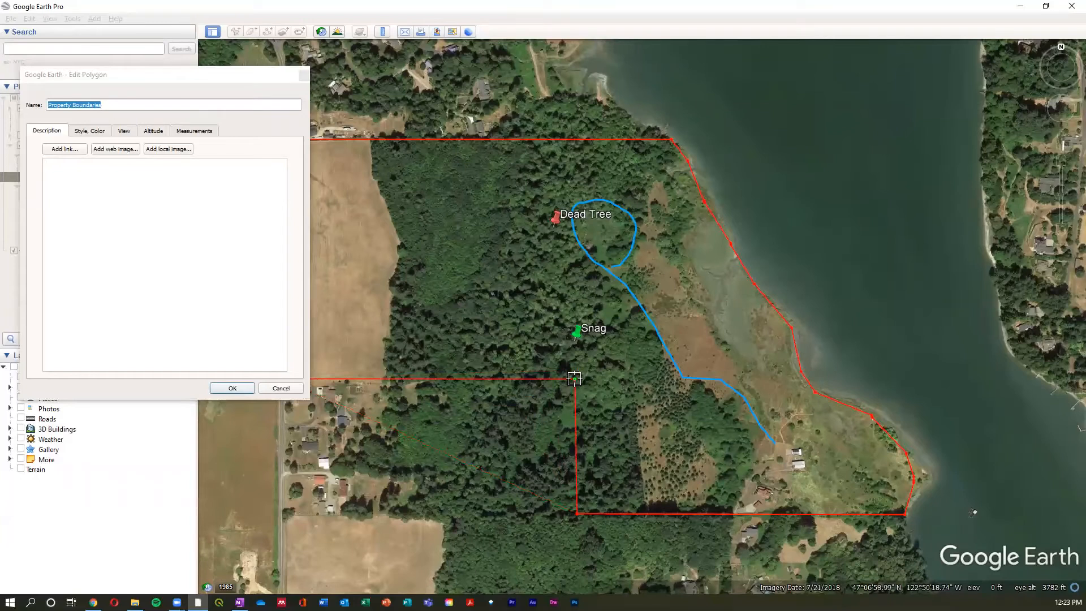
{"action": "left_click", "coordinate": [208, 318]}
{"action": "left_click", "coordinate": [231, 388]}
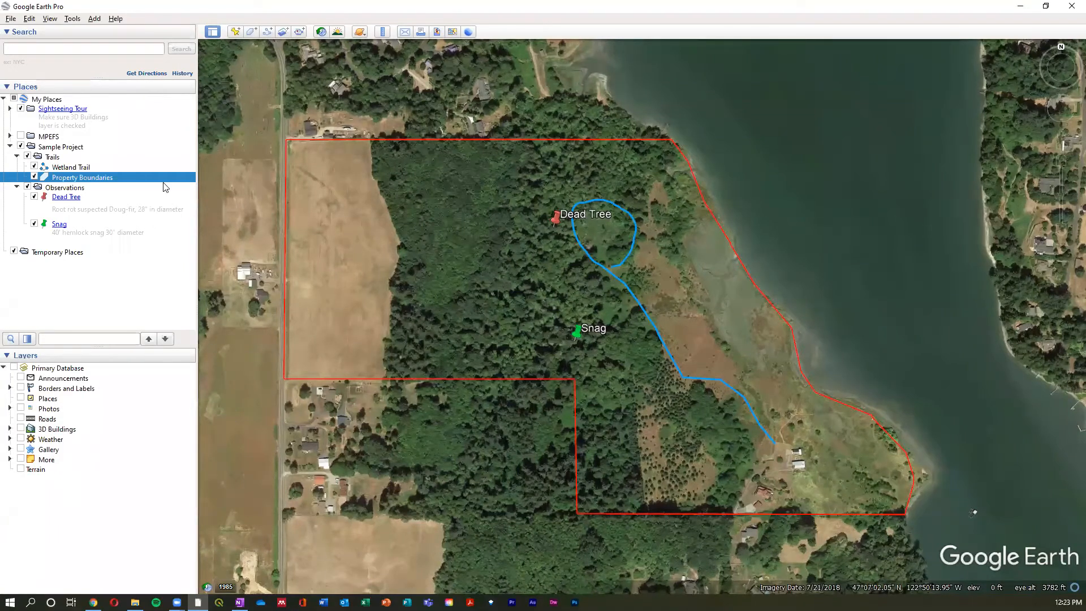
- Start a new polygon and trace the southern edge of the northwestern forest stand eastward from the field's edge
{"action": "left_click", "coordinate": [252, 33]}
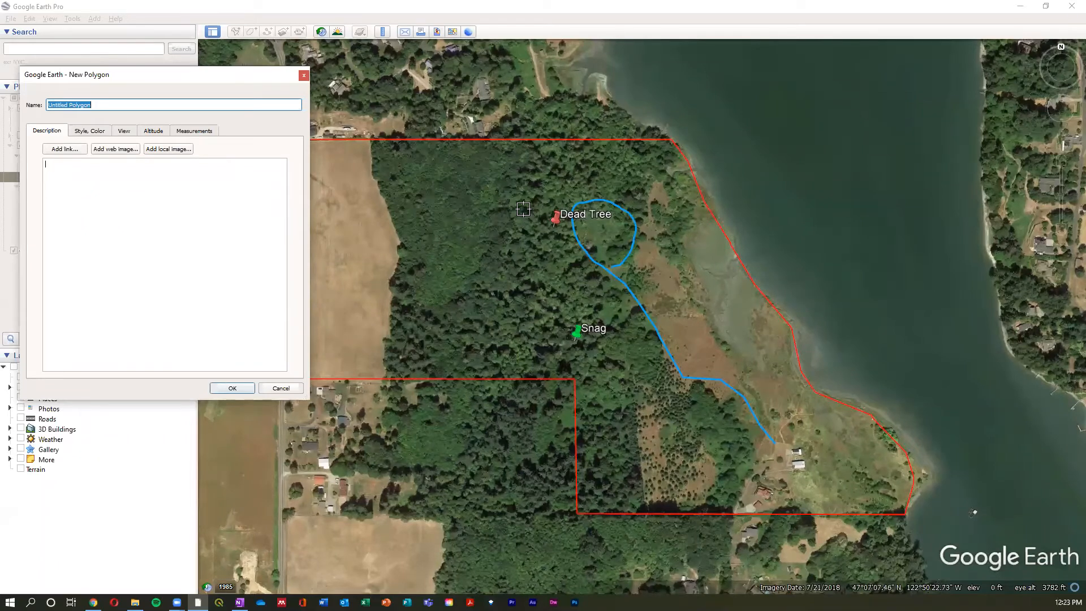
{"action": "scroll", "coordinate": [385, 197], "scroll_direction": "up", "scroll_amount": 3}
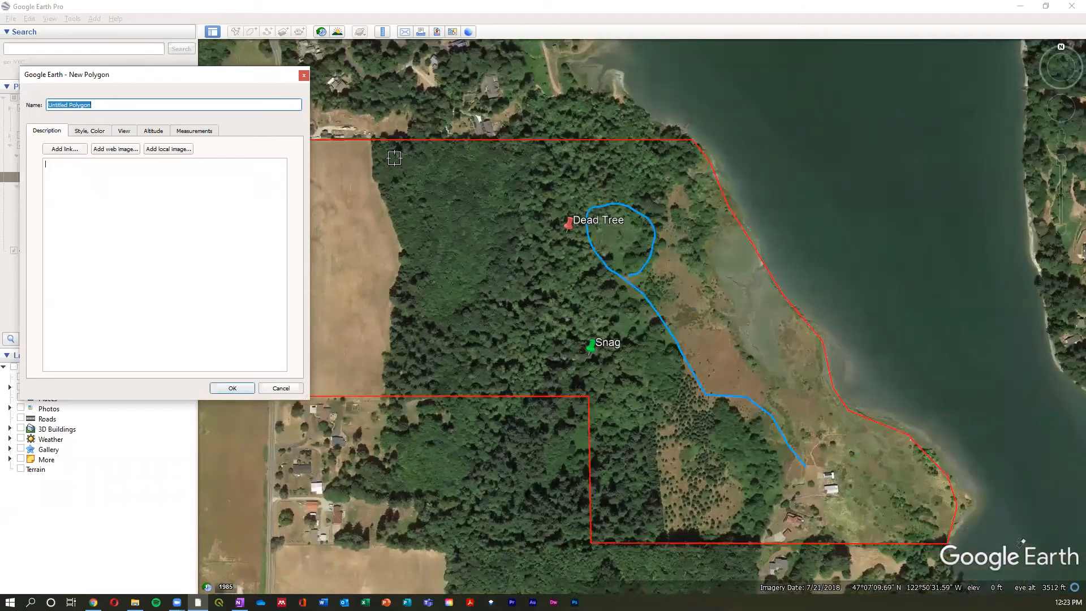
{"action": "scroll", "coordinate": [362, 148], "scroll_direction": "up", "scroll_amount": 2}
{"action": "scroll", "coordinate": [363, 150], "scroll_direction": "up", "scroll_amount": 2}
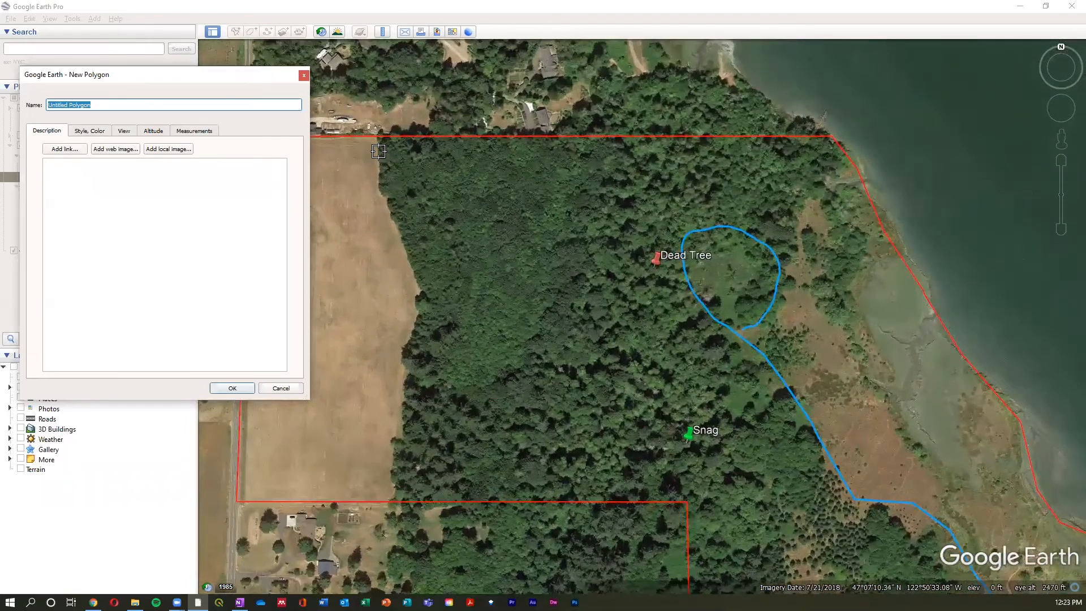
{"action": "scroll", "coordinate": [373, 155], "scroll_direction": "up", "scroll_amount": 2}
{"action": "right_click", "coordinate": [443, 411]}
{"action": "left_click", "coordinate": [653, 317]}
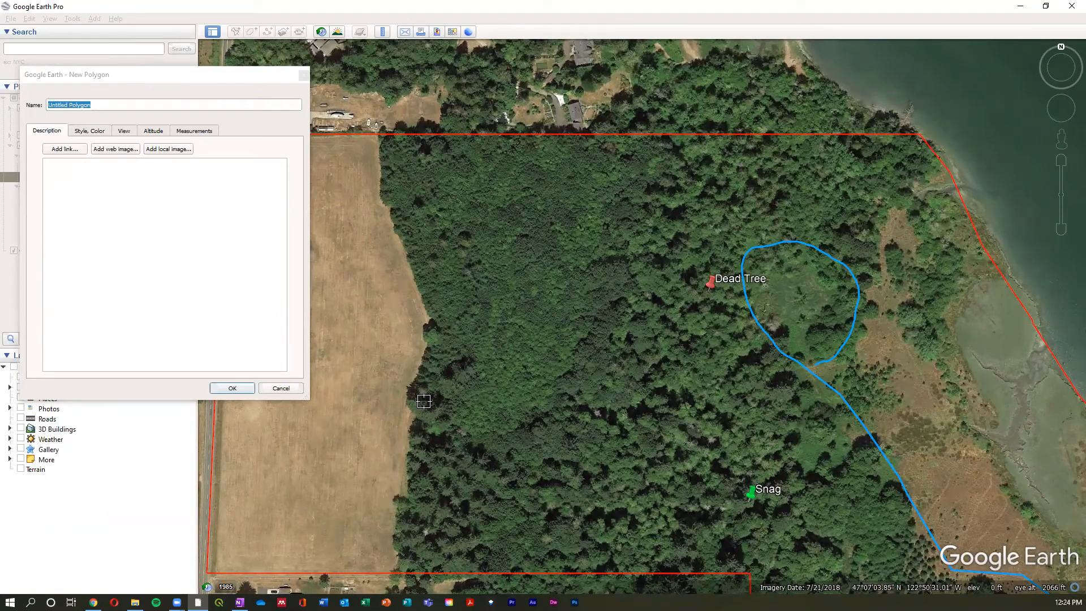
{"action": "left_click", "coordinate": [413, 427]}
{"action": "left_click", "coordinate": [438, 433]}
{"action": "left_click", "coordinate": [493, 434]}
{"action": "left_click", "coordinate": [525, 424]}
- Trace the stand's curved eastern edge northward up to the property's northern boundary
{"action": "left_click", "coordinate": [541, 408]}
{"action": "left_click", "coordinate": [561, 385]}
{"action": "left_click", "coordinate": [570, 369]}
{"action": "left_click", "coordinate": [582, 347]}
{"action": "left_click", "coordinate": [592, 327]}
{"action": "left_click", "coordinate": [594, 306]}
{"action": "left_click", "coordinate": [597, 287]}
{"action": "left_click", "coordinate": [601, 269]}
{"action": "left_click", "coordinate": [603, 267]}
{"action": "left_click", "coordinate": [612, 257]}
{"action": "left_click", "coordinate": [617, 246]}
{"action": "left_click", "coordinate": [618, 229]}
{"action": "left_click", "coordinate": [618, 208]}
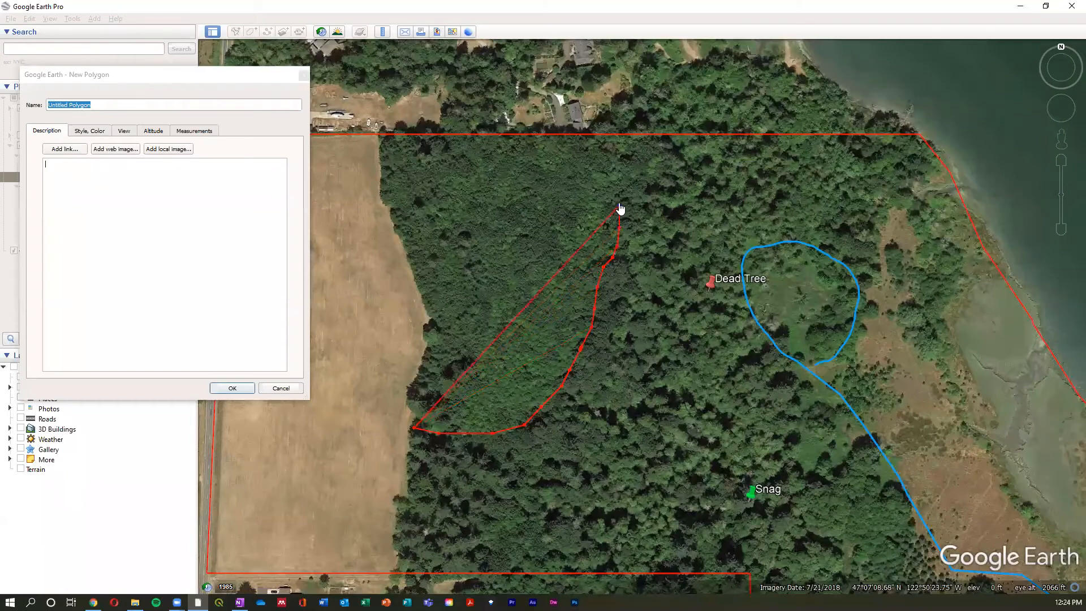
{"action": "left_click", "coordinate": [626, 190]}
{"action": "left_click", "coordinate": [635, 179]}
{"action": "left_click", "coordinate": [641, 169]}
{"action": "left_click", "coordinate": [647, 156]}
{"action": "left_click", "coordinate": [650, 145]}
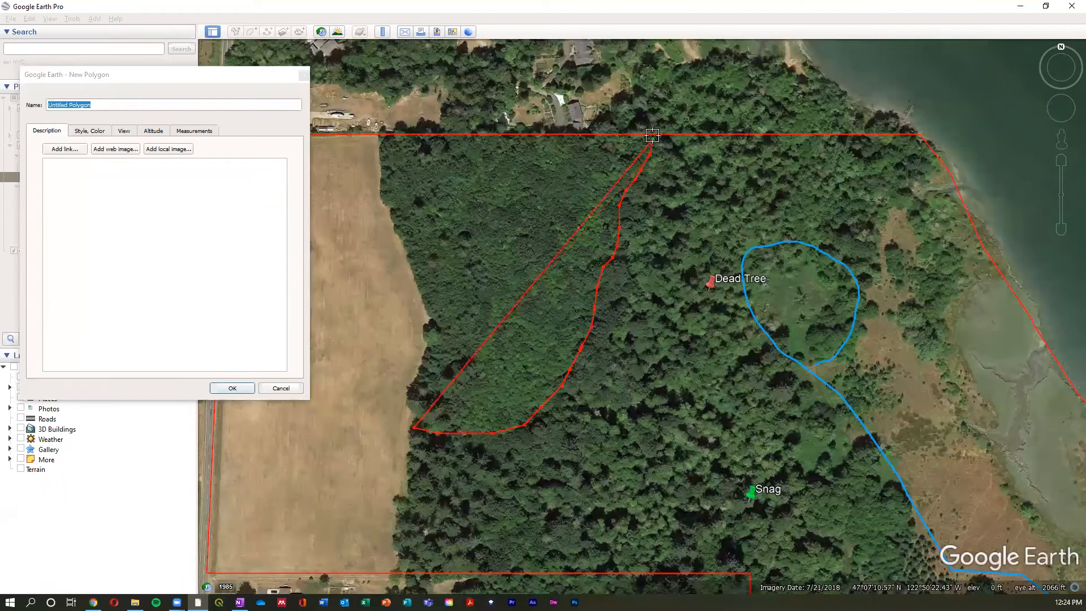
- Complete the stand outline west along the property's northern boundary and south along the field's eastern edge
{"action": "left_click", "coordinate": [378, 135]}
{"action": "left_click", "coordinate": [382, 197]}
{"action": "left_click", "coordinate": [434, 322]}
{"action": "left_click", "coordinate": [414, 411]}
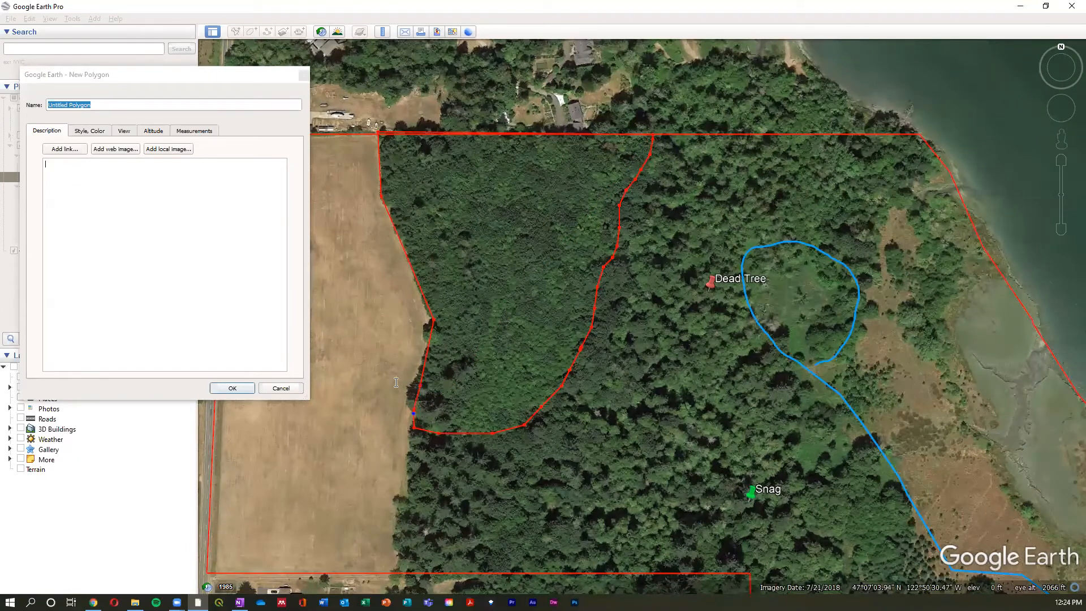
- Name the new polygon Stand A and set its line color to white
{"action": "left_click_drag", "start_coordinate": [115, 105], "coordinate": [24, 109]}
{"action": "type", "text": "Stand A"}
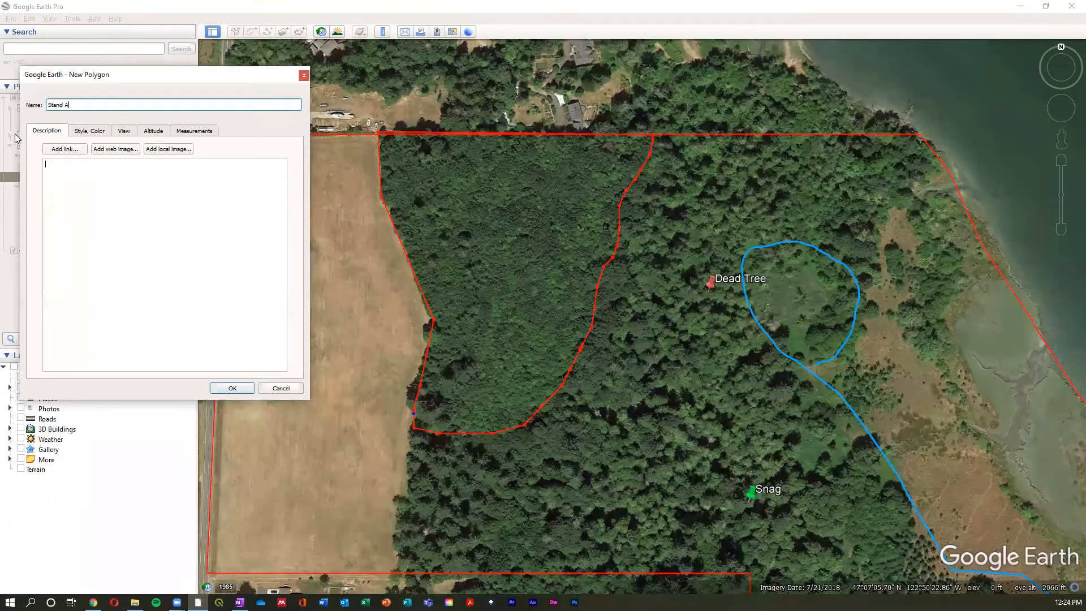
{"action": "left_click", "coordinate": [97, 131]}
{"action": "left_click", "coordinate": [76, 169]}
{"action": "left_click", "coordinate": [142, 211]}
{"action": "left_click", "coordinate": [234, 351]}
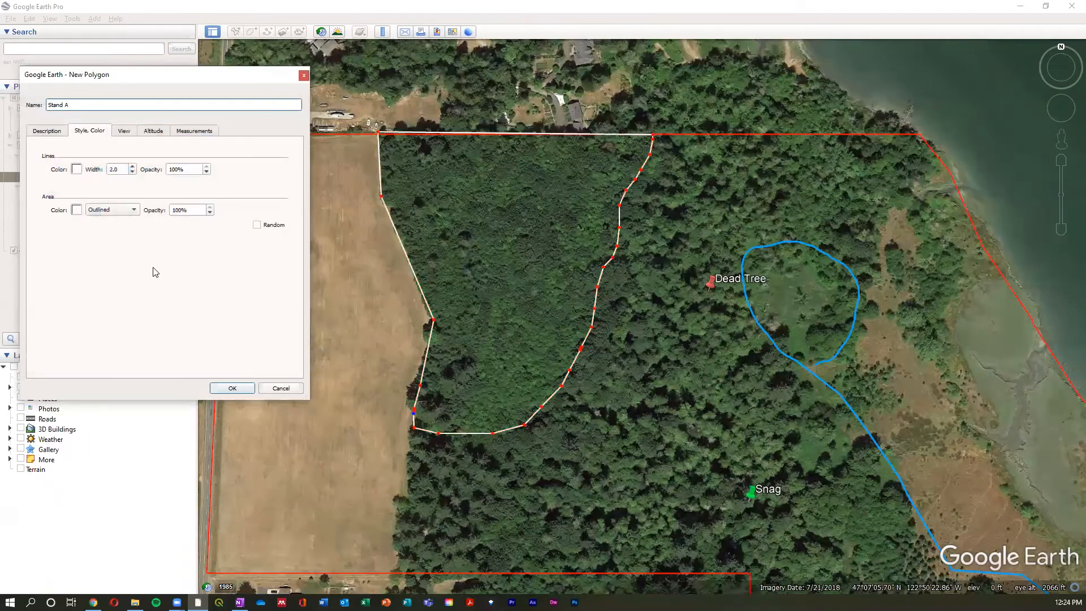
- Align Stand A's northwest corner with the property's northern boundary line and save the polygon
{"action": "left_click", "coordinate": [380, 134]}
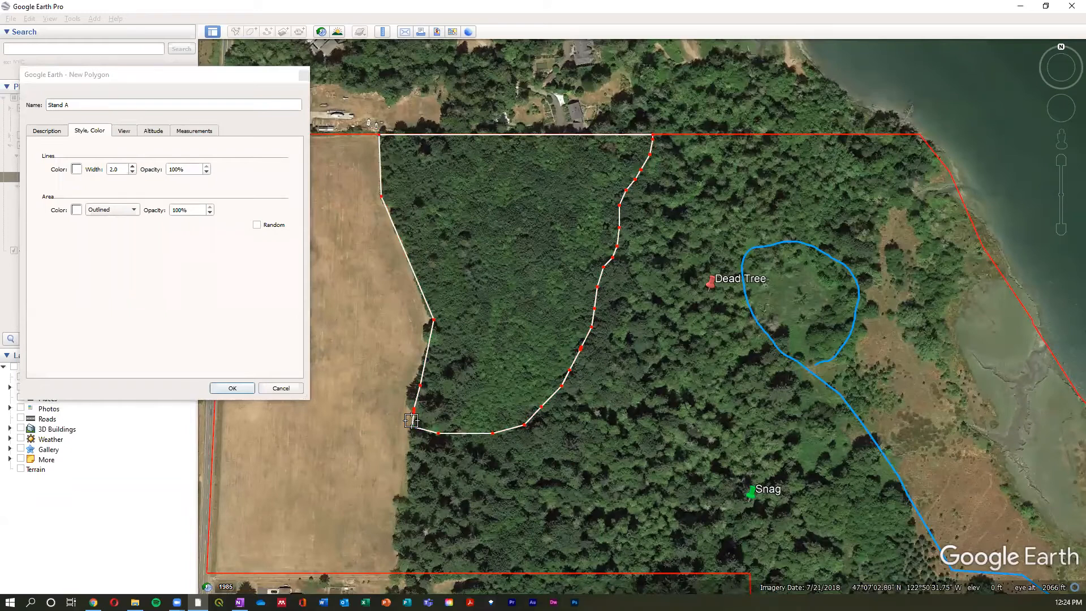
{"action": "left_click", "coordinate": [232, 388]}
- Turn on historical imagery over the property, go back to 12/1985, and advance through 6/1990 to 9/2002
{"action": "scroll", "coordinate": [669, 327], "scroll_direction": "down", "scroll_amount": 1}
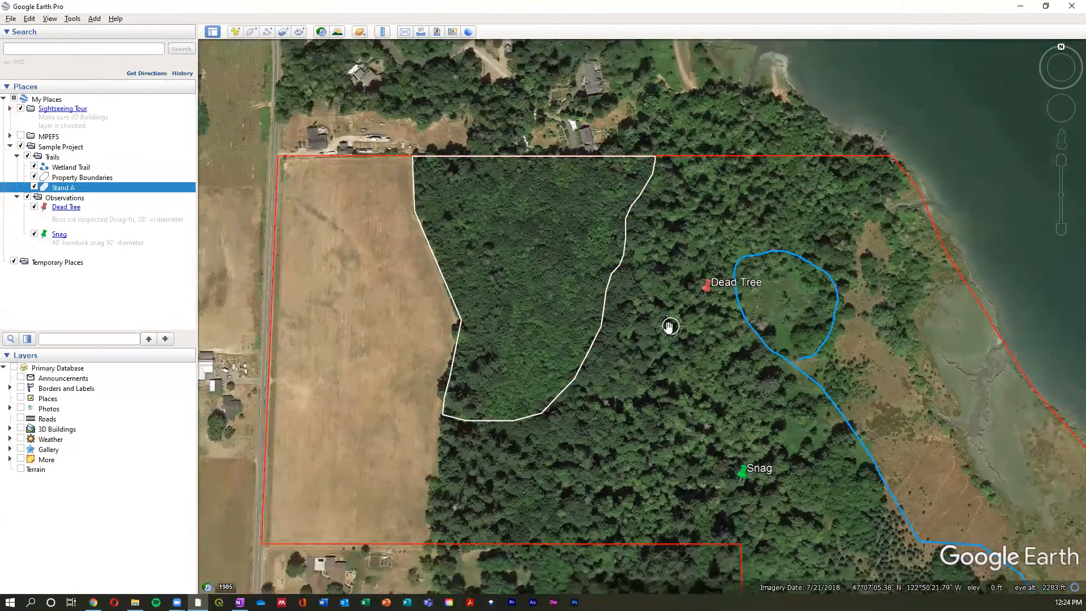
{"action": "scroll", "coordinate": [669, 326], "scroll_direction": "down", "scroll_amount": 1}
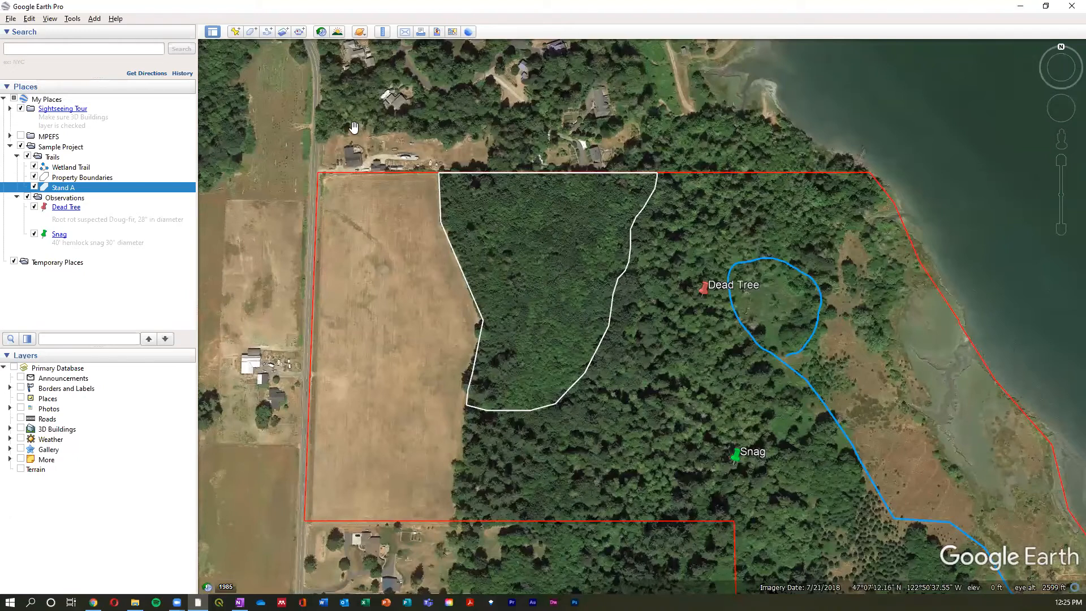
{"action": "left_click", "coordinate": [321, 32]}
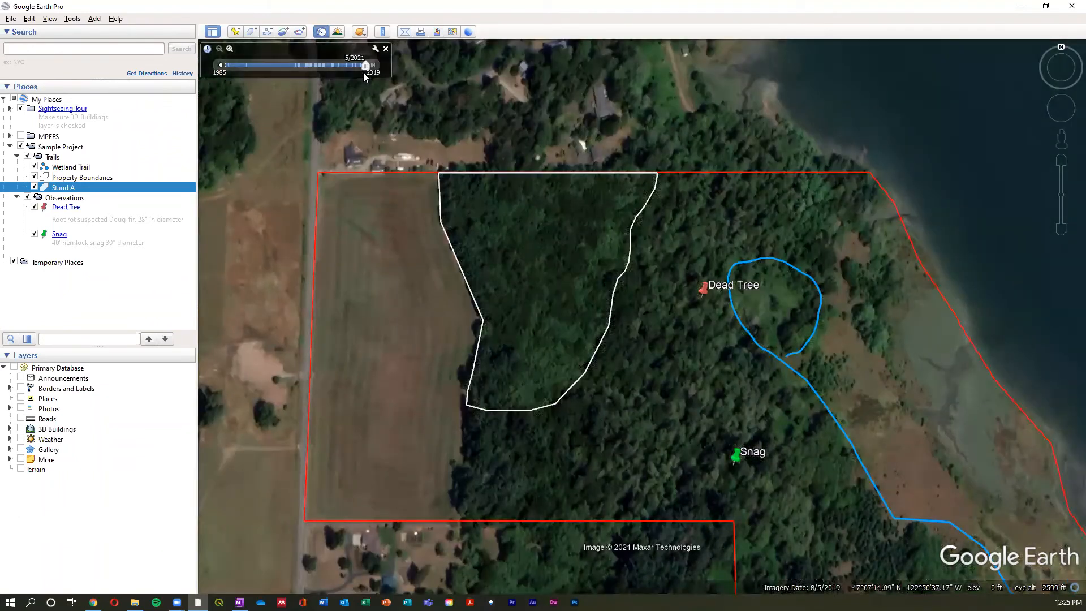
{"action": "left_click_drag", "start_coordinate": [366, 67], "coordinate": [231, 69]}
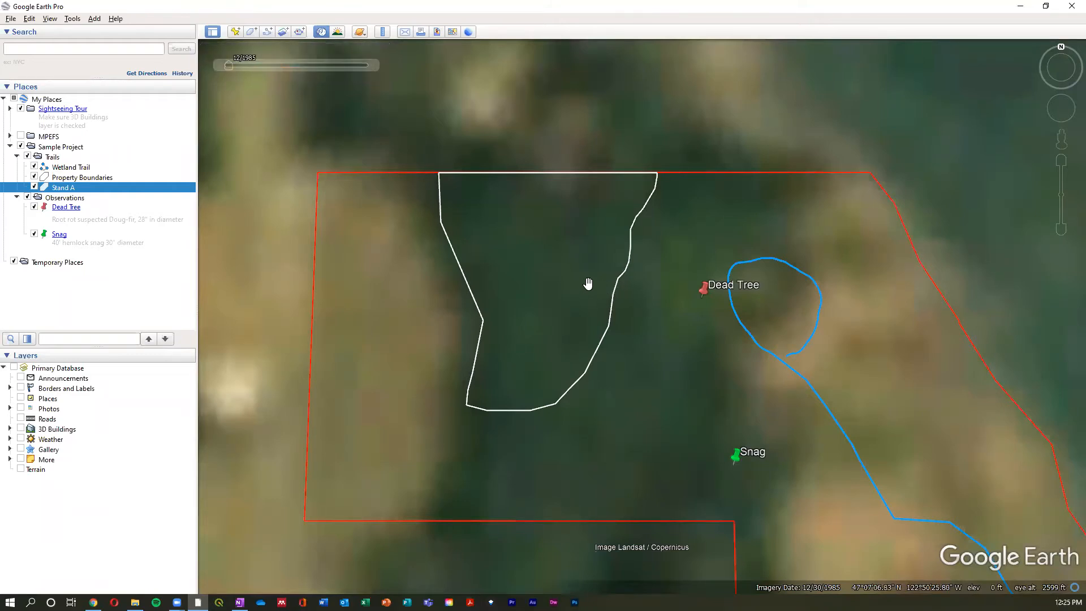
{"action": "mouse_move", "coordinate": [373, 67]}
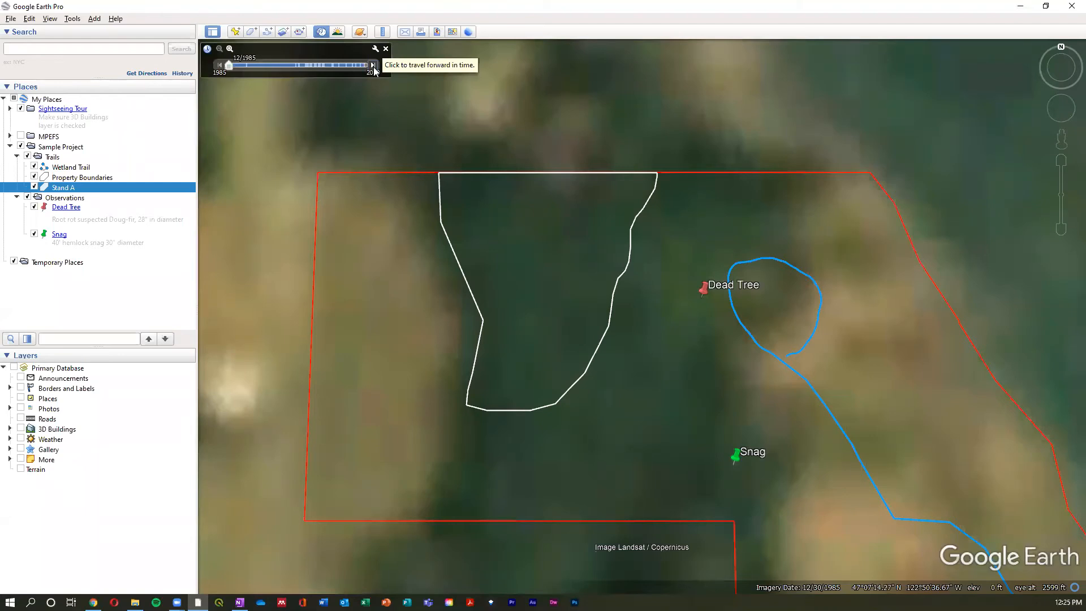
{"action": "left_click", "coordinate": [373, 65]}
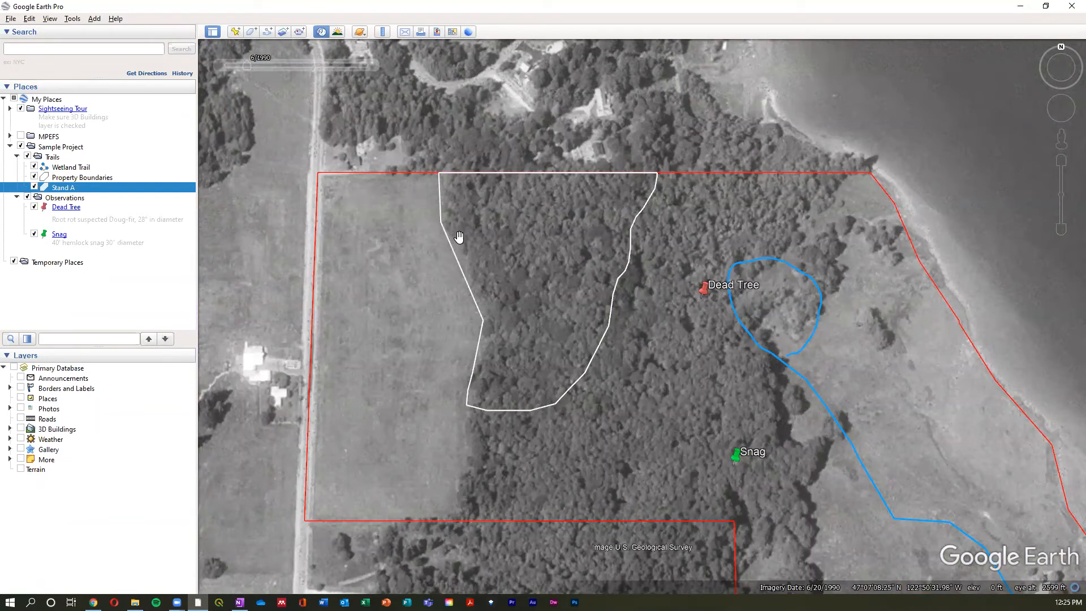
{"action": "left_click", "coordinate": [372, 66]}
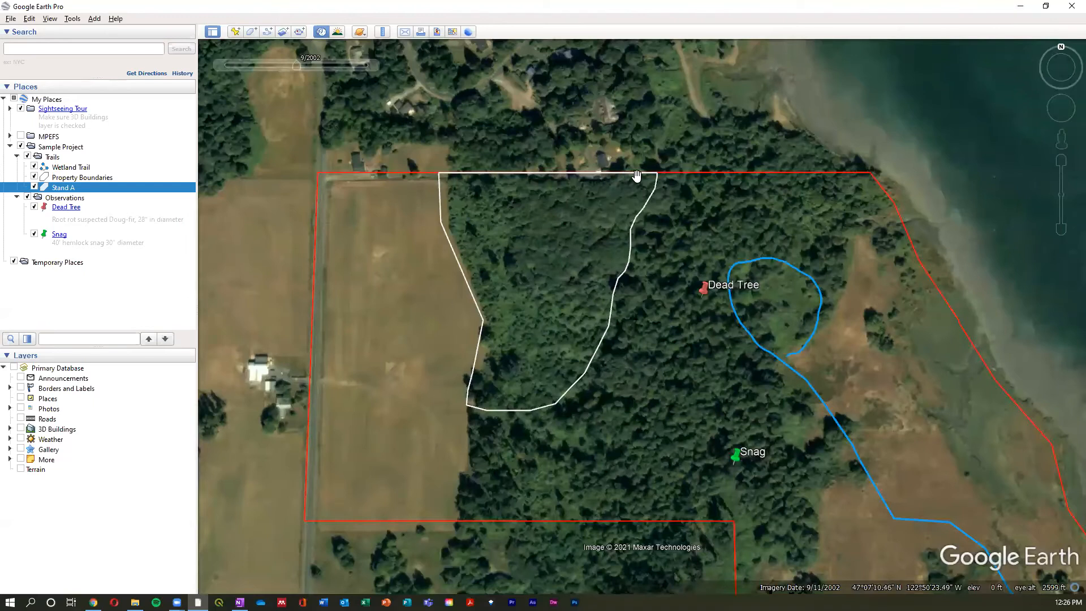
- Hide the Stand A outline to examine the 9/2002 tree cover beneath it, and show it again
{"action": "left_click", "coordinate": [34, 187]}
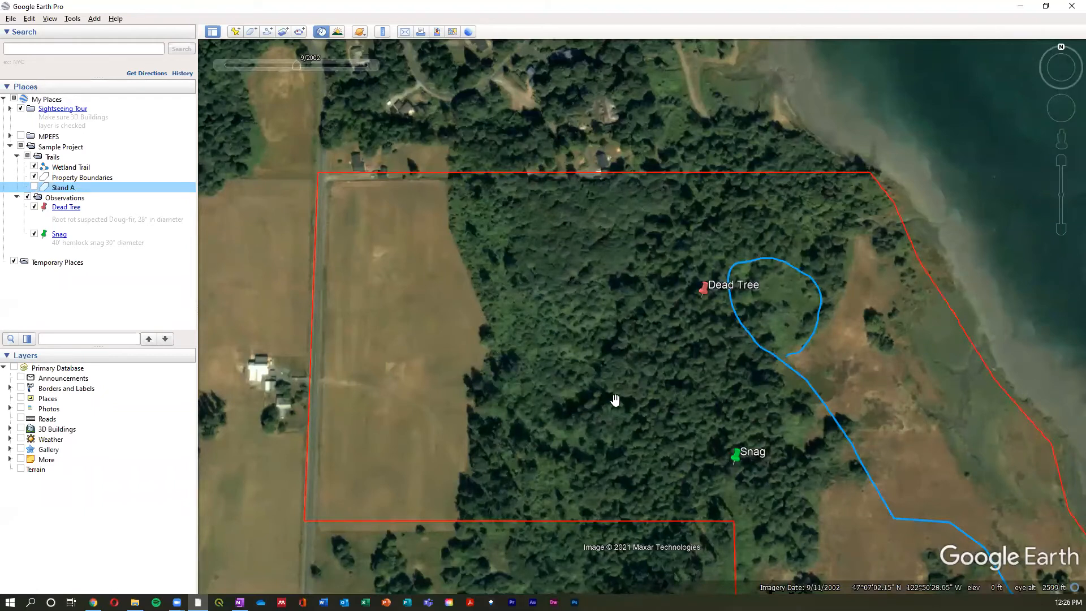
{"action": "mouse_move", "coordinate": [366, 72]}
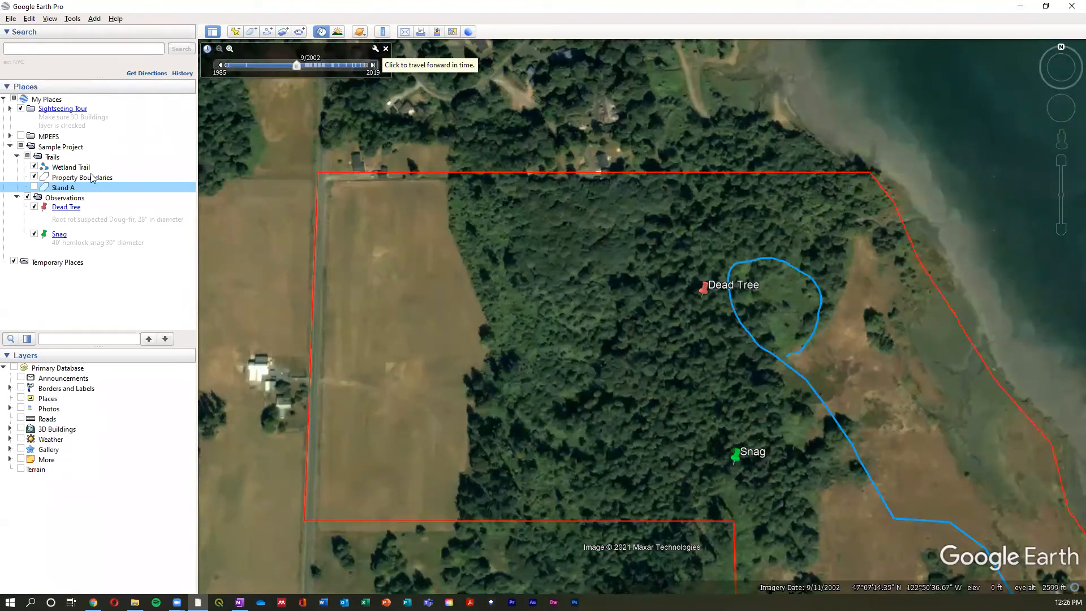
{"action": "left_click", "coordinate": [34, 188]}
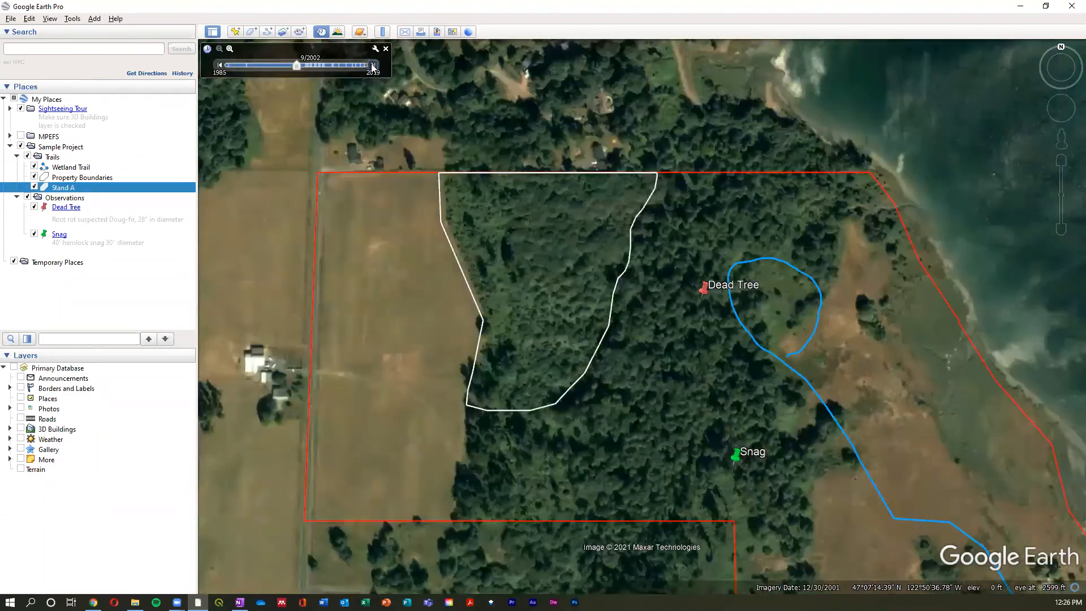
- Compare Stand A's tree cover by stepping the historical imagery between 9/2002 and 5/2003 and on to 6/2003
{"action": "left_click", "coordinate": [373, 66]}
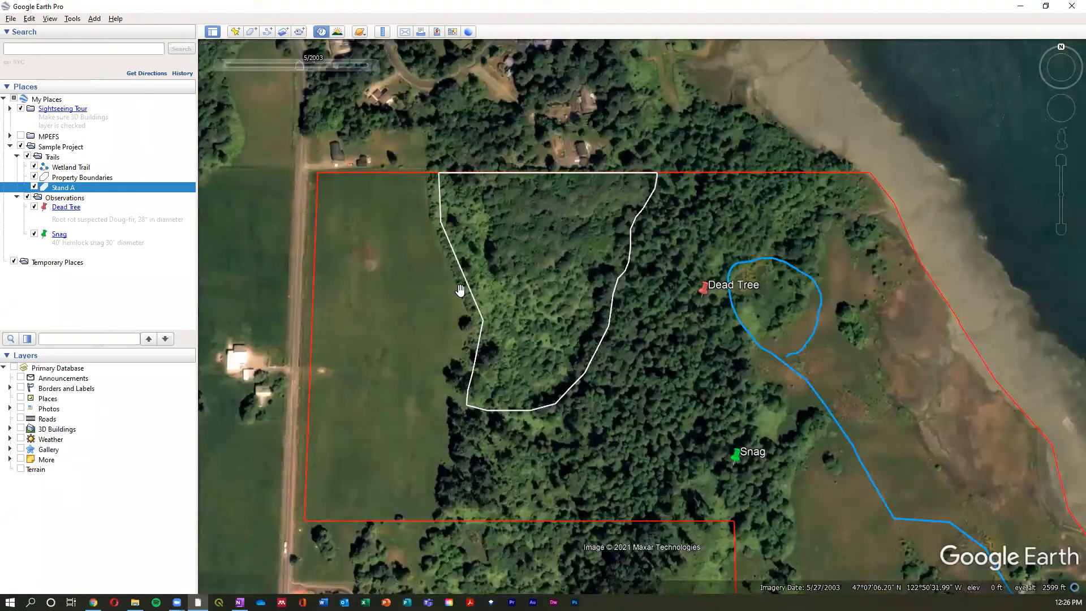
{"action": "mouse_move", "coordinate": [231, 70]}
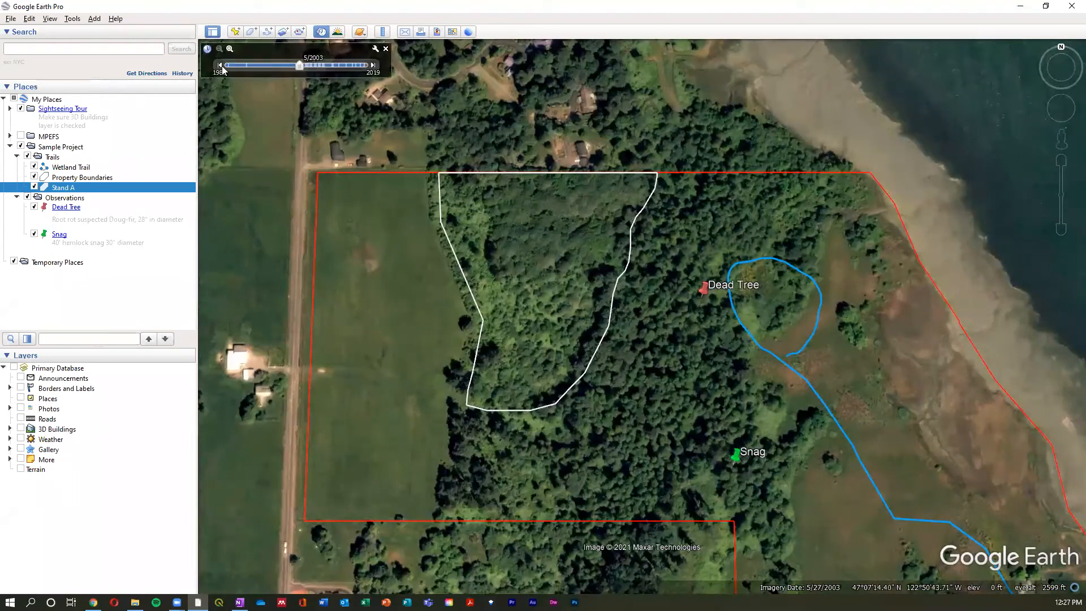
{"action": "left_click", "coordinate": [221, 67]}
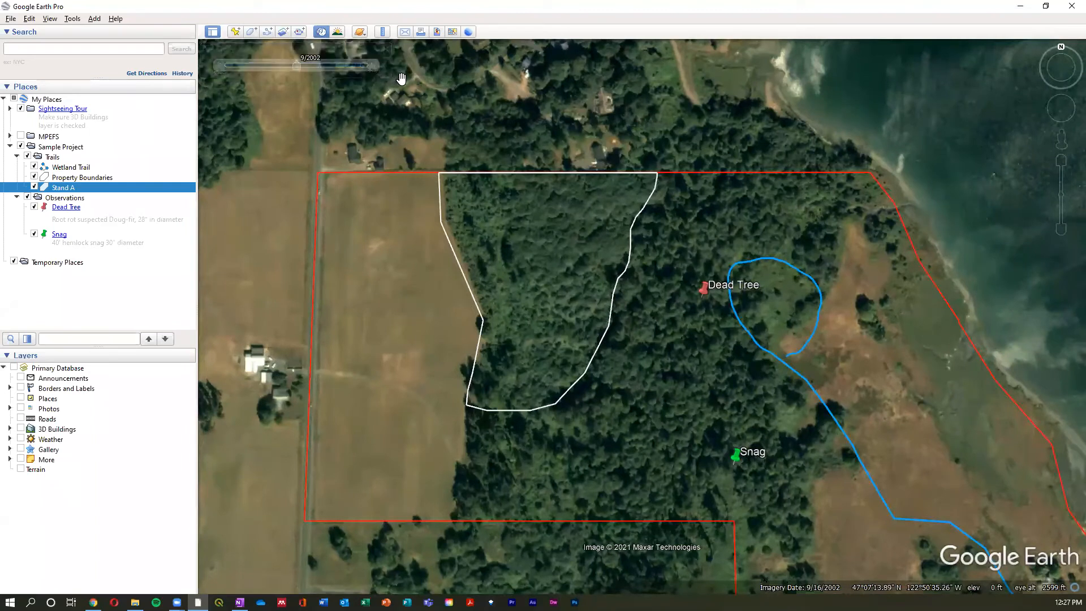
{"action": "left_click", "coordinate": [373, 66]}
{"action": "left_click", "coordinate": [374, 65]}
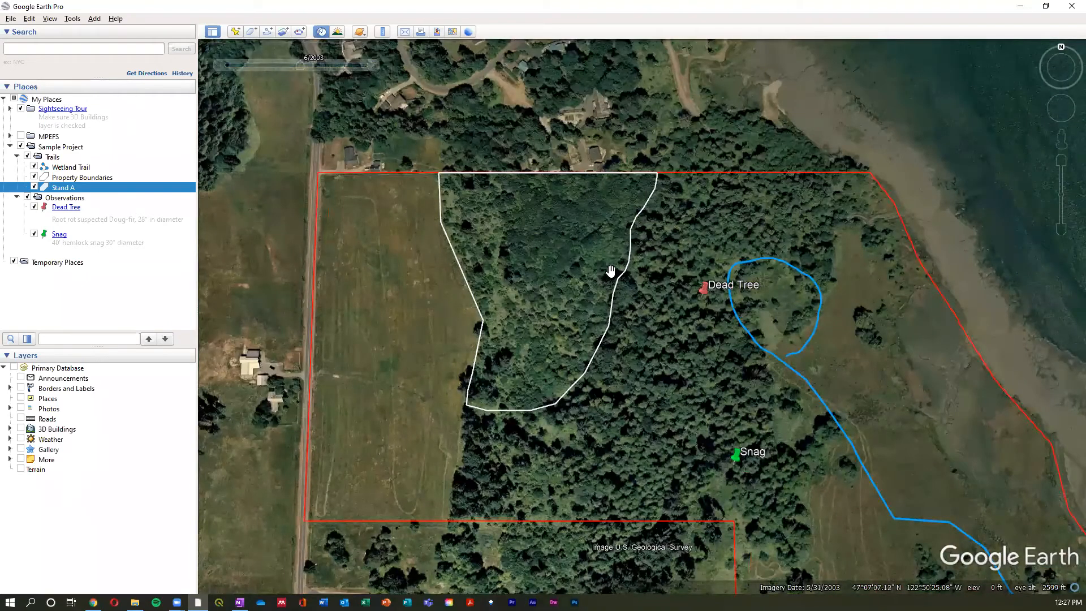
{"action": "mouse_move", "coordinate": [387, 56]}
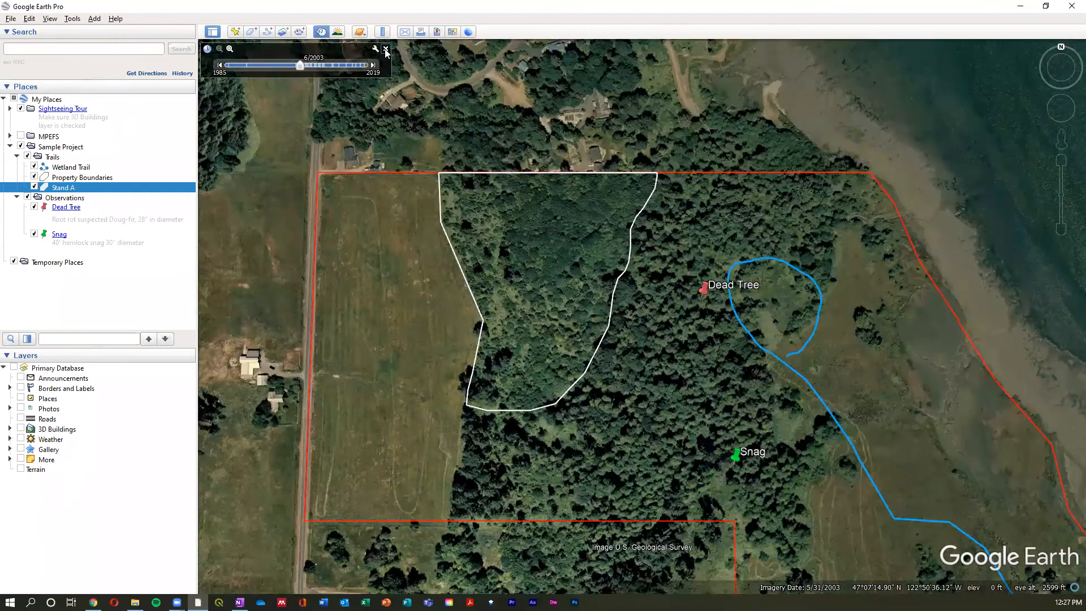
- Turn off historical imagery and return the property to its current imagery
{"action": "left_click", "coordinate": [386, 50]}
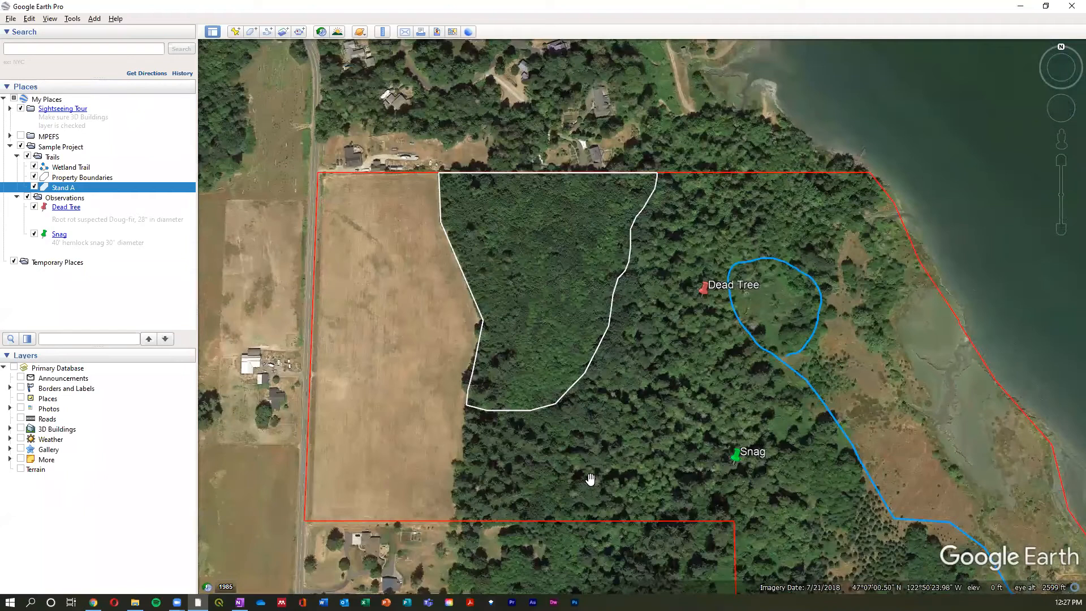
{"action": "left_click_drag", "start_coordinate": [595, 458], "coordinate": [572, 415]}
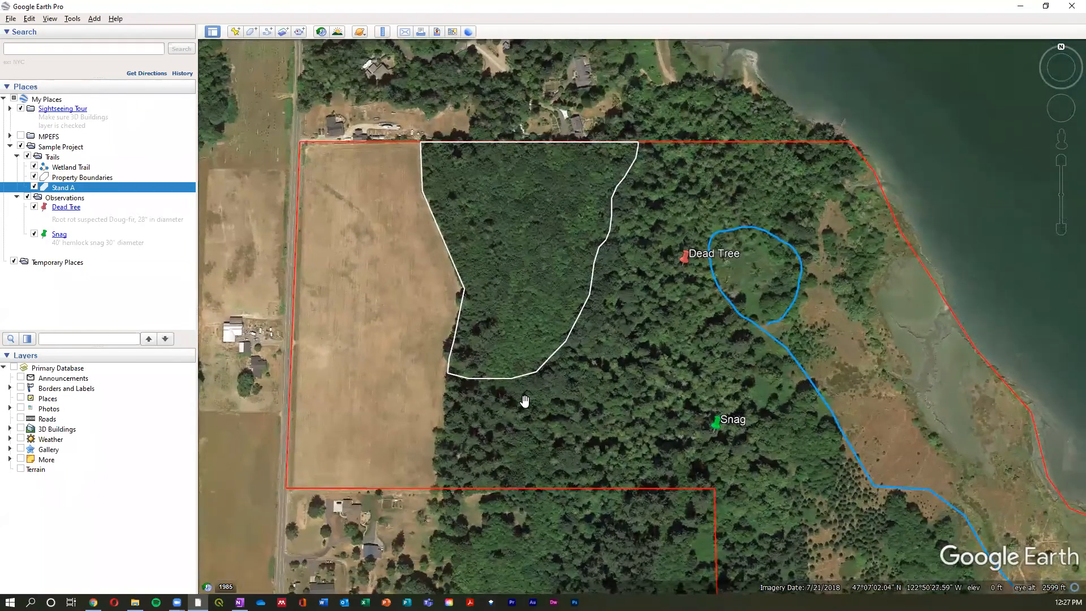
{"action": "scroll", "coordinate": [519, 398], "scroll_direction": "down", "scroll_amount": 1}
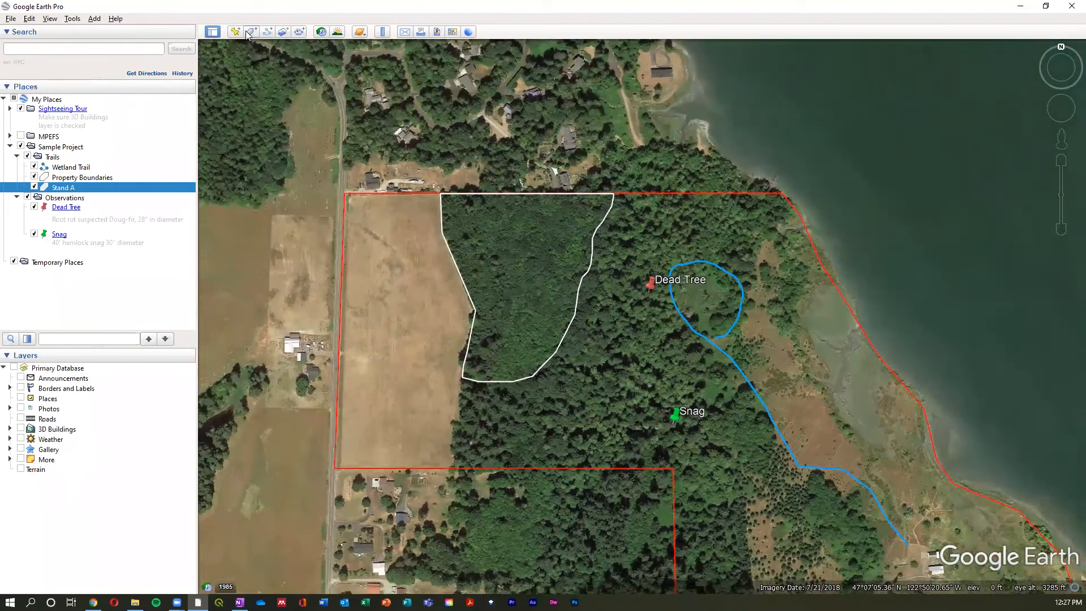
- Start a new polygon named Stand B
{"action": "left_click", "coordinate": [236, 32]}
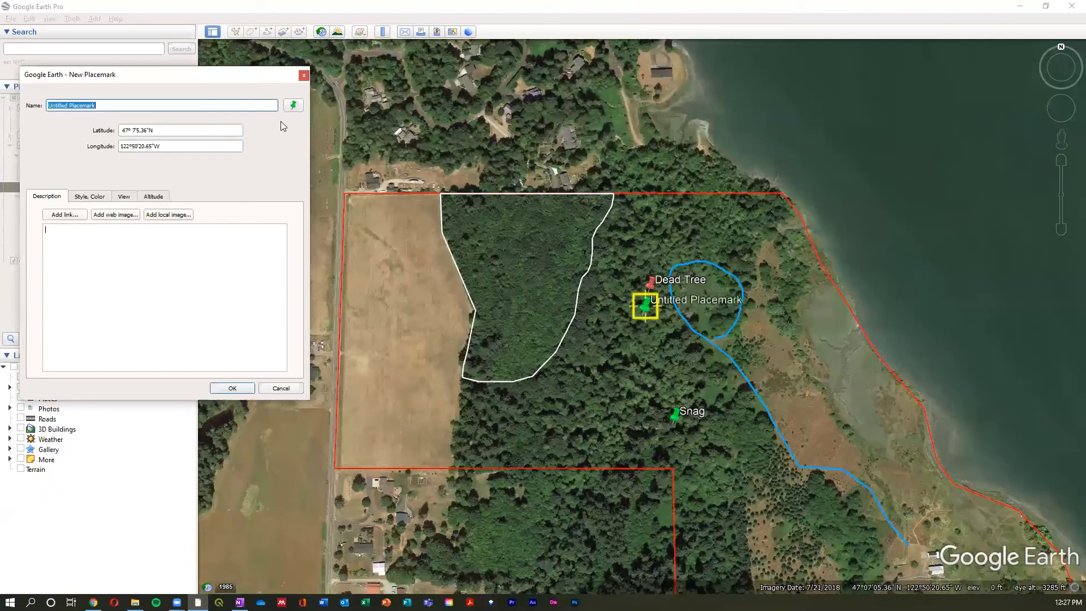
{"action": "left_click", "coordinate": [304, 75]}
{"action": "left_click", "coordinate": [252, 32]}
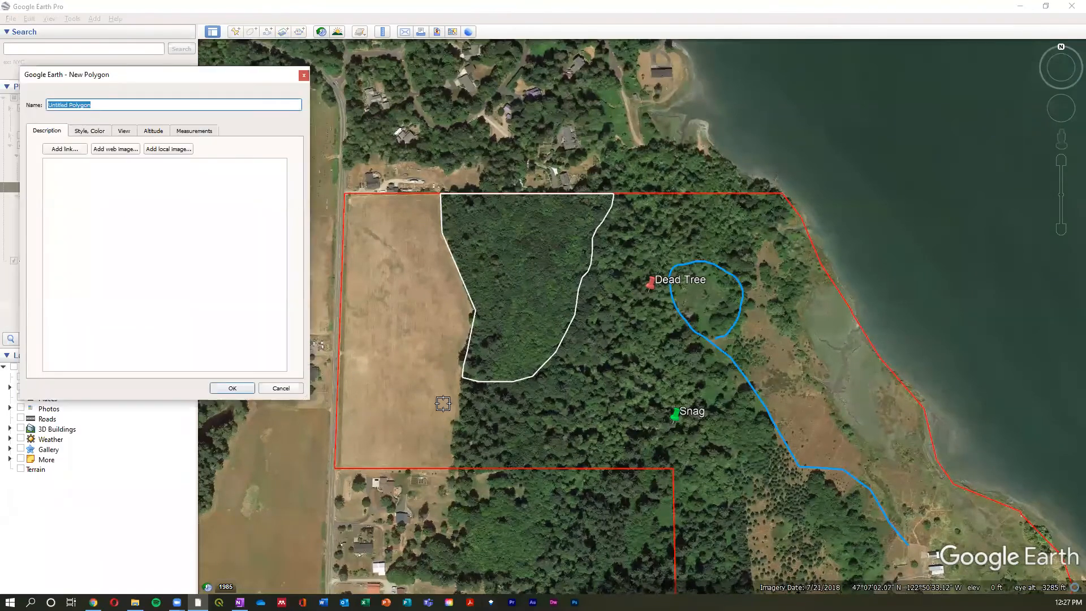
{"action": "type", "text": "Stand B"}
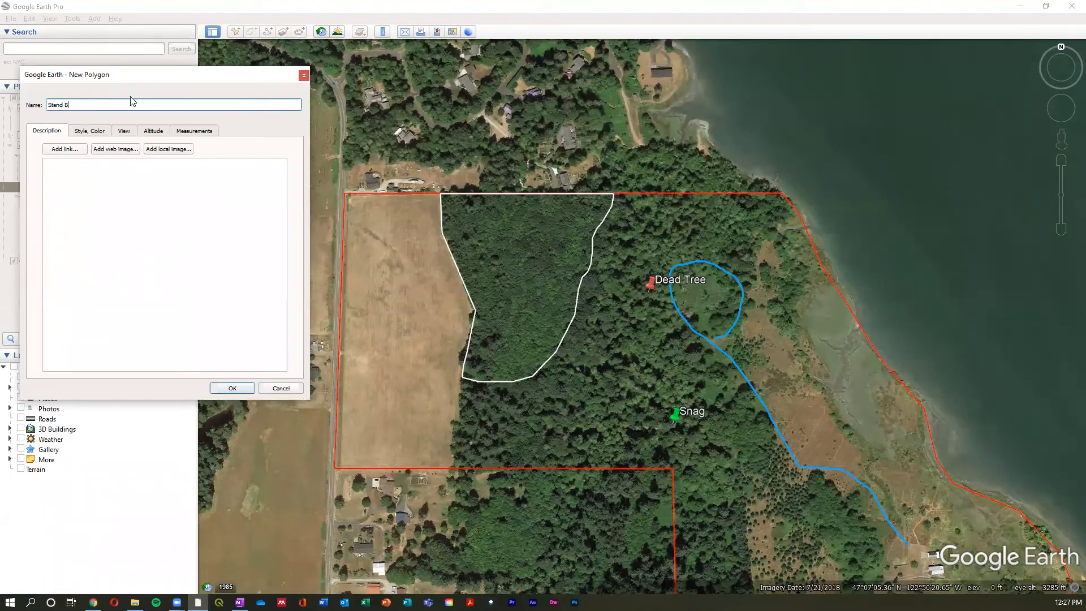
- Trace Stand B from Stand A's southwest corner along the southern property lines, up the eastern tree edge, and back along the northern line and Stand A
{"action": "left_click", "coordinate": [460, 384]}
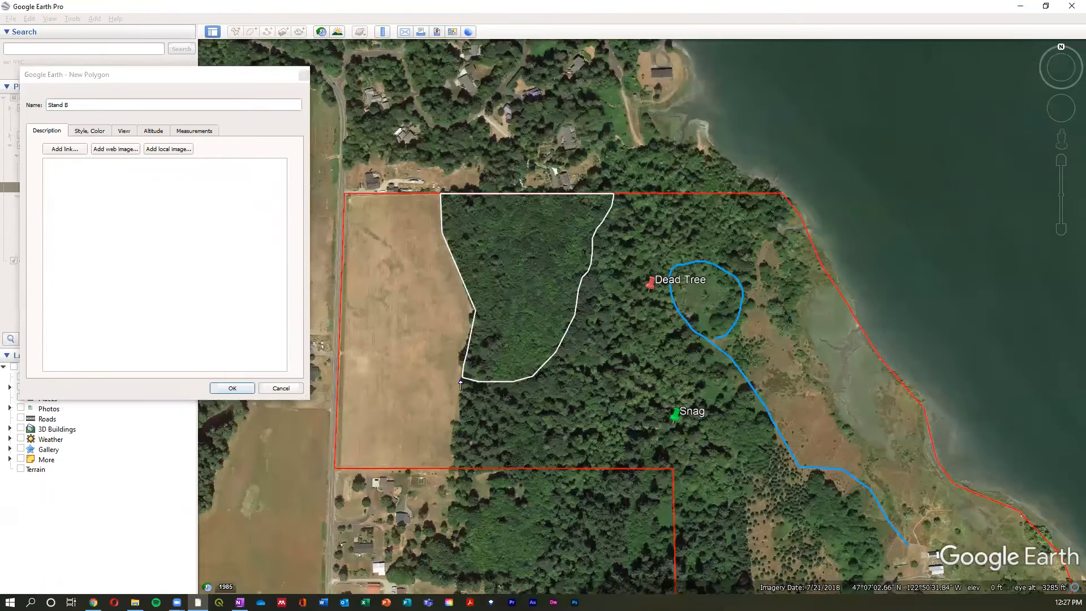
{"action": "left_click", "coordinate": [456, 467]}
{"action": "left_click", "coordinate": [671, 468]}
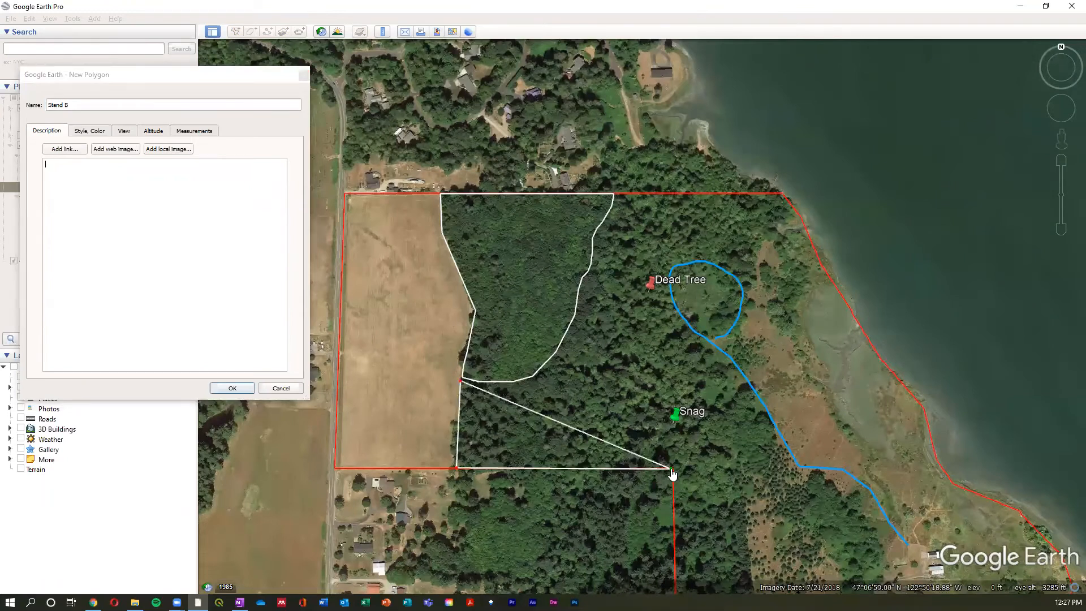
{"action": "key", "text": "Down"}
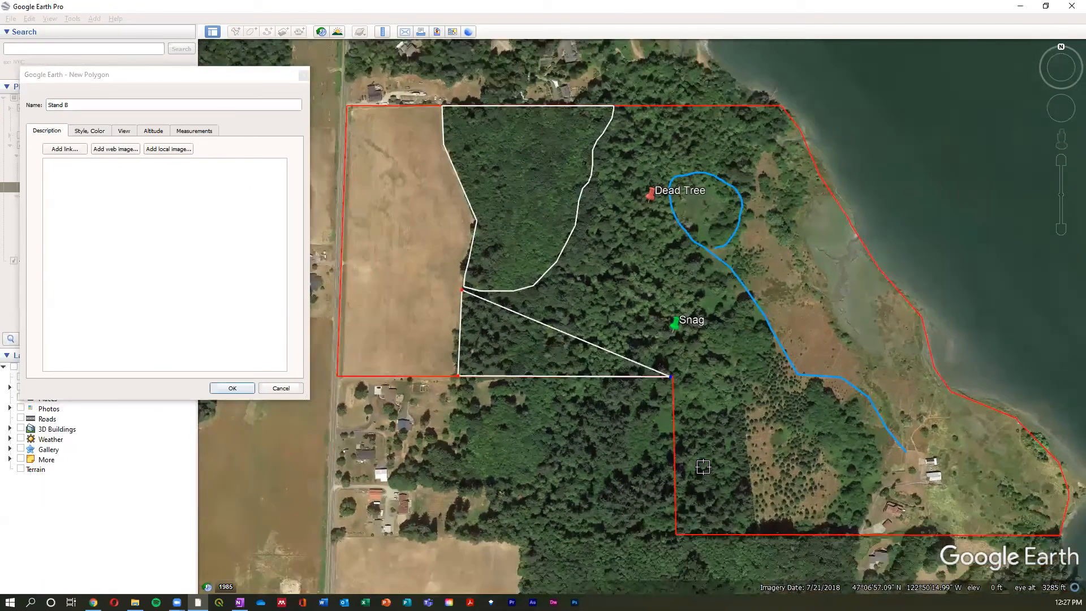
{"action": "left_click", "coordinate": [675, 485]}
{"action": "mouse_move", "coordinate": [854, 482]}
{"action": "left_mouse_down"}
{"action": "mouse_move", "coordinate": [869, 469]}
{"action": "mouse_move", "coordinate": [817, 334]}
{"action": "mouse_move", "coordinate": [760, 265]}
{"action": "mouse_move", "coordinate": [727, 183]}
{"action": "mouse_move", "coordinate": [748, 116]}
{"action": "mouse_move", "coordinate": [796, 84]}
{"action": "left_mouse_up"}
{"action": "left_click", "coordinate": [779, 60]}
{"action": "left_click", "coordinate": [617, 60]}
{"action": "mouse_move", "coordinate": [613, 60]}
{"action": "left_mouse_down"}
{"action": "mouse_move", "coordinate": [539, 240]}
{"action": "mouse_move", "coordinate": [479, 244]}
{"action": "left_mouse_up"}
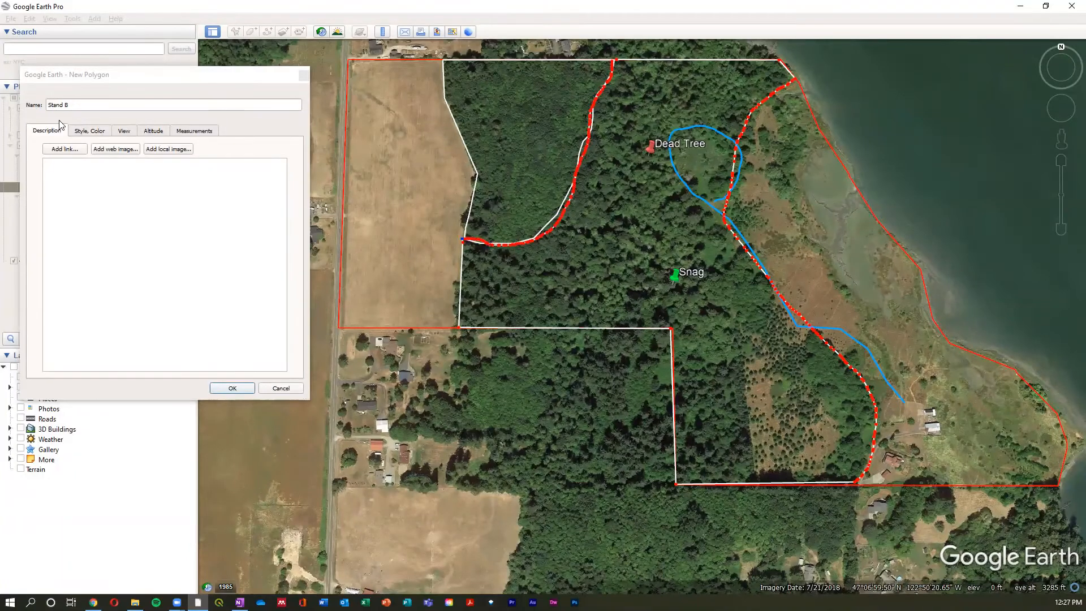
- Set Stand B's area color to bright green
{"action": "left_click", "coordinate": [83, 133]}
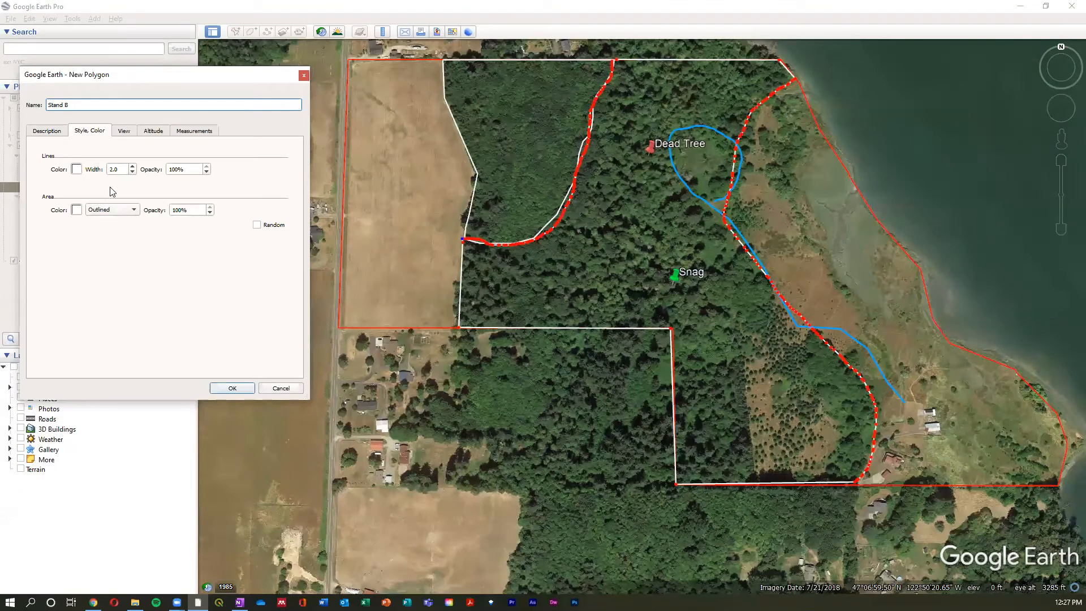
{"action": "left_click", "coordinate": [77, 169]}
{"action": "left_click", "coordinate": [278, 354]}
{"action": "left_click", "coordinate": [76, 210]}
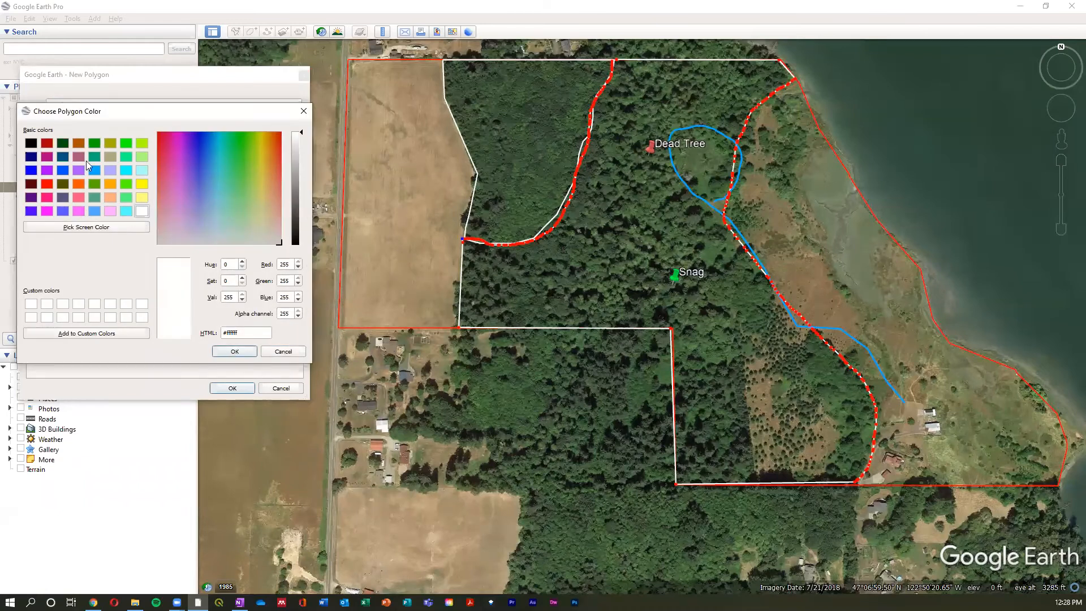
{"action": "left_click", "coordinate": [125, 144]}
{"action": "left_click", "coordinate": [237, 352]}
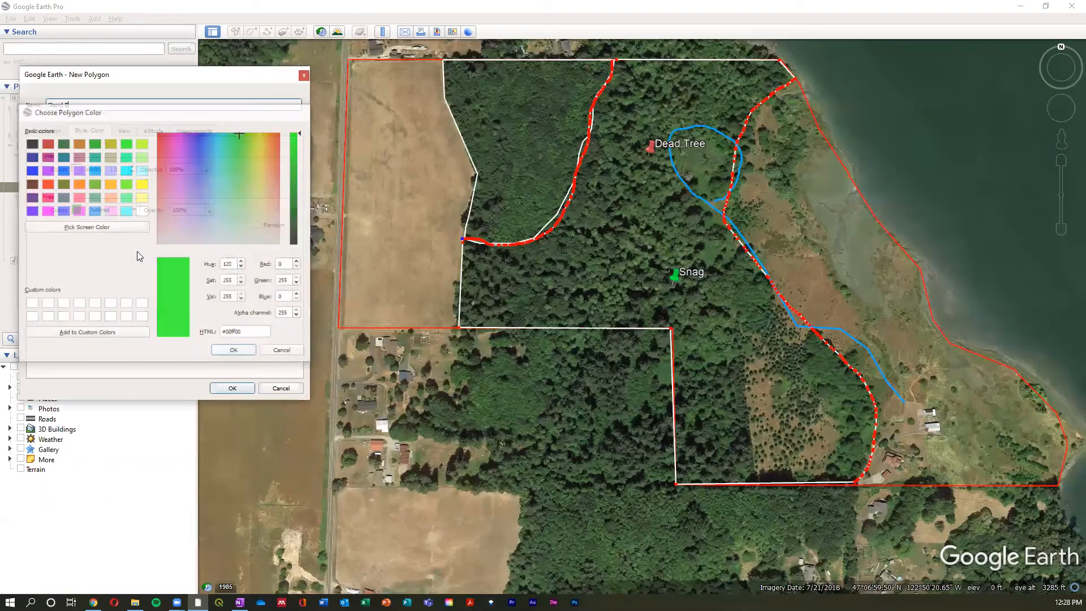
- Set Stand B's area style to Filled+Outlined with 50% opacity and save the polygon
{"action": "left_click", "coordinate": [134, 211]}
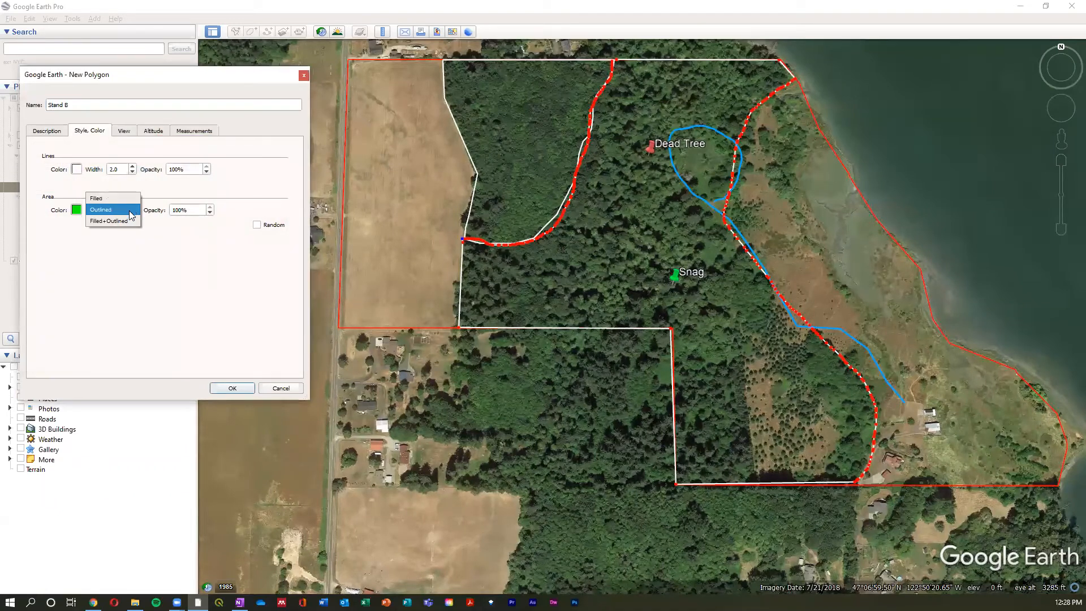
{"action": "left_click", "coordinate": [108, 221]}
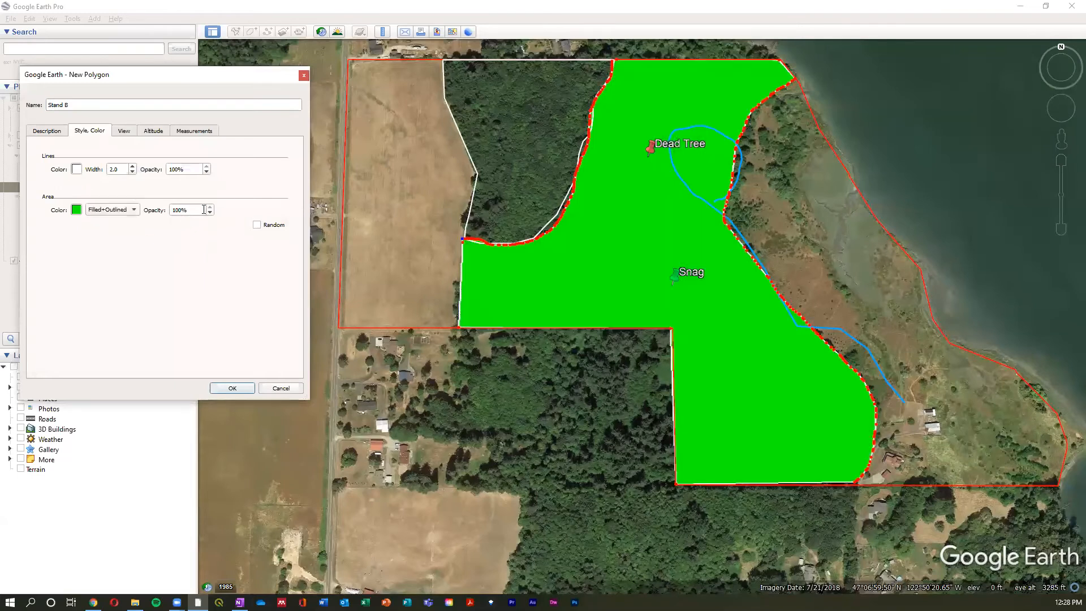
{"action": "left_click", "coordinate": [177, 211]}
{"action": "type", "text": "50"}
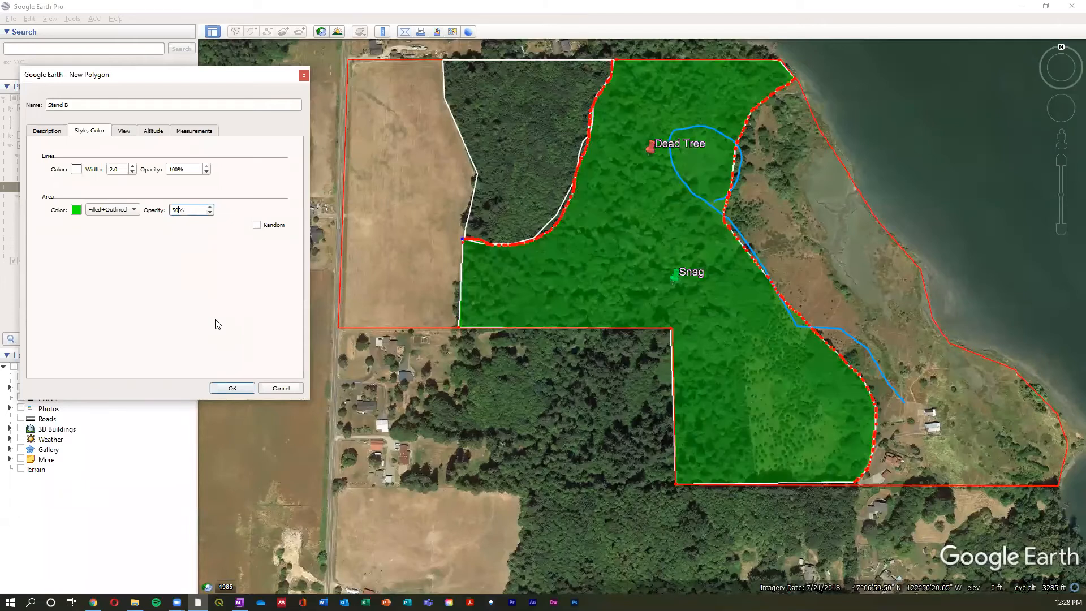
{"action": "left_click", "coordinate": [238, 388]}
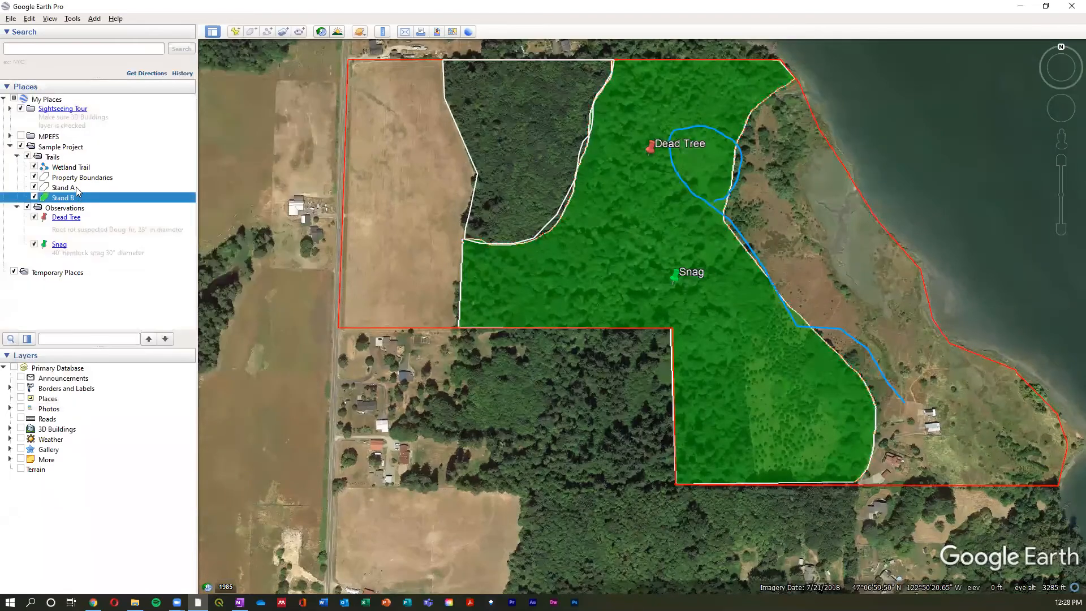
- Edit Stand A's properties to set its area style to Filled+Outlined
{"action": "right_click", "coordinate": [78, 191]}
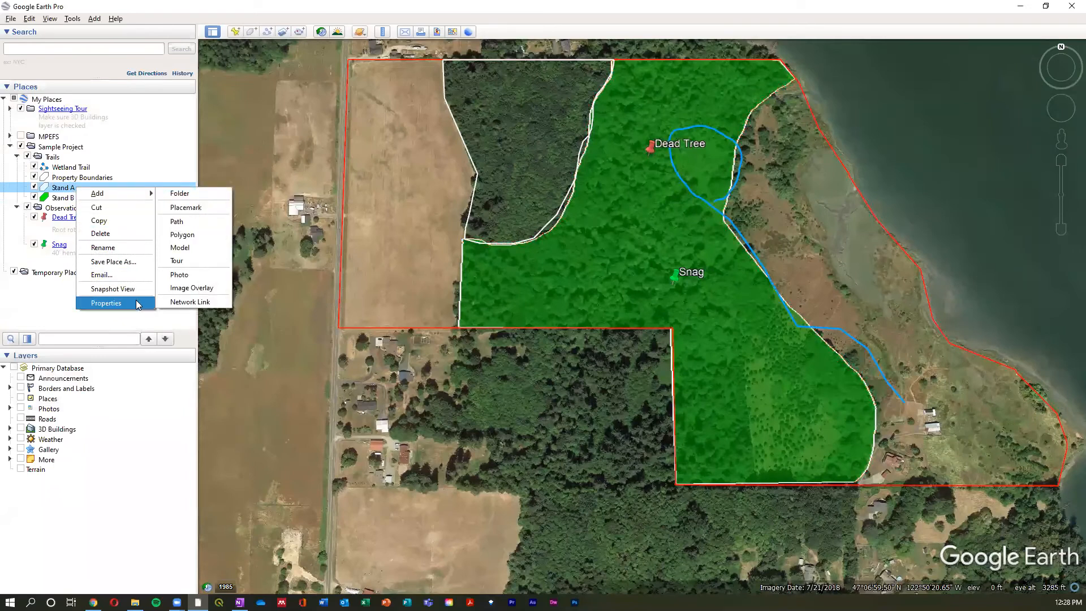
{"action": "left_click", "coordinate": [136, 301]}
{"action": "left_click", "coordinate": [90, 131]}
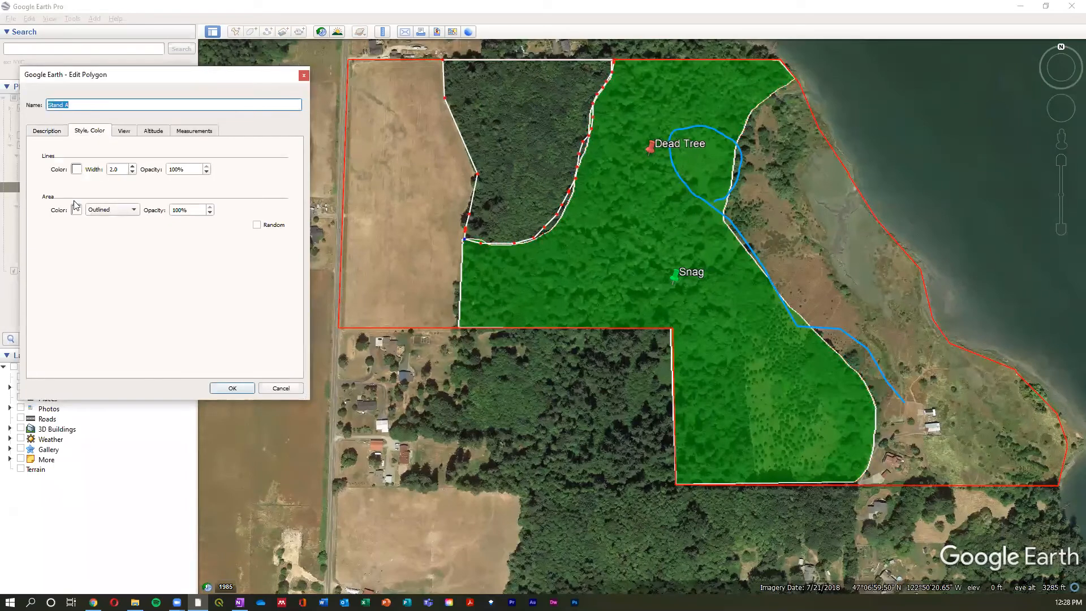
{"action": "left_click", "coordinate": [97, 210]}
{"action": "left_click", "coordinate": [105, 226]}
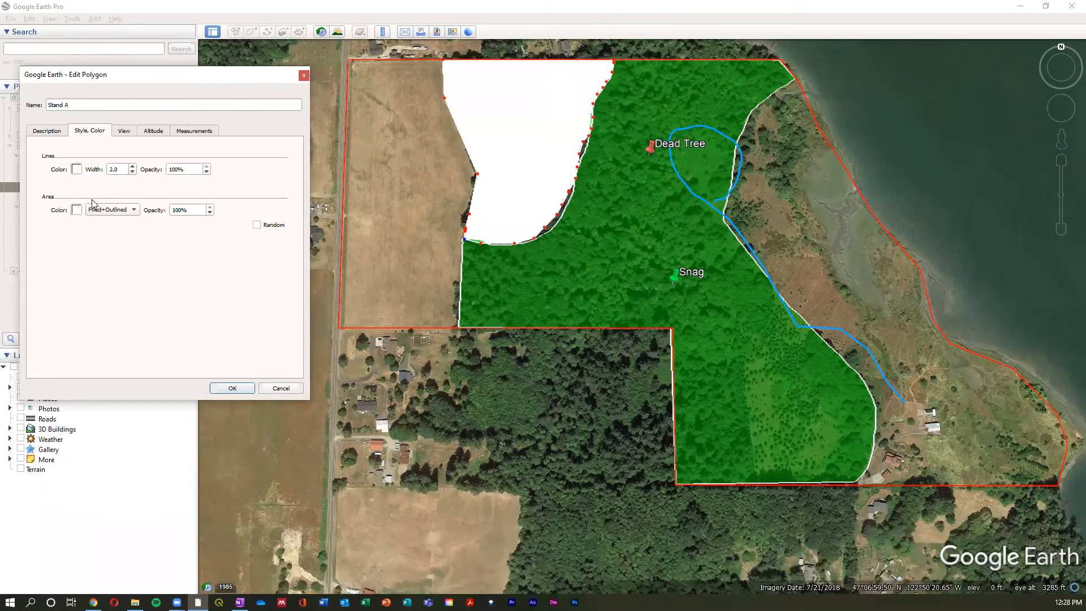
- Set Stand A's area color to yellow with 50% opacity and save the polygon
{"action": "left_click", "coordinate": [76, 210]}
{"action": "left_click", "coordinate": [140, 199]}
{"action": "left_click", "coordinate": [235, 354]}
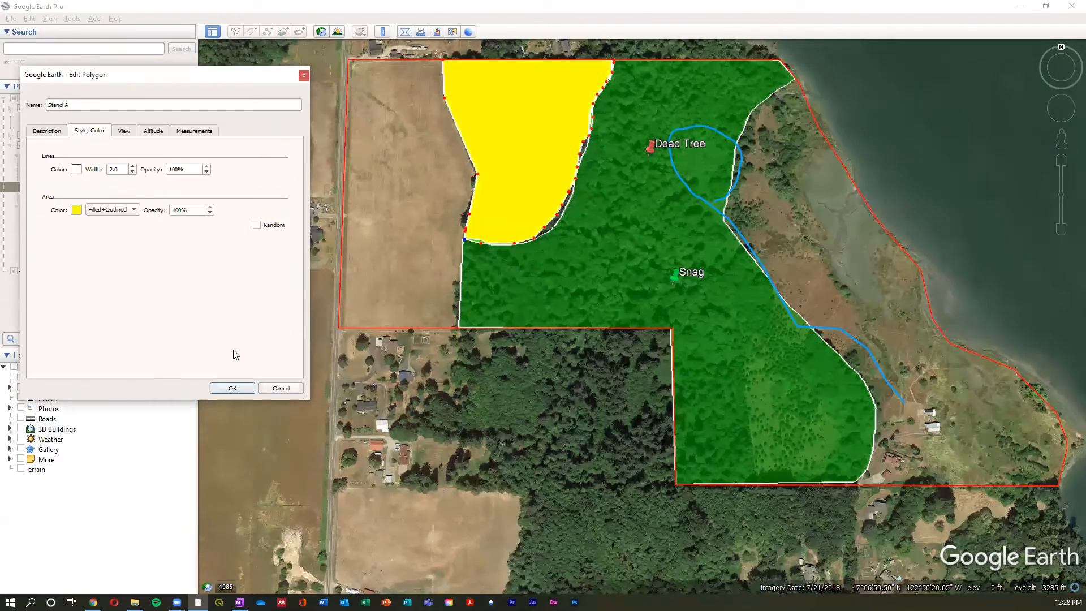
{"action": "left_click_drag", "start_coordinate": [182, 214], "coordinate": [157, 214]}
{"action": "type", "text": "50"}
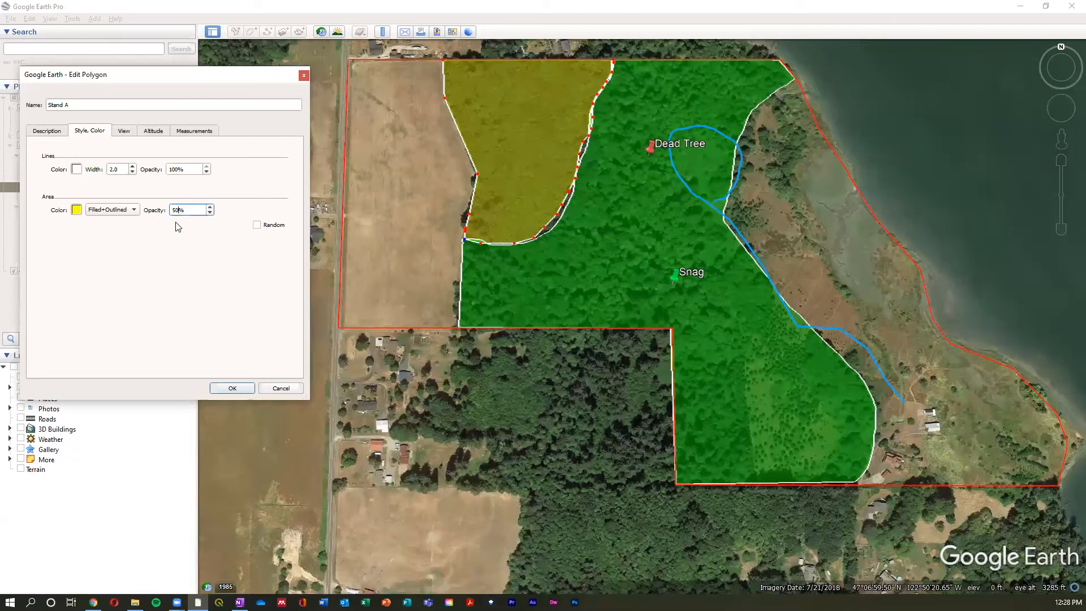
{"action": "left_click", "coordinate": [232, 388]}
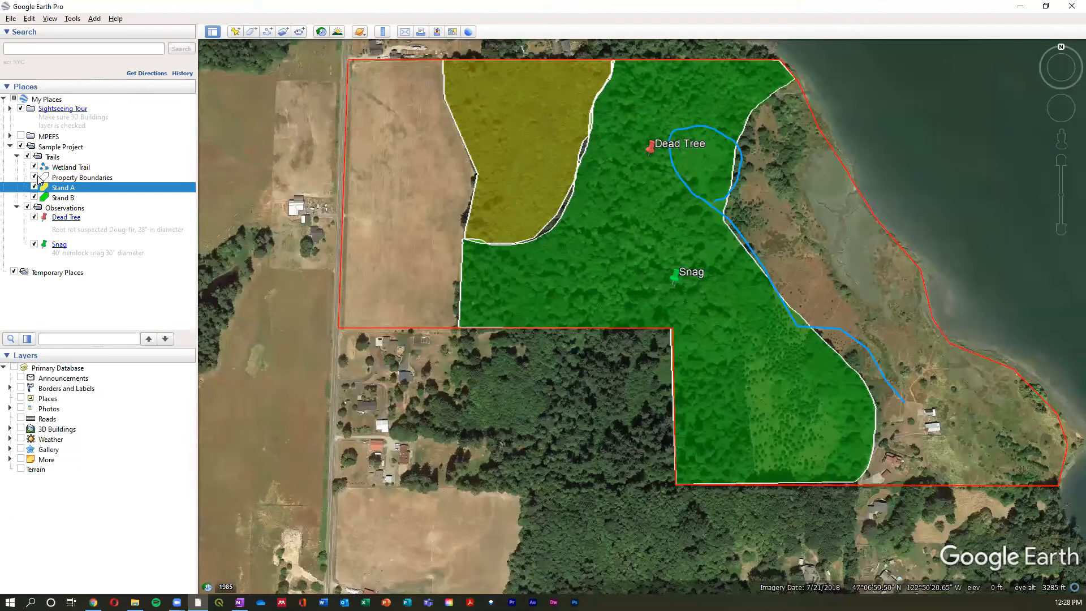
- Add a folder named Boudaries inside Sample Project
{"action": "right_click", "coordinate": [56, 148]}
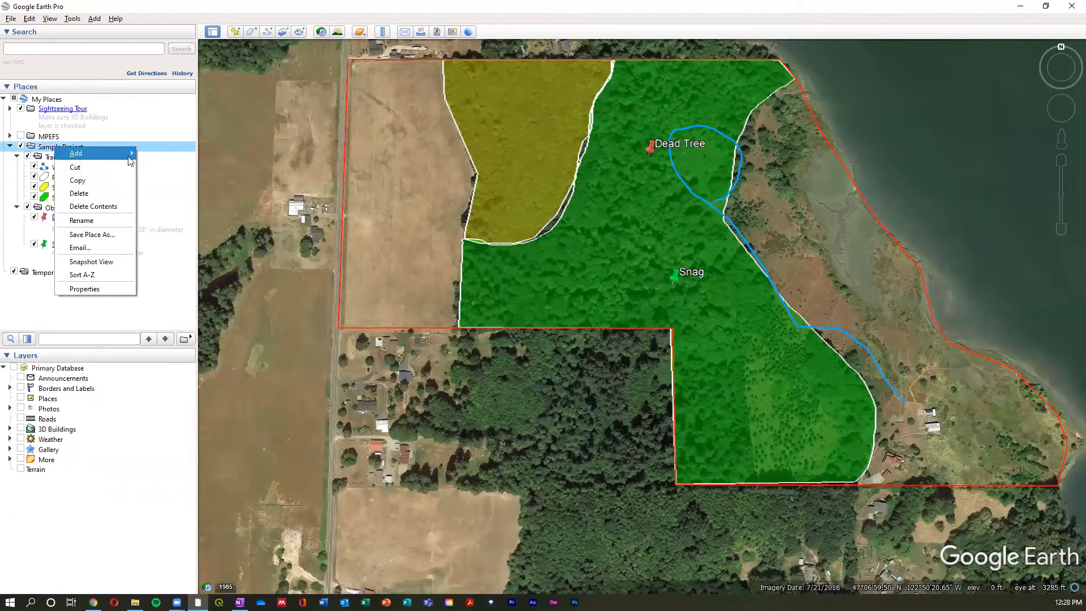
{"action": "left_click", "coordinate": [167, 155]}
{"action": "type", "text": "Boud"}
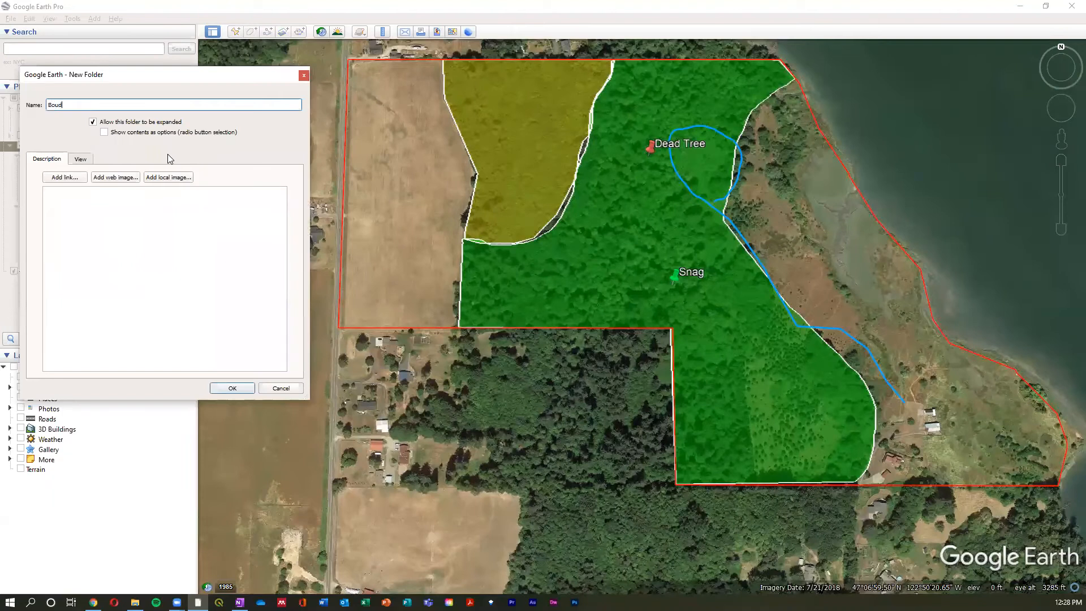
{"action": "type", "text": "aries"}
{"action": "key", "text": "Return"}
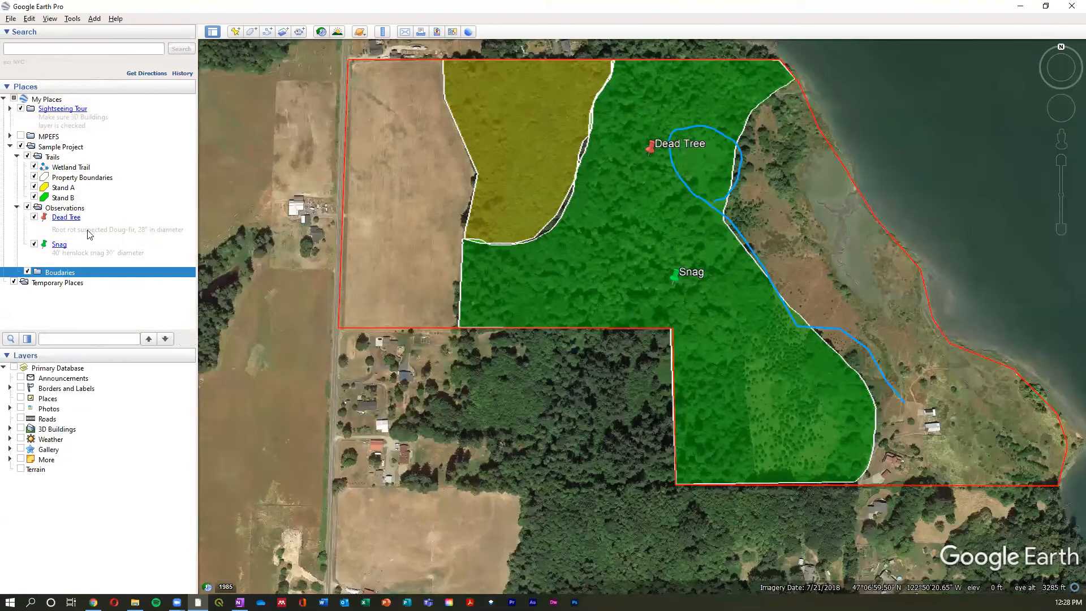
- Move Property Boundaries, Stand A and Stand B into the Boudaries folder, and hide the Trails and Observations folders
{"action": "left_click", "coordinate": [63, 197]}
{"action": "left_click", "coordinate": [64, 187], "text": "shift"}
{"action": "left_click", "coordinate": [71, 178], "text": "shift"}
{"action": "left_click_drag", "start_coordinate": [70, 177], "coordinate": [55, 271]}
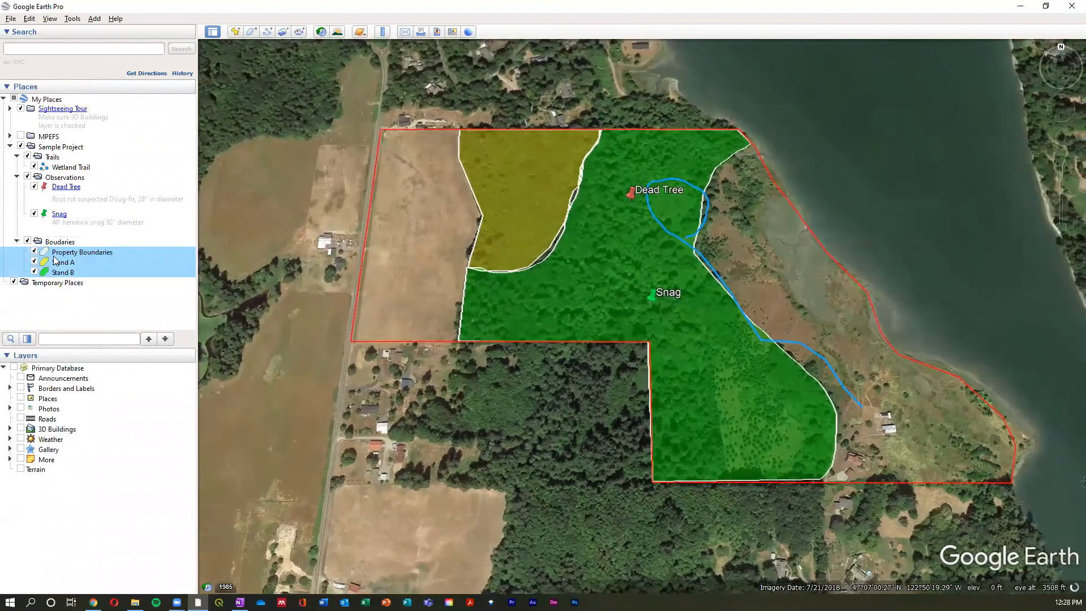
{"action": "left_click", "coordinate": [56, 177]}
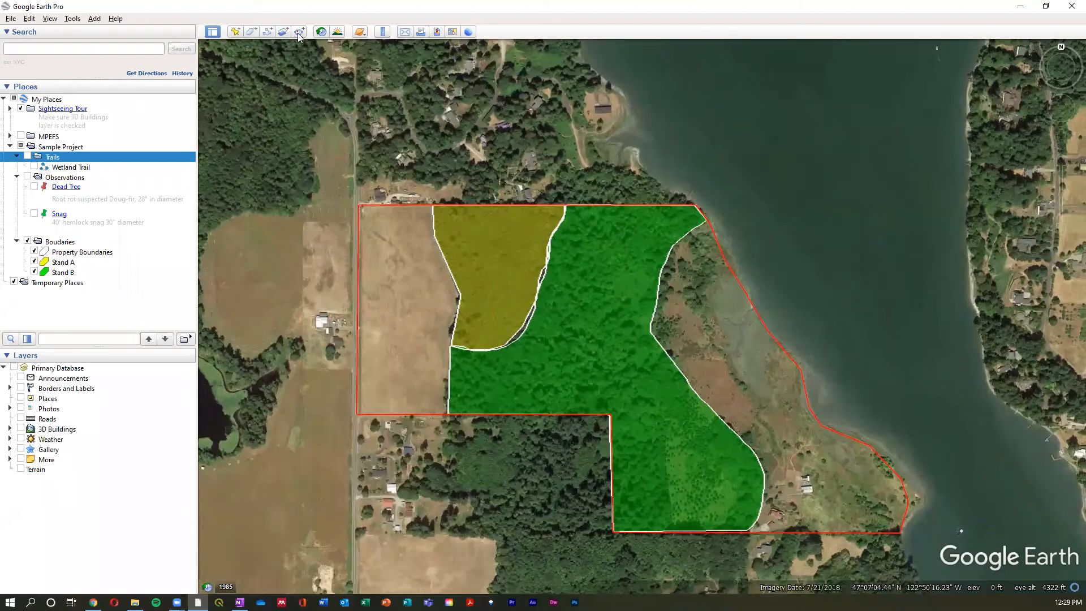
- Set up a map image for saving, titled Stand Map with the placeholder description removed
{"action": "left_click", "coordinate": [438, 33]}
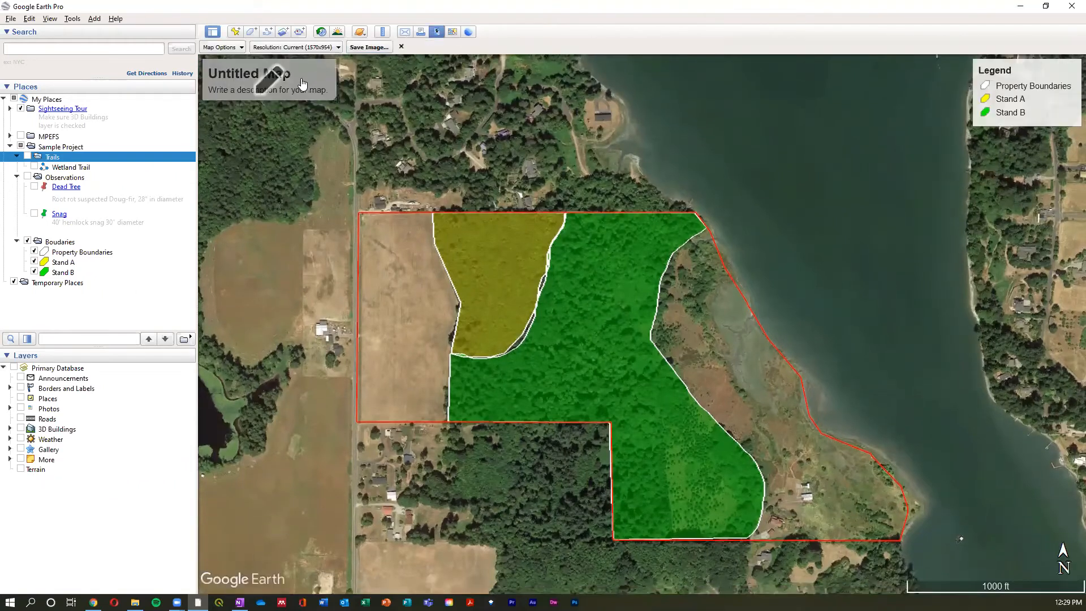
{"action": "left_click", "coordinate": [305, 85]}
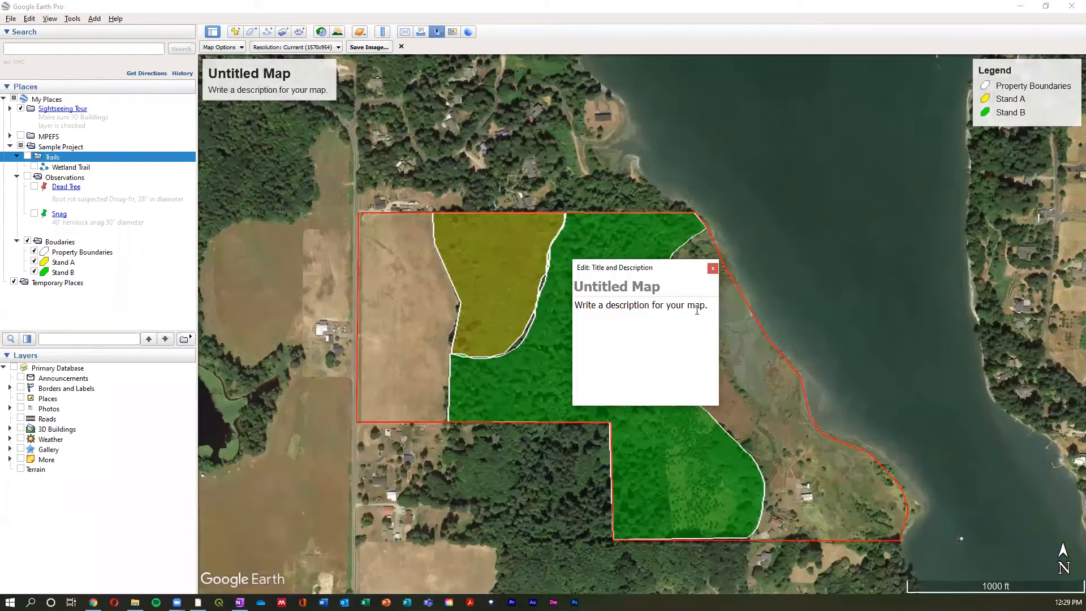
{"action": "type", "text": "Standa"}
{"action": "key", "text": "BackSpace"}
{"action": "type", "text": "Map"}
{"action": "left_click", "coordinate": [648, 318]}
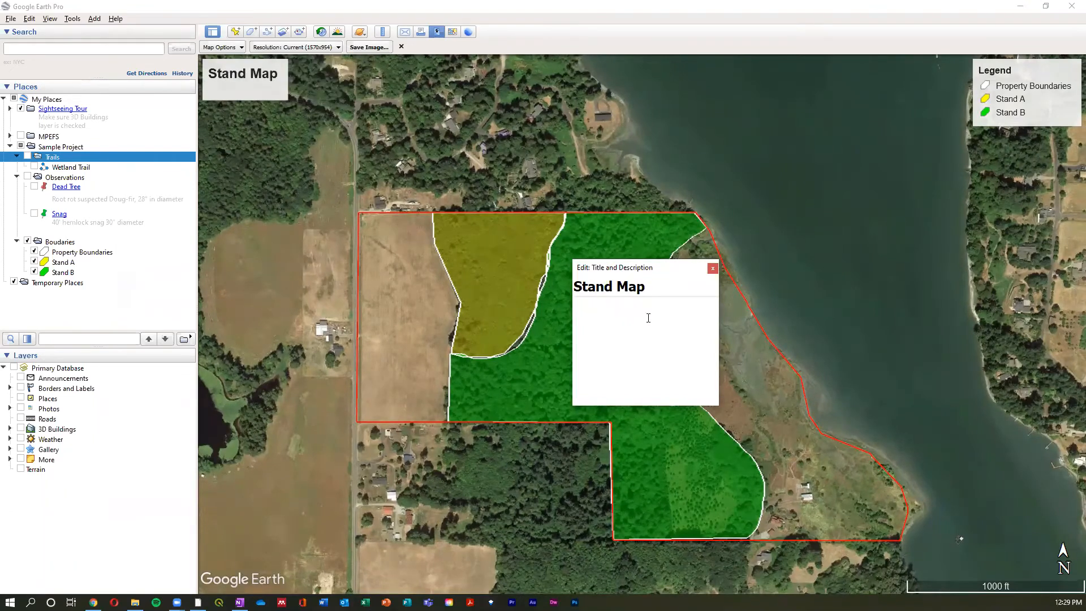
{"action": "left_click", "coordinate": [712, 269]}
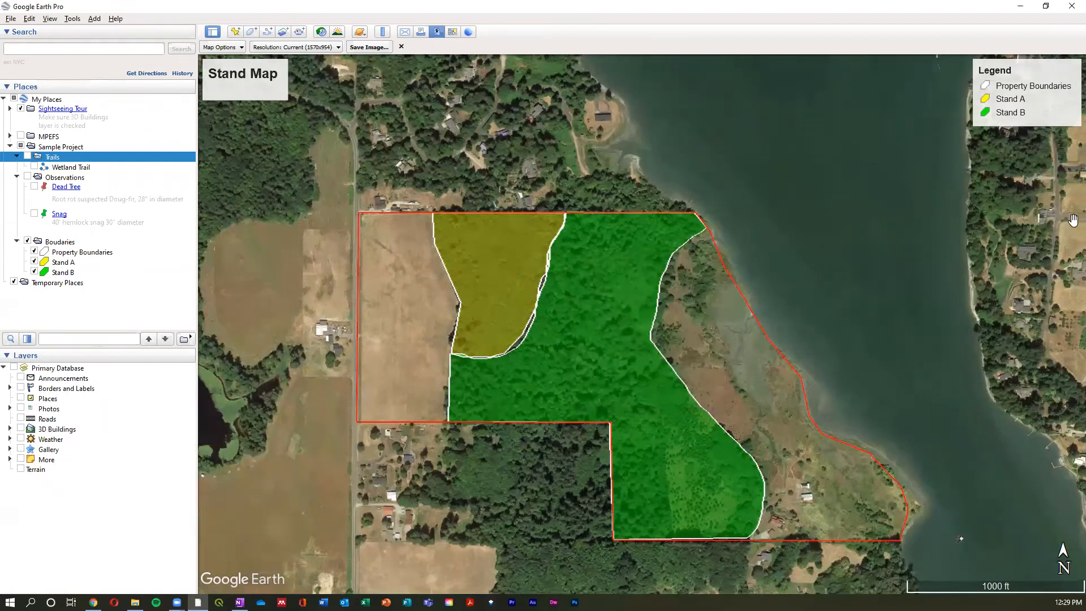
- Exclude Property Boundaries from the map legend, and include it again
{"action": "left_click", "coordinate": [1033, 106]}
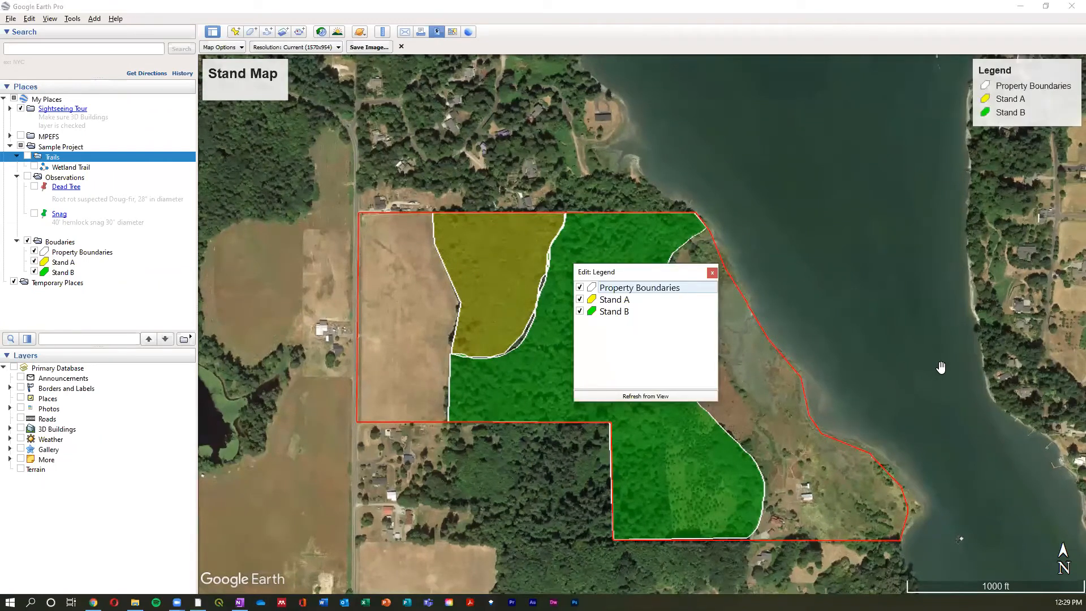
{"action": "left_click", "coordinate": [579, 288]}
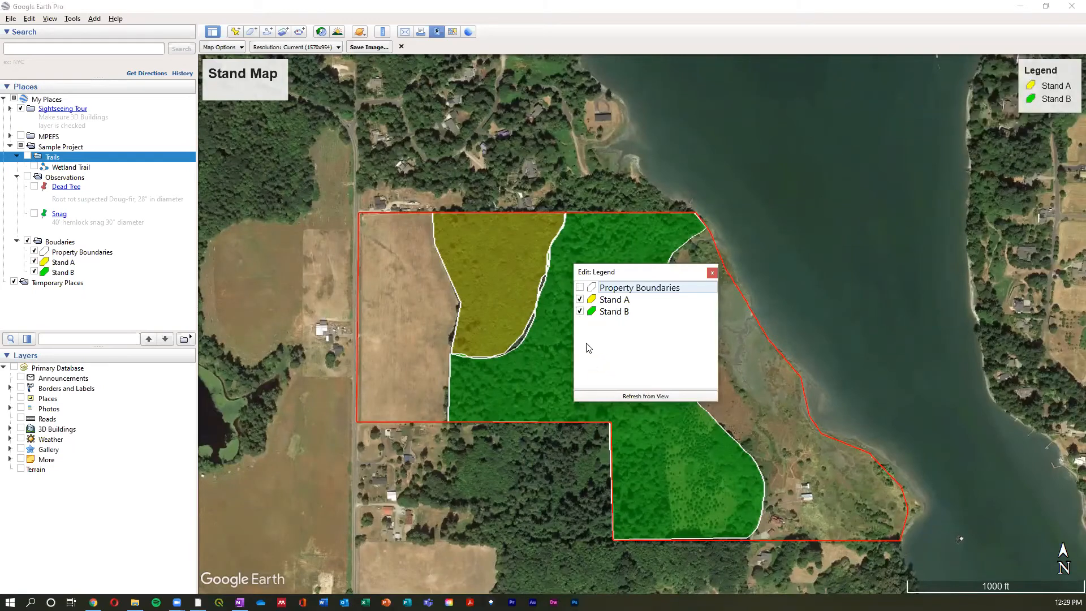
{"action": "left_click", "coordinate": [579, 288]}
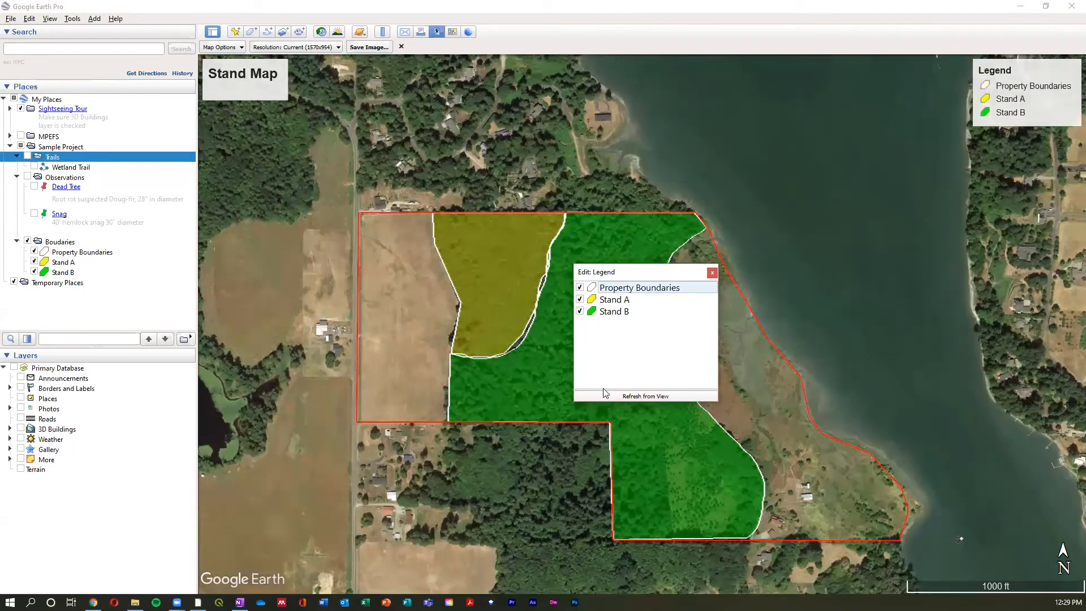
- Show the Observations folder on the map and refresh the legend from the view
{"action": "left_click", "coordinate": [27, 177]}
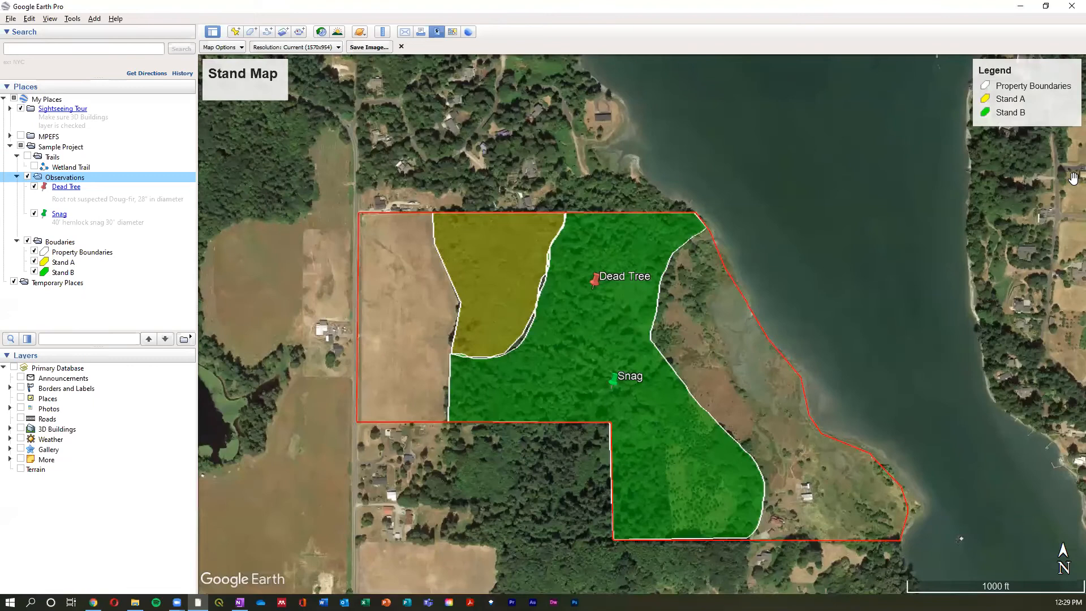
{"action": "left_click", "coordinate": [1032, 109]}
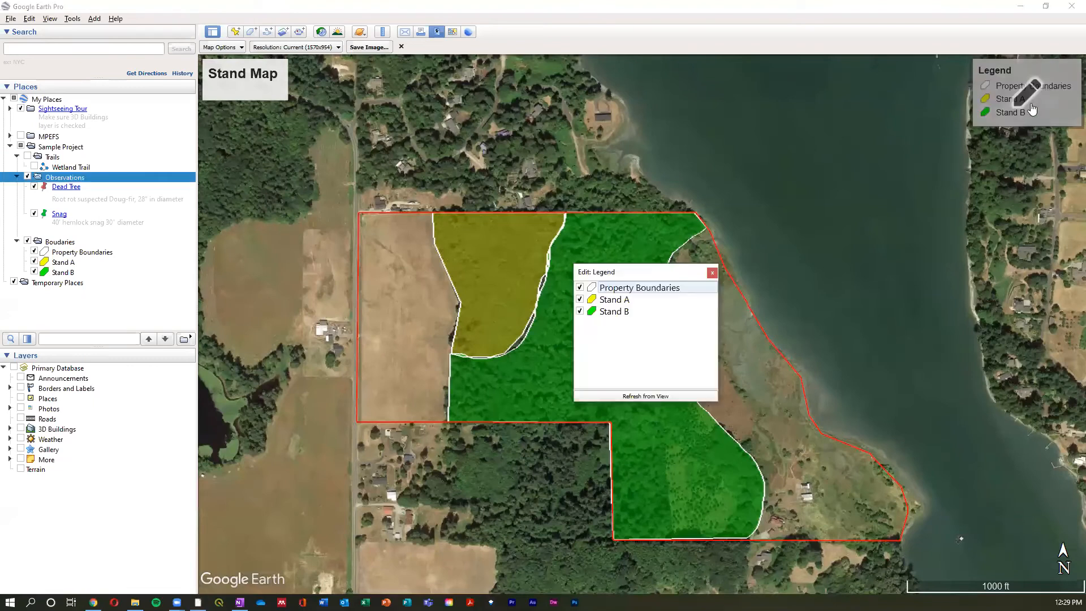
{"action": "left_click", "coordinate": [682, 397]}
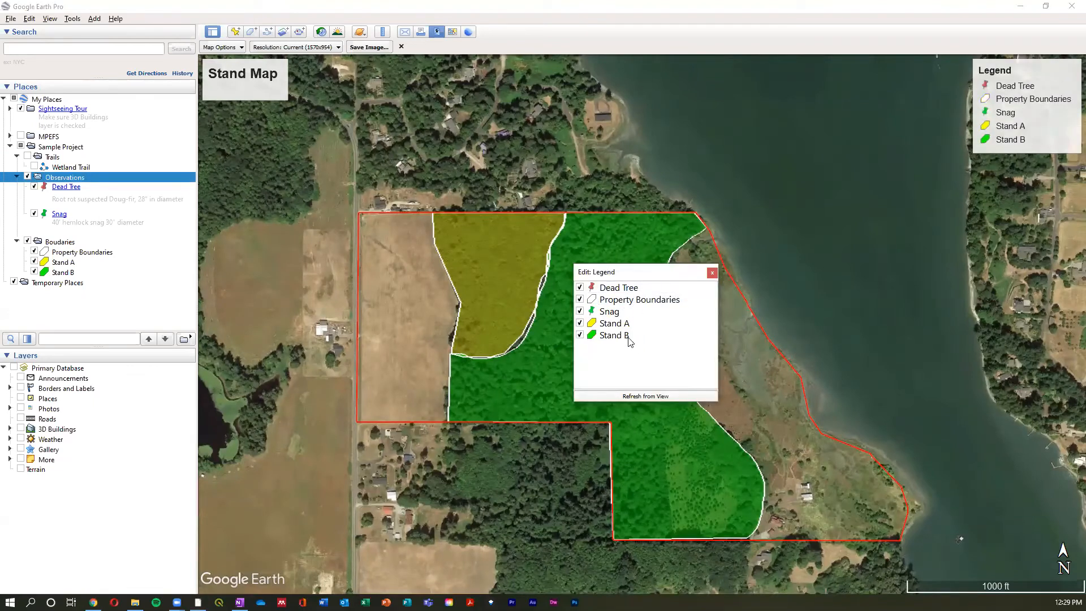
- Exclude Snag and Dead Tree from the map legend
{"action": "left_click", "coordinate": [580, 312]}
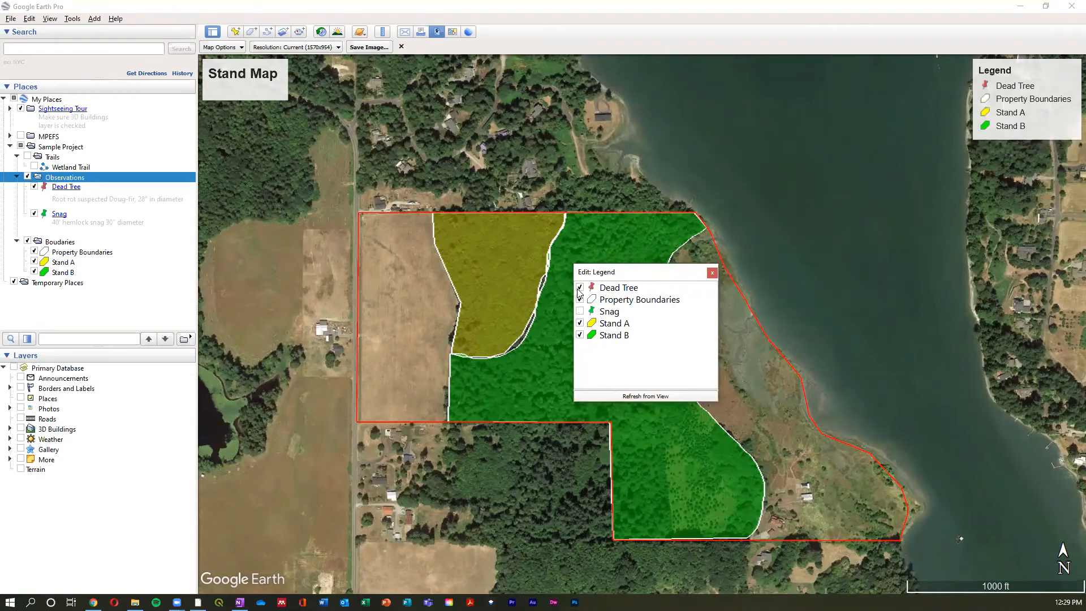
{"action": "left_click", "coordinate": [580, 287]}
{"action": "left_click", "coordinate": [712, 273]}
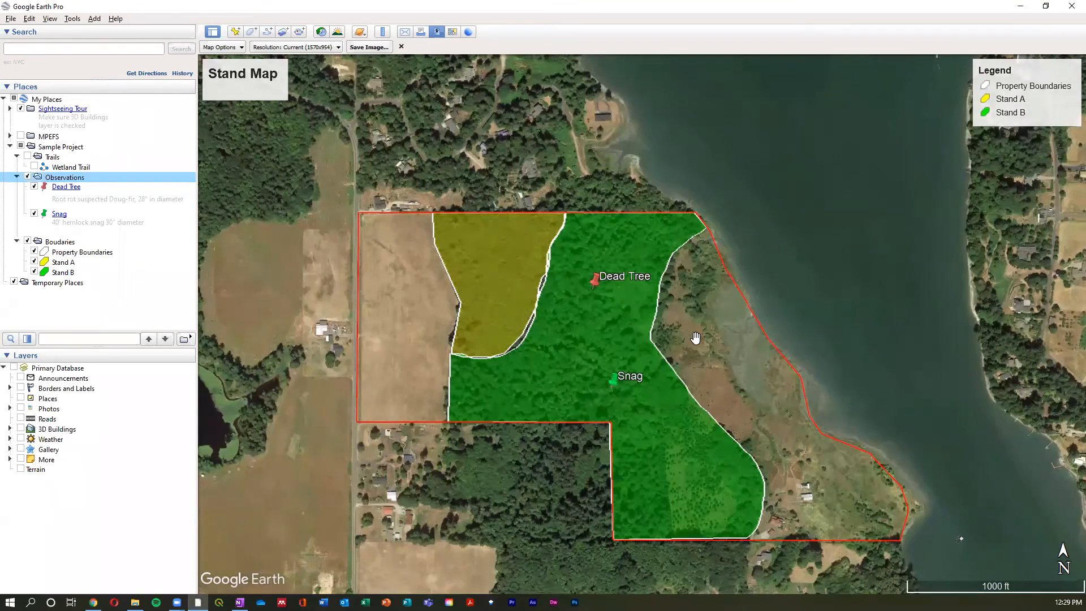
- Save the map as the JPEG image standmap in the Downloads folder, replacing the existing file
{"action": "left_click", "coordinate": [381, 50]}
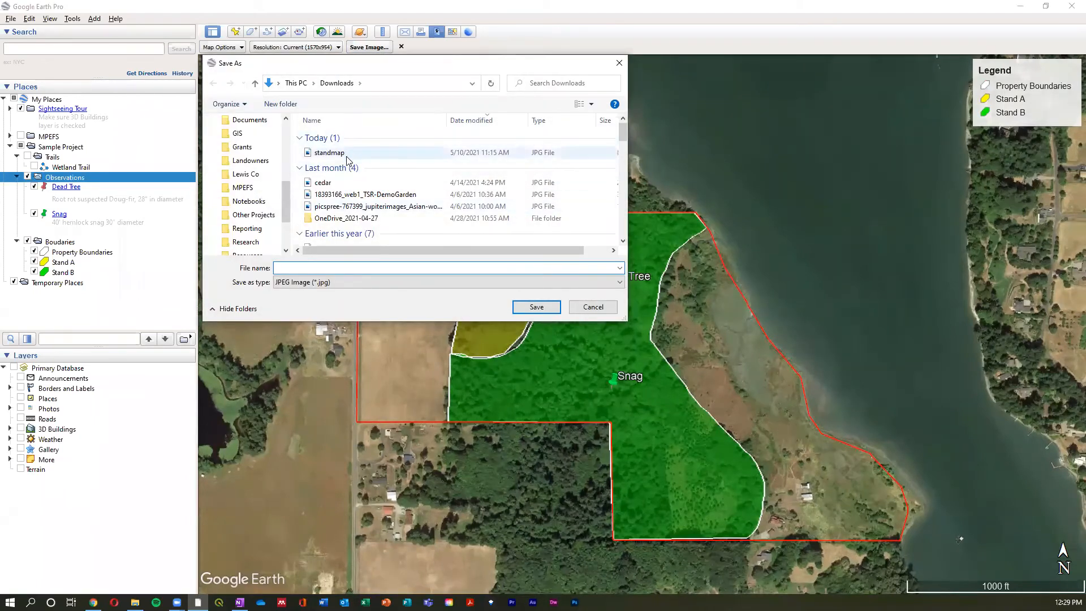
{"action": "left_click", "coordinate": [333, 152]}
{"action": "left_click", "coordinate": [524, 310]}
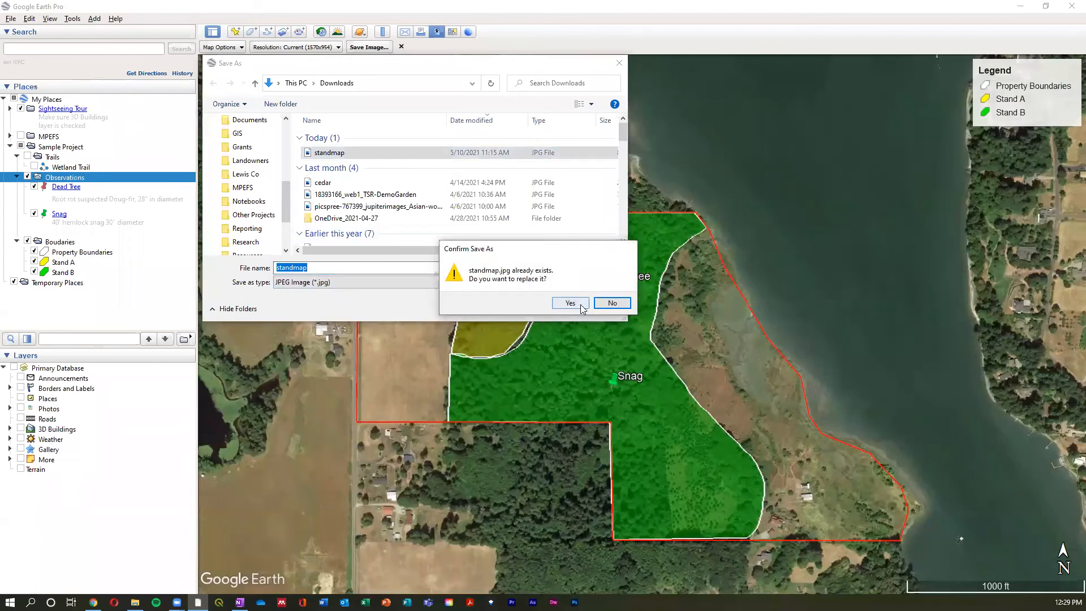
{"action": "left_click", "coordinate": [569, 303]}
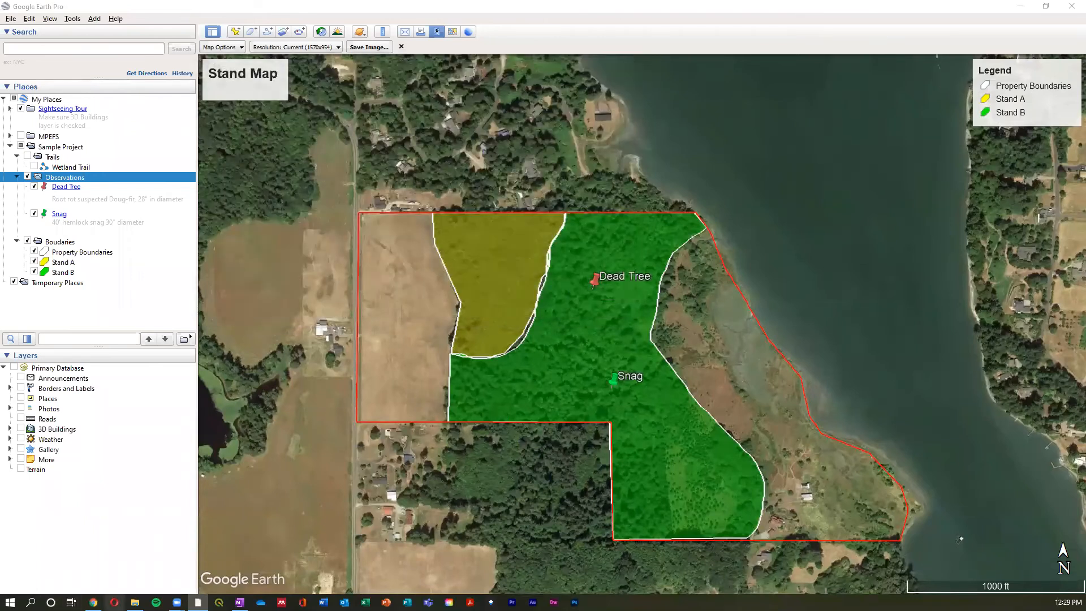
- Switch to File Explorer, view the saved standmap image from Downloads, and return to Google Earth Pro
{"action": "left_click", "coordinate": [134, 602]}
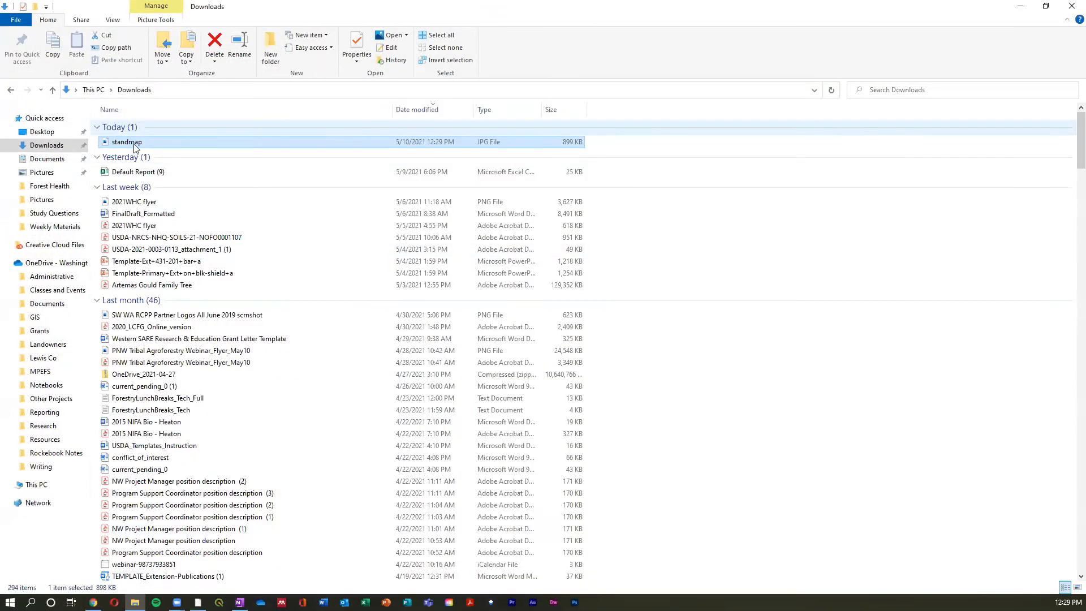
{"action": "double_click", "coordinate": [136, 151]}
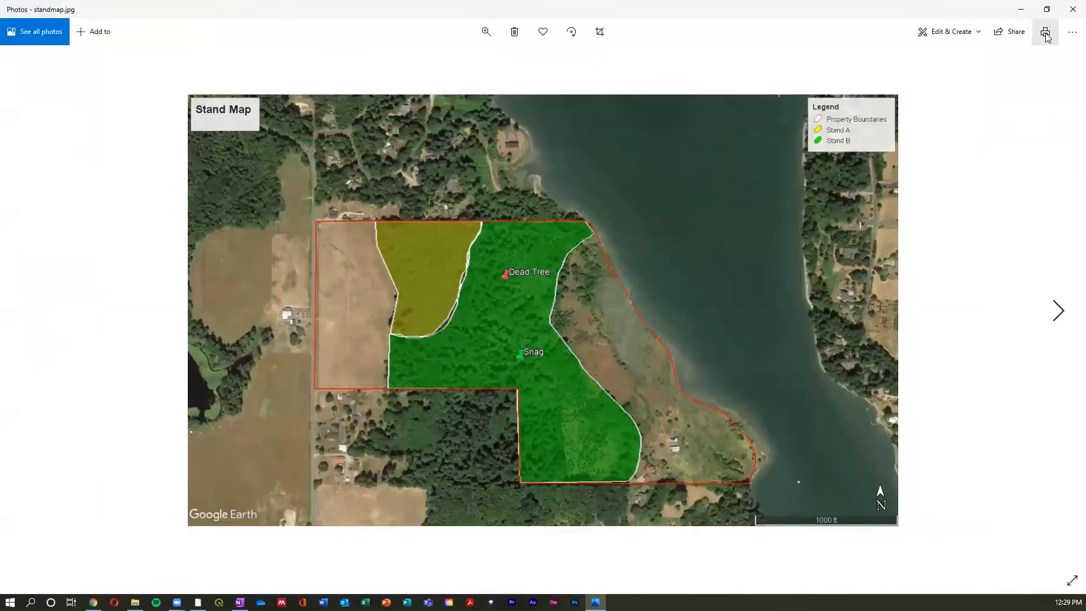
{"action": "left_click", "coordinate": [1069, 10]}
{"action": "left_click", "coordinate": [198, 602]}
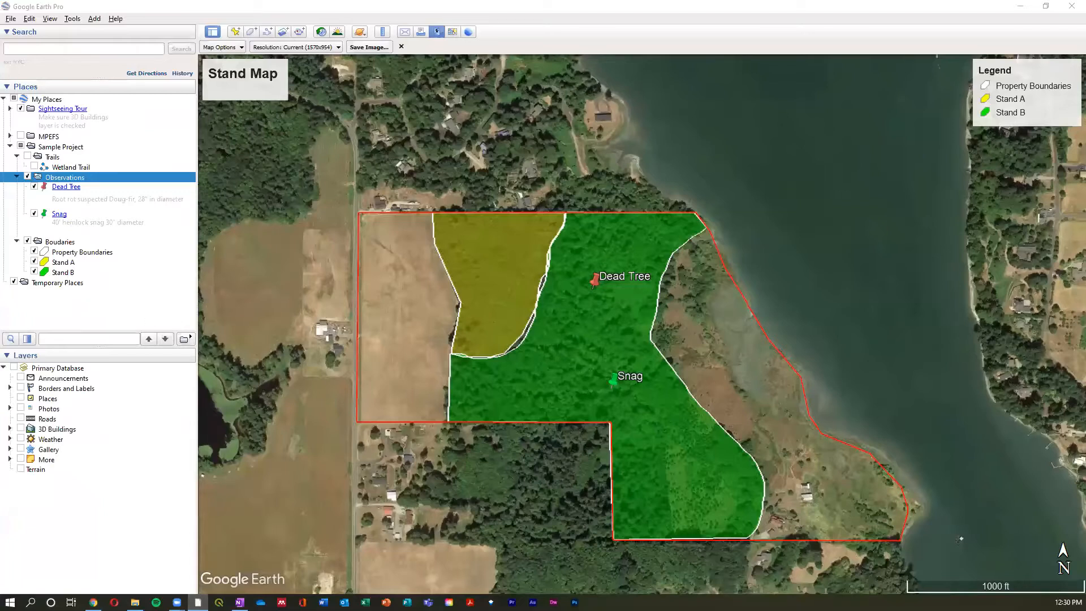
- Hide the Dead Tree and Snag placemarks in the Observations folder
{"action": "left_click", "coordinate": [34, 186]}
{"action": "left_click", "coordinate": [34, 214]}
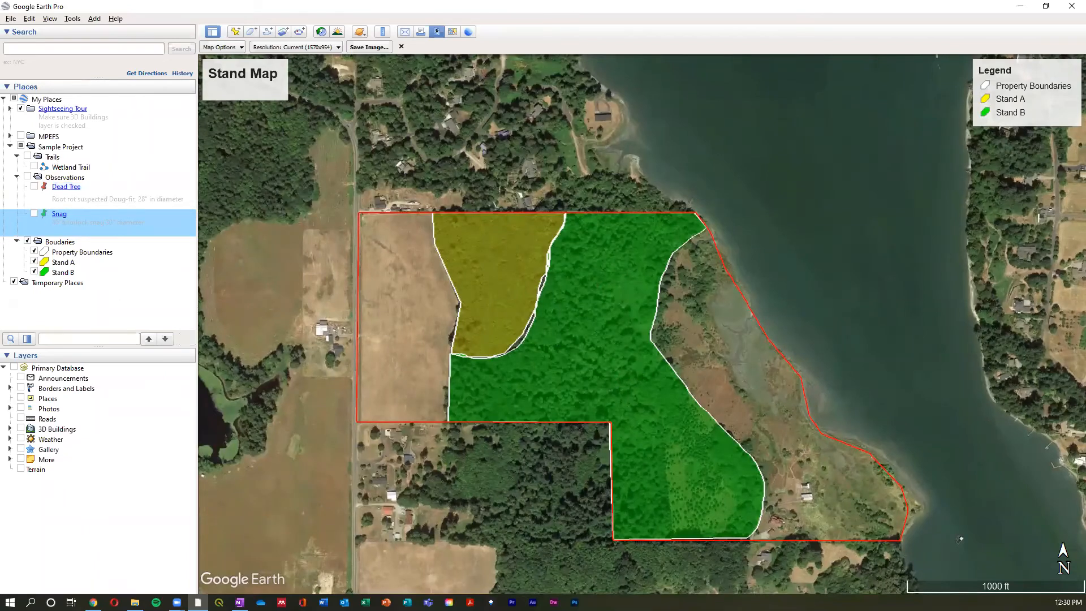
{"action": "left_click_drag", "start_coordinate": [855, 416], "coordinate": [865, 423]}
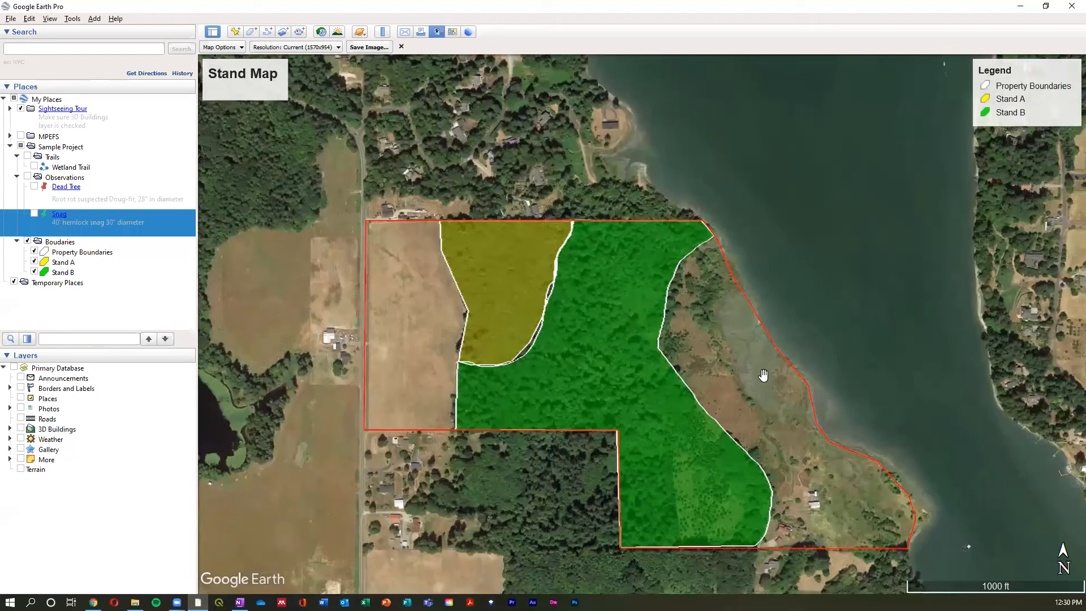
{"action": "scroll", "coordinate": [766, 381], "scroll_direction": "down", "scroll_amount": 1}
{"action": "scroll", "coordinate": [766, 391], "scroll_direction": "up", "scroll_amount": 2}
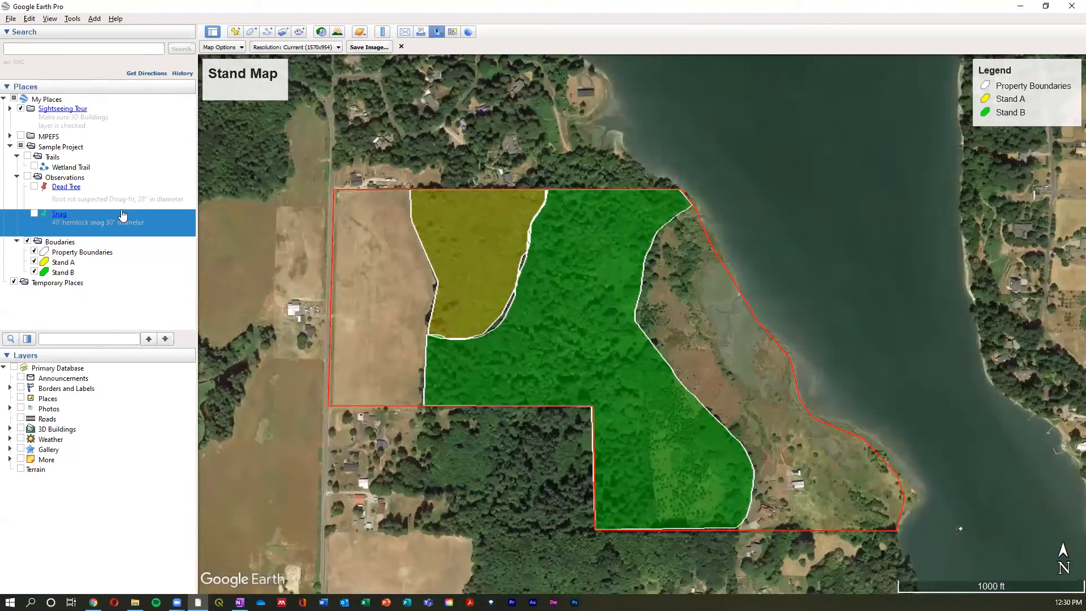
- Check the area of the Property Boundaries polygon in acres in its properties
{"action": "left_click", "coordinate": [83, 254]}
{"action": "right_click", "coordinate": [86, 259]}
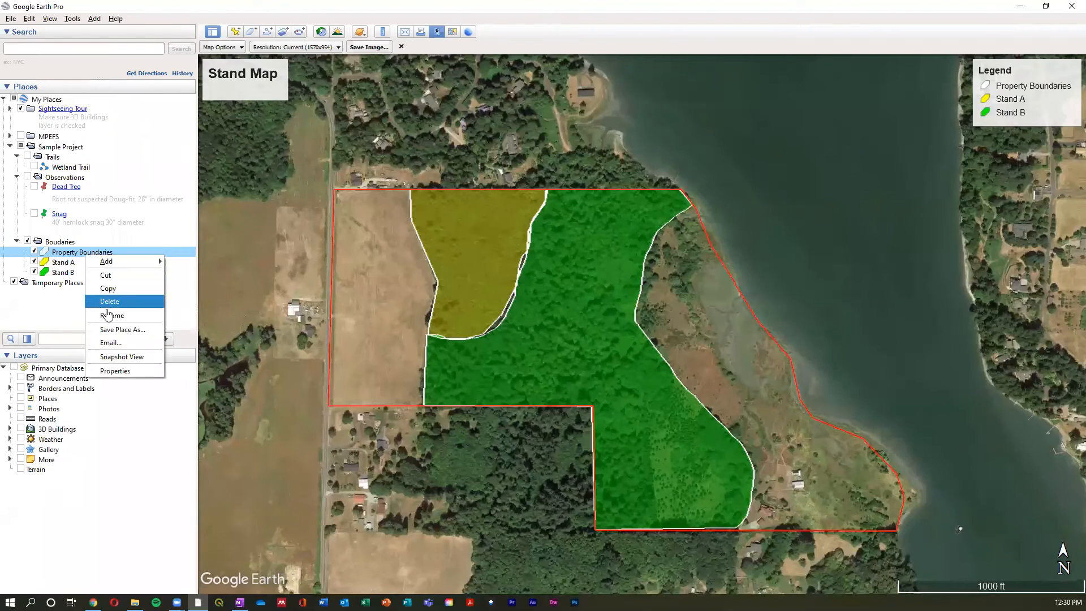
{"action": "left_click", "coordinate": [128, 372]}
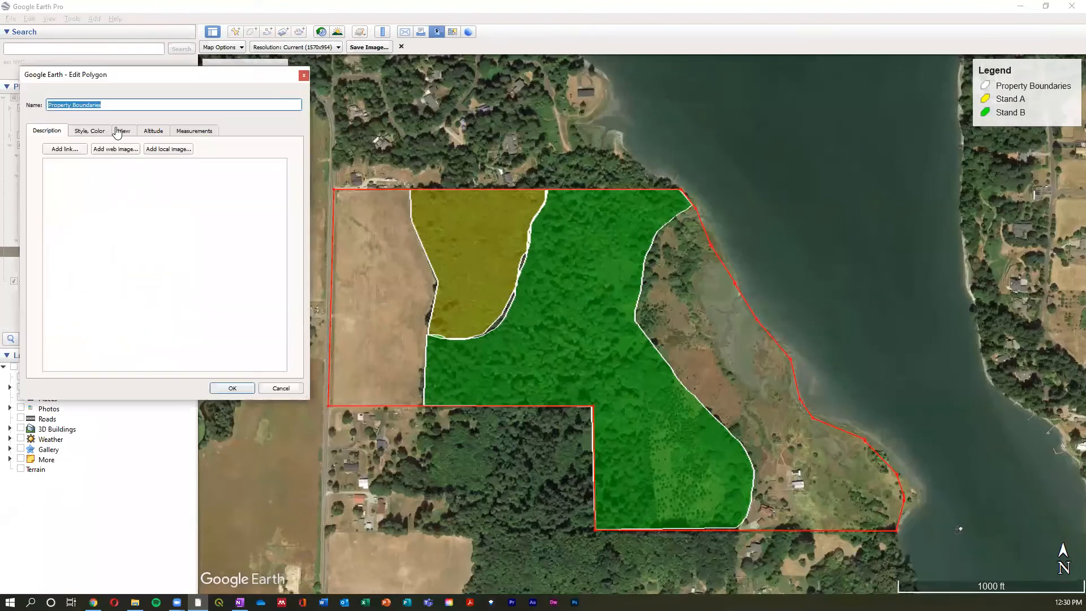
{"action": "left_click", "coordinate": [196, 134]}
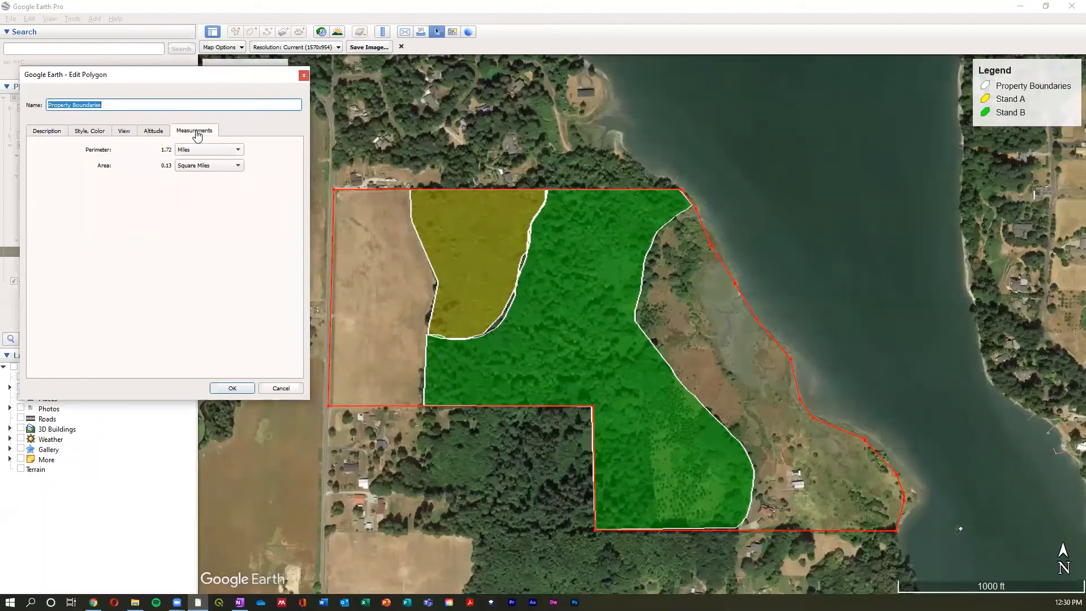
{"action": "left_click", "coordinate": [209, 167]}
{"action": "left_click", "coordinate": [208, 166]}
{"action": "left_click", "coordinate": [208, 168]}
{"action": "left_click", "coordinate": [210, 188]}
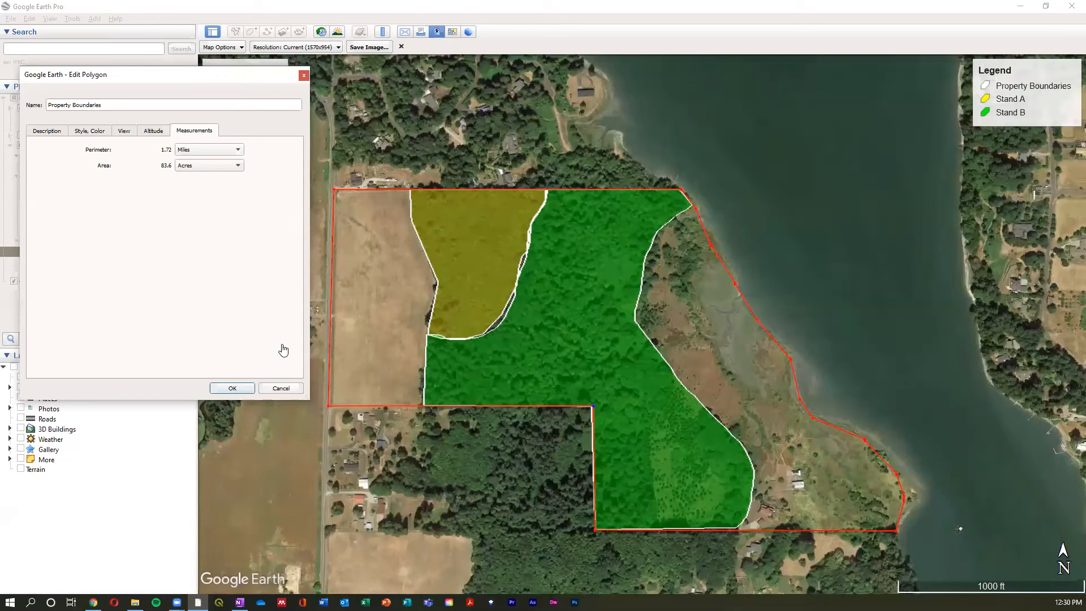
{"action": "left_click", "coordinate": [55, 133]}
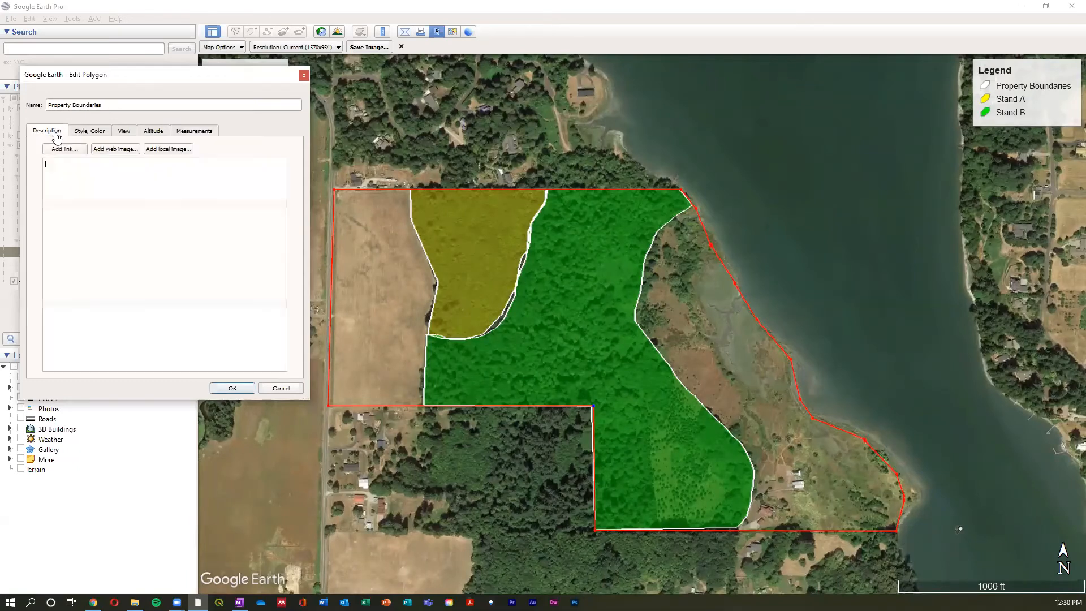
{"action": "left_click", "coordinate": [232, 388]}
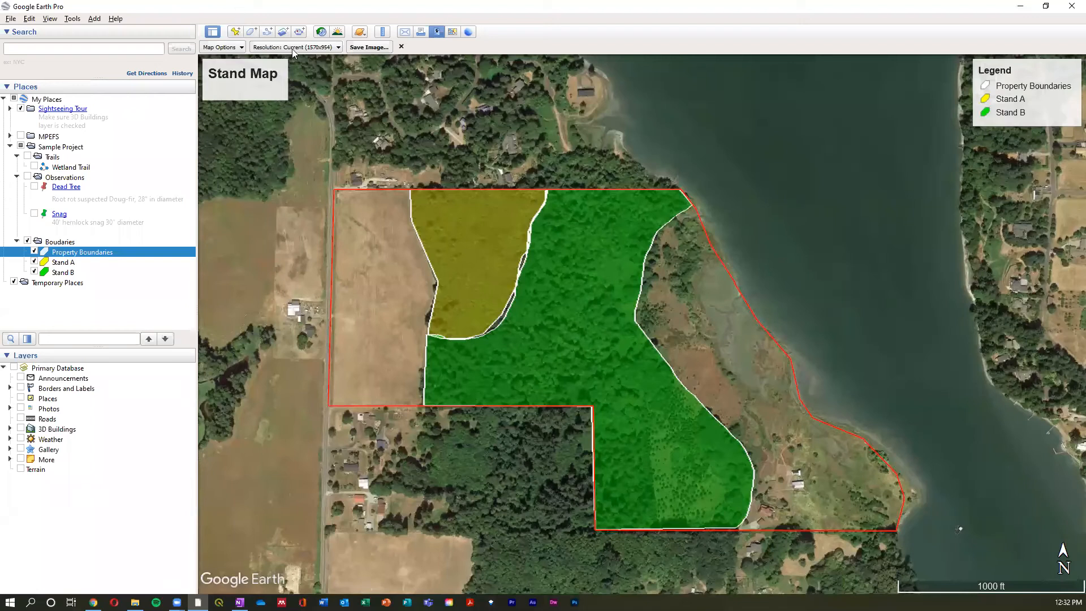
- Close the map image layout and review the stands in historical imagery from 1990 through 2019, ending with the current imagery
{"action": "left_click", "coordinate": [321, 32]}
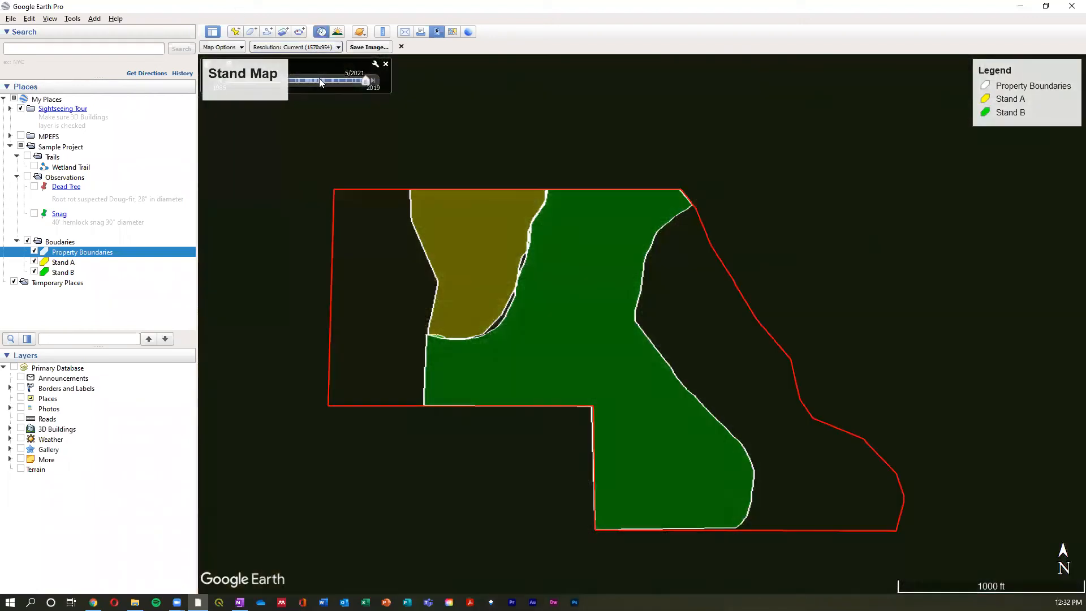
{"action": "left_click", "coordinate": [401, 47]}
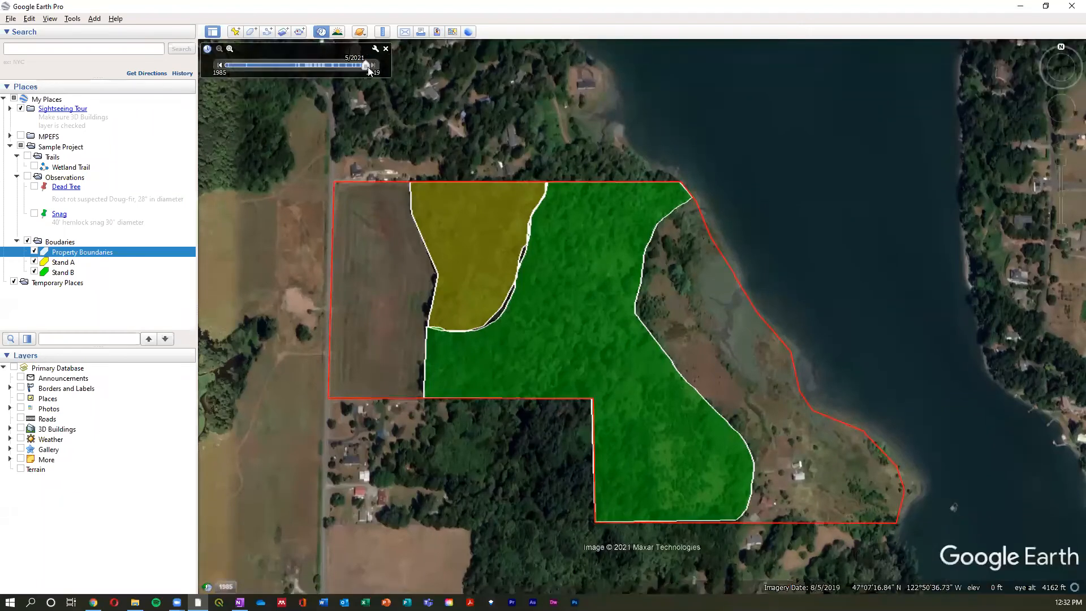
{"action": "left_click", "coordinate": [247, 66]}
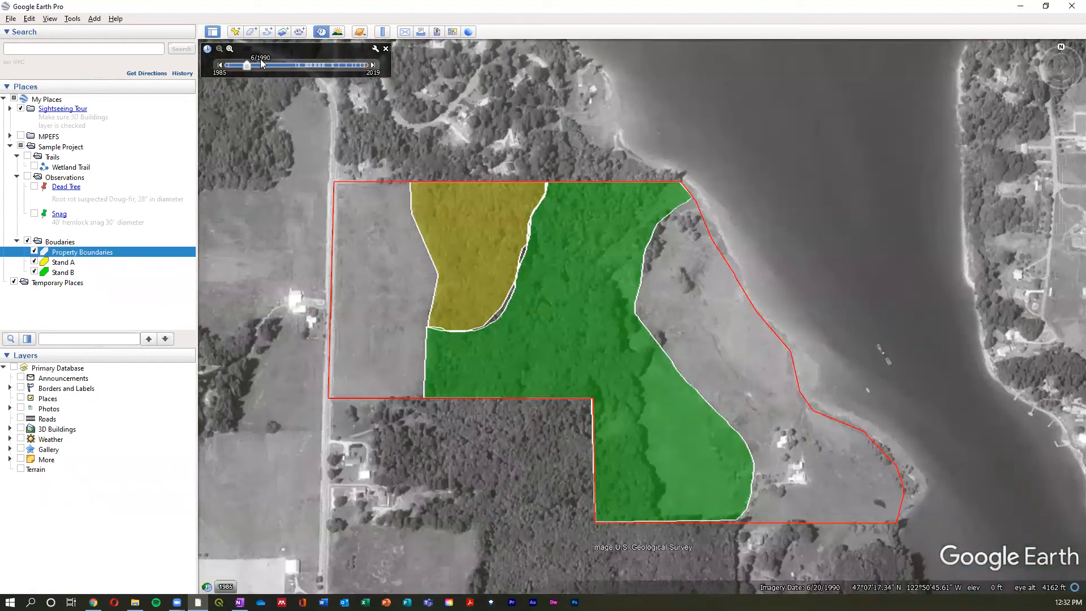
{"action": "left_click_drag", "start_coordinate": [246, 67], "coordinate": [317, 66]}
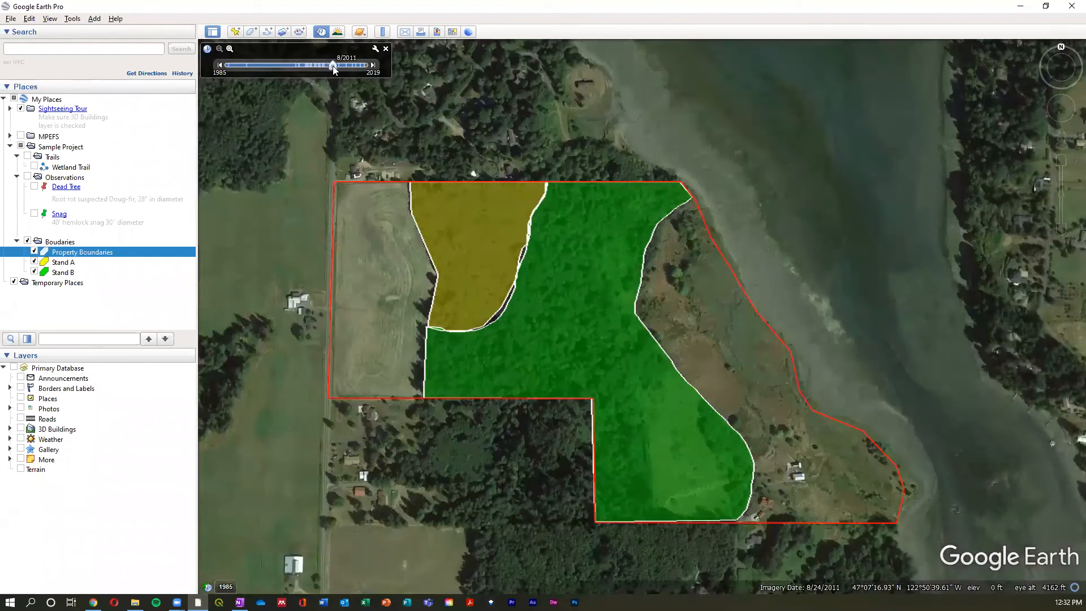
{"action": "left_click_drag", "start_coordinate": [333, 66], "coordinate": [339, 65]}
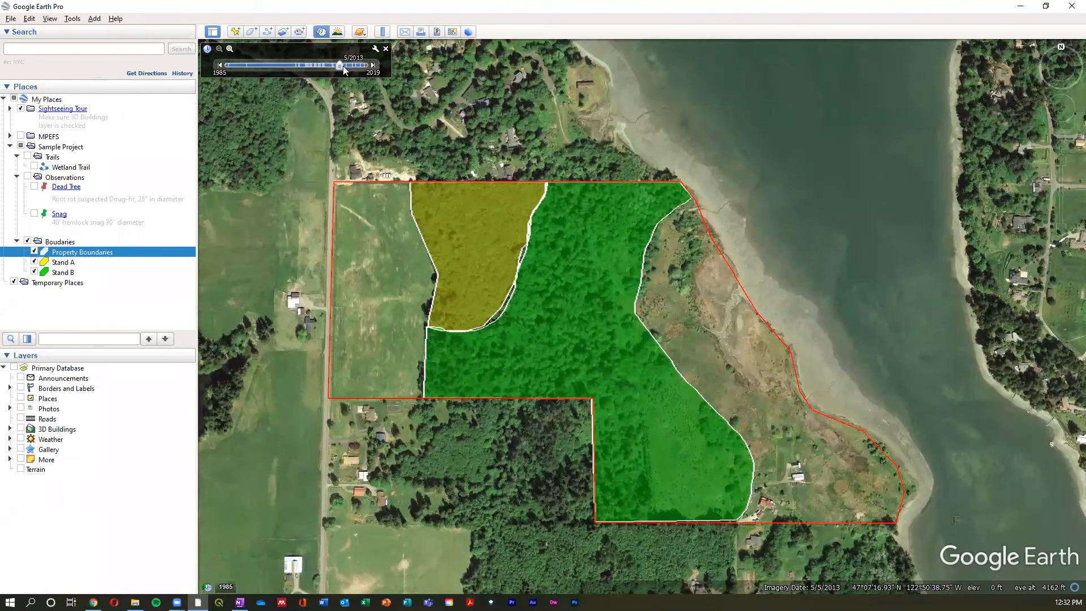
{"action": "left_click_drag", "start_coordinate": [341, 65], "coordinate": [347, 66]}
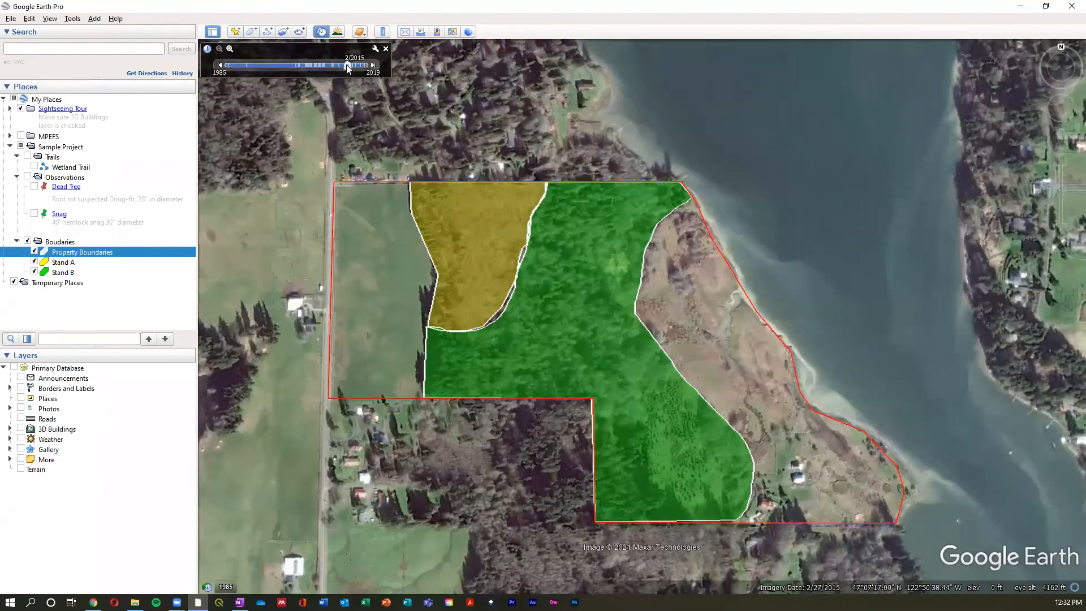
{"action": "left_click_drag", "start_coordinate": [348, 66], "coordinate": [373, 69]}
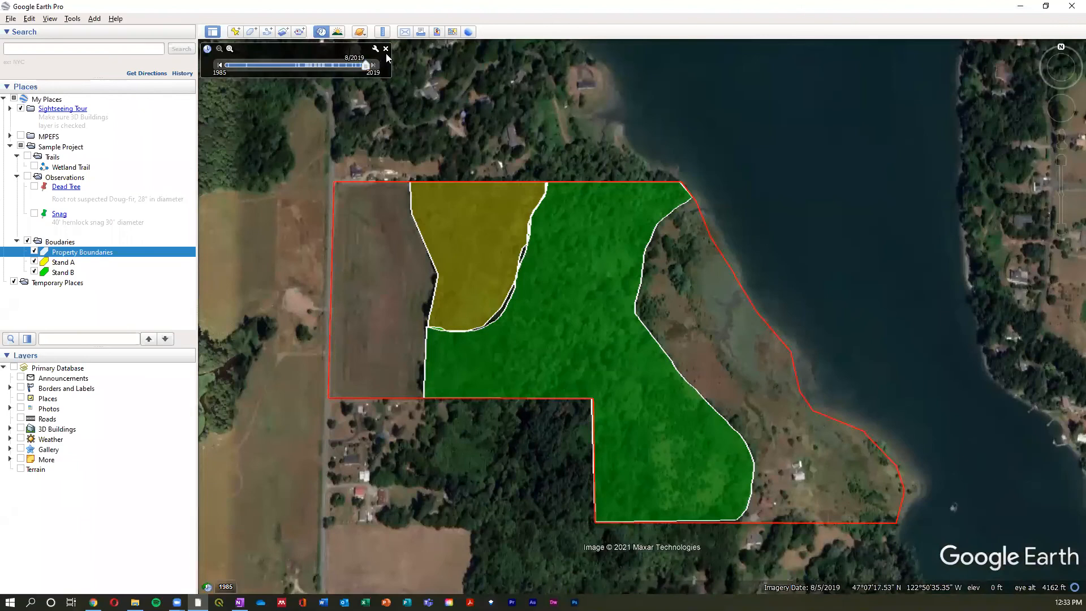
{"action": "left_click", "coordinate": [386, 49]}
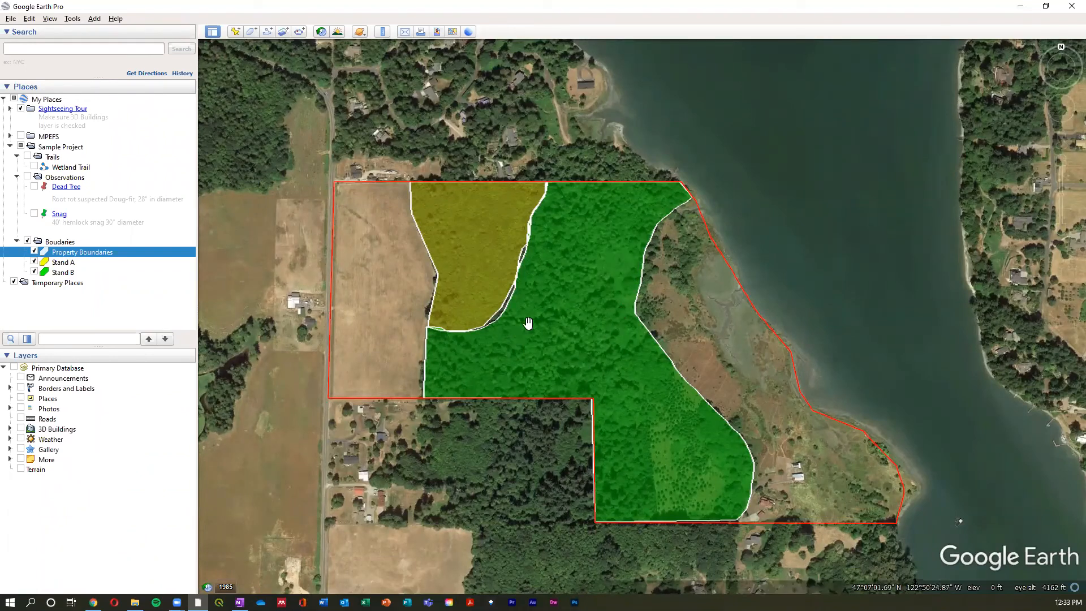
- Hide the whole Boudaries folder and examine the property's forest canopy up close in the imagery
{"action": "left_click", "coordinate": [27, 241]}
{"action": "double_click", "coordinate": [632, 366]}
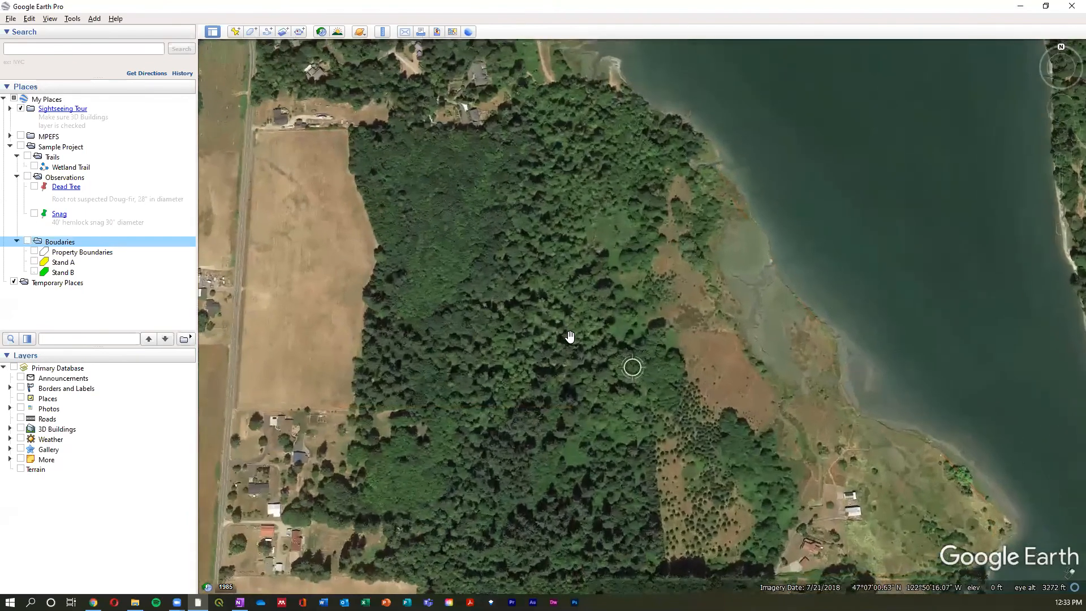
{"action": "scroll", "coordinate": [575, 342], "scroll_direction": "up", "scroll_amount": 5}
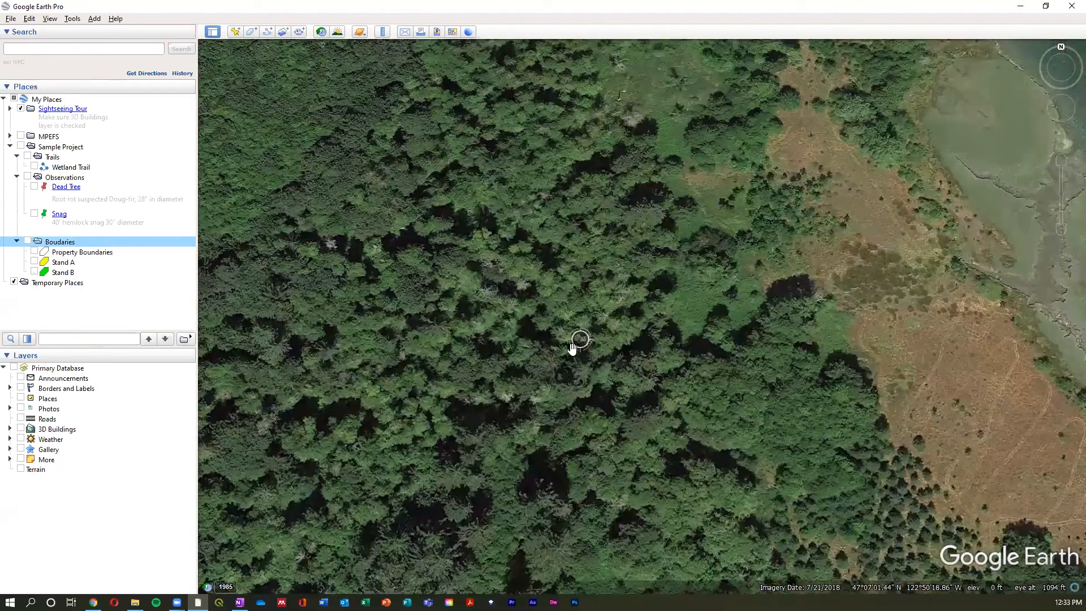
{"action": "scroll", "coordinate": [574, 345], "scroll_direction": "up", "scroll_amount": 4}
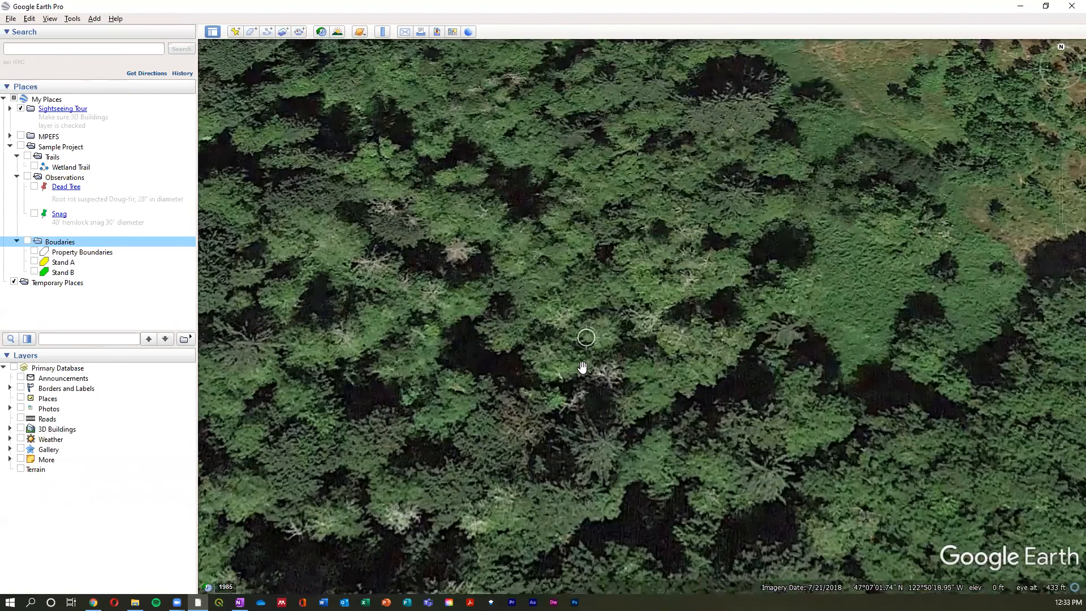
{"action": "scroll", "coordinate": [585, 369], "scroll_direction": "up", "scroll_amount": 2}
{"action": "scroll", "coordinate": [590, 378], "scroll_direction": "down", "scroll_amount": 3}
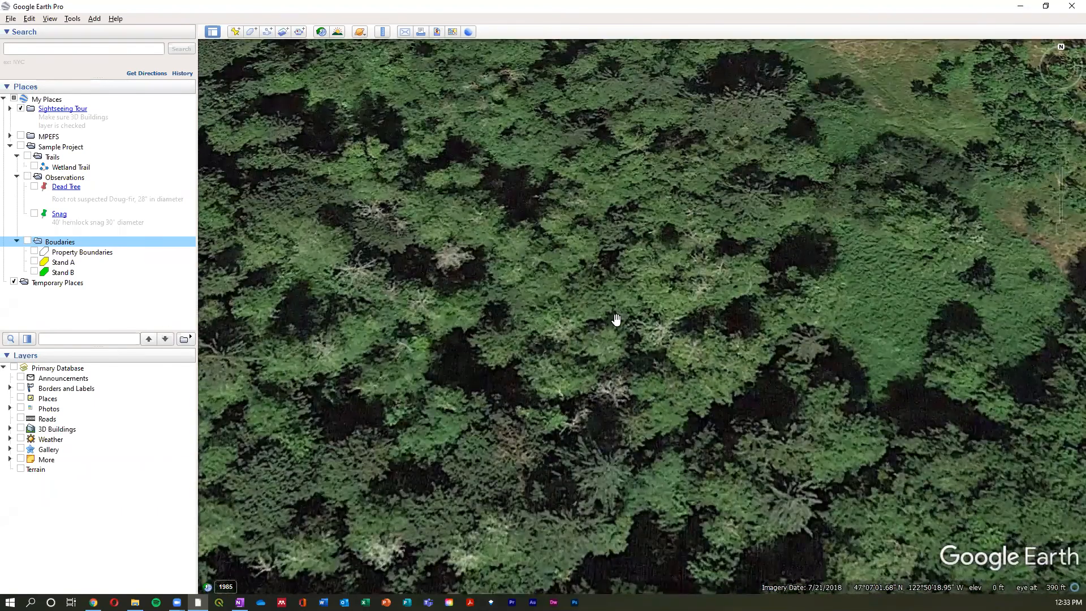
{"action": "scroll", "coordinate": [616, 318], "scroll_direction": "down", "scroll_amount": 3}
{"action": "scroll", "coordinate": [623, 339], "scroll_direction": "down", "scroll_amount": 3}
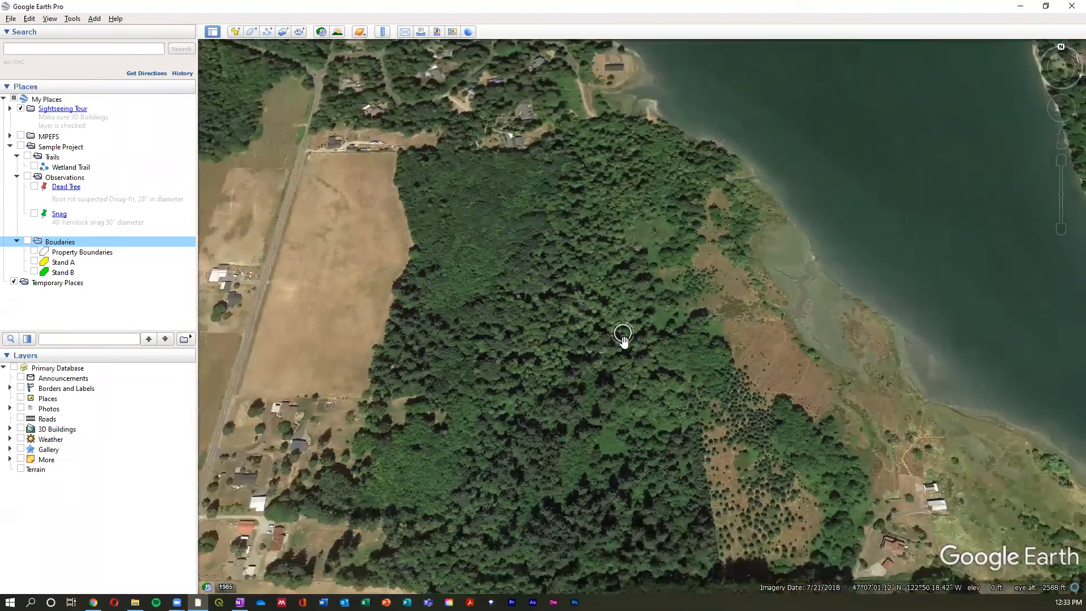
{"action": "scroll", "coordinate": [624, 338], "scroll_direction": "down", "scroll_amount": 2}
{"action": "left_click_drag", "start_coordinate": [679, 341], "coordinate": [673, 354]}
{"action": "key", "text": "r"}
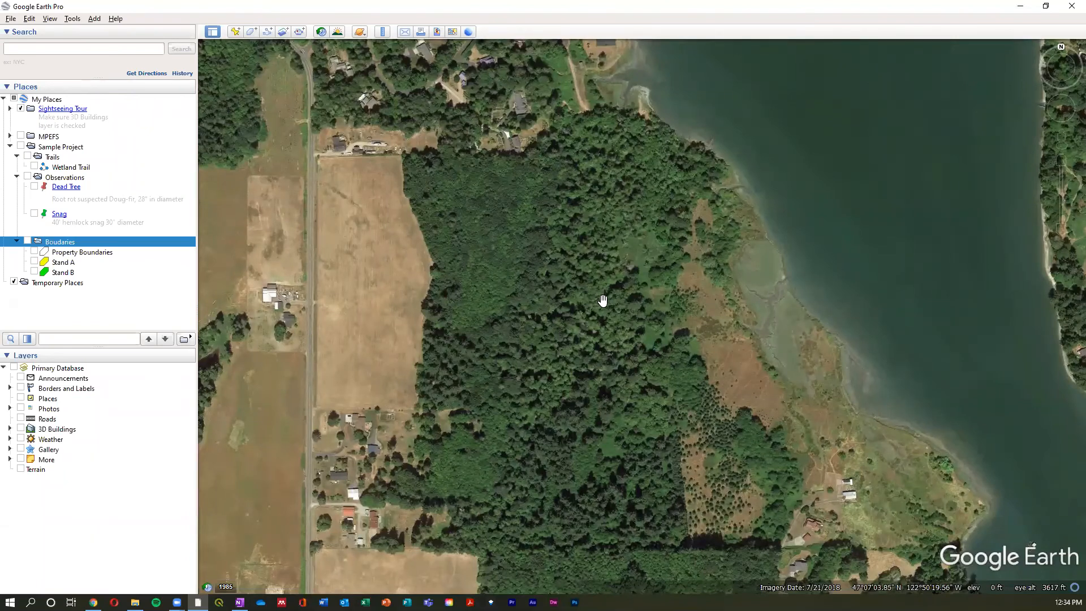
- Show only the Property Boundaries polygon, keeping the entire outlined property in view
{"action": "left_click_drag", "start_coordinate": [607, 298], "coordinate": [601, 295]}
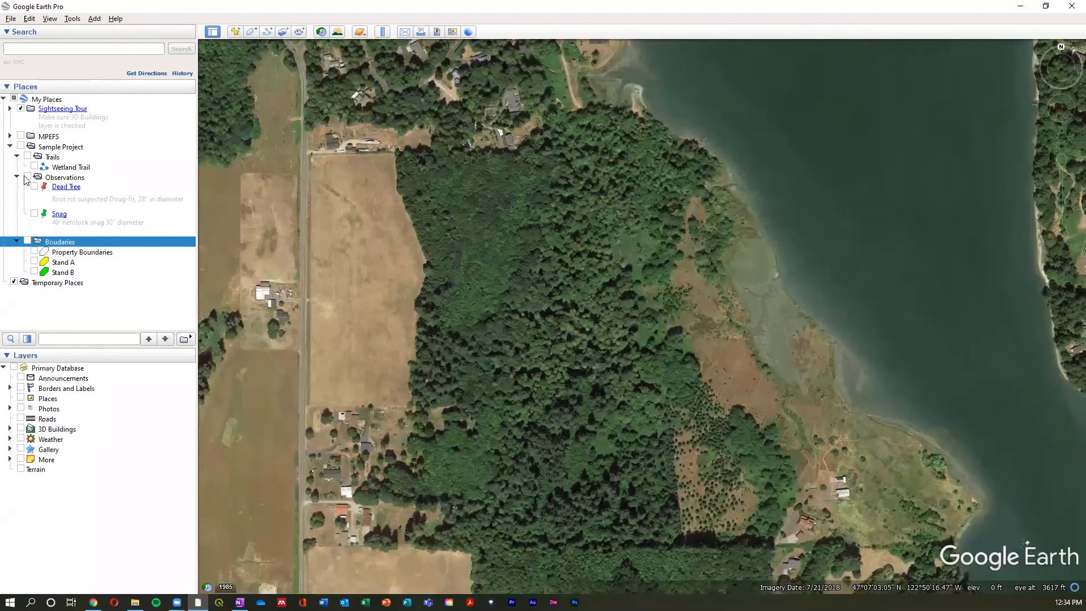
{"action": "left_click", "coordinate": [35, 252]}
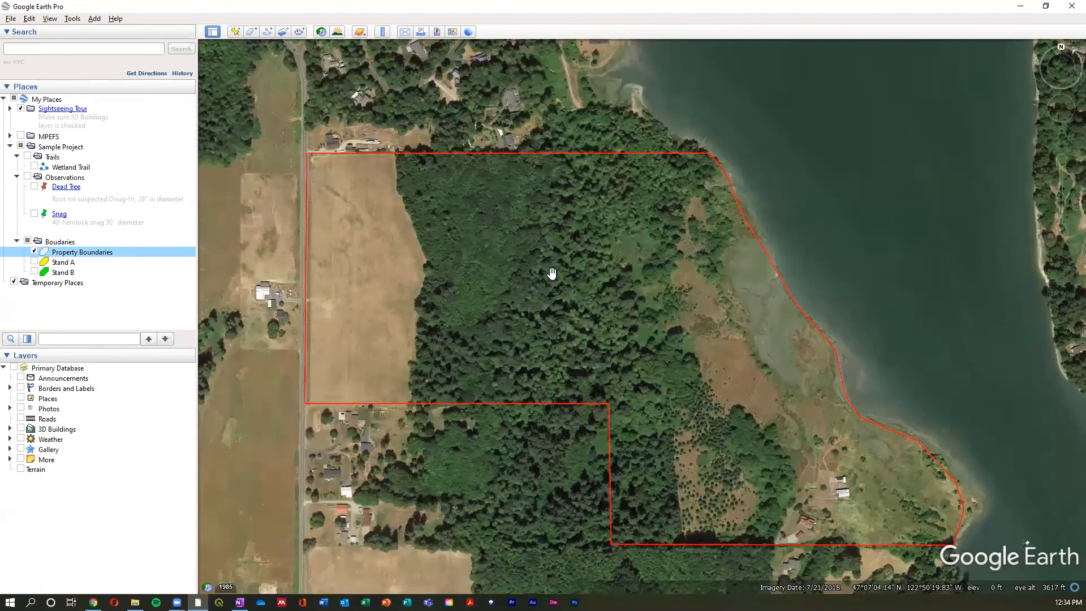
{"action": "left_click_drag", "start_coordinate": [676, 355], "coordinate": [698, 325]}
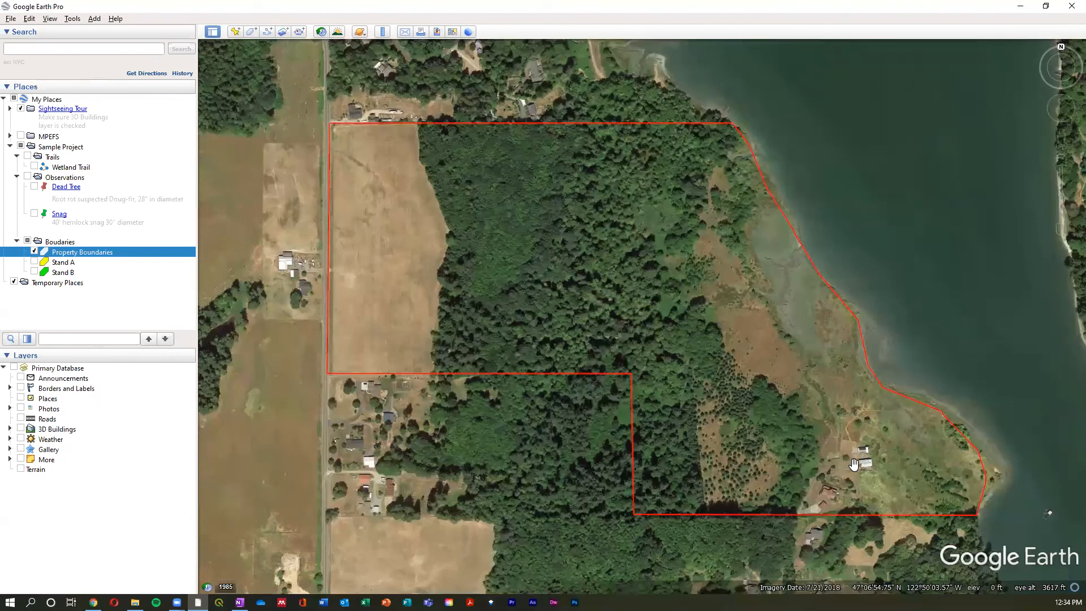
- Turn on the scale legend, and briefly open the map image layout to view its scale bar before closing it
{"action": "left_click", "coordinate": [56, 21]}
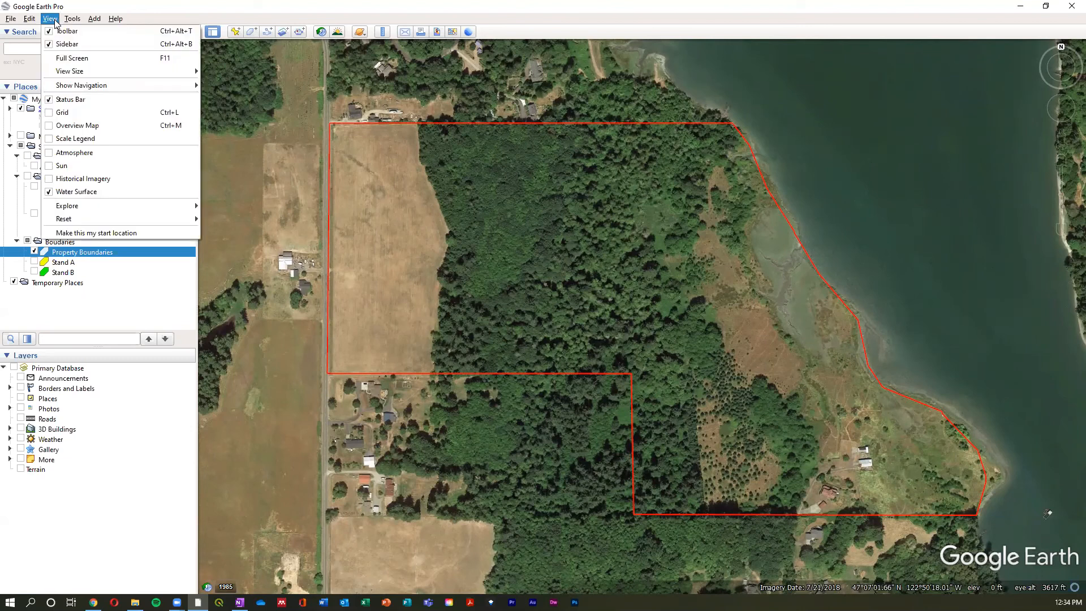
{"action": "left_click", "coordinate": [96, 140]}
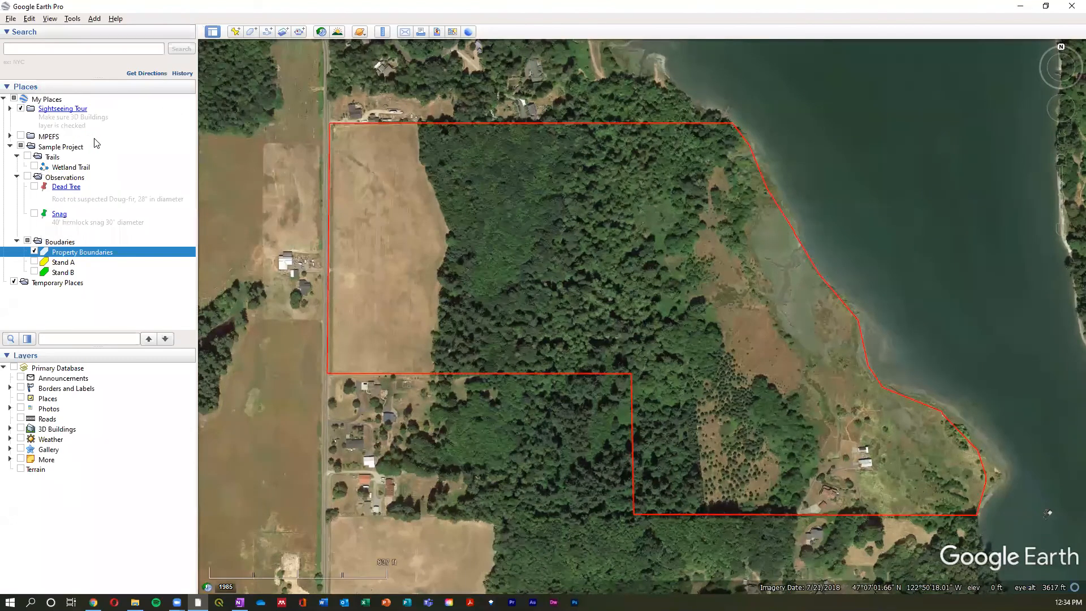
{"action": "left_click", "coordinate": [56, 19]}
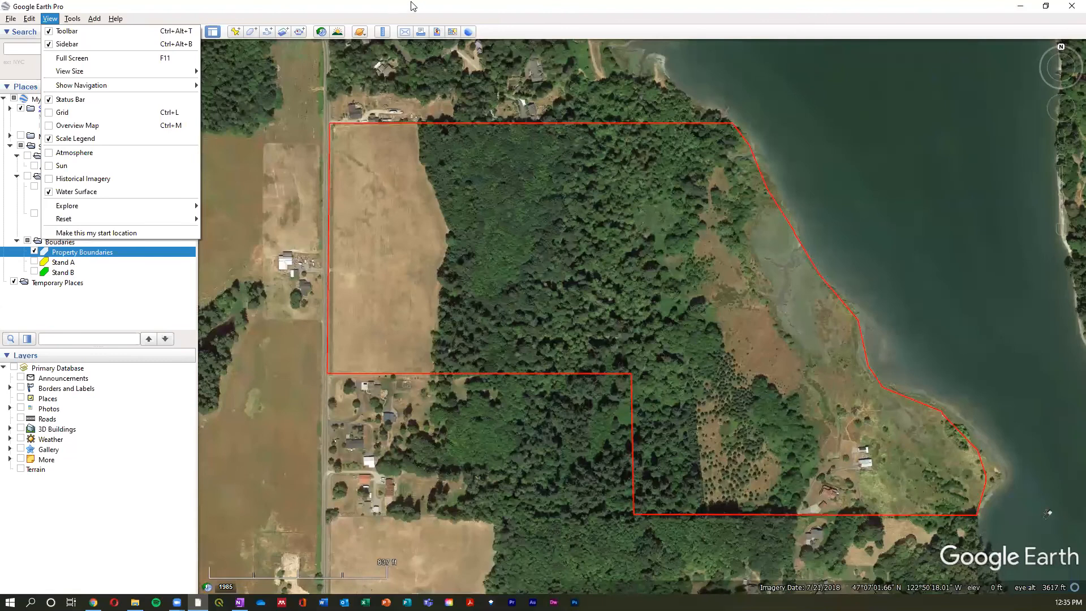
{"action": "left_click", "coordinate": [416, 19]}
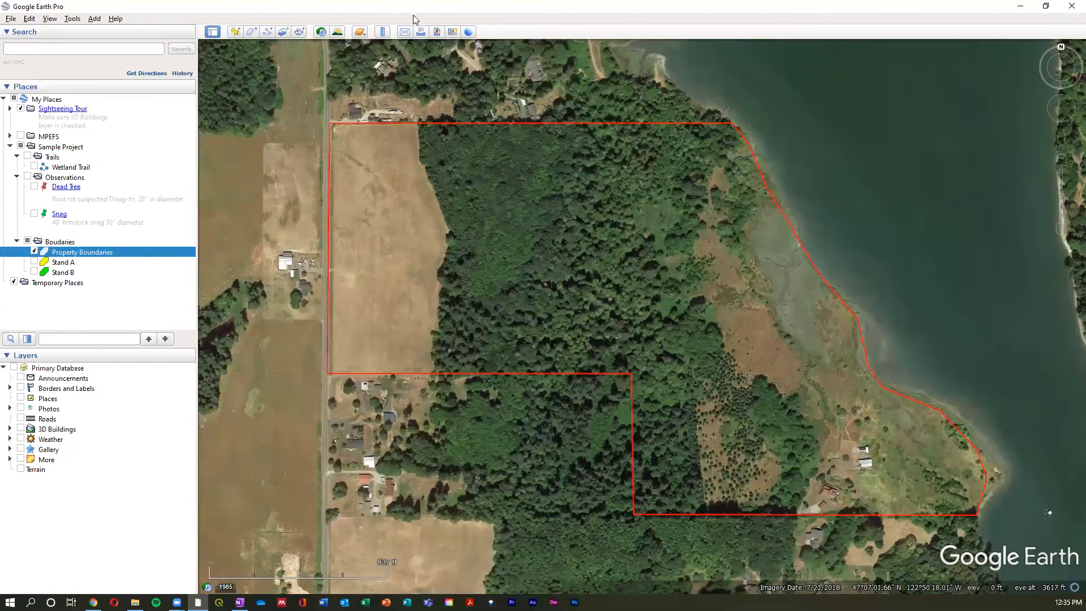
{"action": "left_click", "coordinate": [437, 32]}
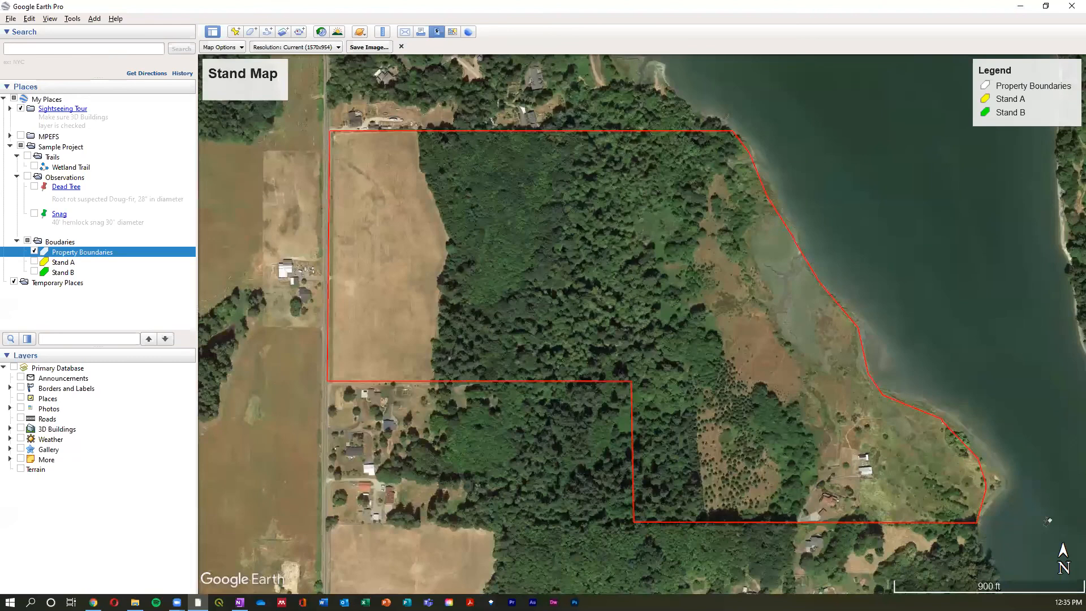
{"action": "left_click", "coordinate": [402, 46]}
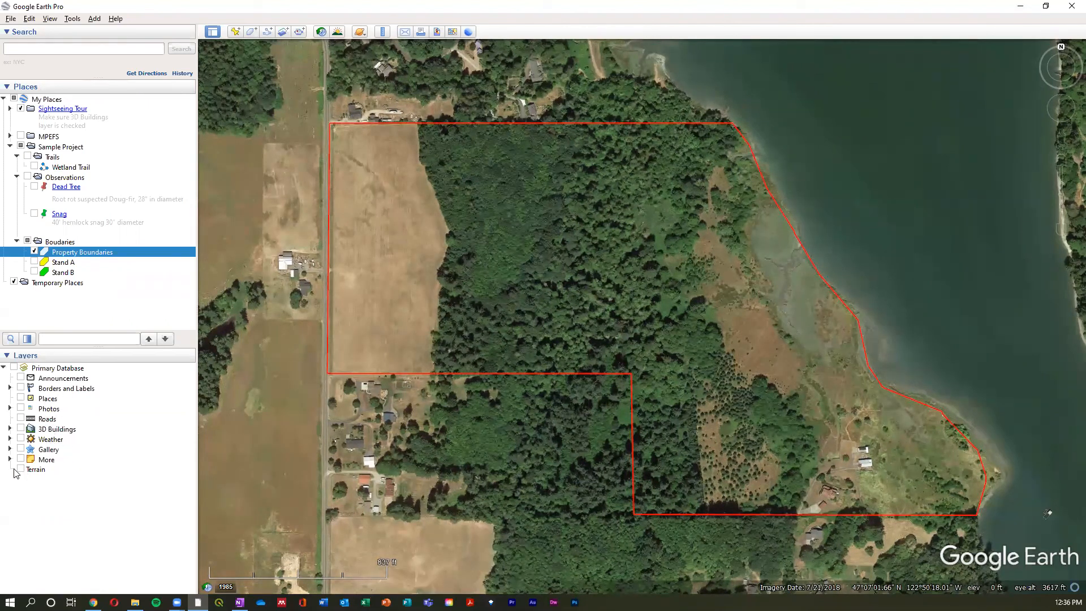
- Turn on the Water Body Outlines layer in the More group and look over the waters surrounding the property
{"action": "left_click", "coordinate": [10, 459]}
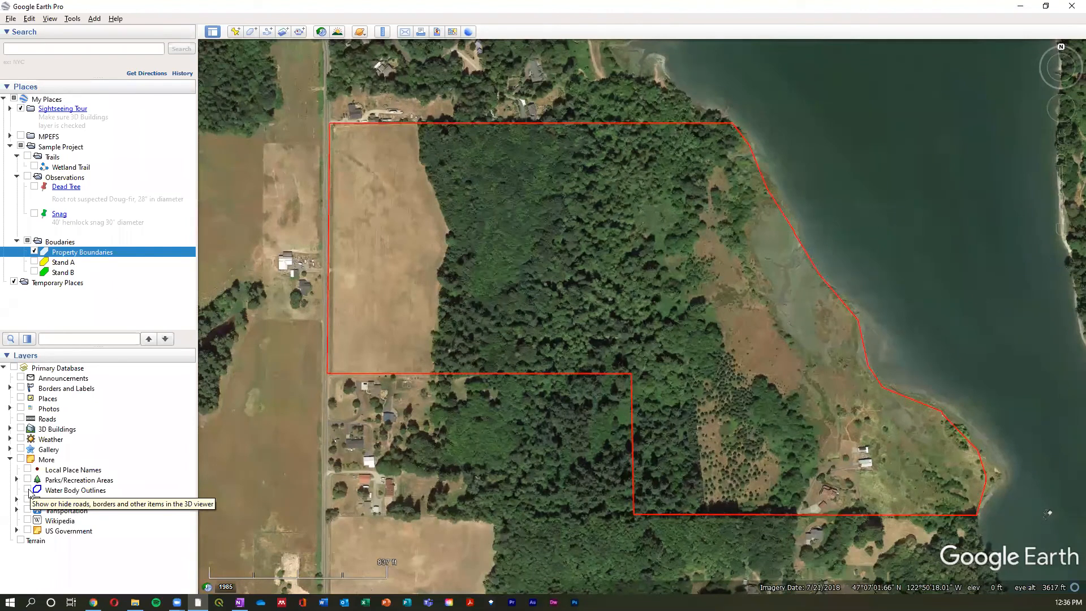
{"action": "left_click", "coordinate": [28, 491]}
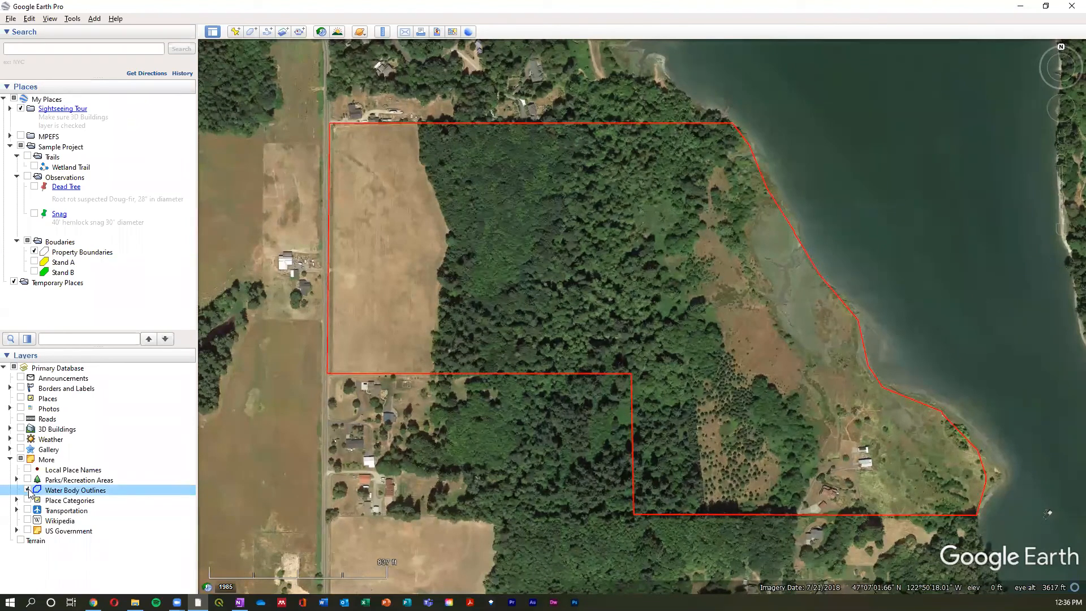
{"action": "scroll", "coordinate": [812, 432], "scroll_direction": "down", "scroll_amount": 2}
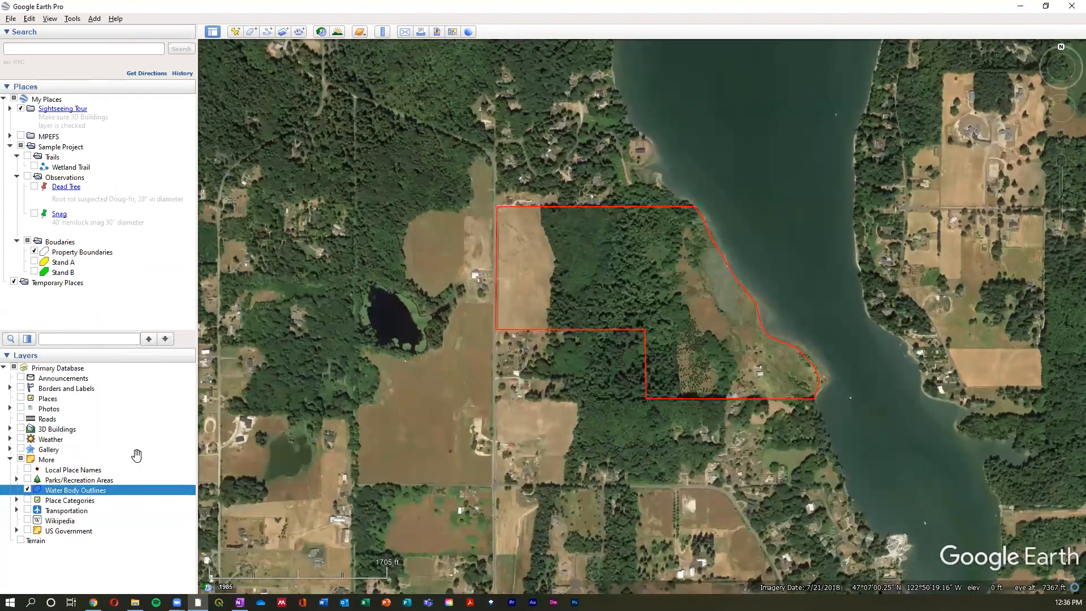
{"action": "scroll", "coordinate": [651, 259], "scroll_direction": "down", "scroll_amount": 2}
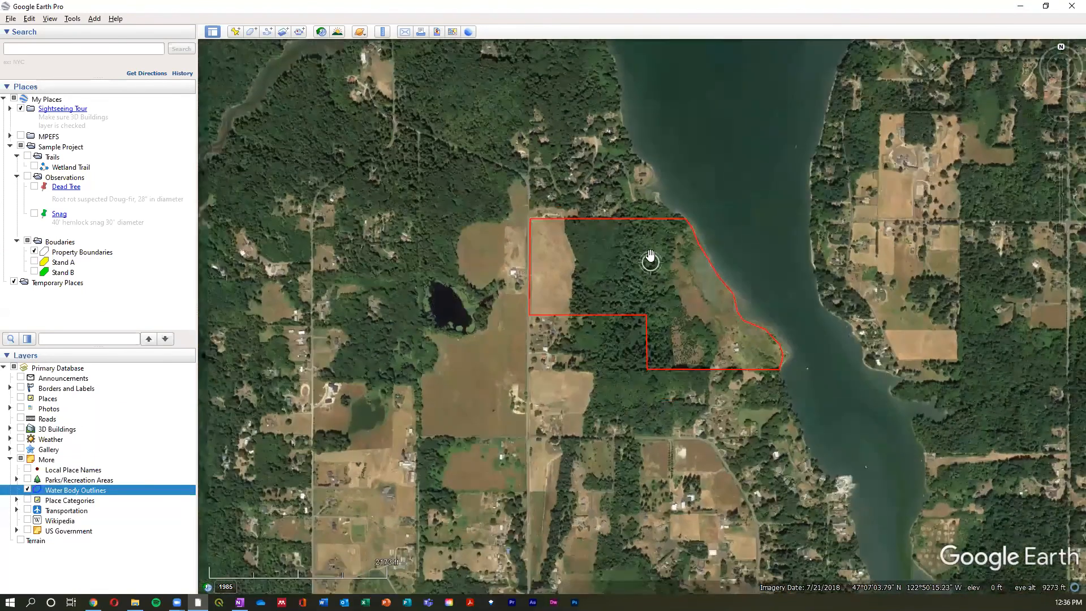
{"action": "scroll", "coordinate": [650, 259], "scroll_direction": "down", "scroll_amount": 5}
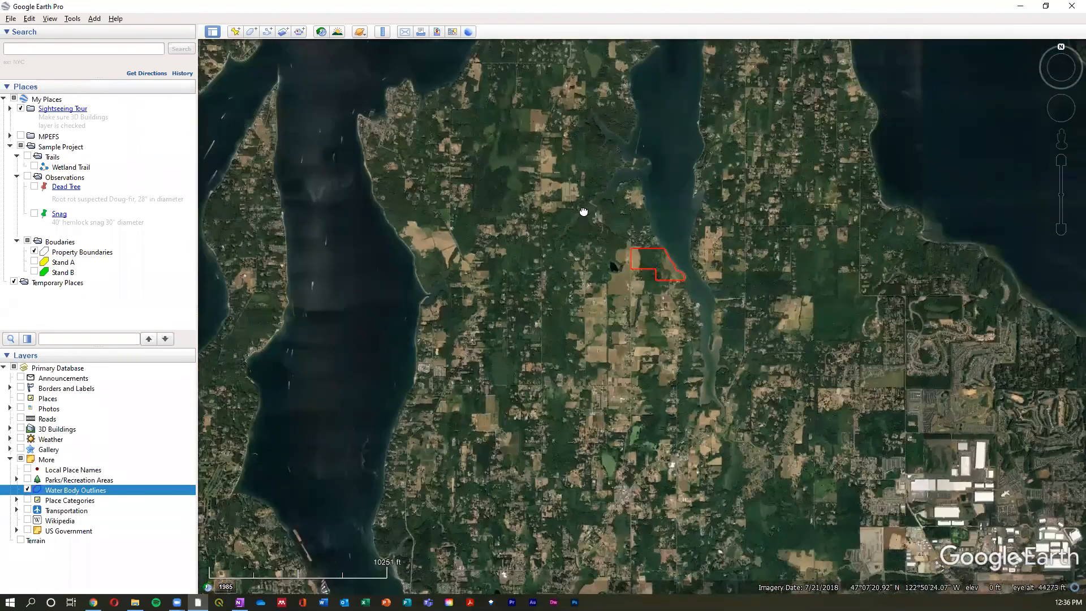
{"action": "left_click_drag", "start_coordinate": [583, 211], "coordinate": [584, 253]}
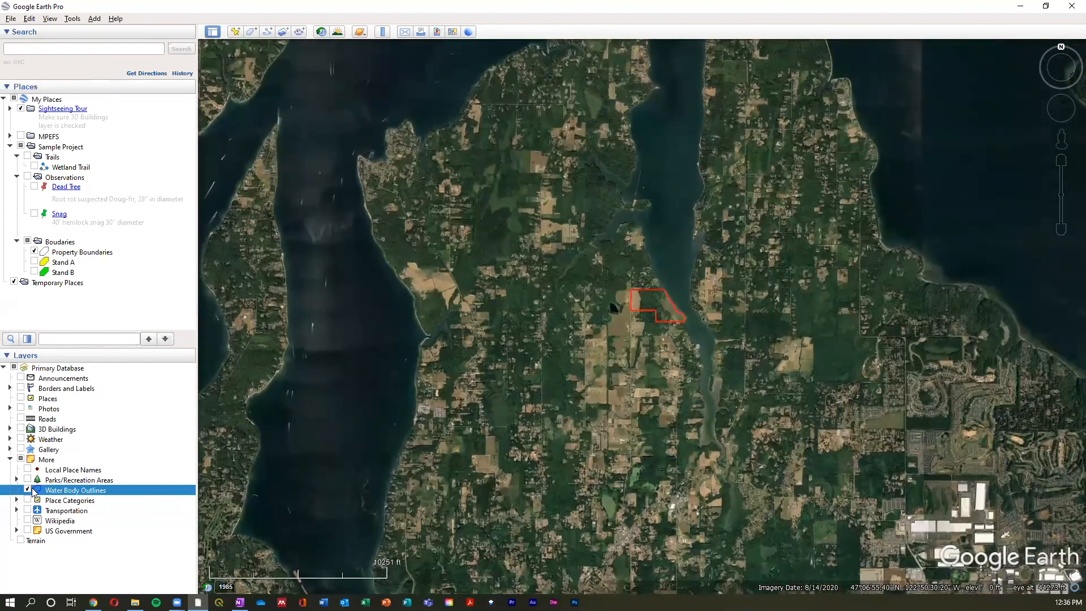
- Toggle Water Body Outlines off and on, examine the lakes south of the property, and turn the layer off before returning
{"action": "left_click", "coordinate": [28, 489]}
{"action": "left_click", "coordinate": [28, 490]}
{"action": "scroll", "coordinate": [877, 465], "scroll_direction": "down", "scroll_amount": 2}
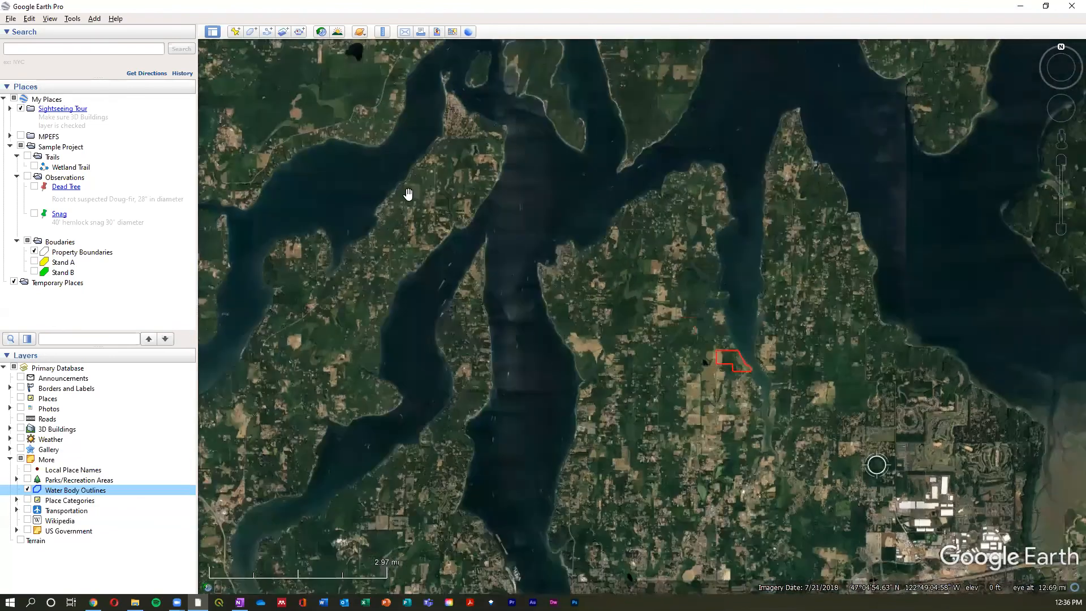
{"action": "left_click_drag", "start_coordinate": [463, 435], "coordinate": [409, 194]}
{"action": "left_click_drag", "start_coordinate": [339, 468], "coordinate": [340, 233]}
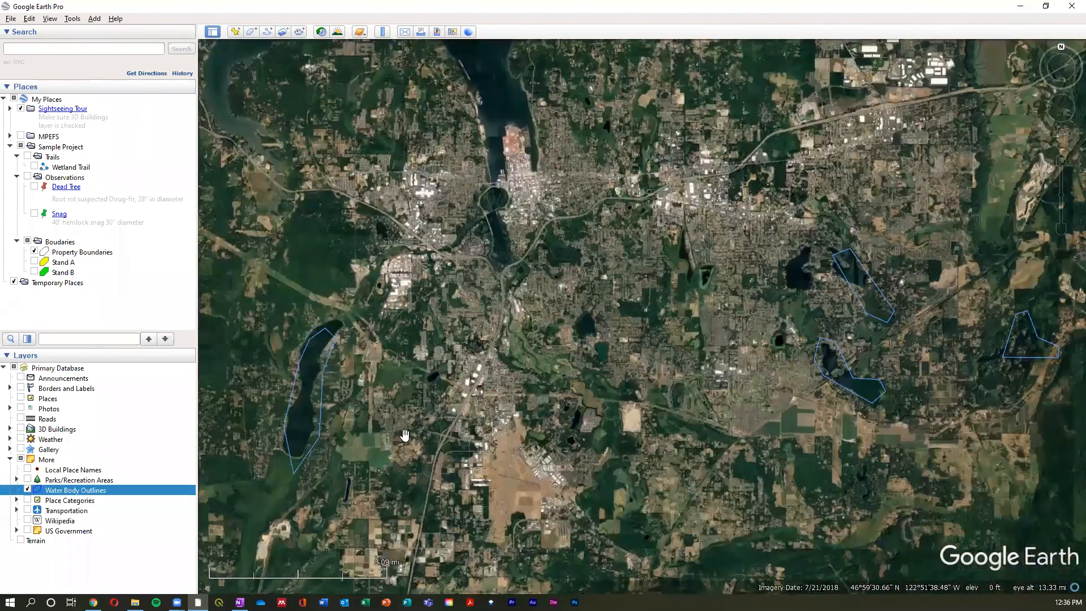
{"action": "left_click", "coordinate": [27, 489]}
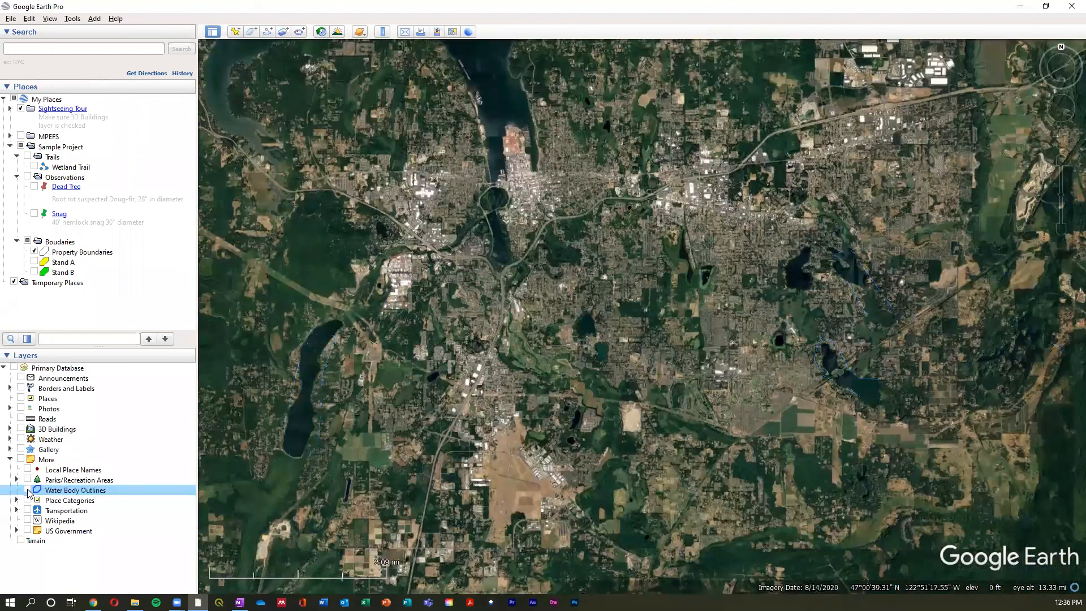
{"action": "left_click_drag", "start_coordinate": [833, 490], "coordinate": [837, 499]}
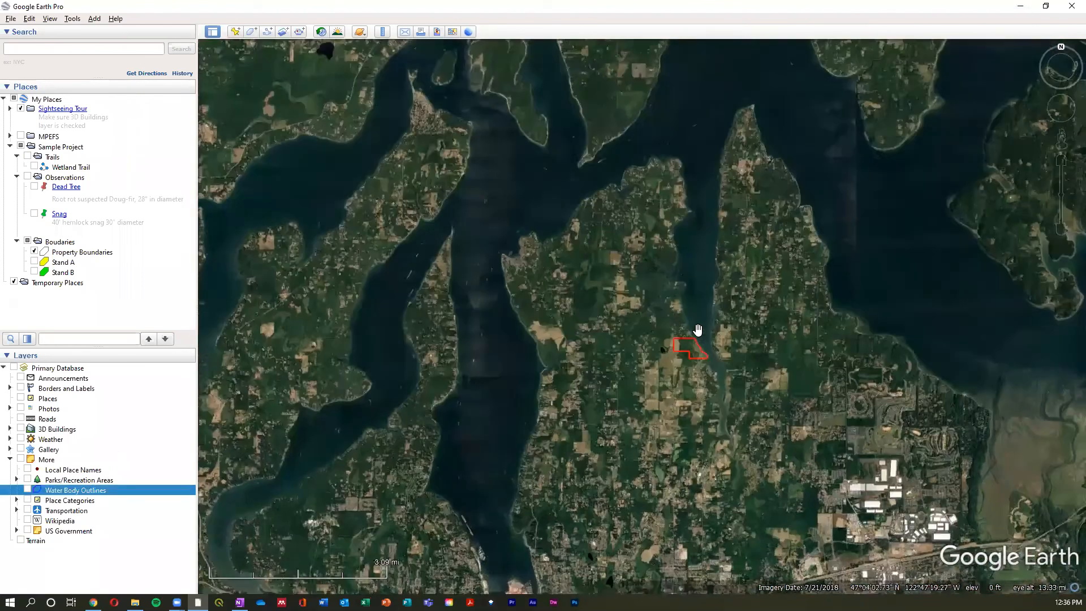